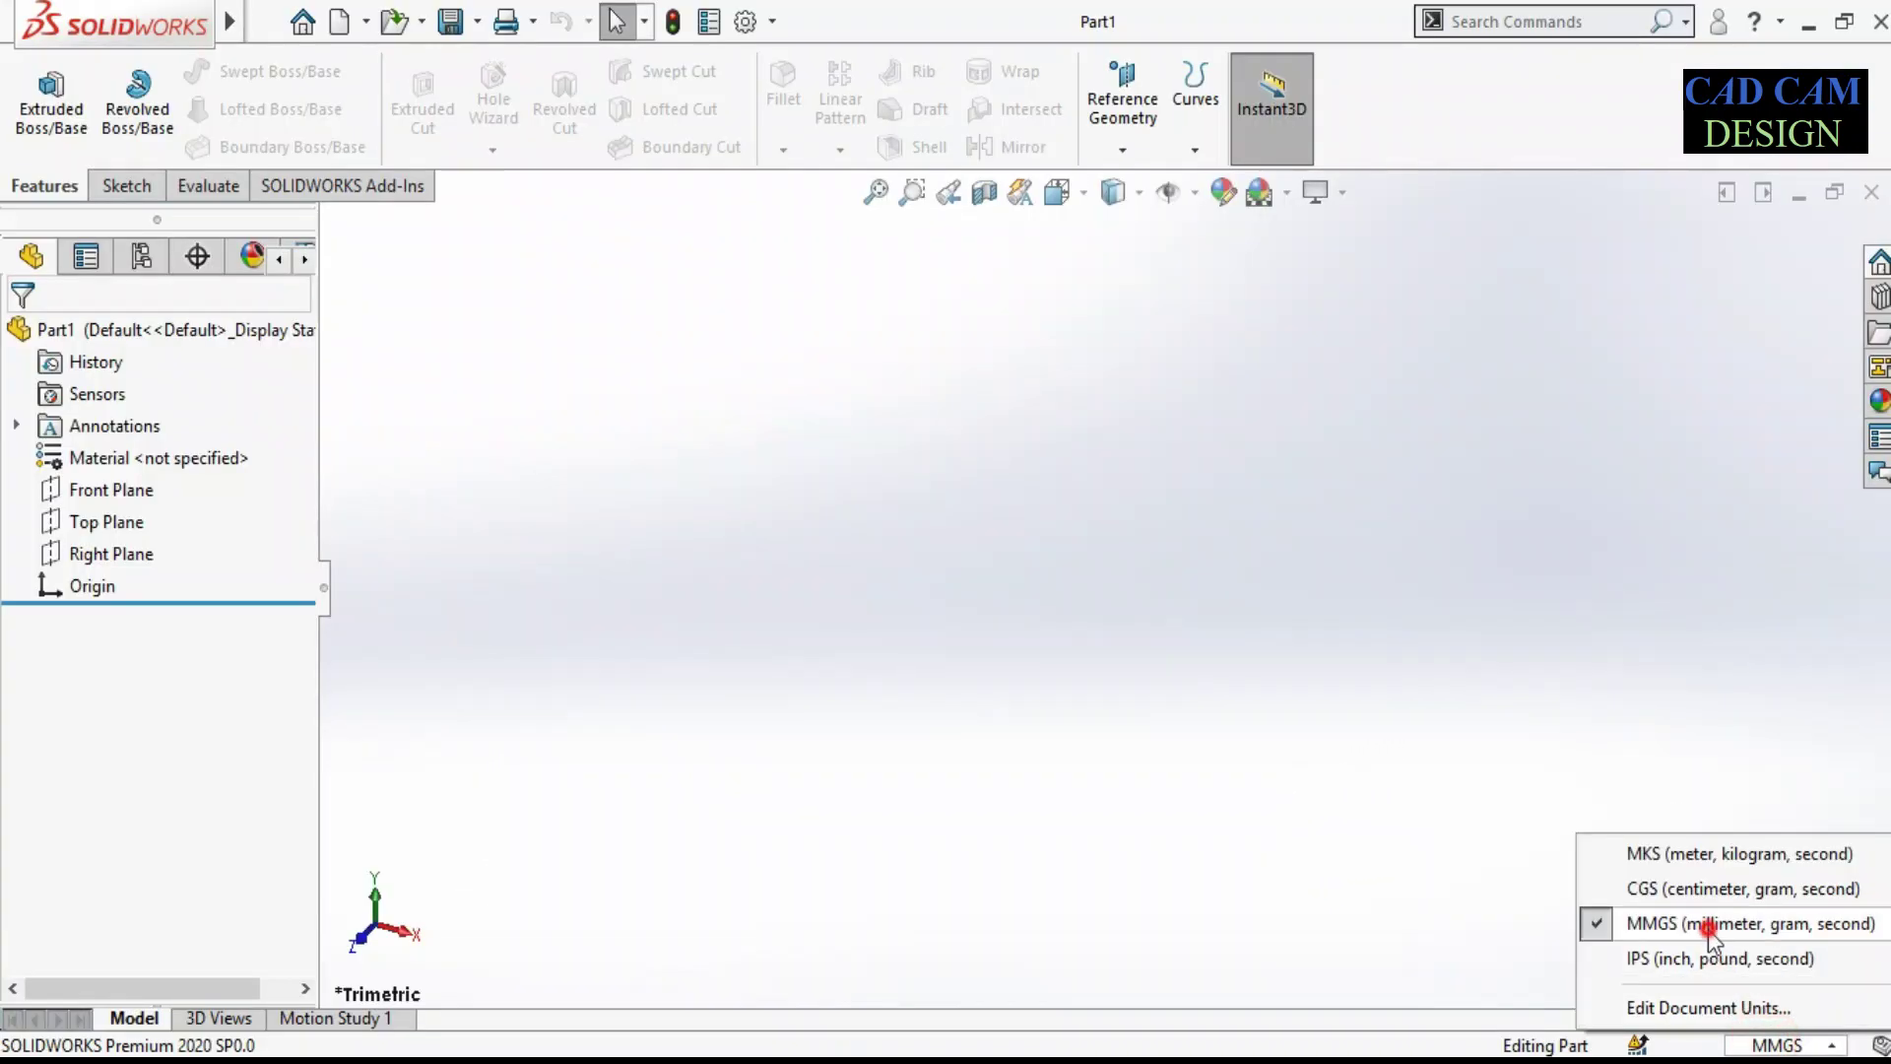
Step: Keep the new part in MMGS millimetre units and bring up the reference drawing window
click(1595, 920)
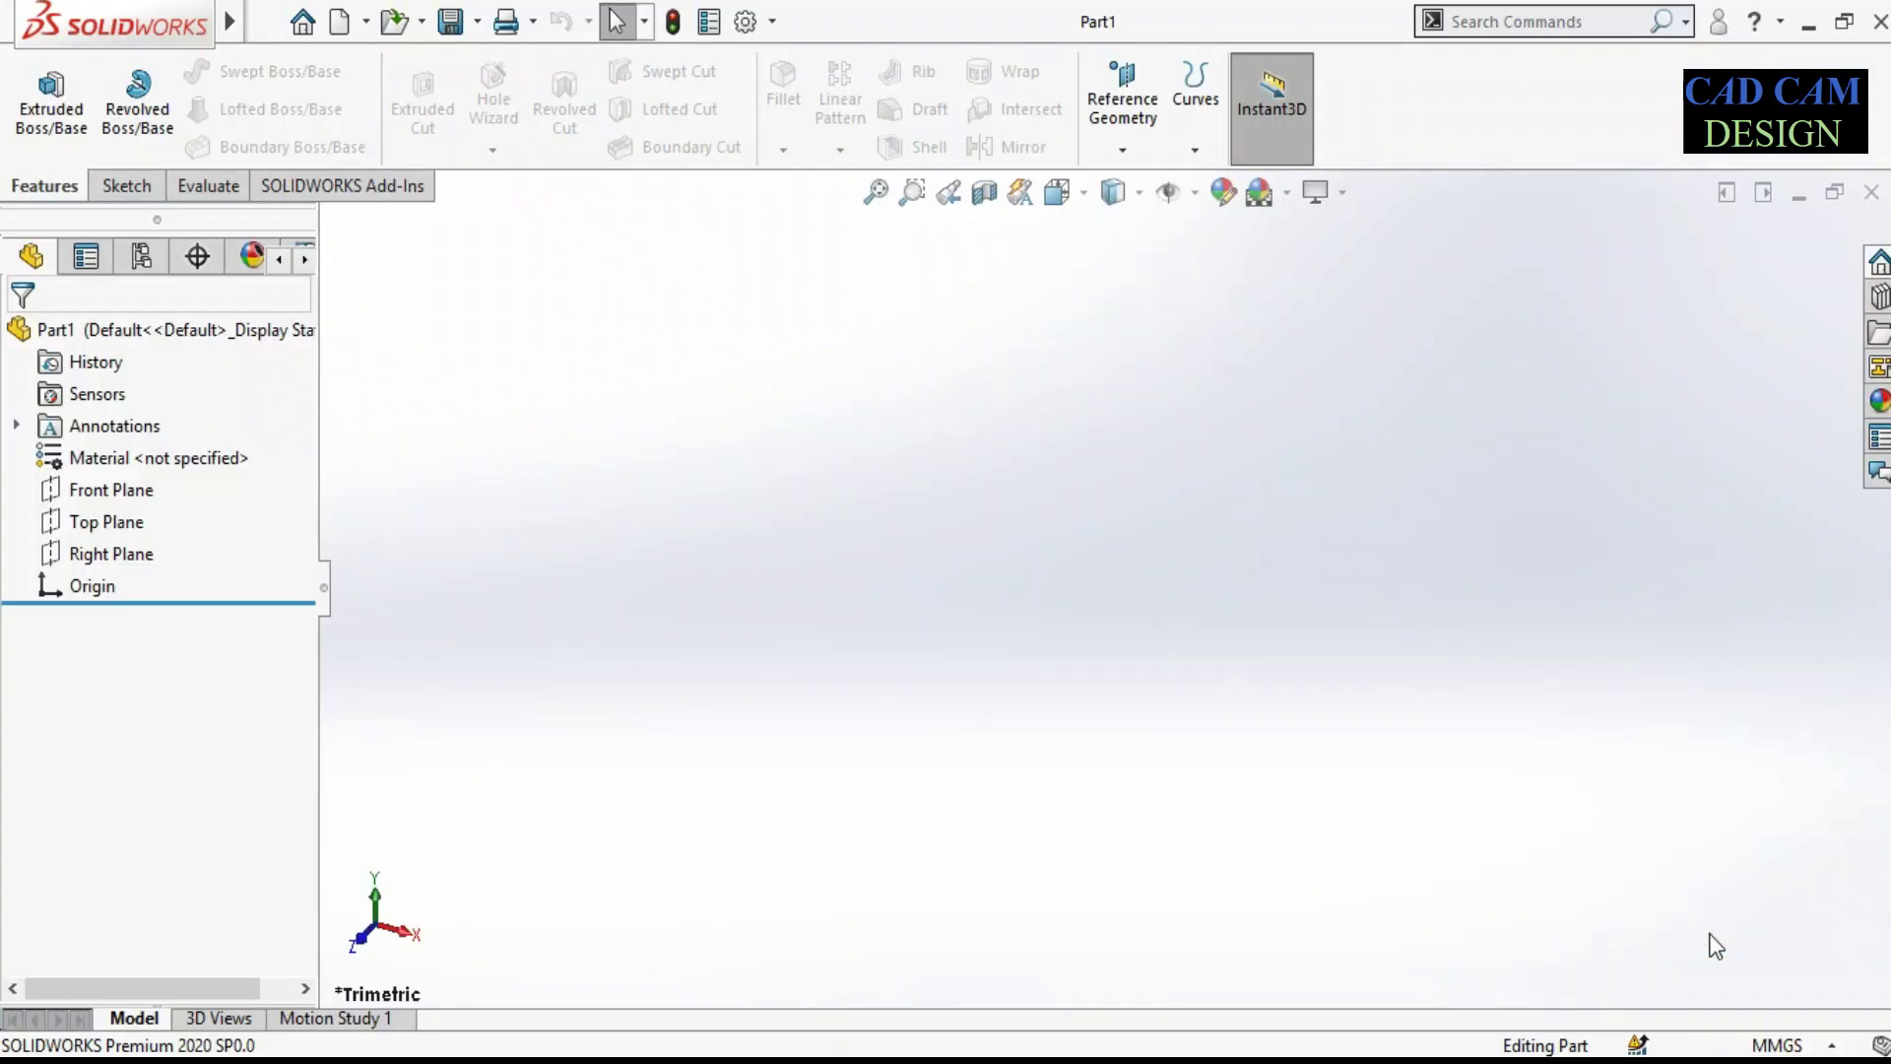
click(1769, 1041)
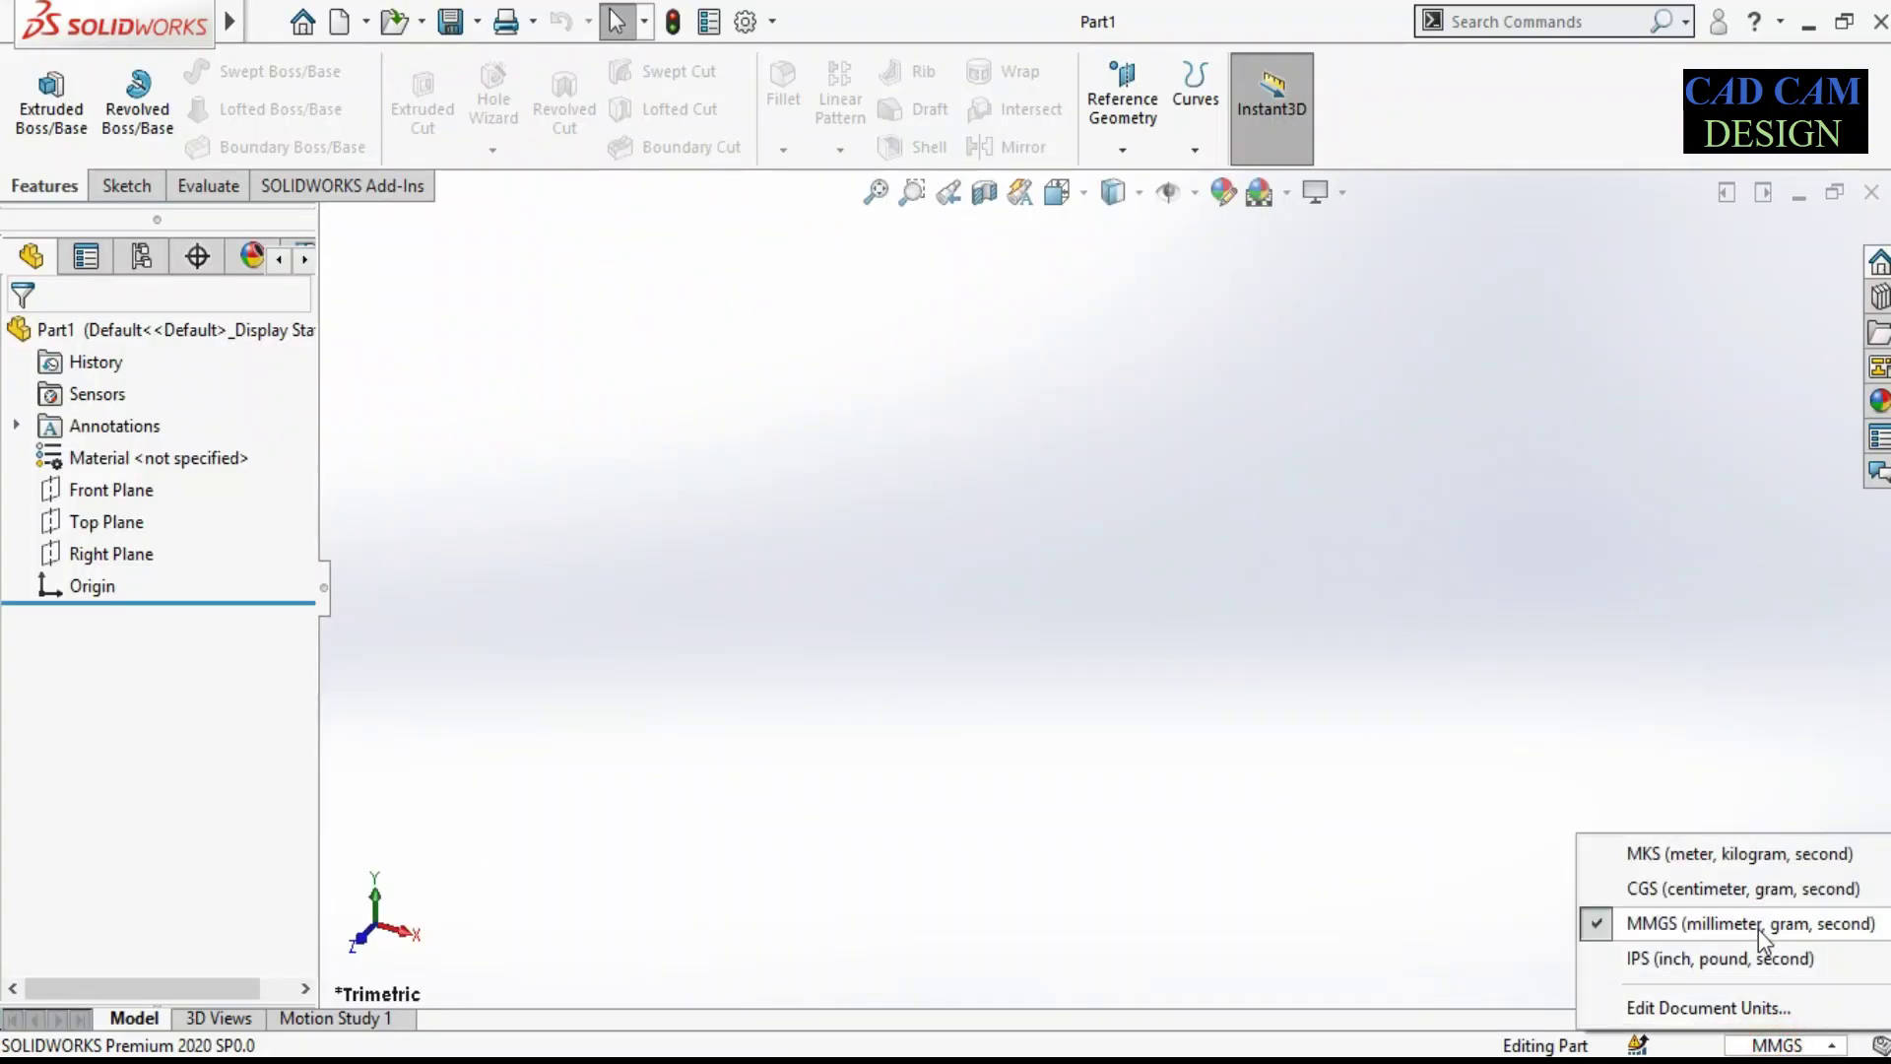
click(1762, 930)
click(1191, 868)
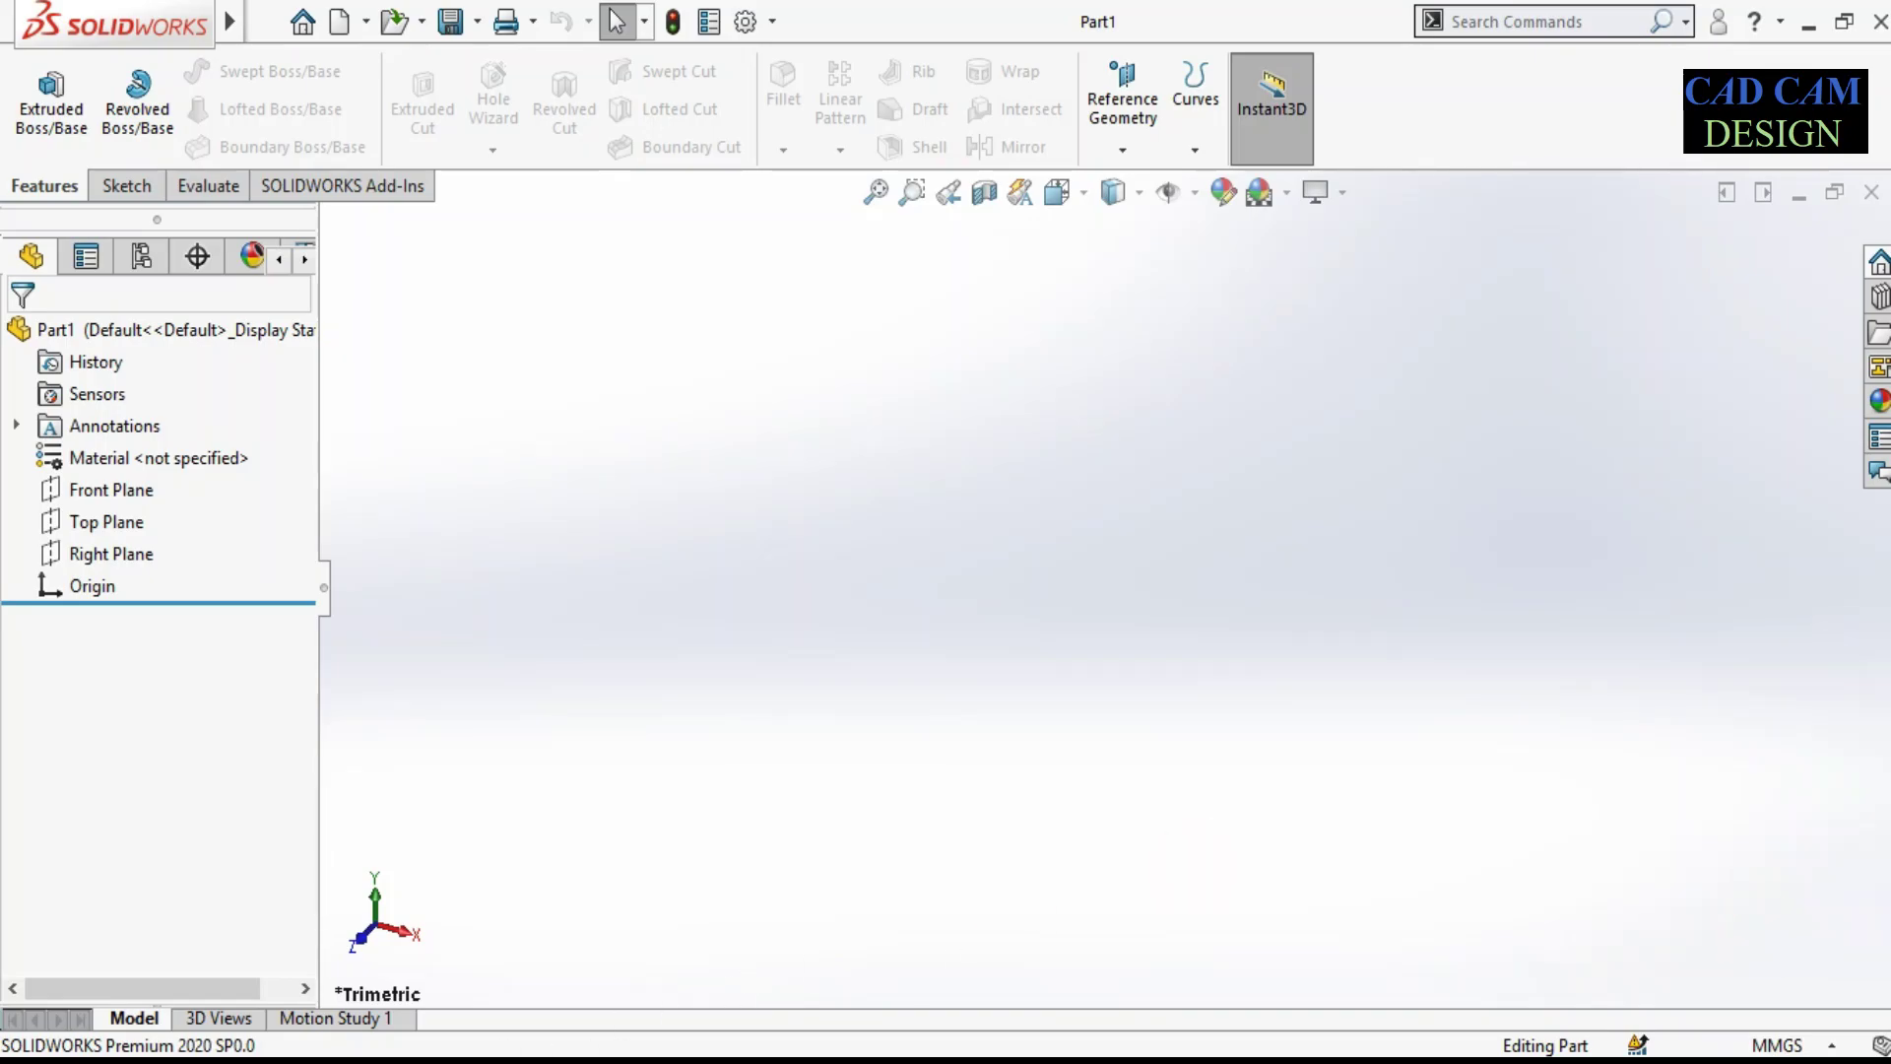
key(alt+Tab)
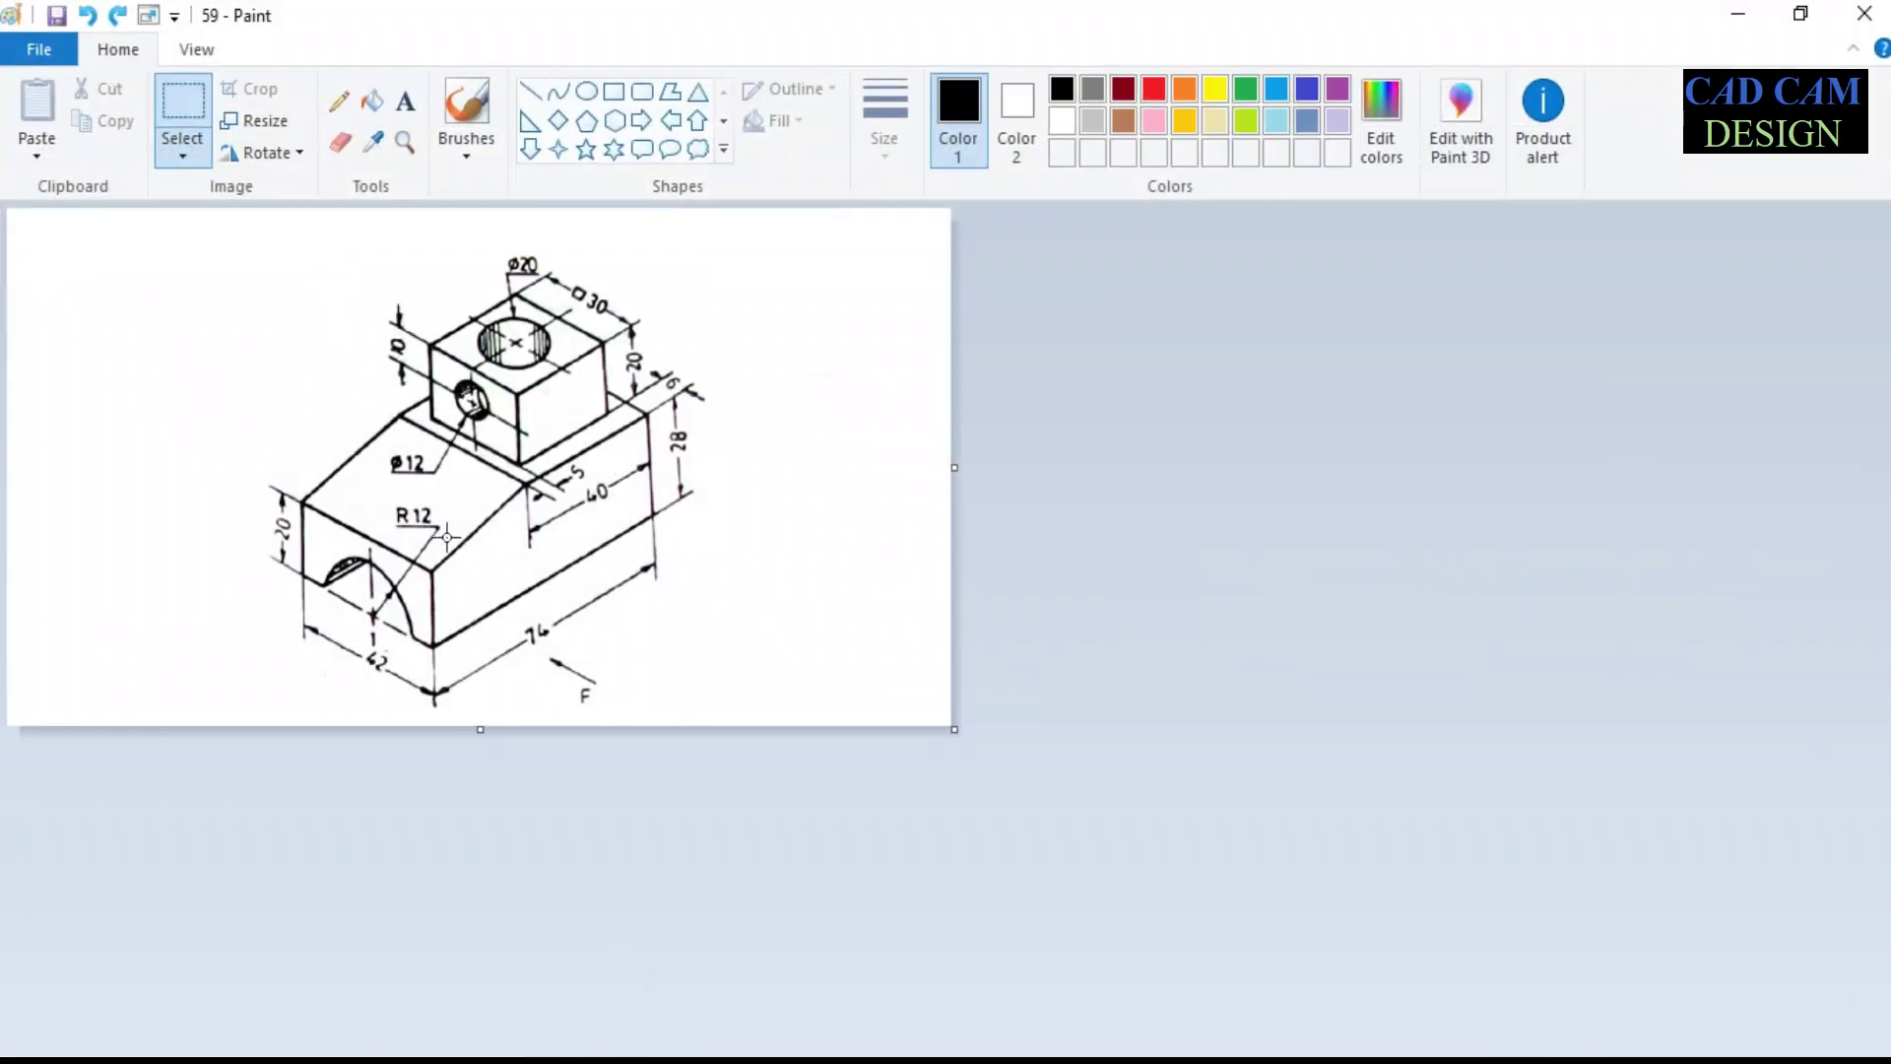
Step: View the reference drawing full-screen to read its dimensions (76, 62, 40, 28, R12, Ø20)
click(197, 49)
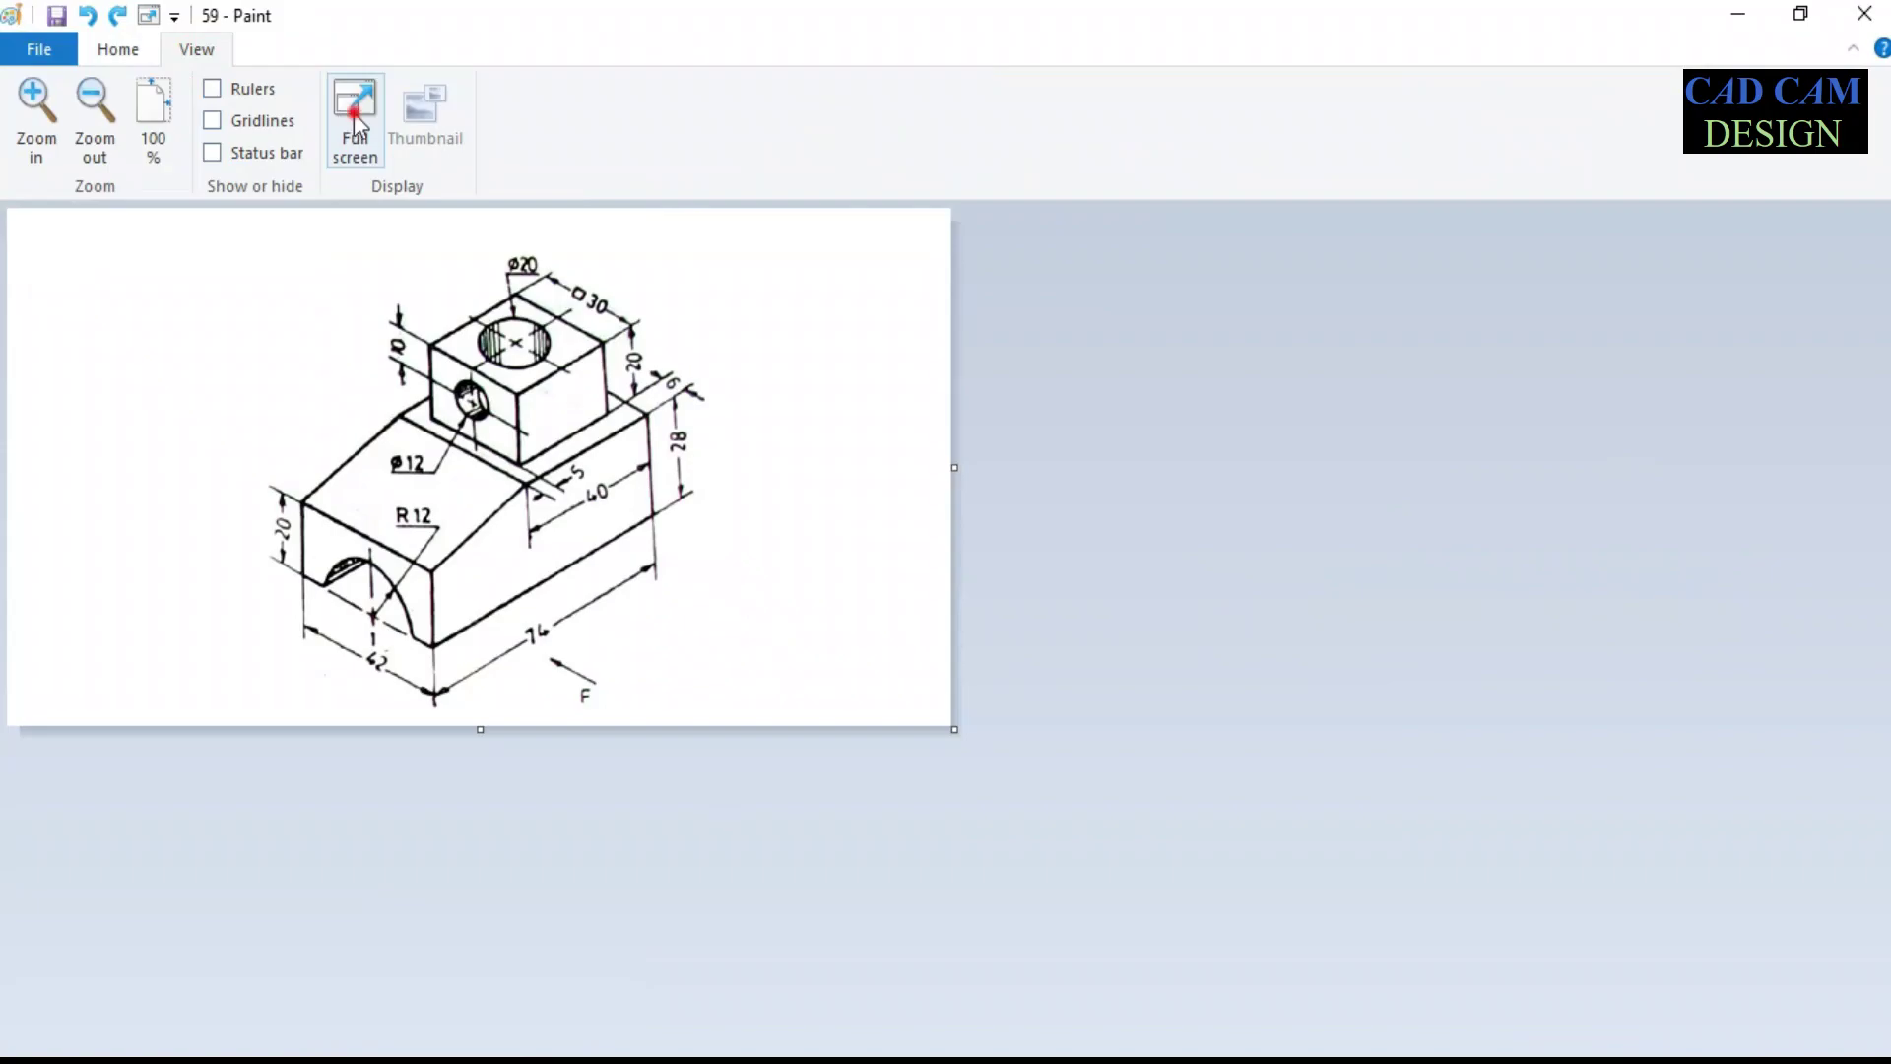
click(354, 118)
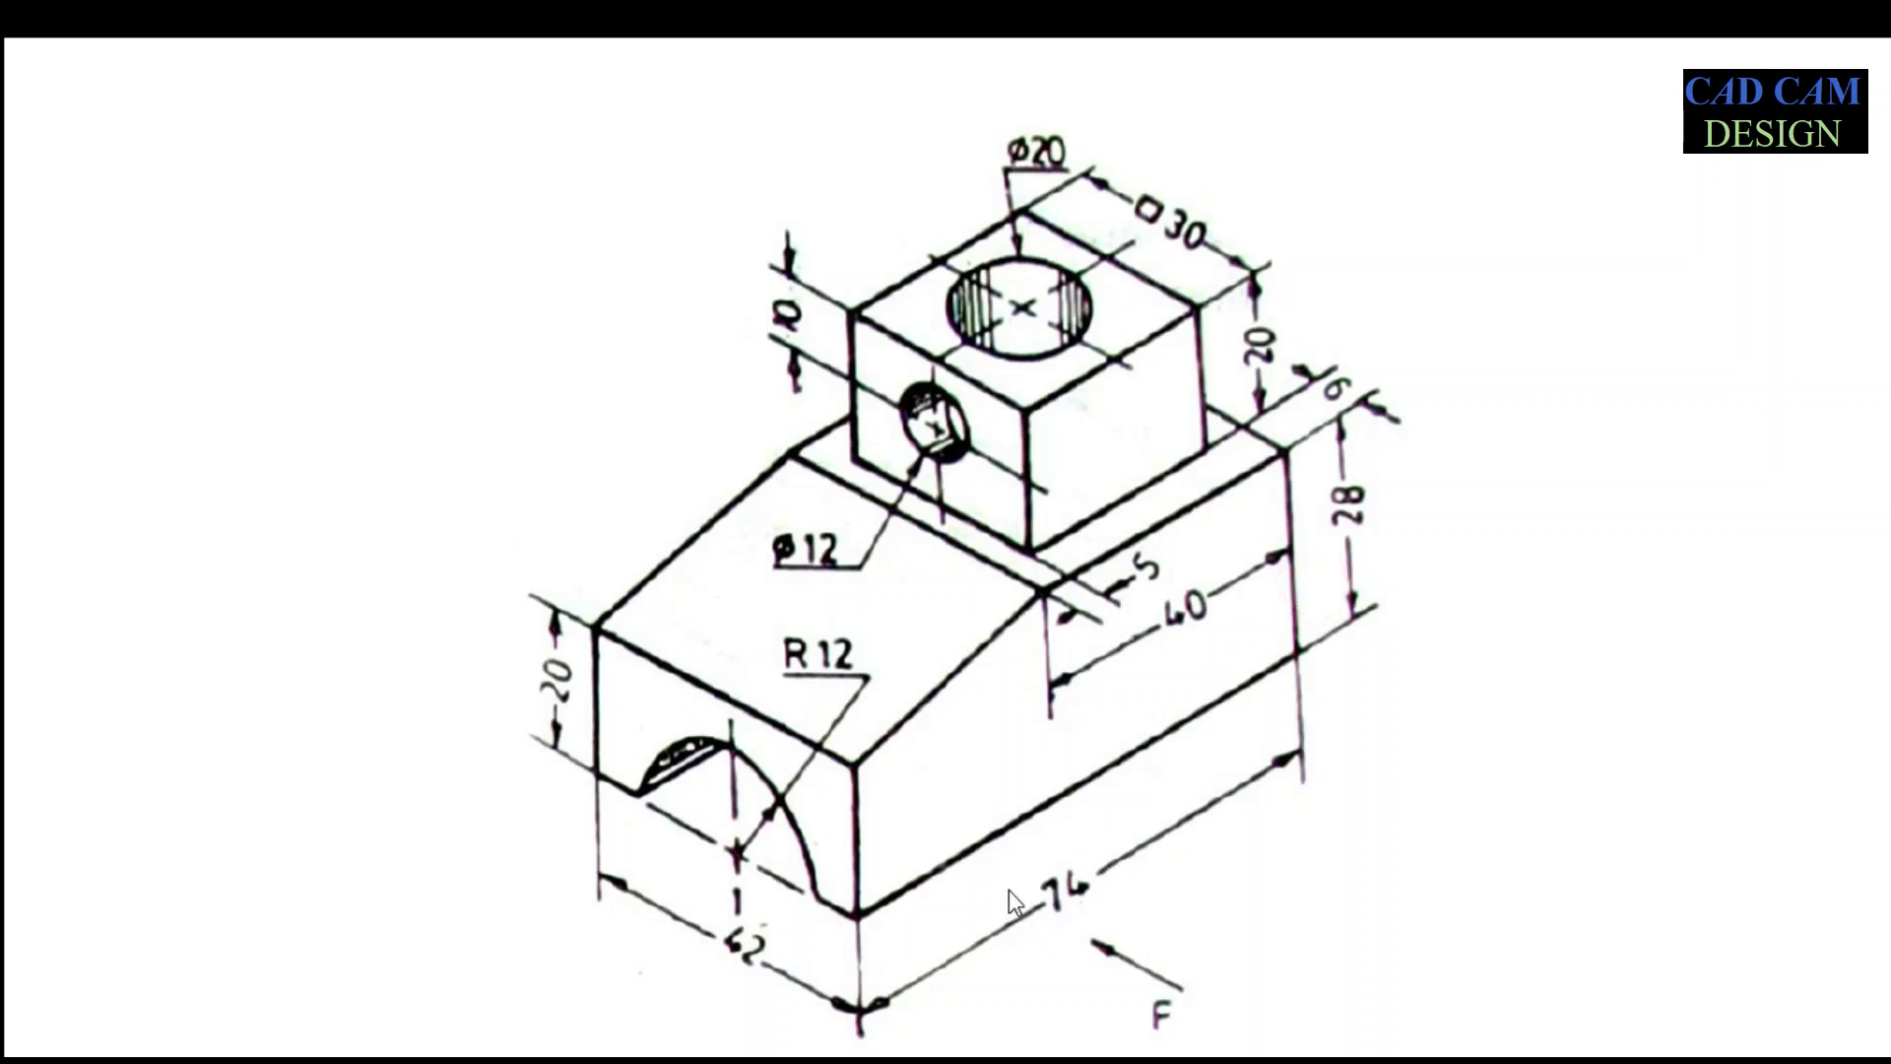
click(1082, 909)
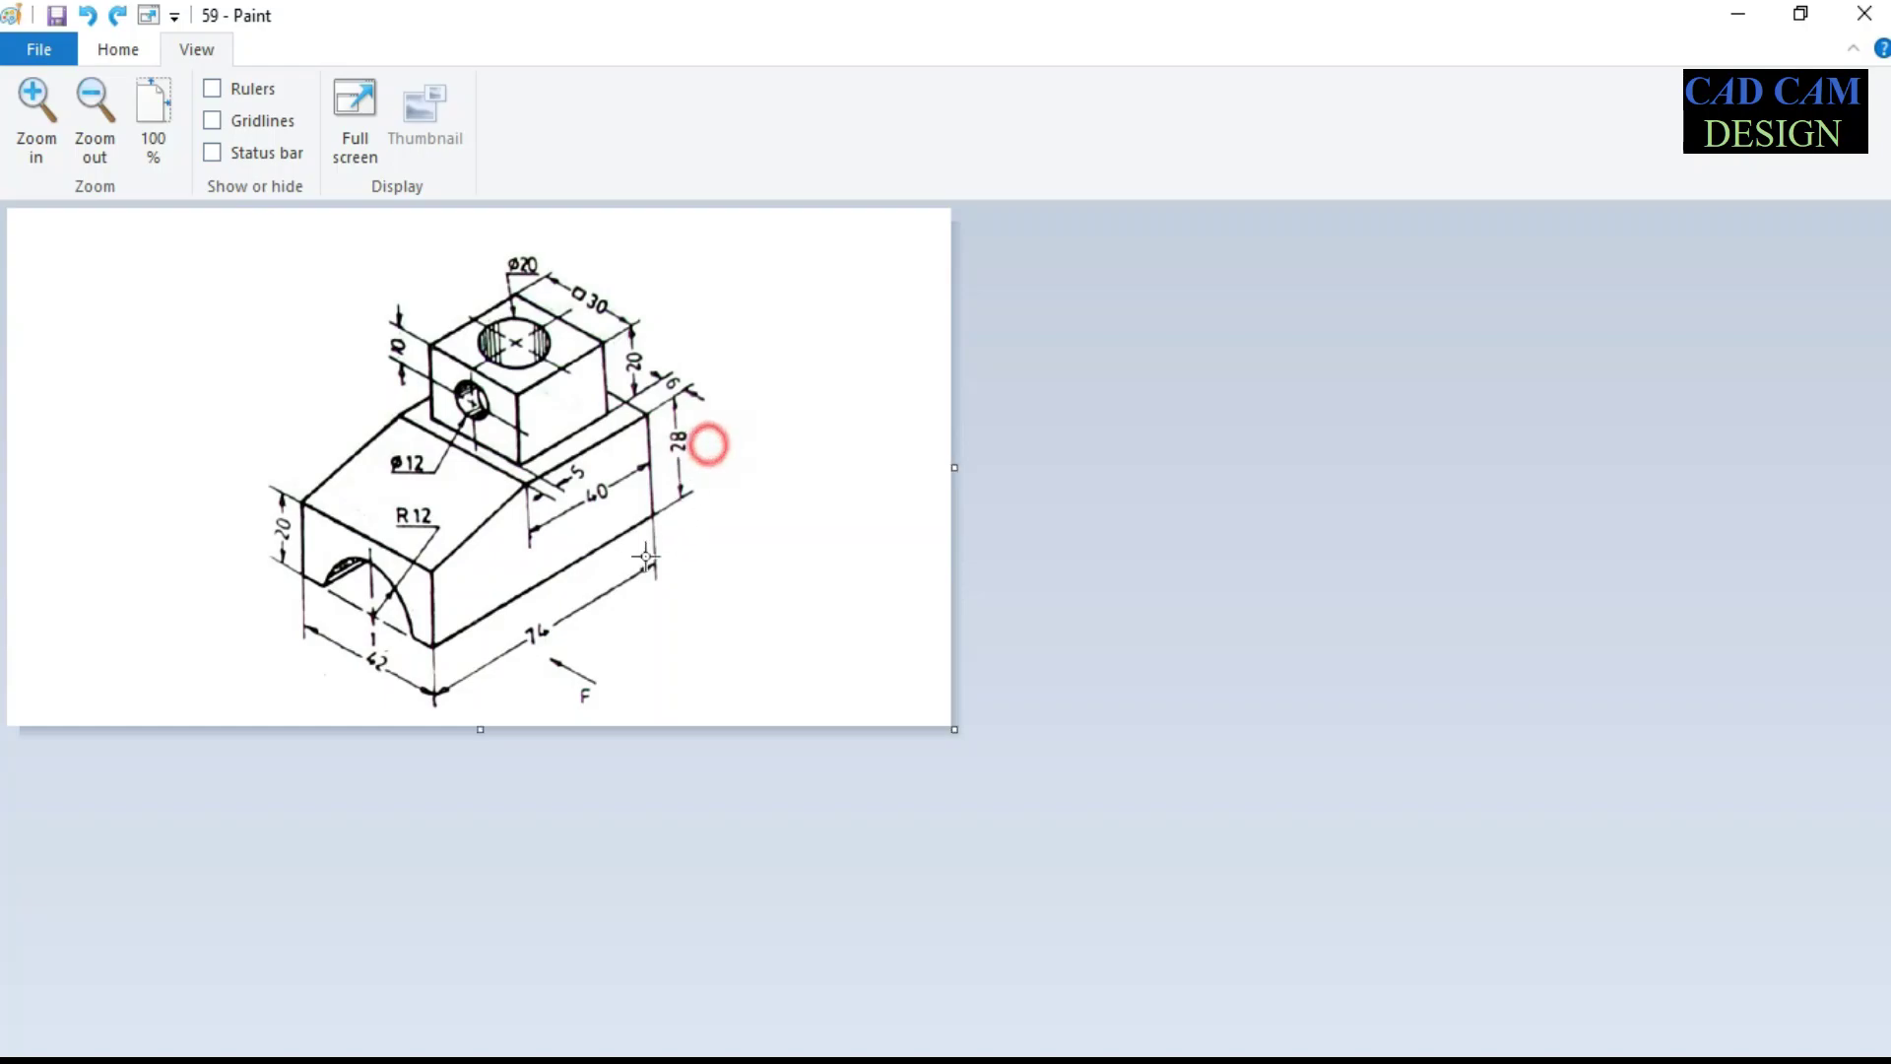
Step: Minimize the drawing and start a new sketch on the Right Plane
click(1738, 16)
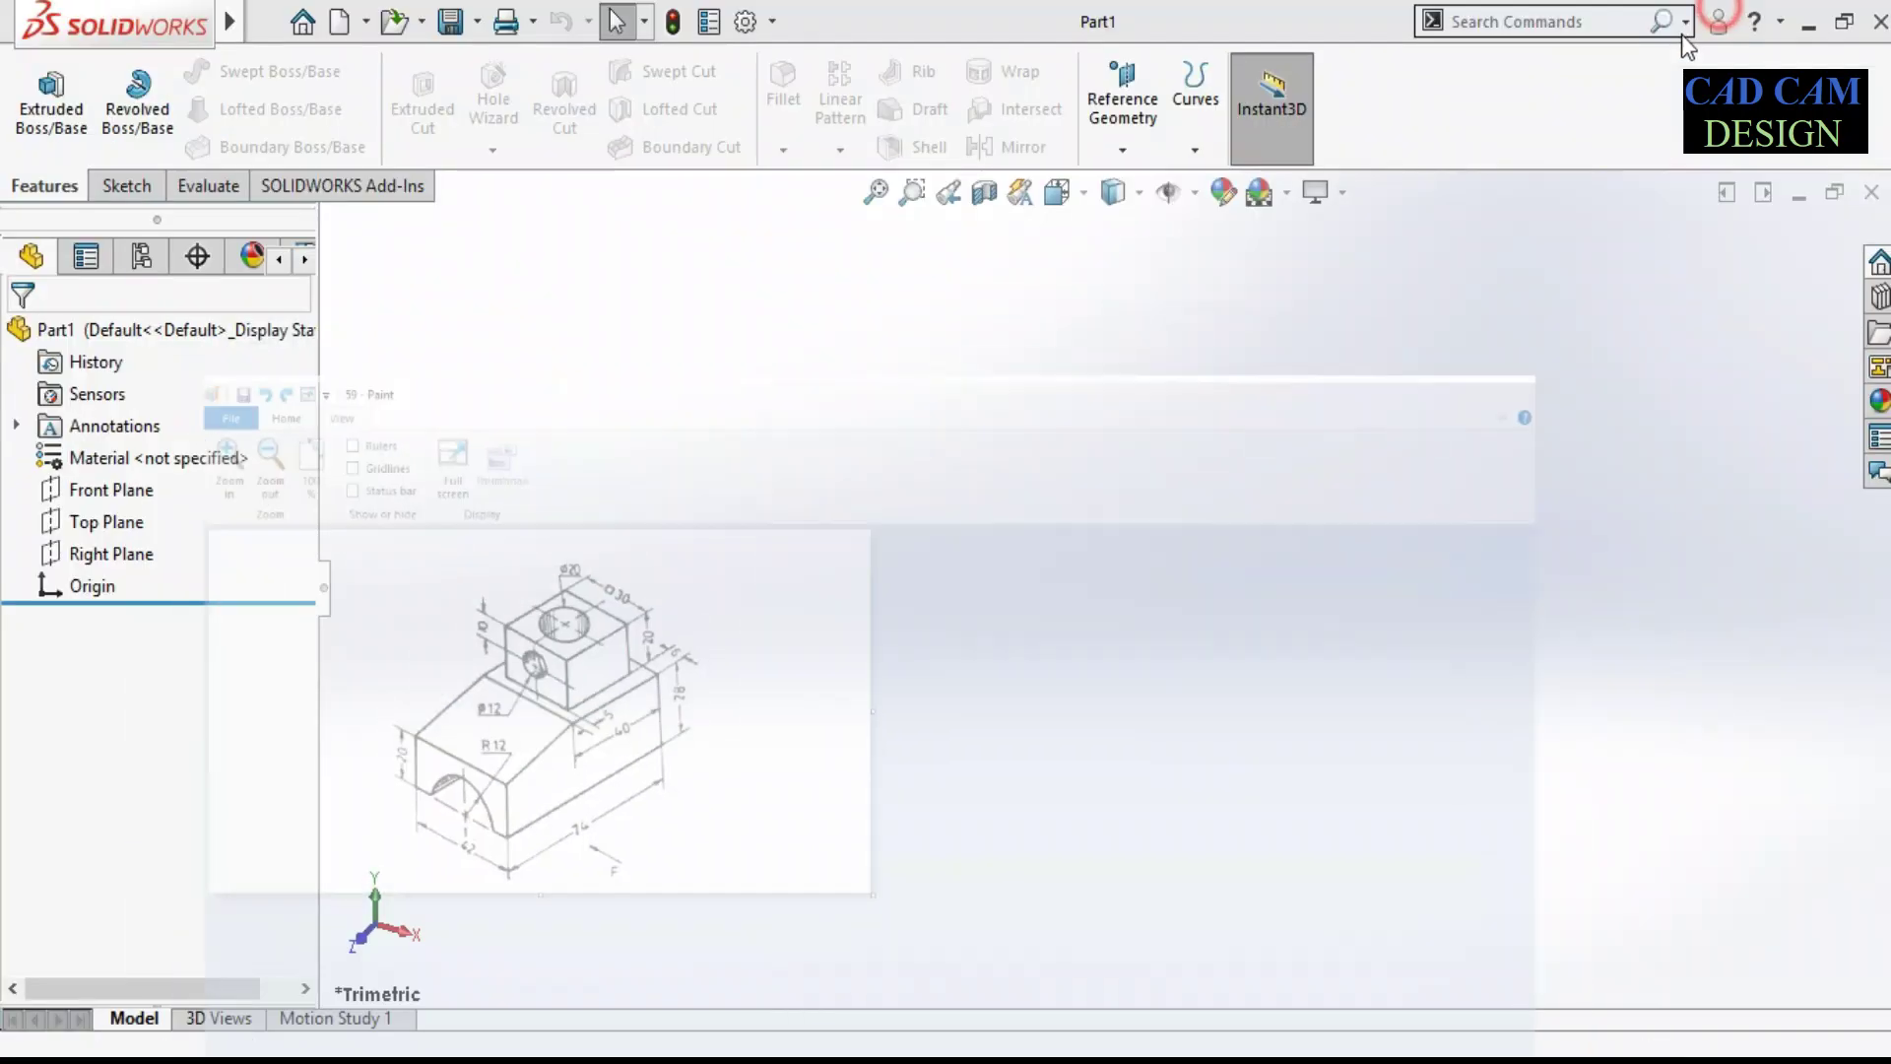
click(85, 553)
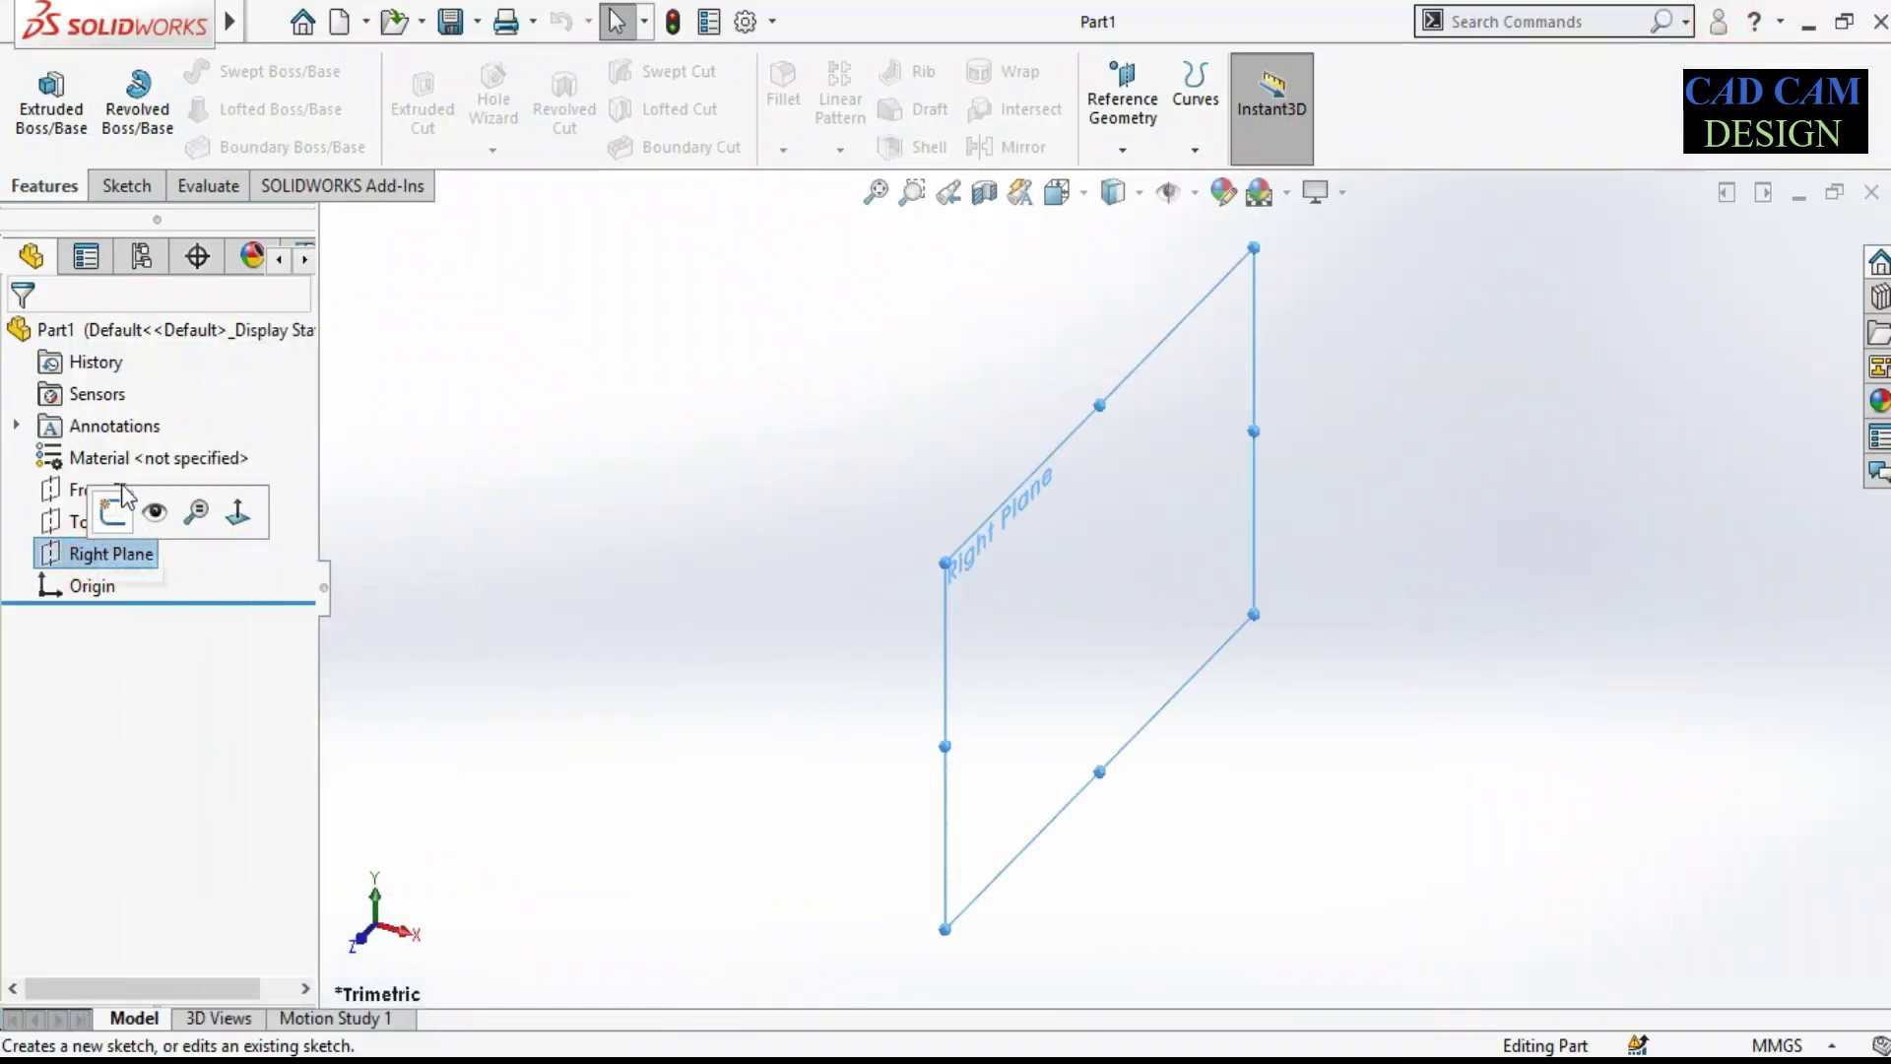
click(52, 74)
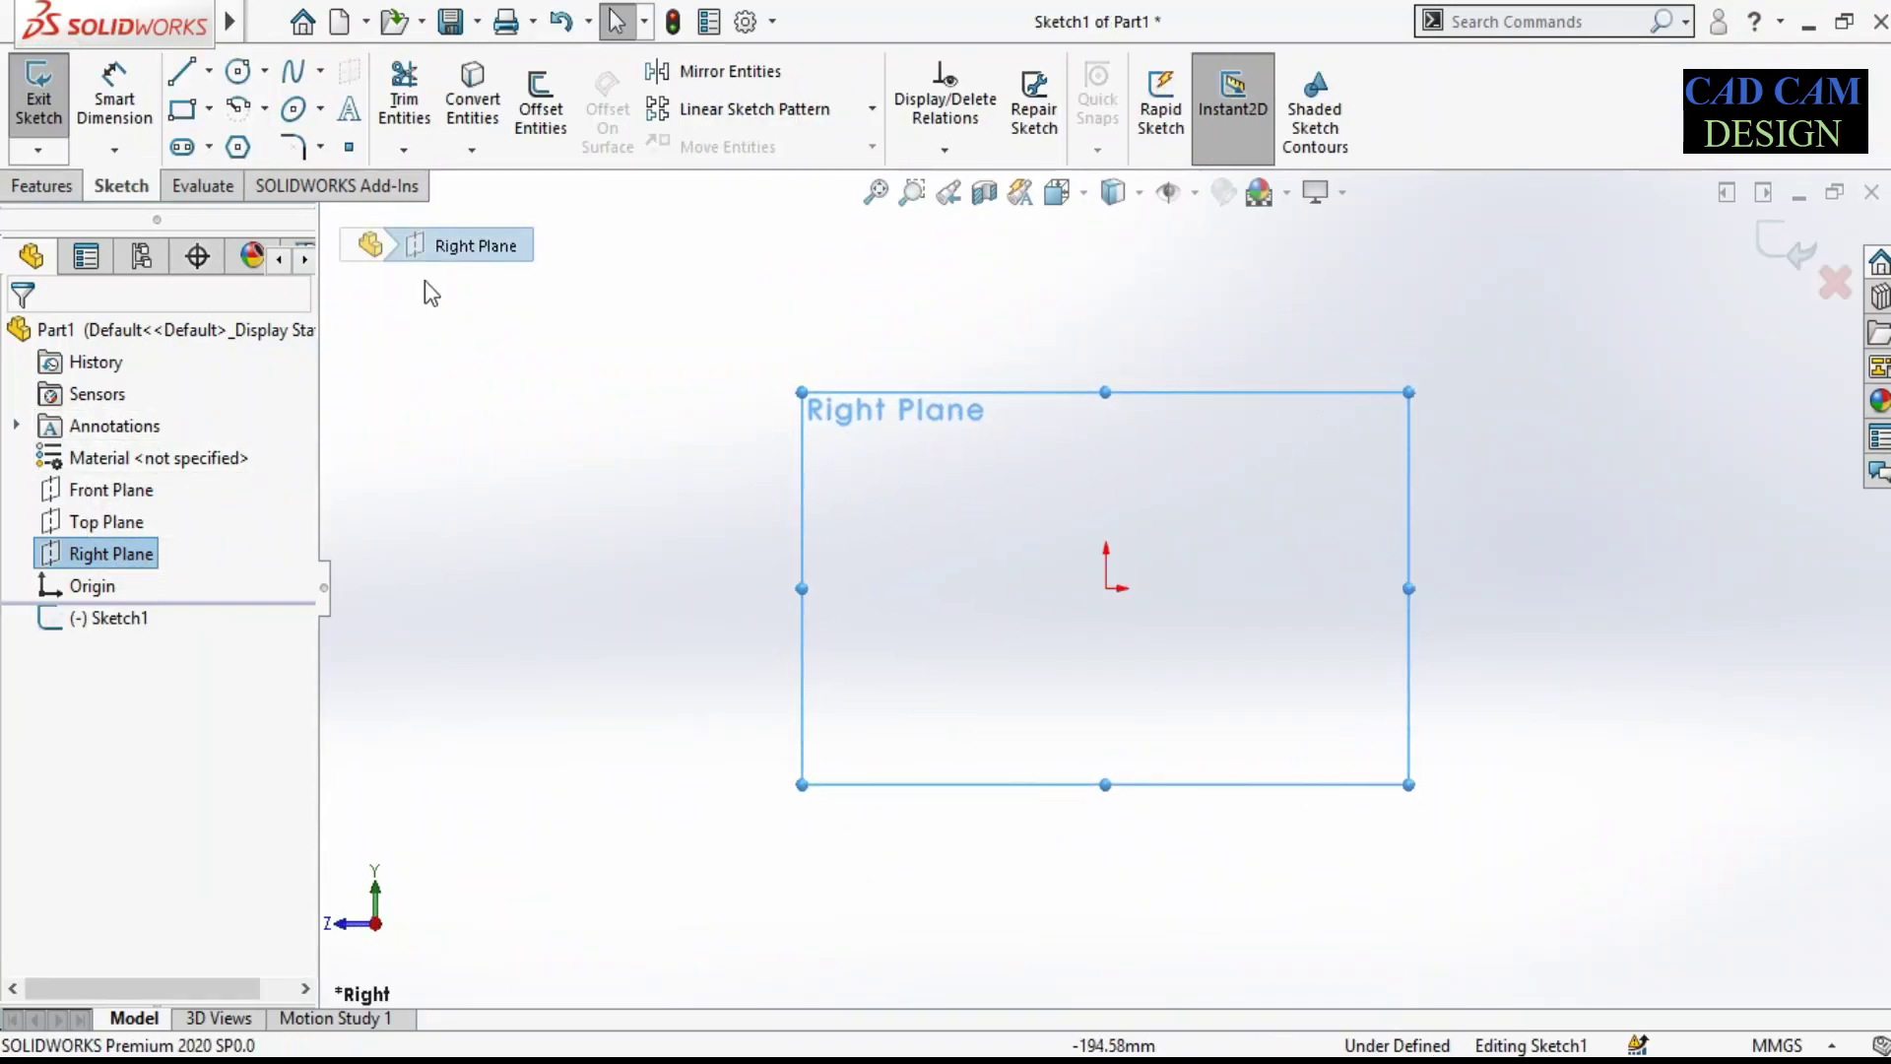
Step: Draw a center rectangle centred on the origin
click(209, 108)
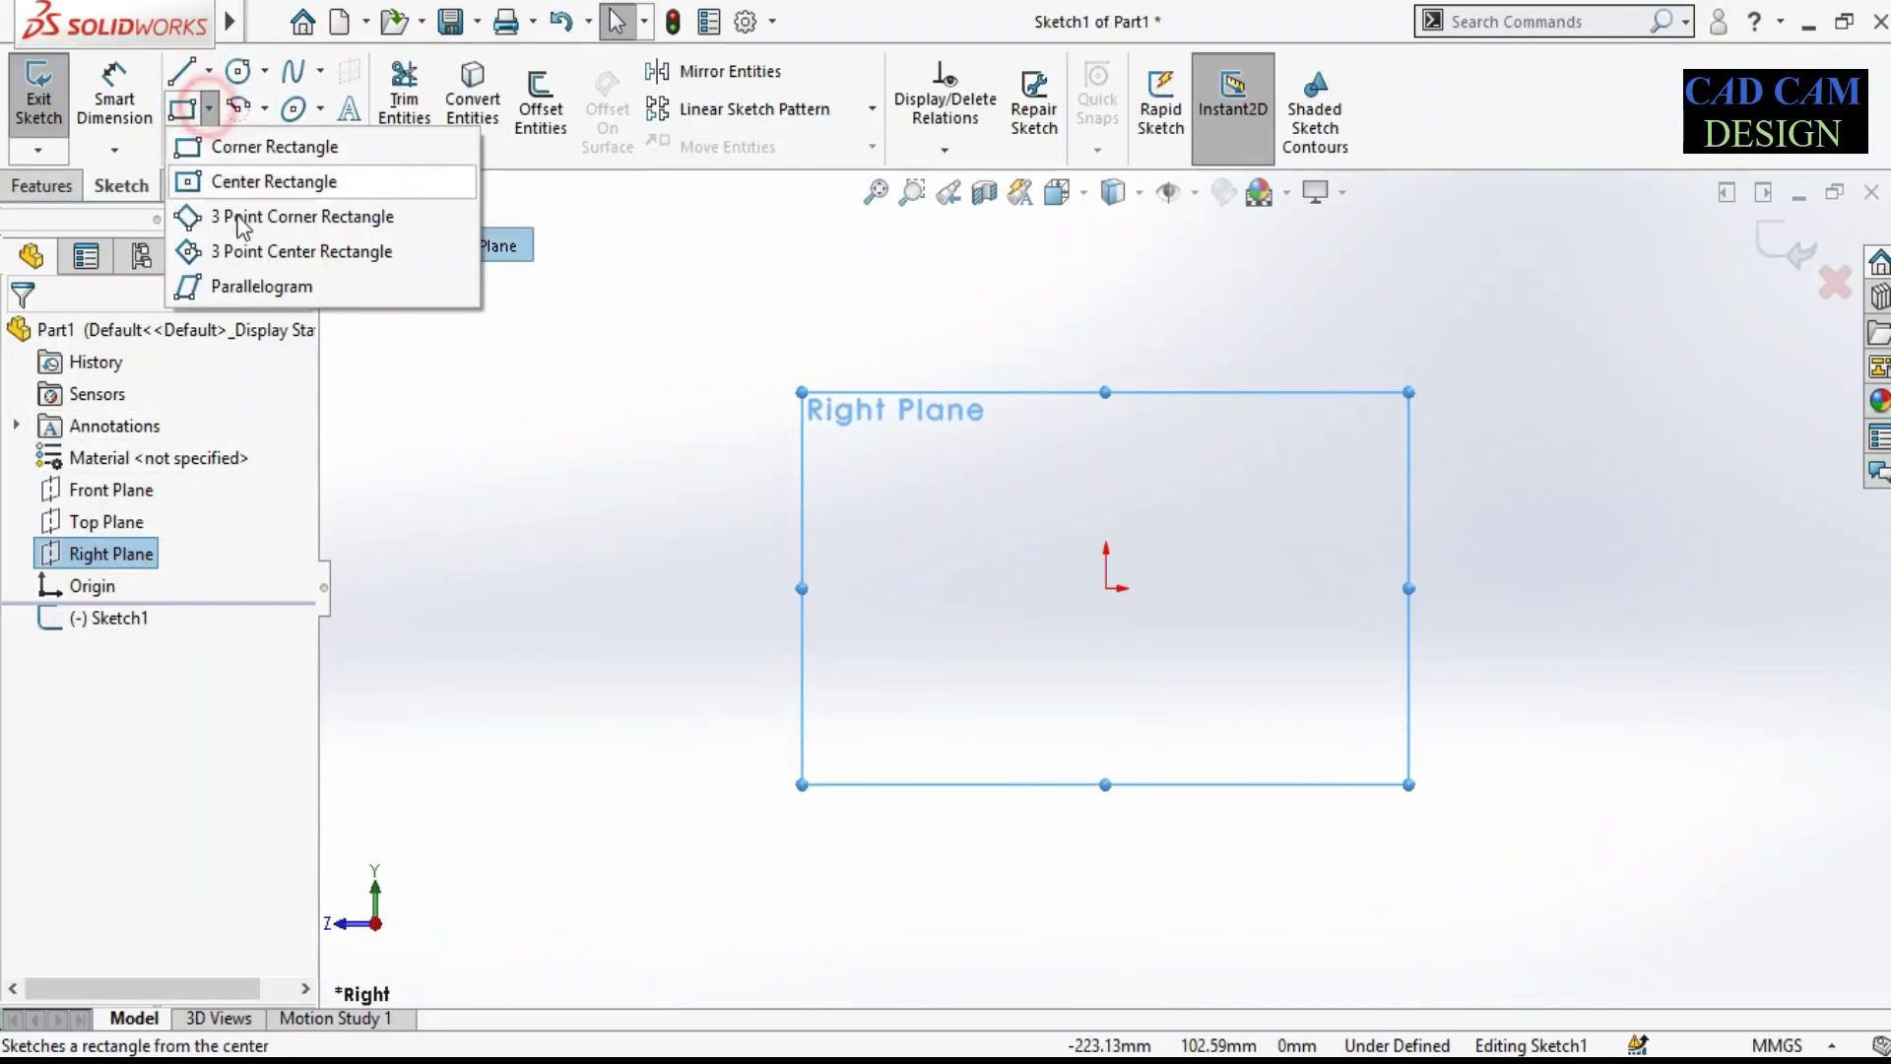
click(262, 144)
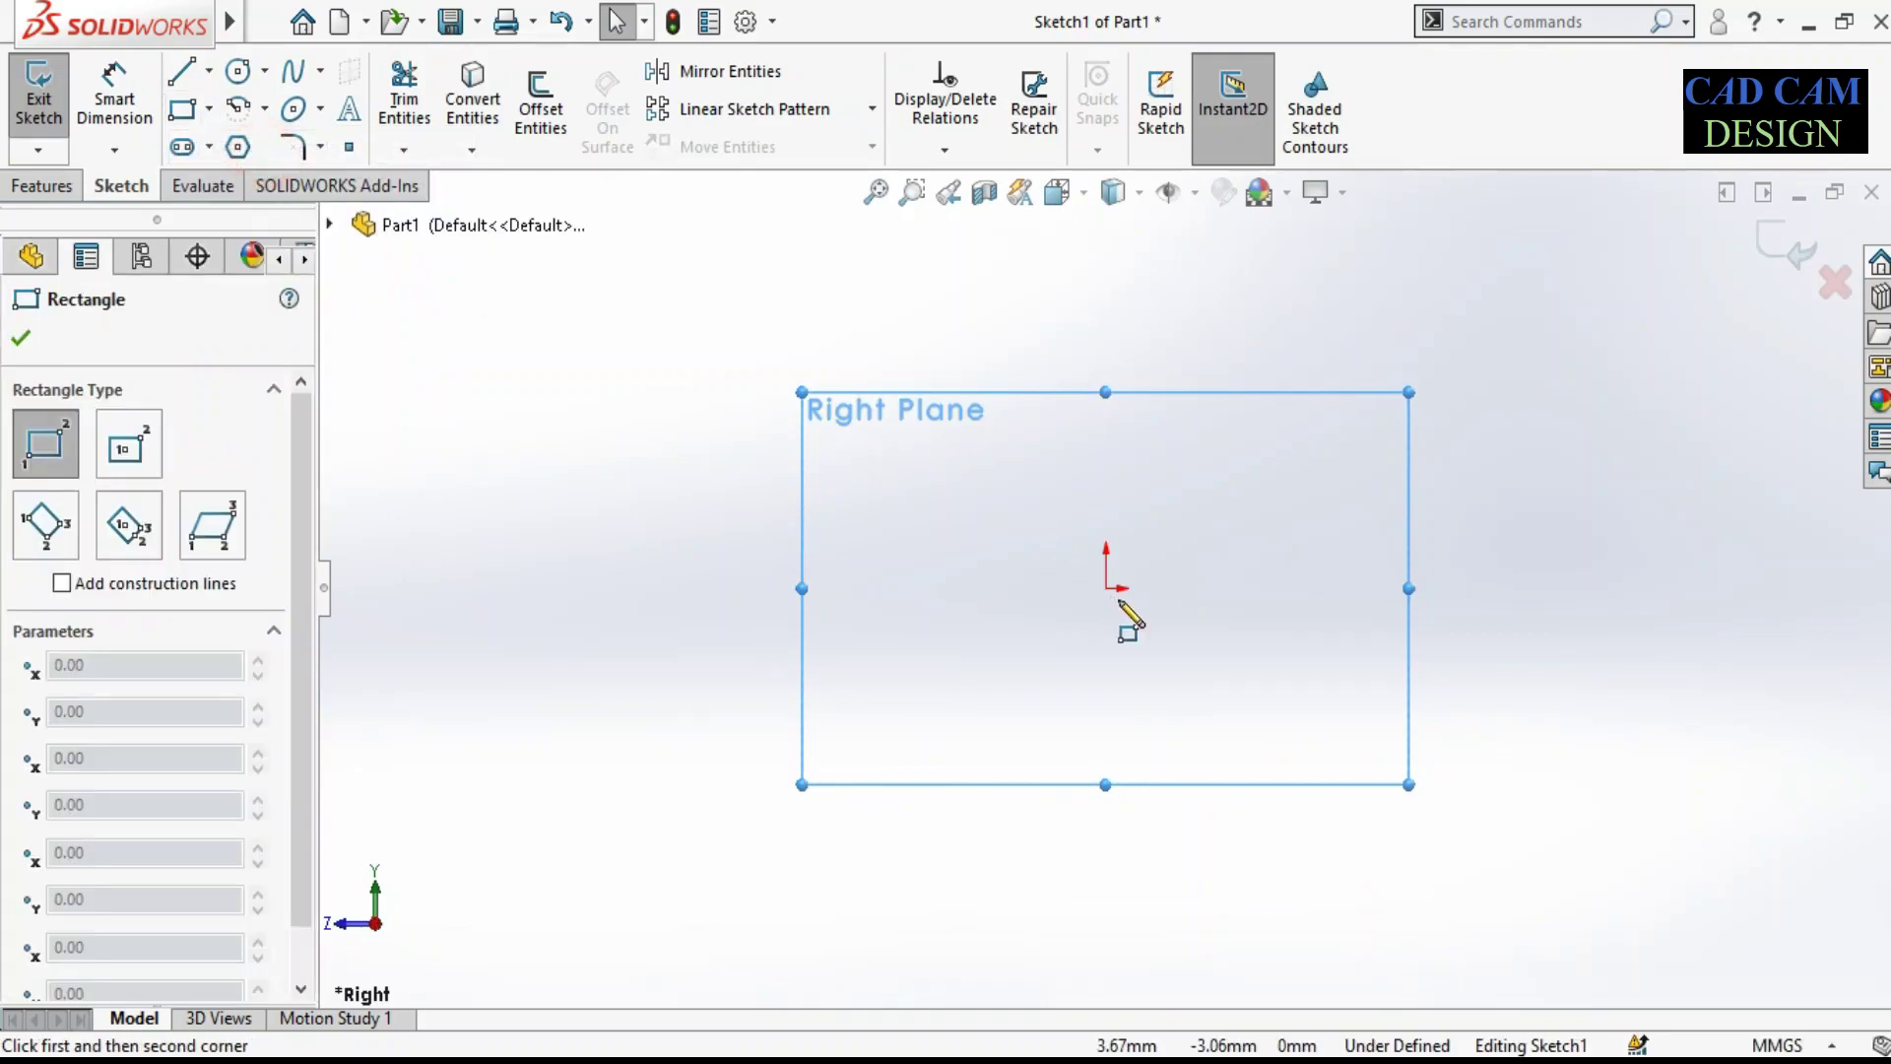
click(211, 111)
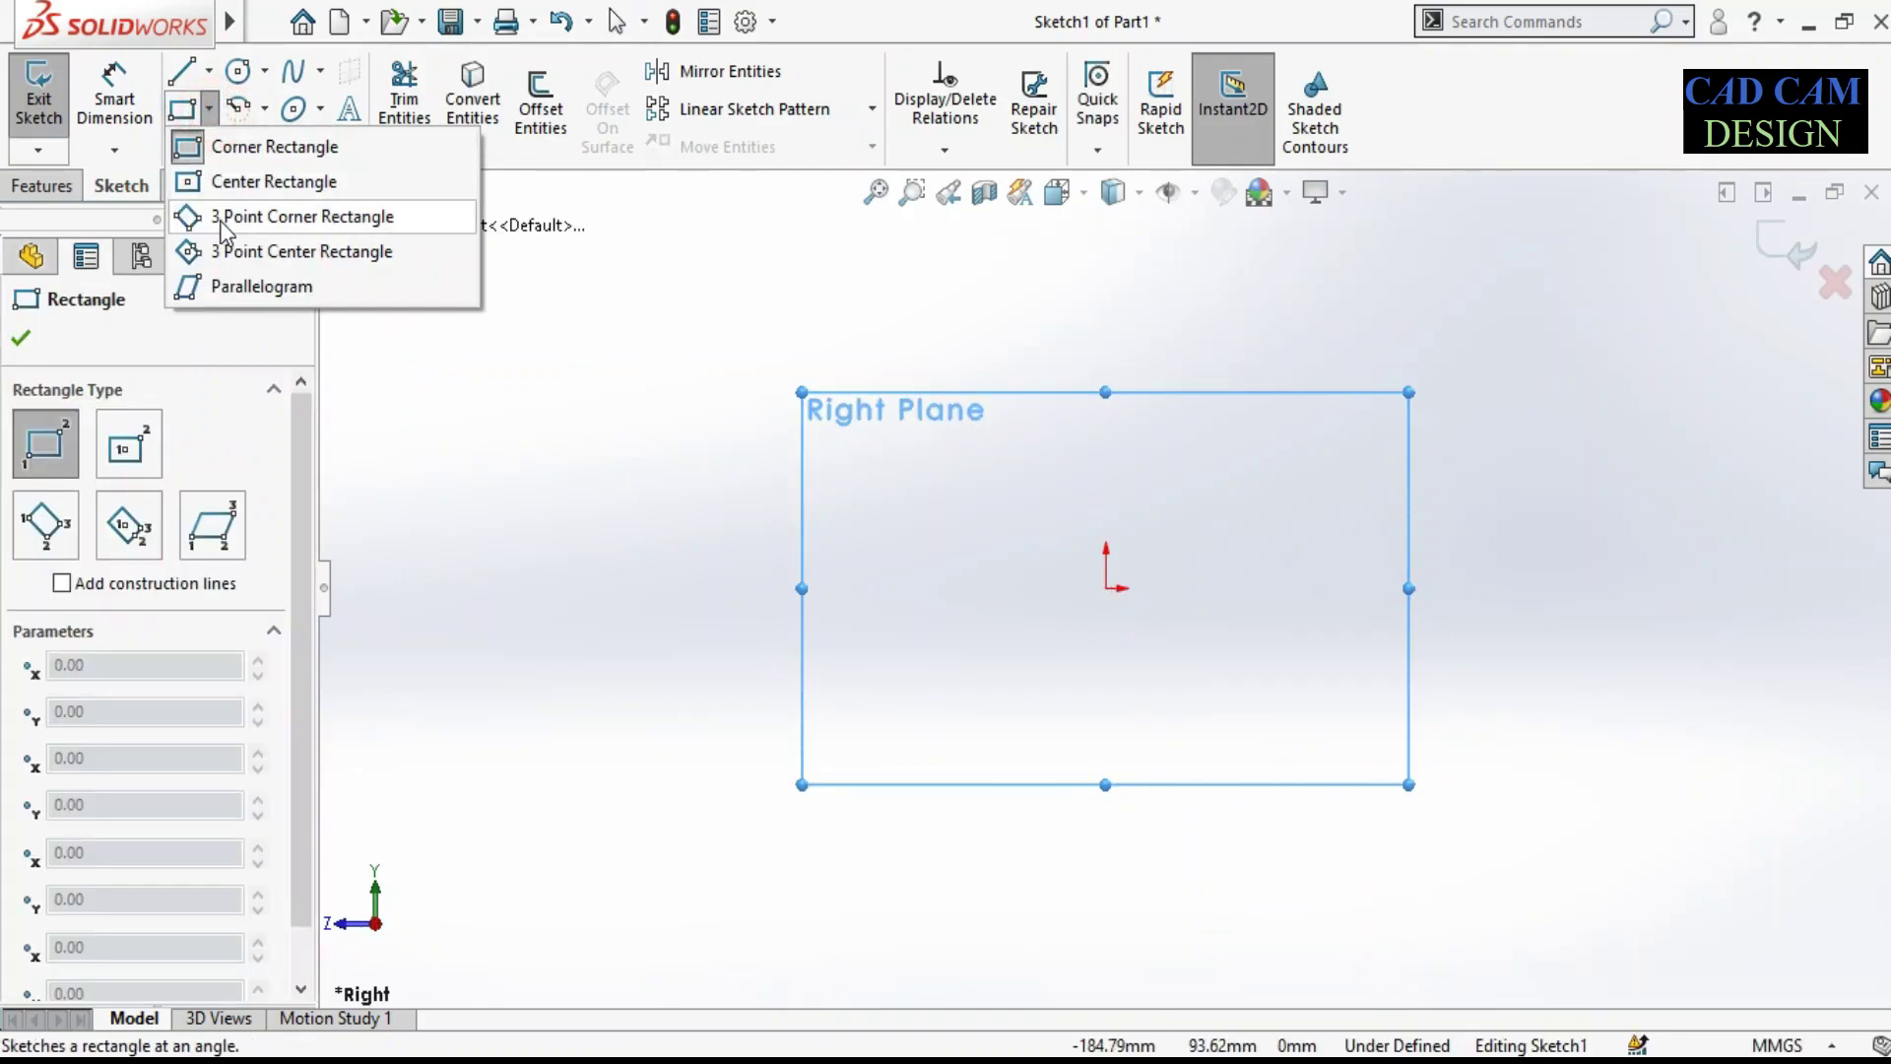
click(254, 181)
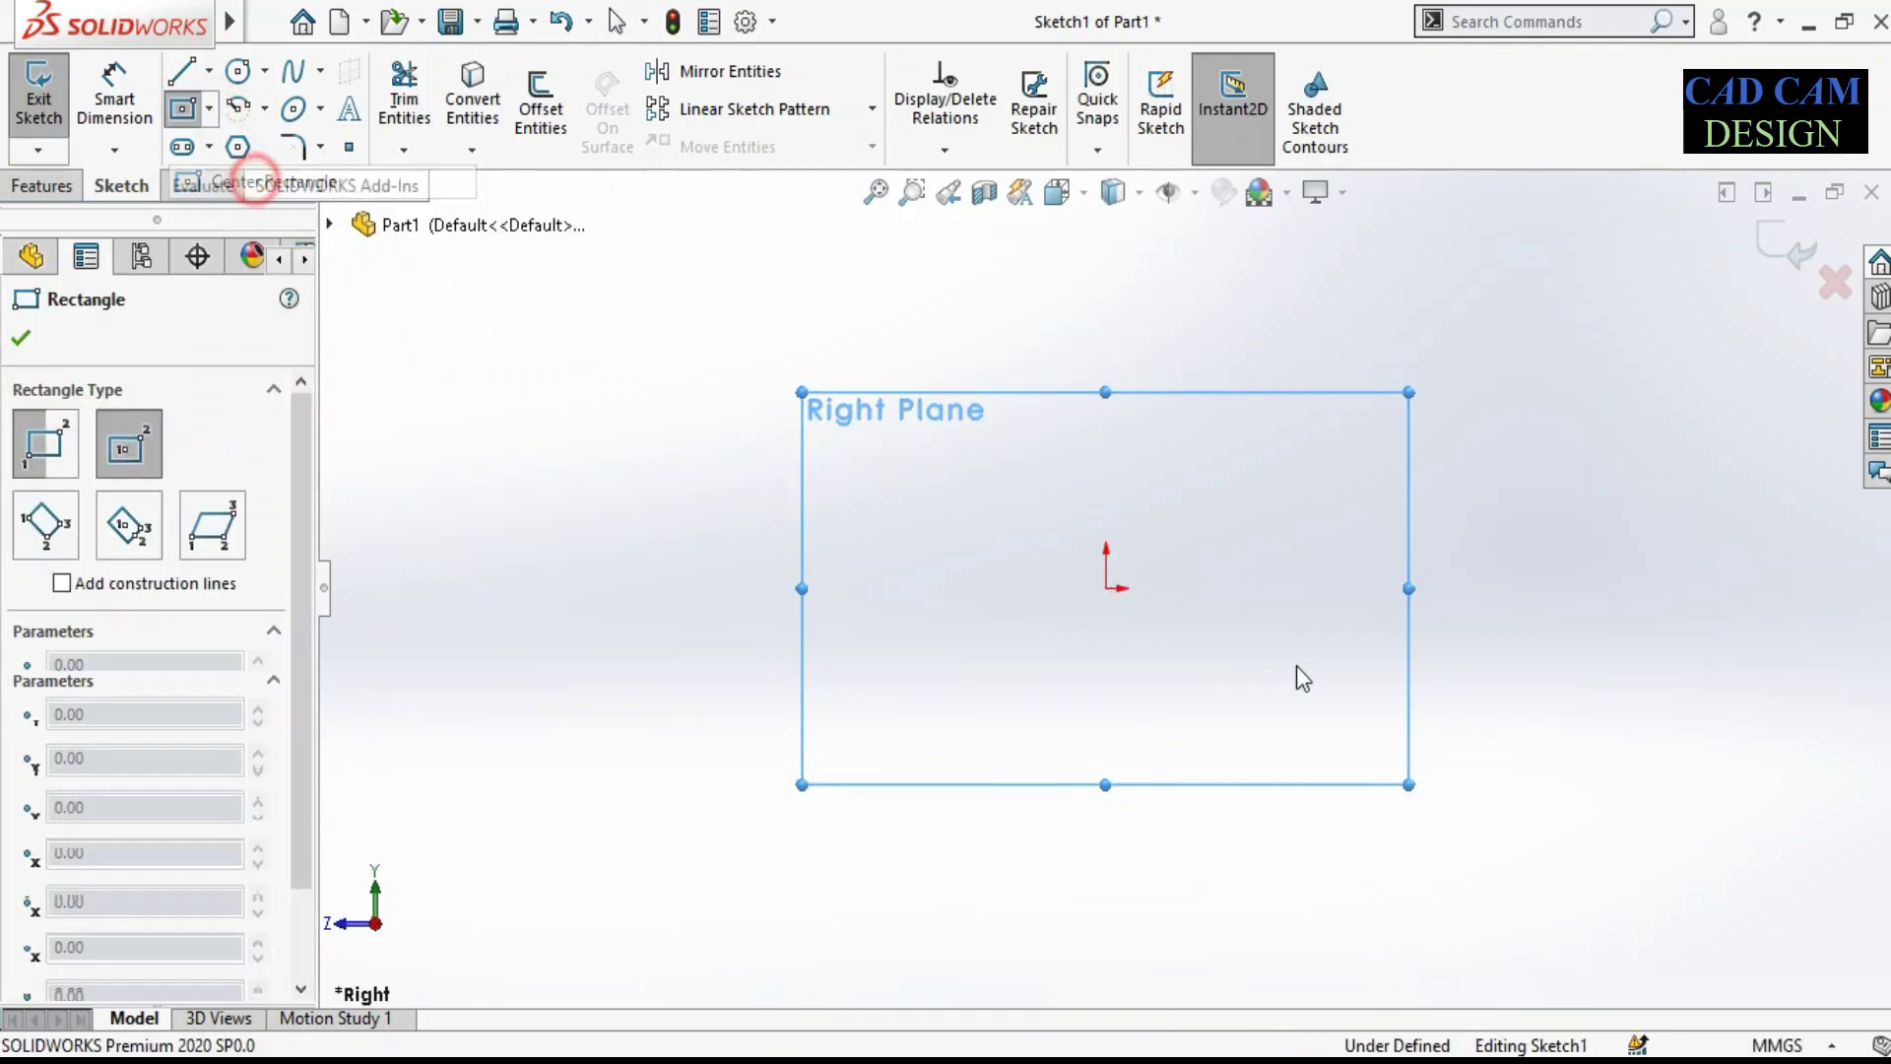
click(1105, 588)
click(1360, 704)
Step: Dimension the rectangle's bottom edge to 74 mm and its right edge to 28 mm
right_drag(1493, 817, 1515, 619)
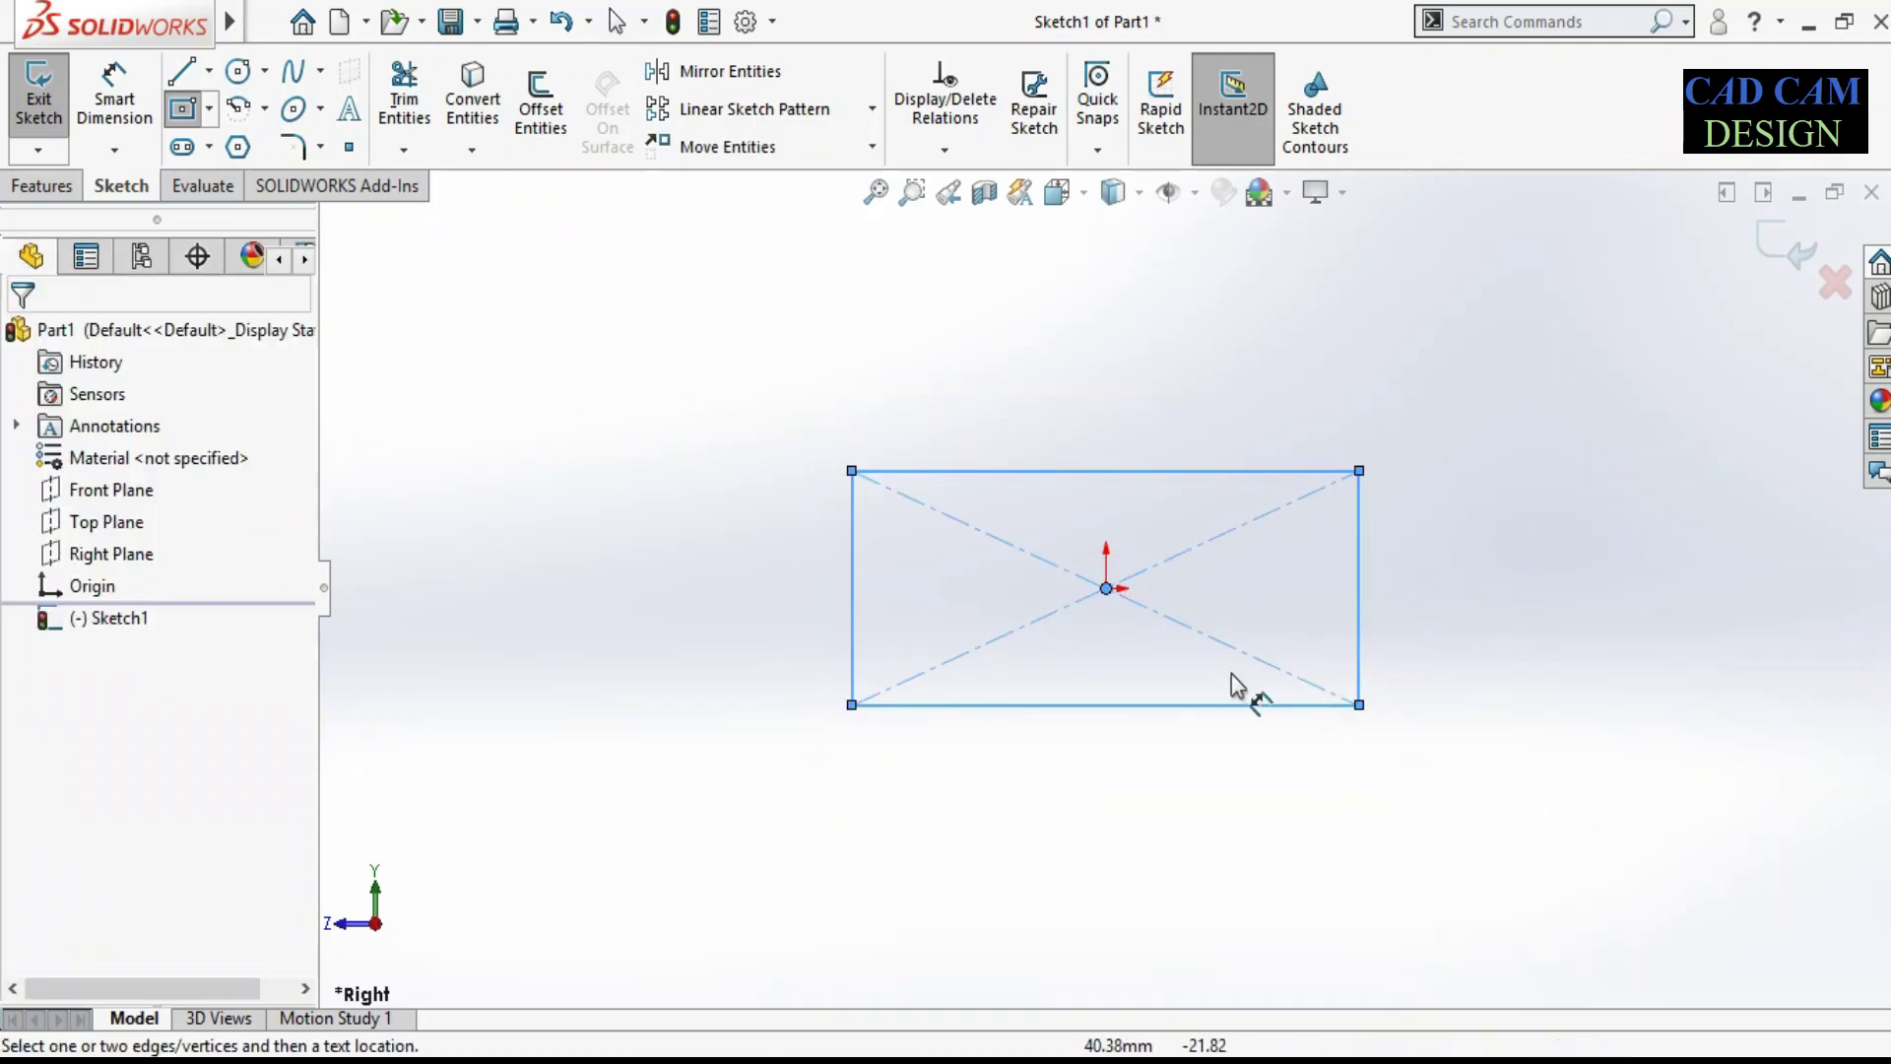
click(1215, 705)
click(1166, 816)
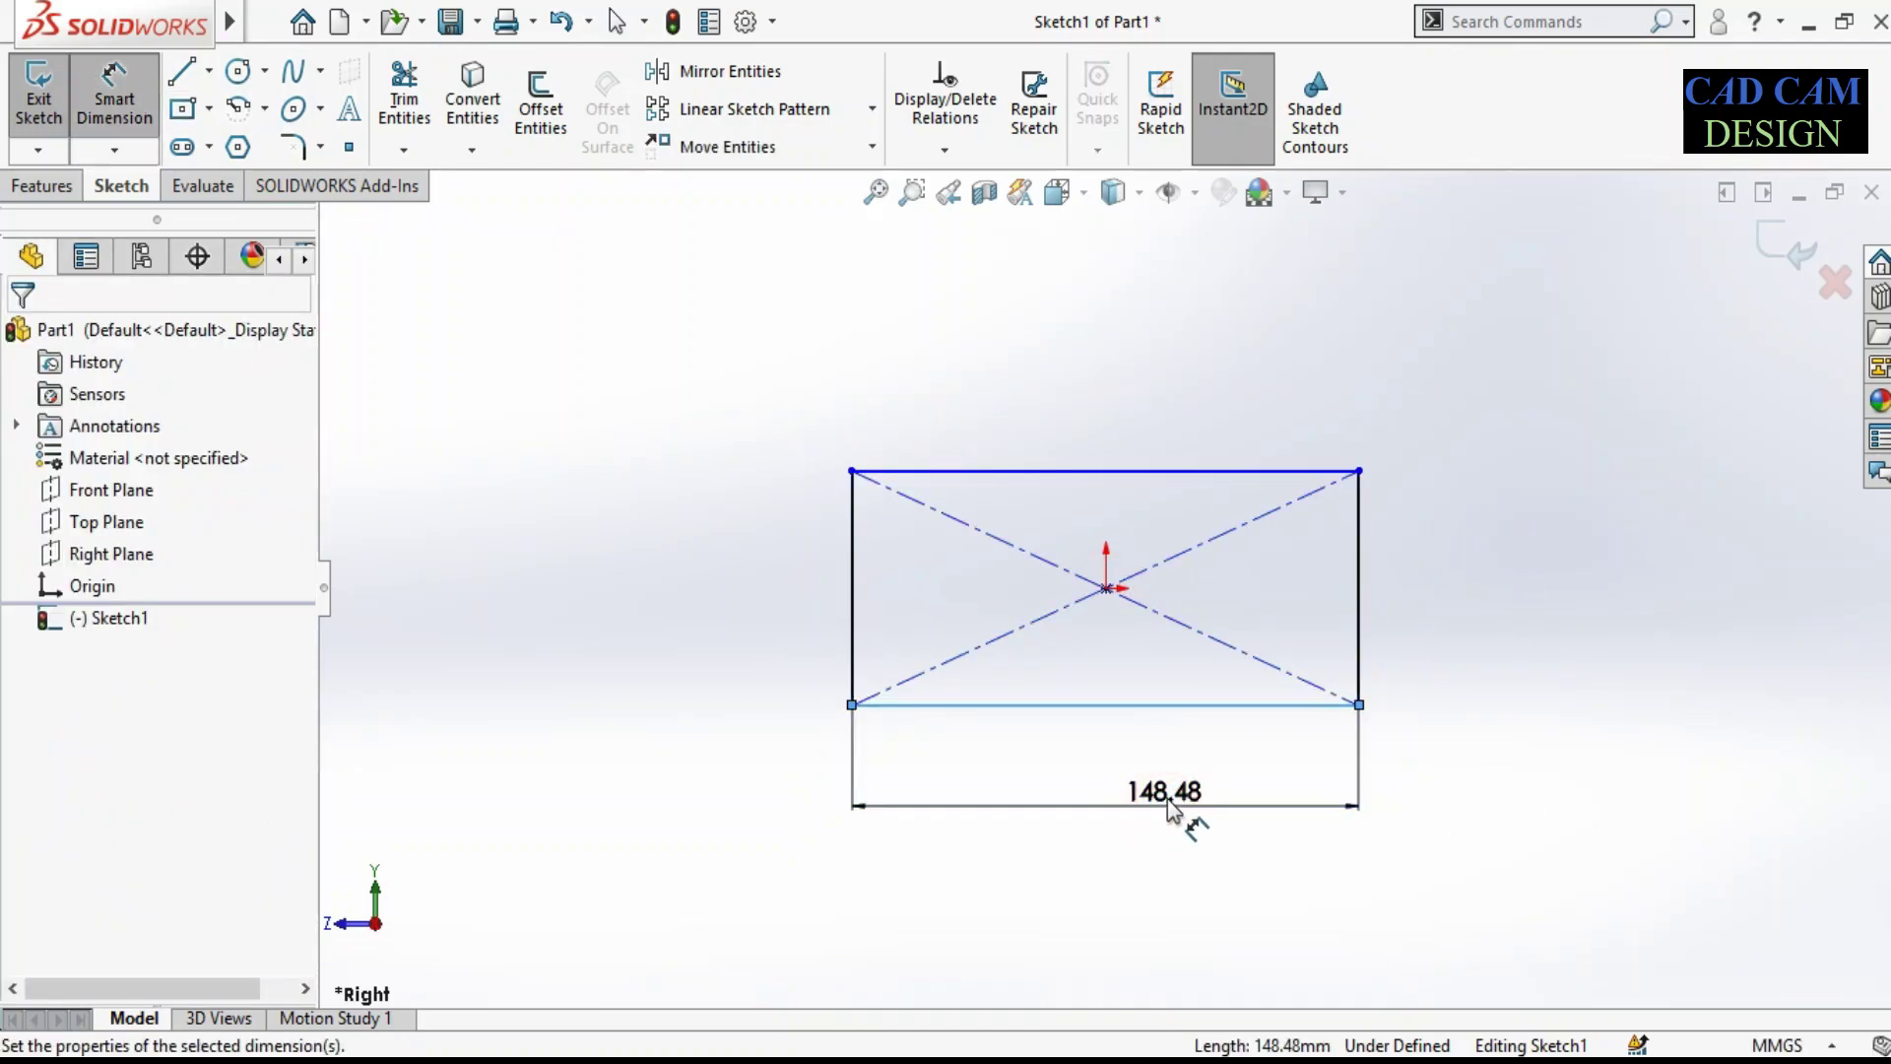
text(74)
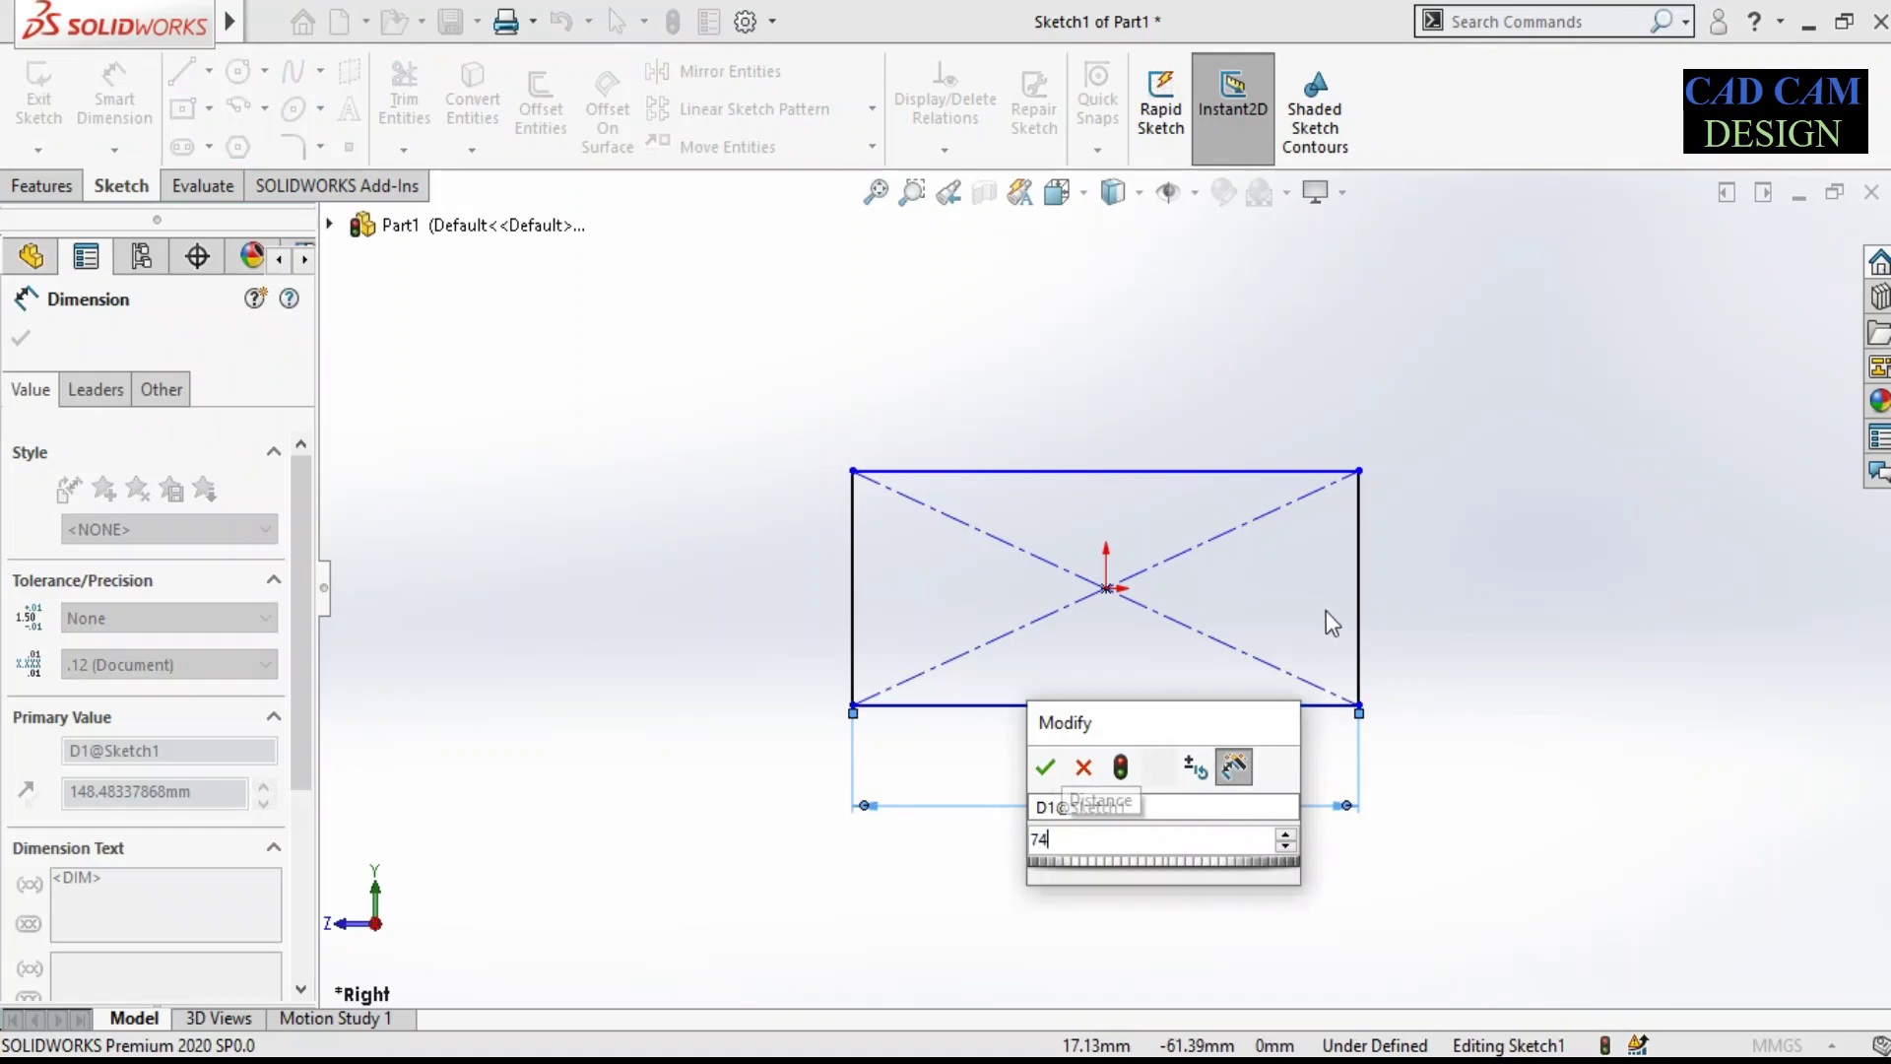
key(Return)
click(1359, 591)
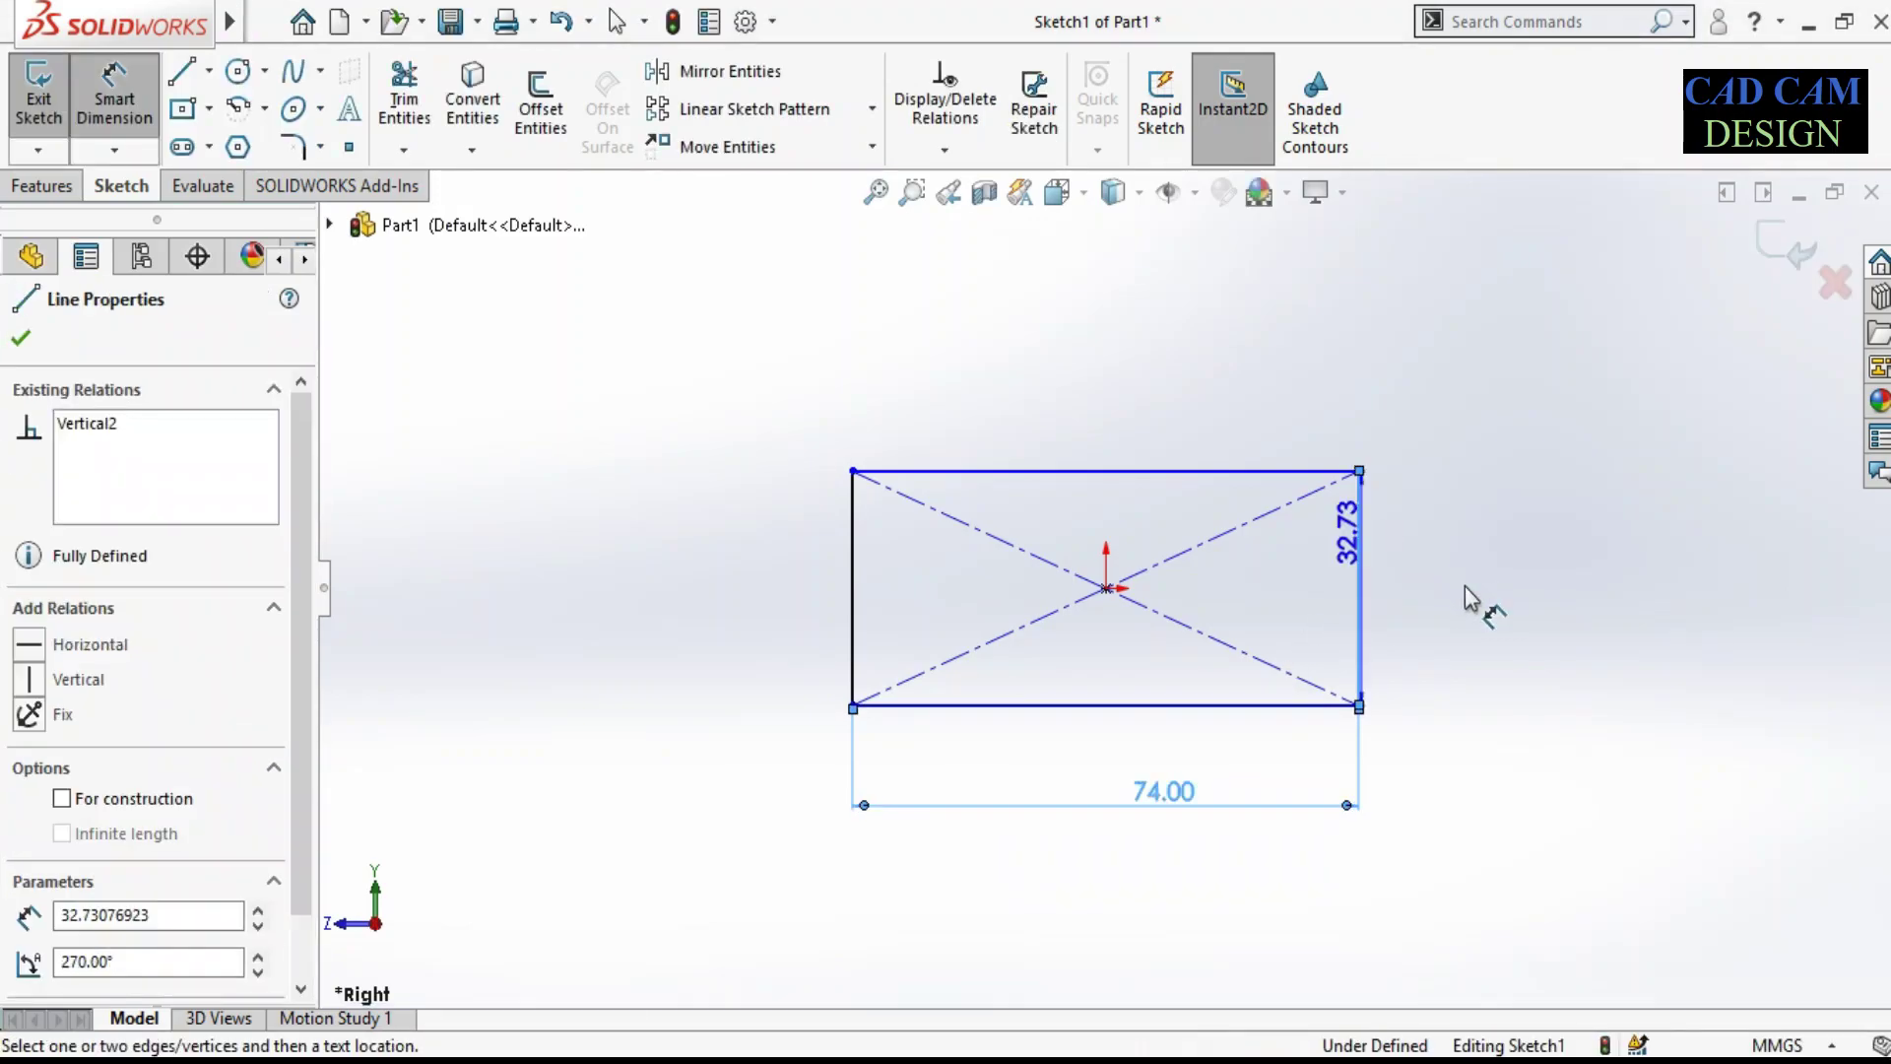
click(1478, 621)
text(25)
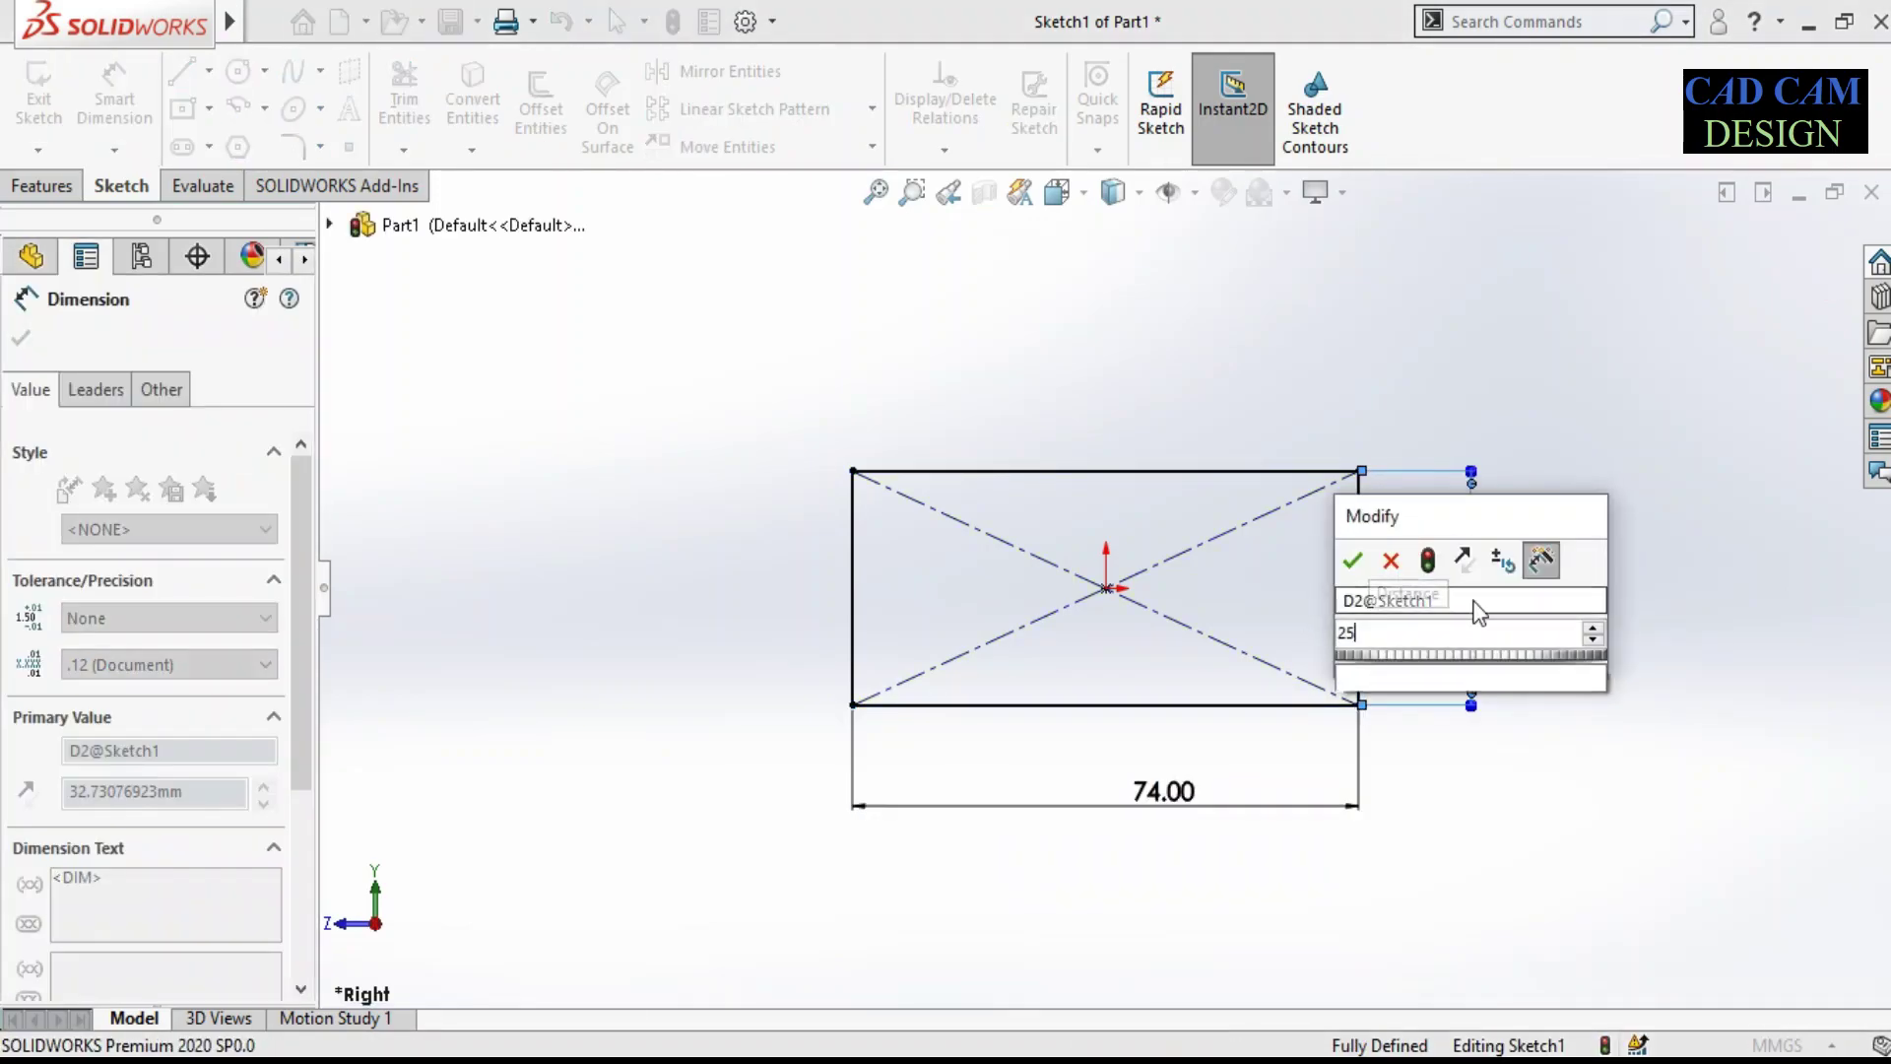
text(28)
key(Return)
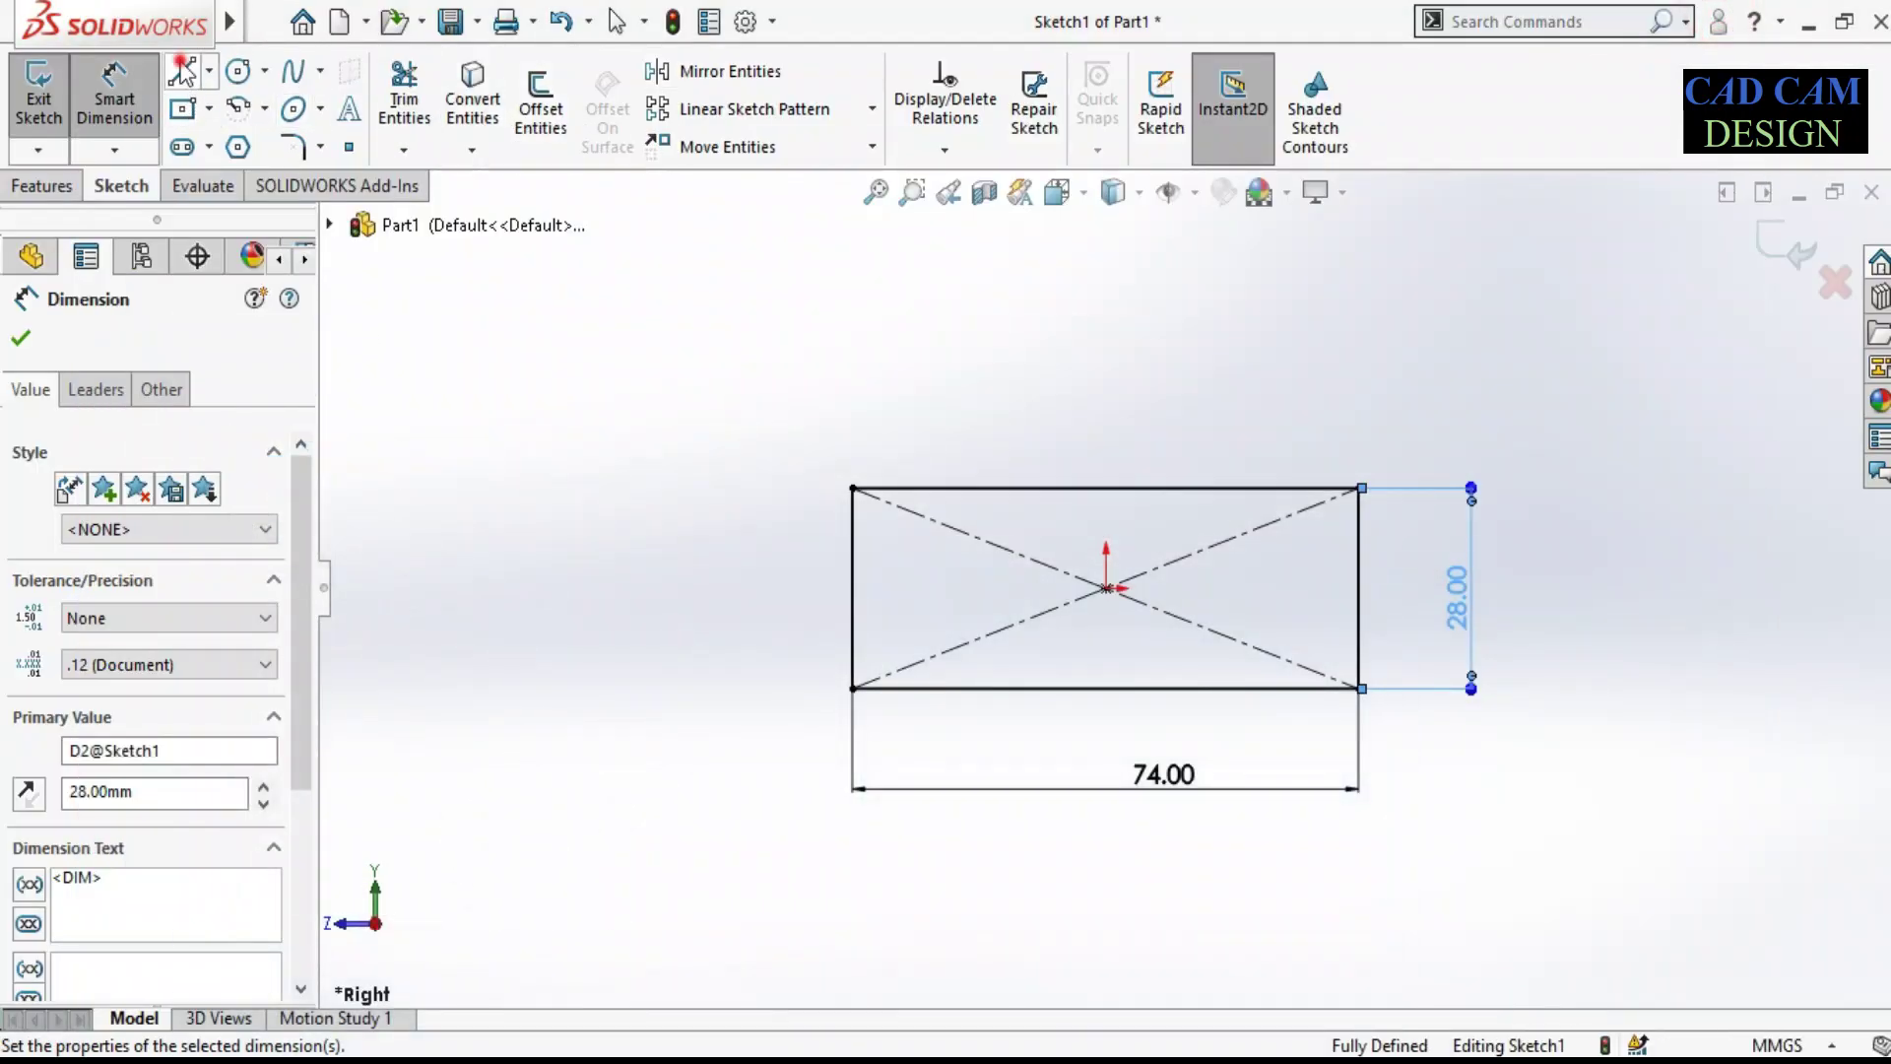
Step: Draw a sloped line from the left edge to the top edge across the top-left corner
click(183, 74)
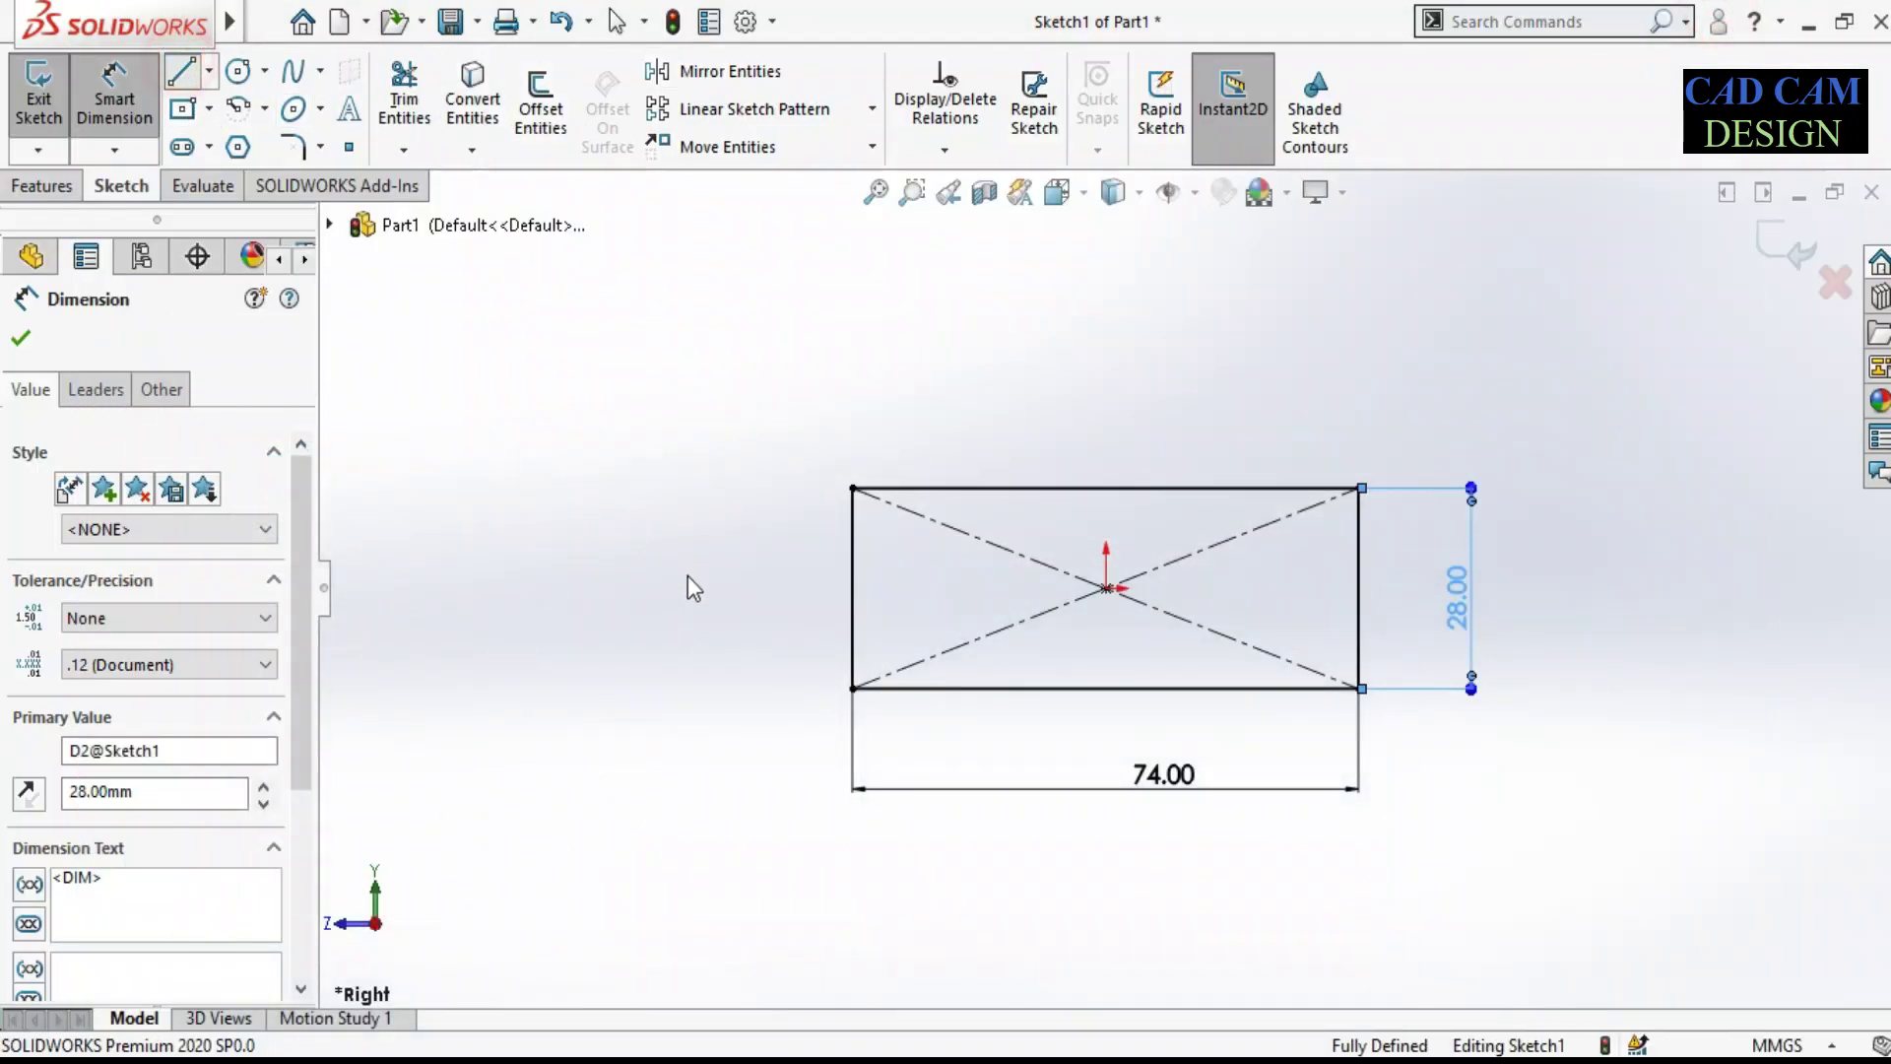
click(854, 566)
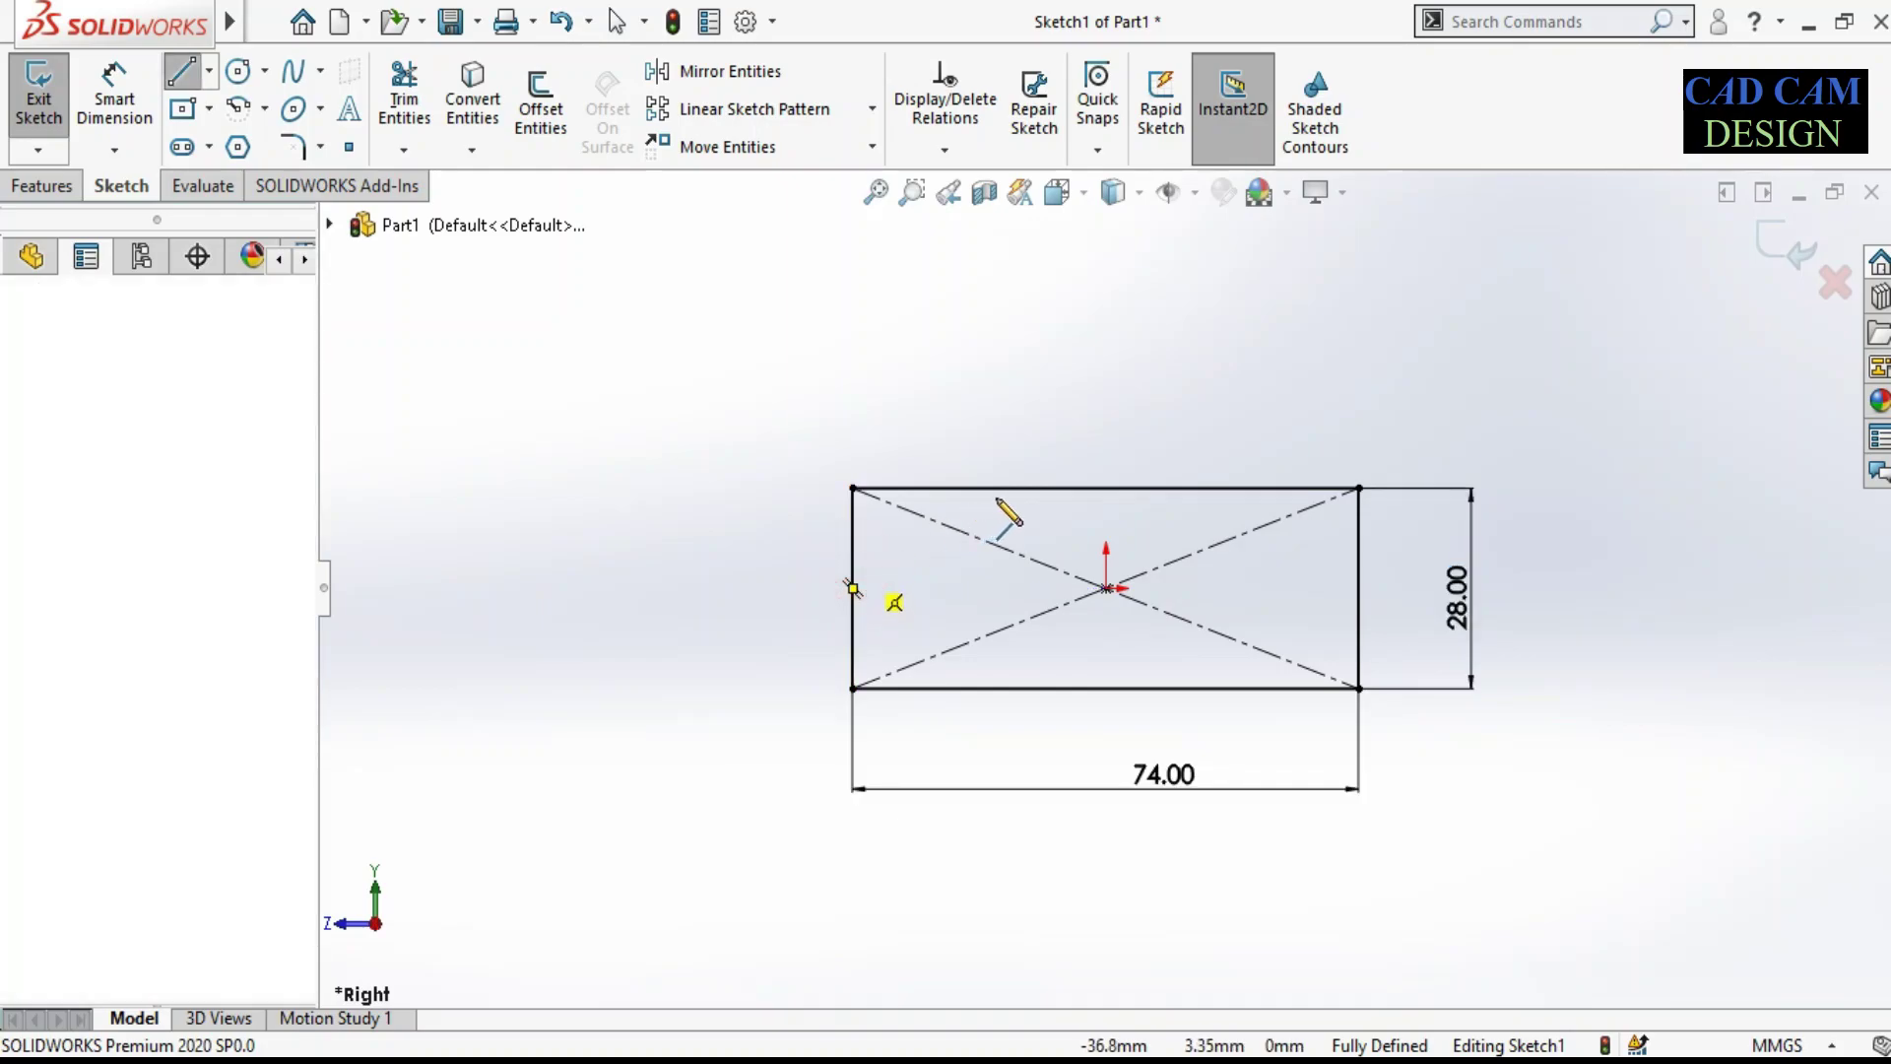
click(1086, 486)
right_click(1089, 388)
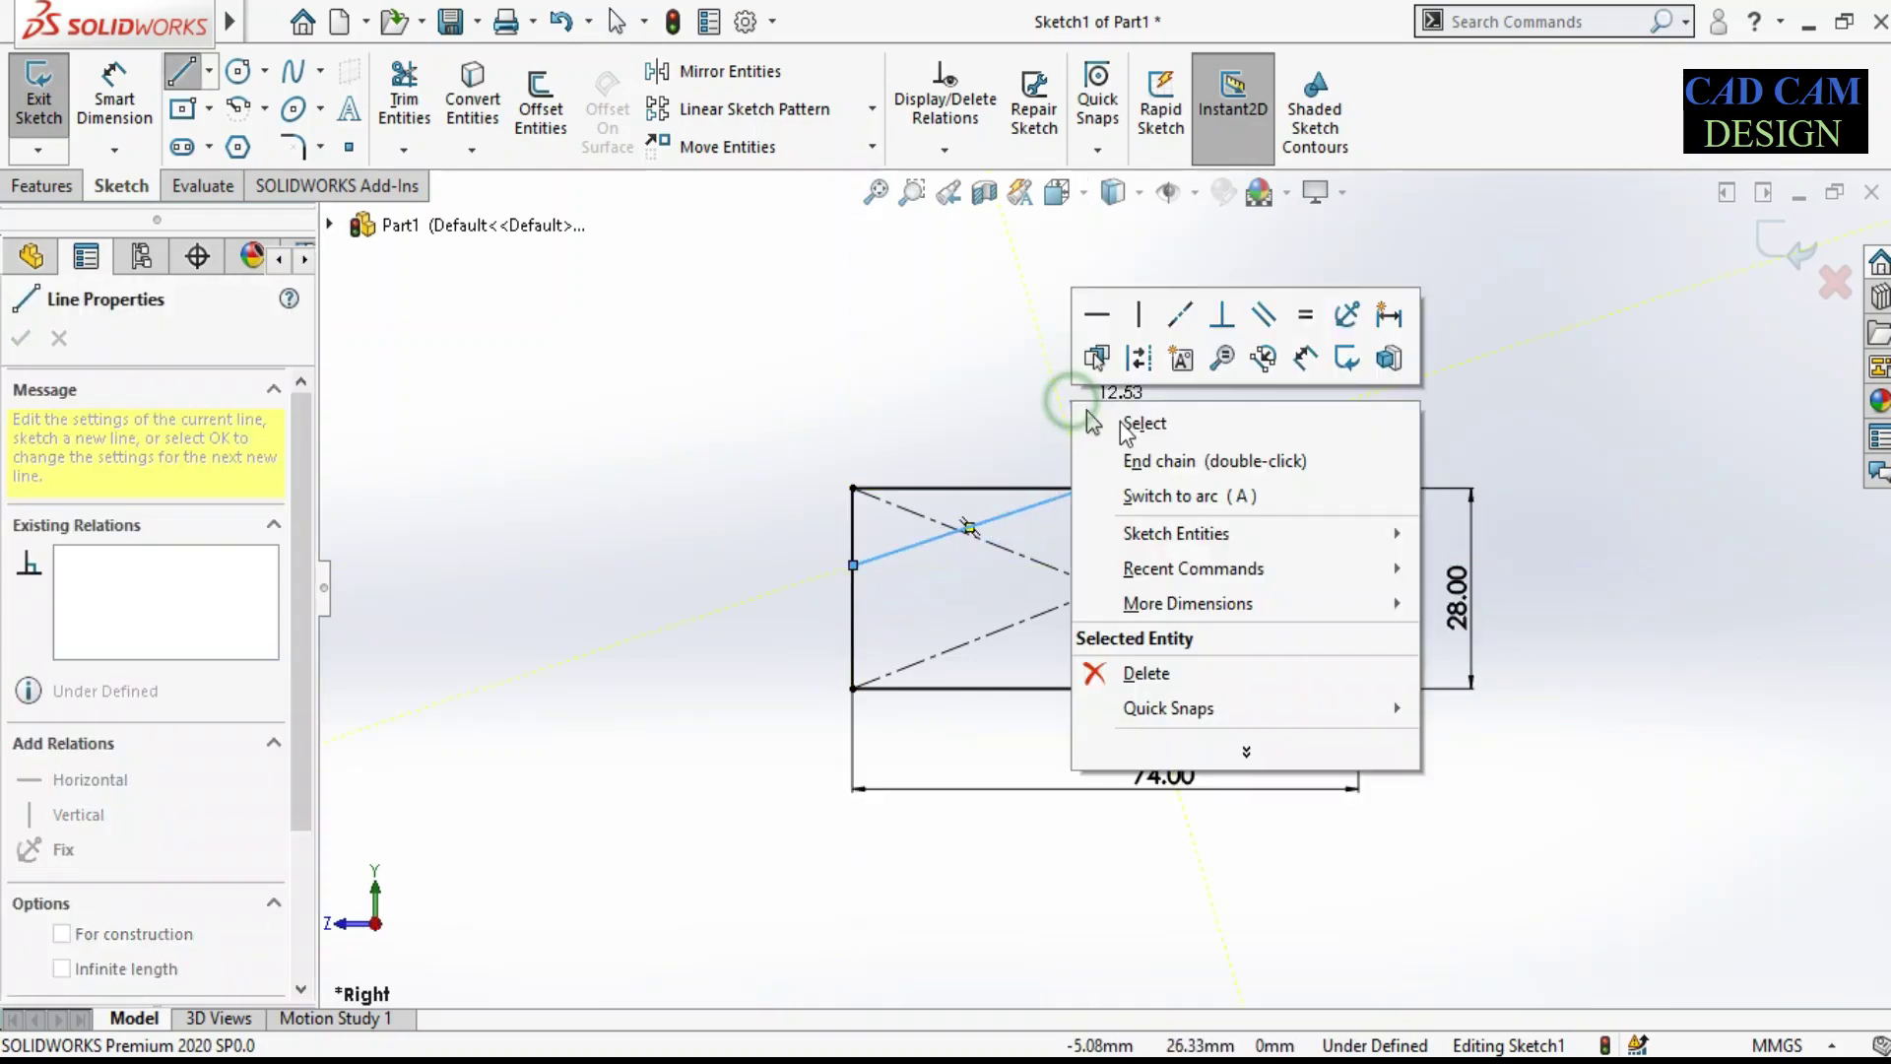
click(1119, 418)
Step: Trim away the top-left corner and construction diagonals, then adjust the slope's endpoints
click(423, 110)
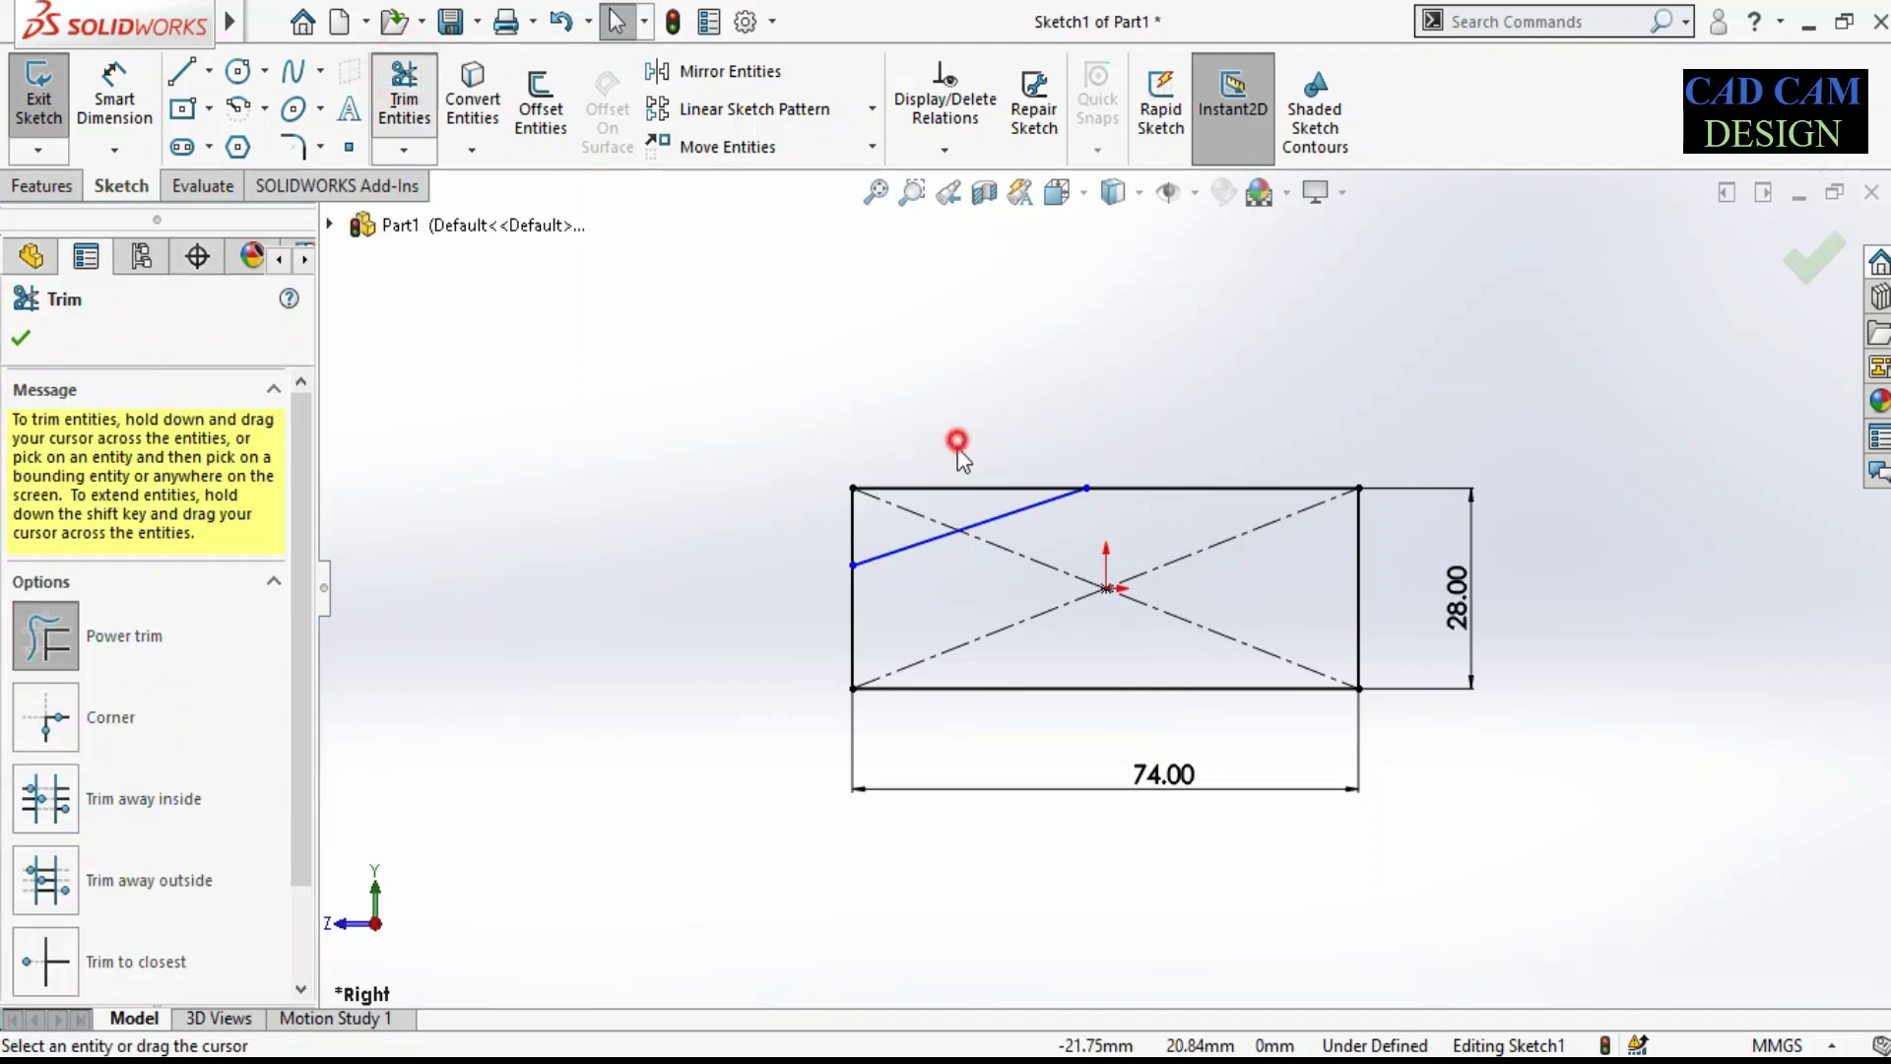
drag(963, 435, 828, 528)
drag(1076, 576, 1163, 630)
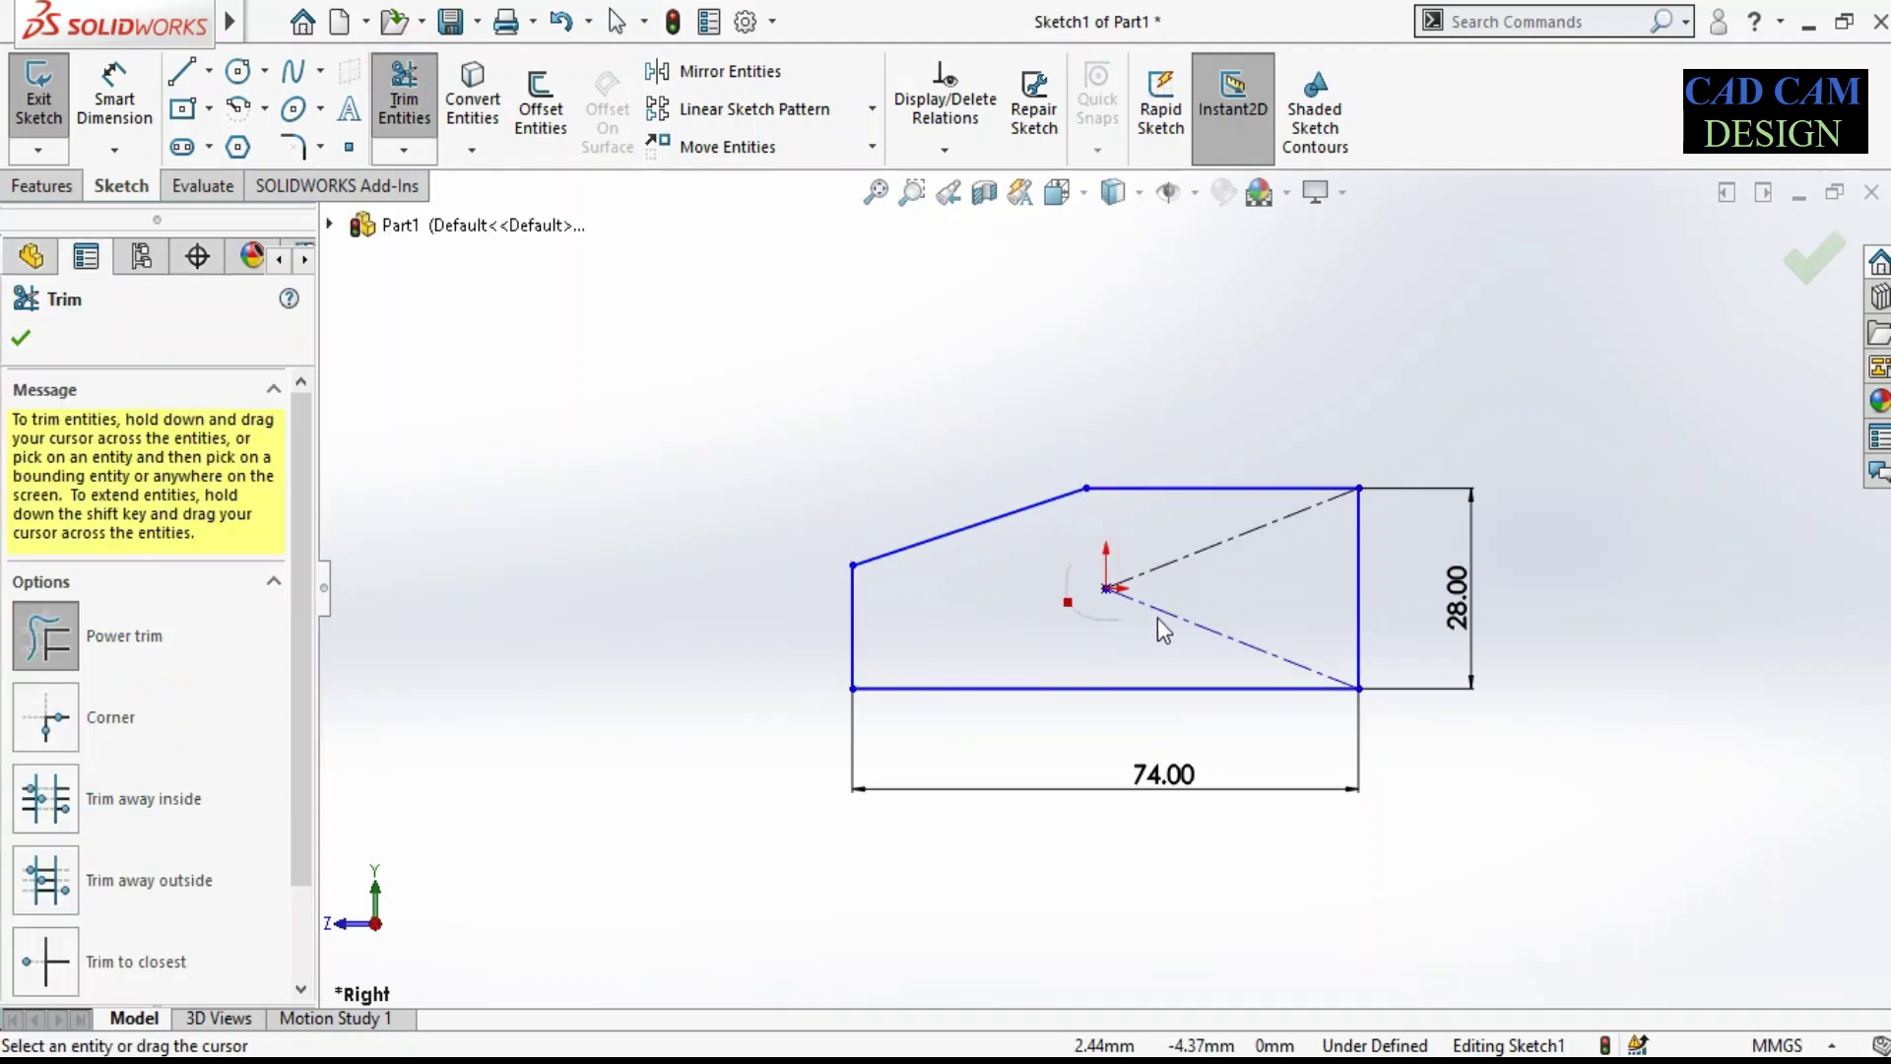
right_drag(1365, 361, 1415, 384)
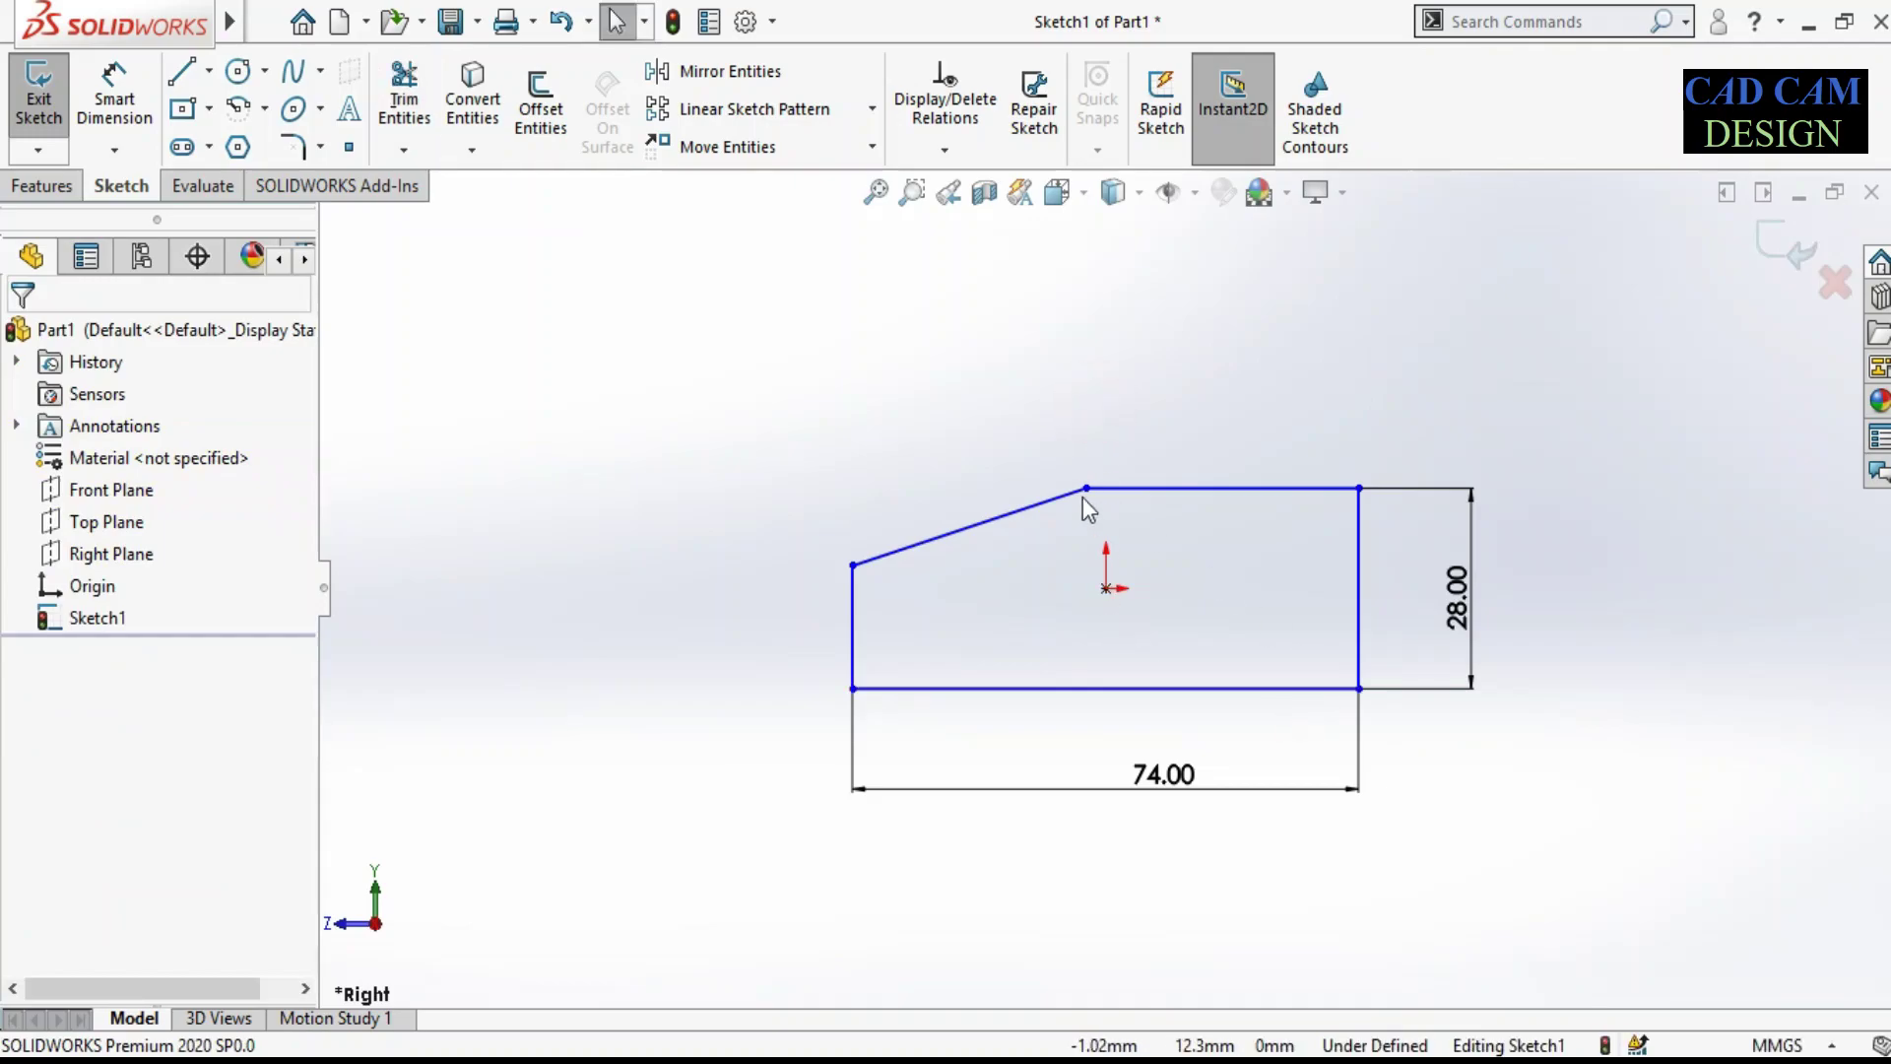
drag(1086, 487, 1084, 336)
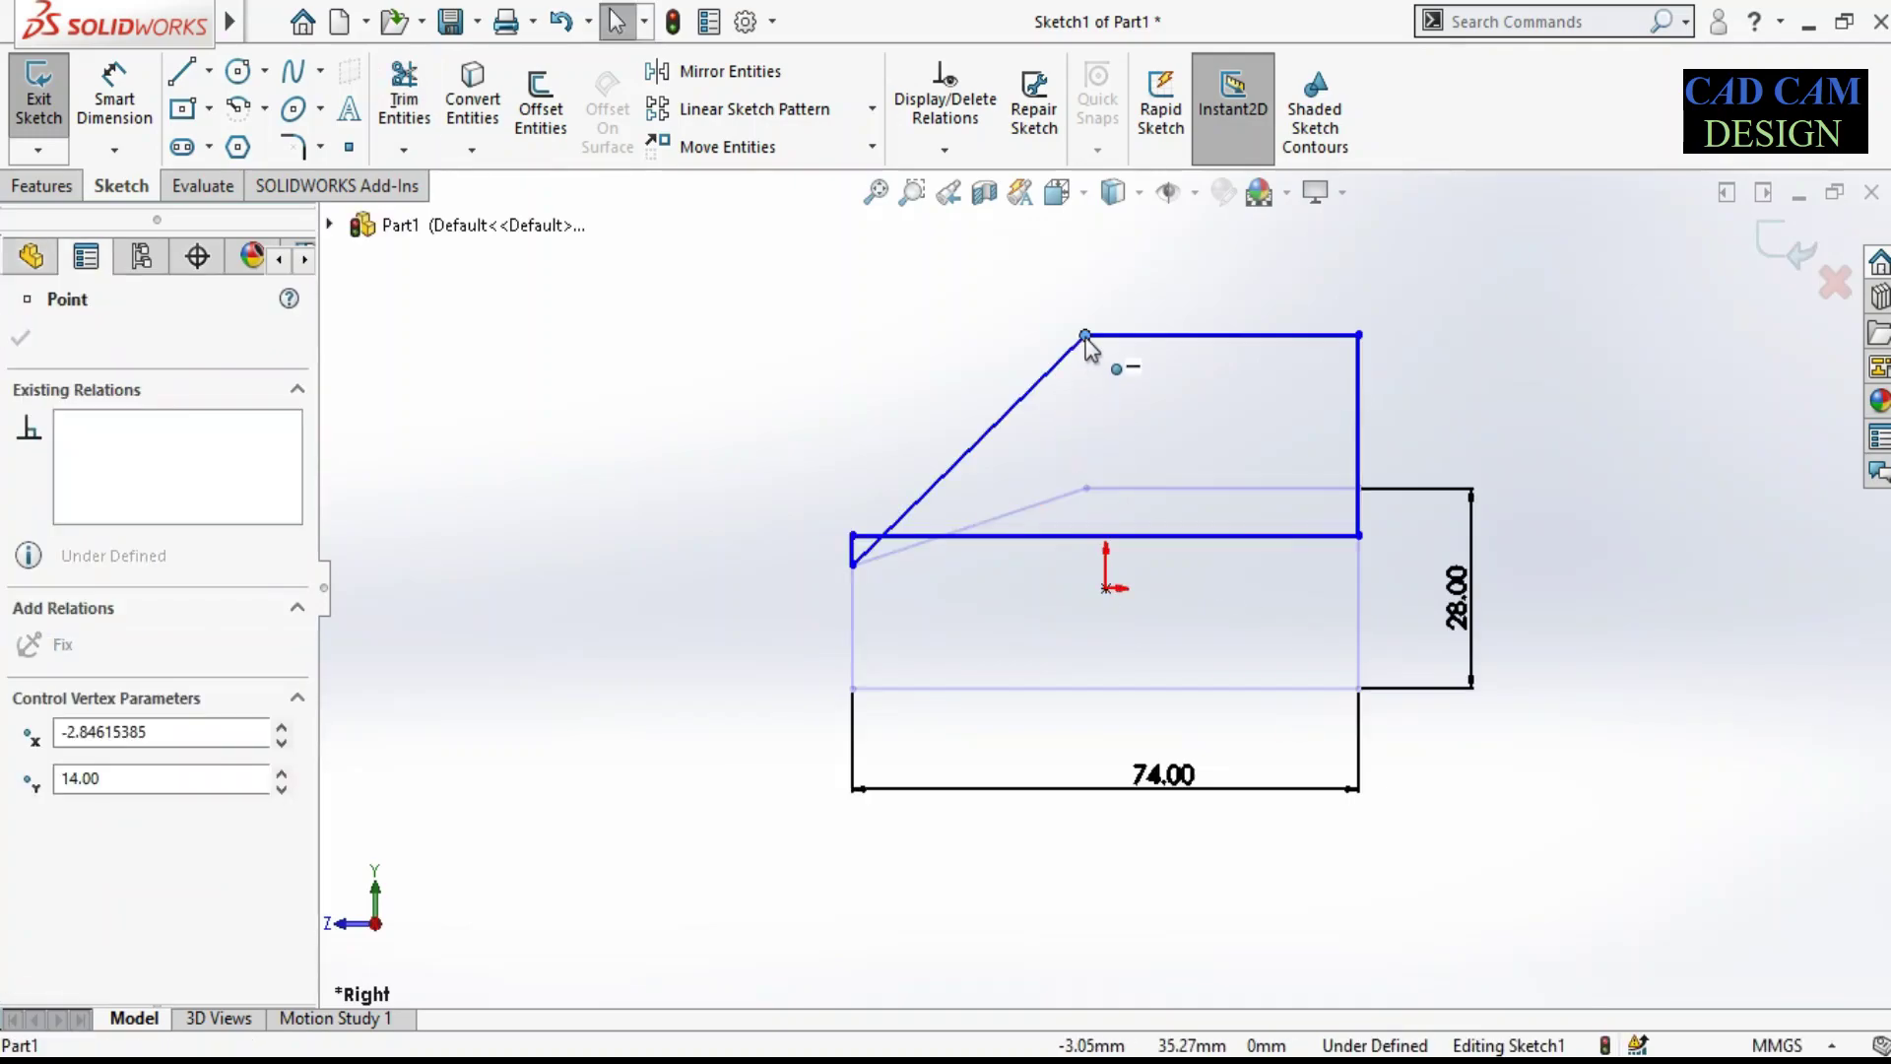
click(855, 548)
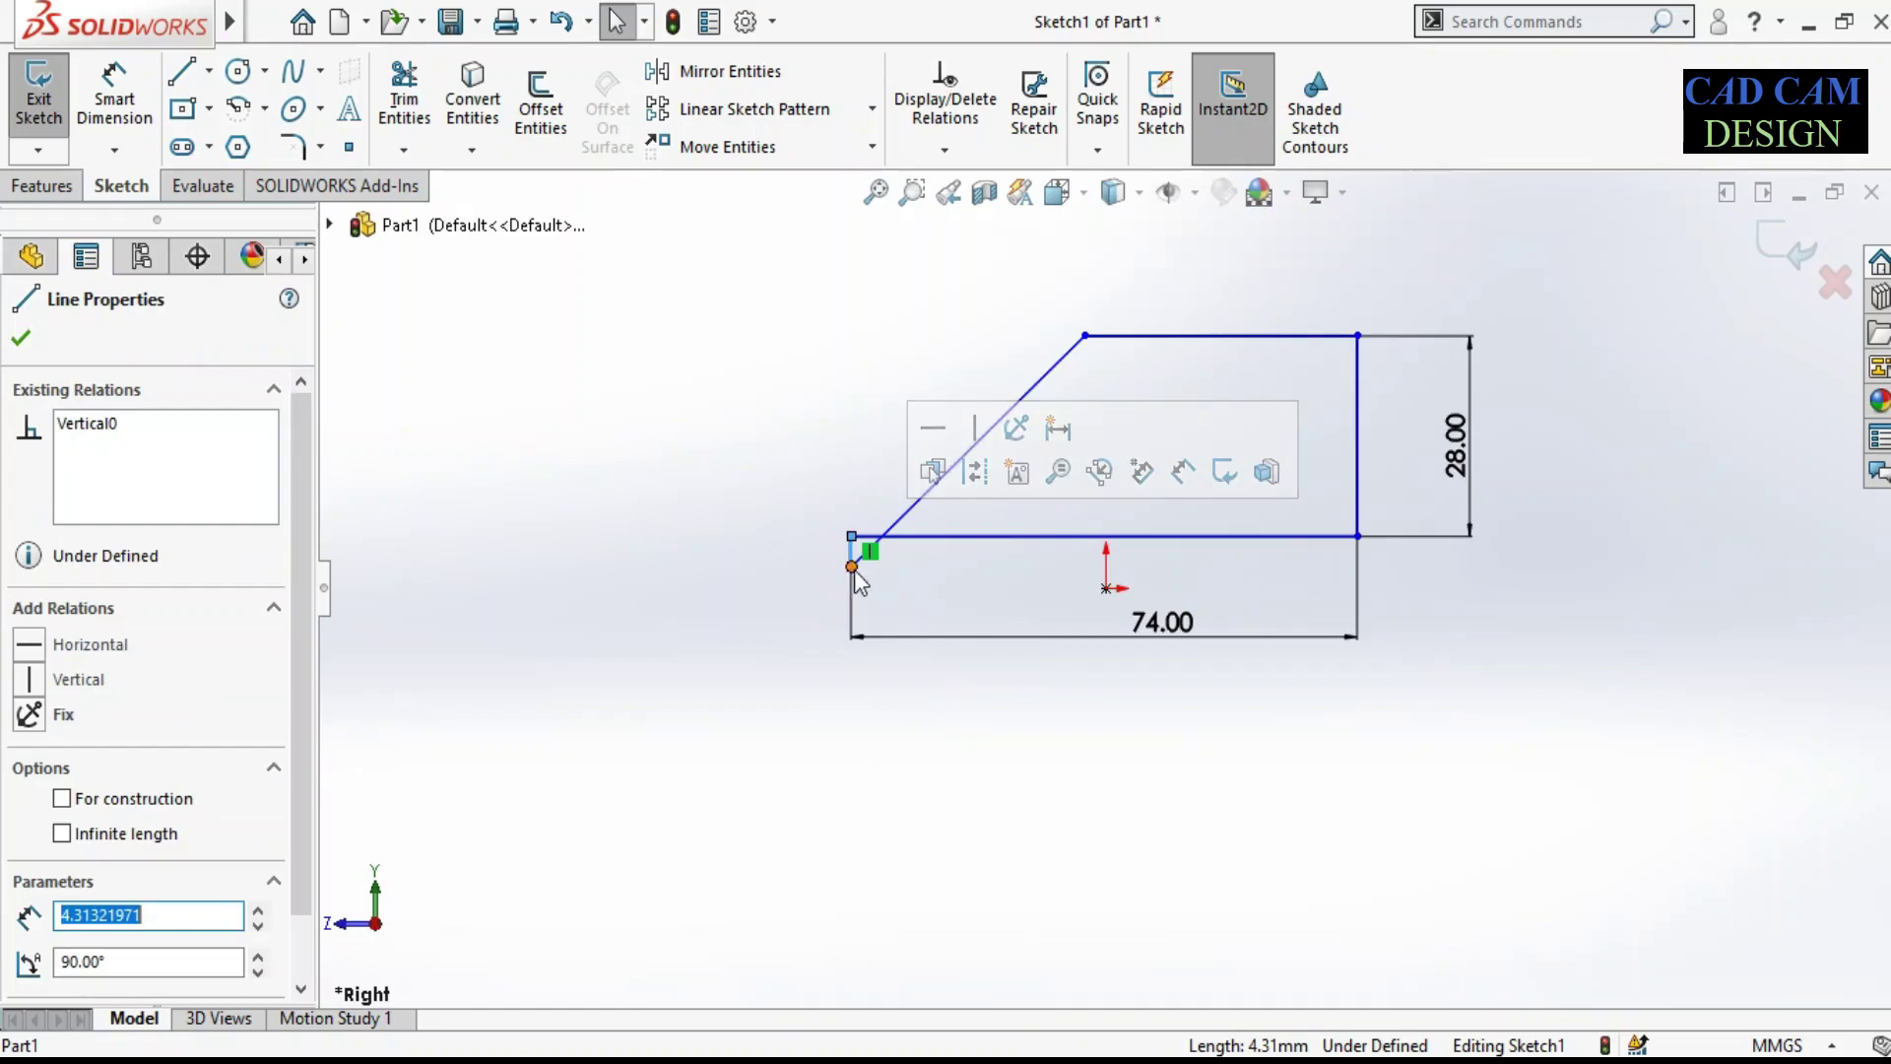
drag(879, 536, 867, 443)
click(1120, 655)
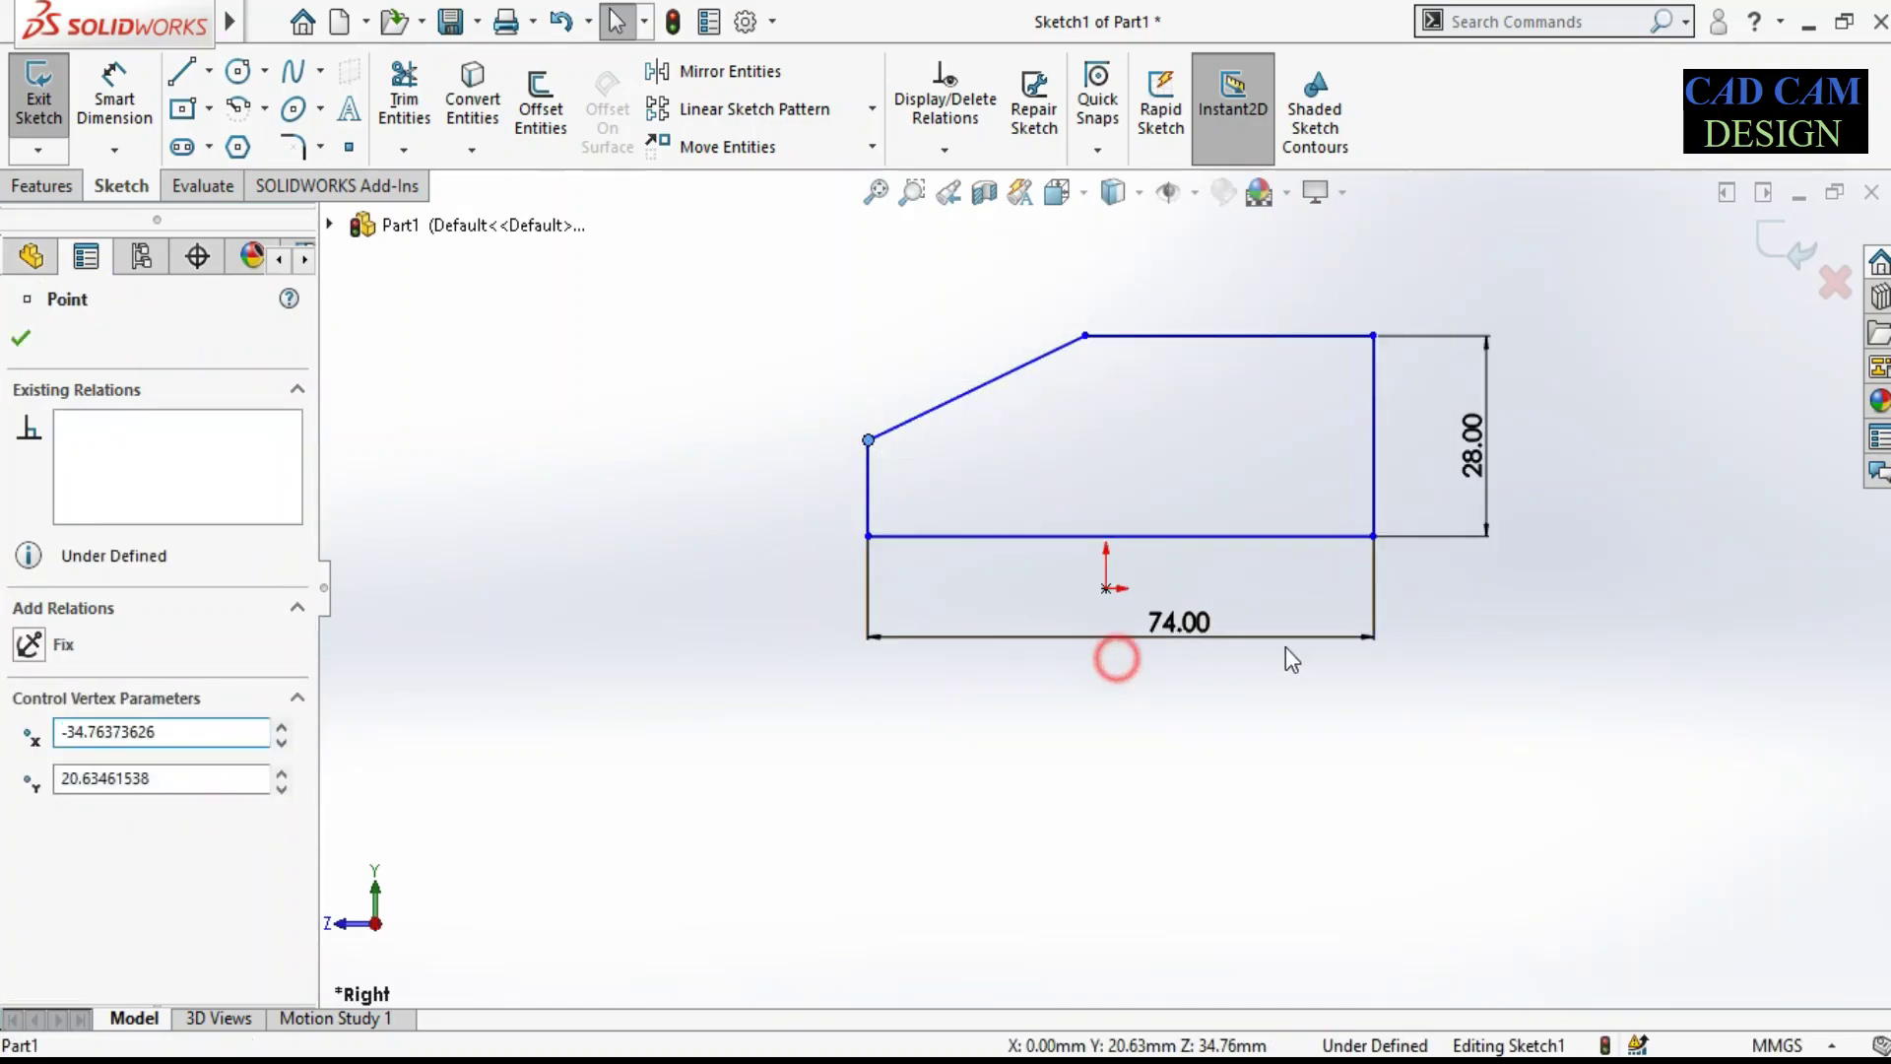
click(933, 123)
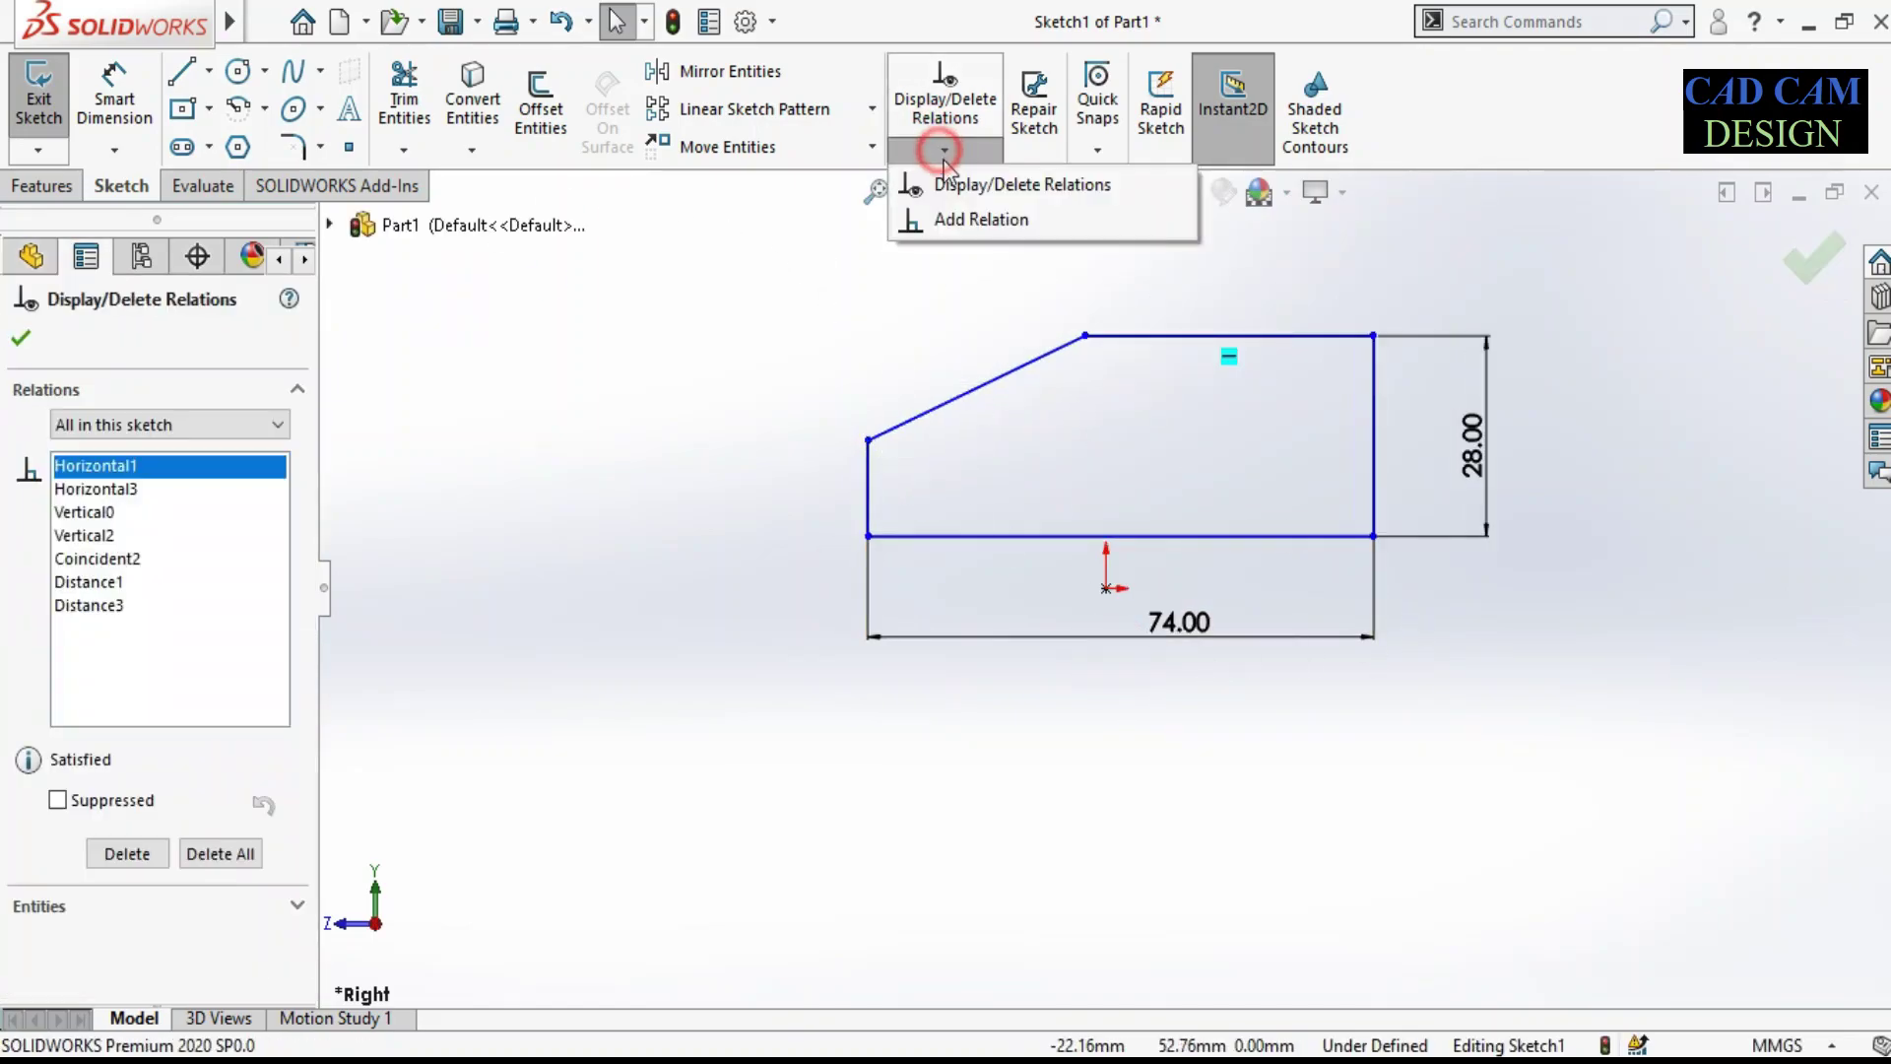
Step: Make the left vertical line coincident with the origin
click(950, 221)
click(148, 451)
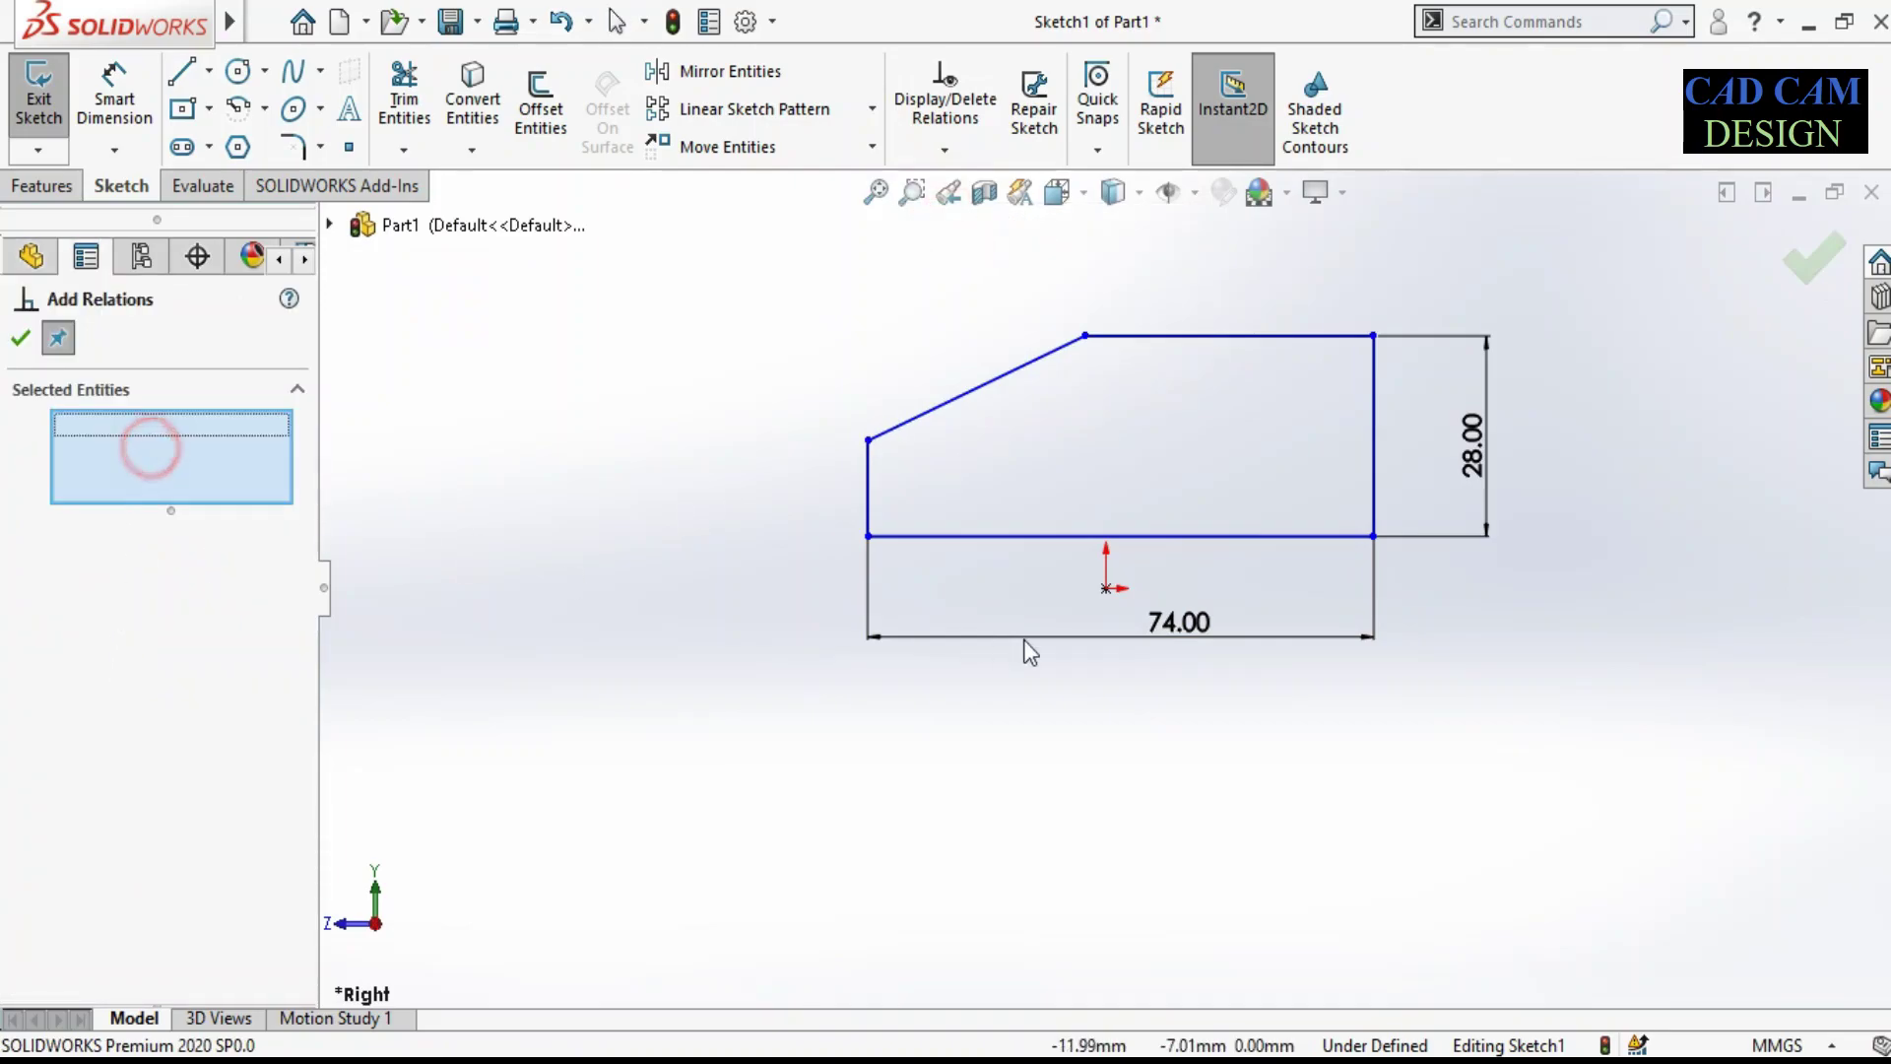
click(864, 486)
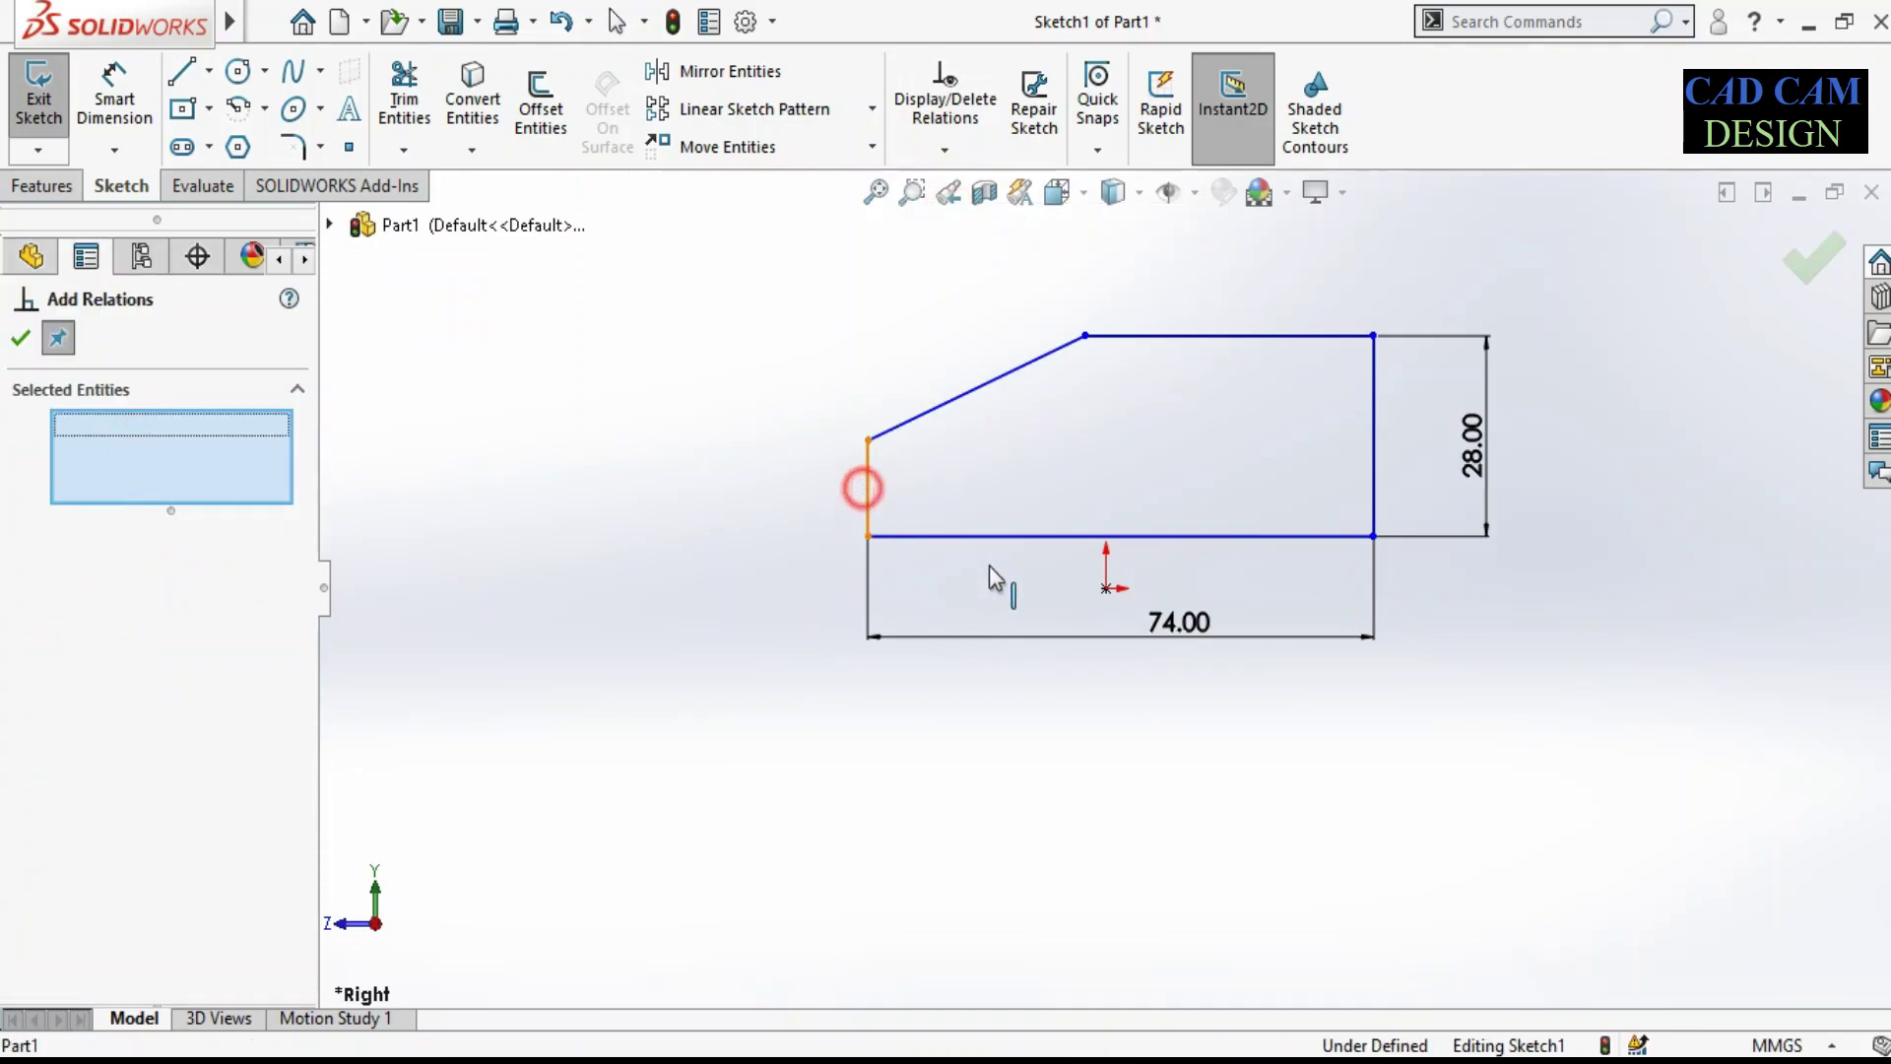
click(1106, 589)
click(90, 843)
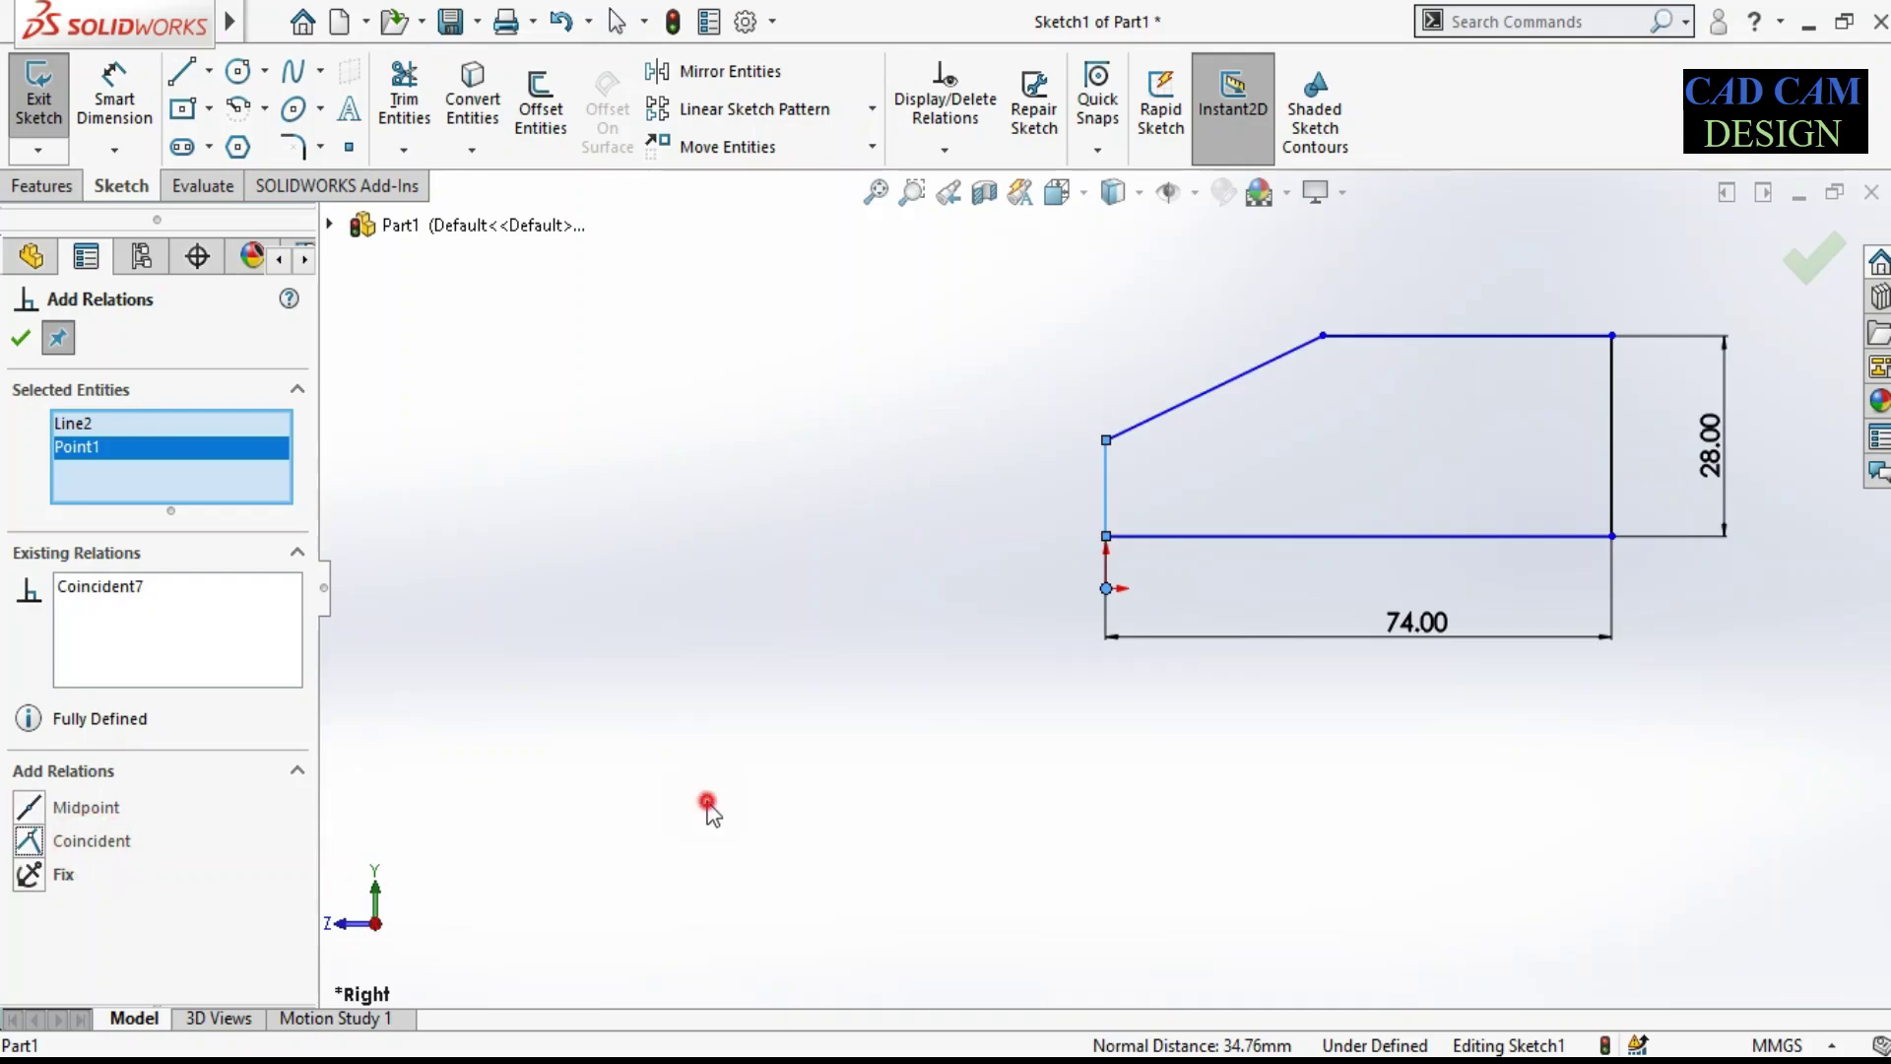
scroll(1494, 458, down, 2)
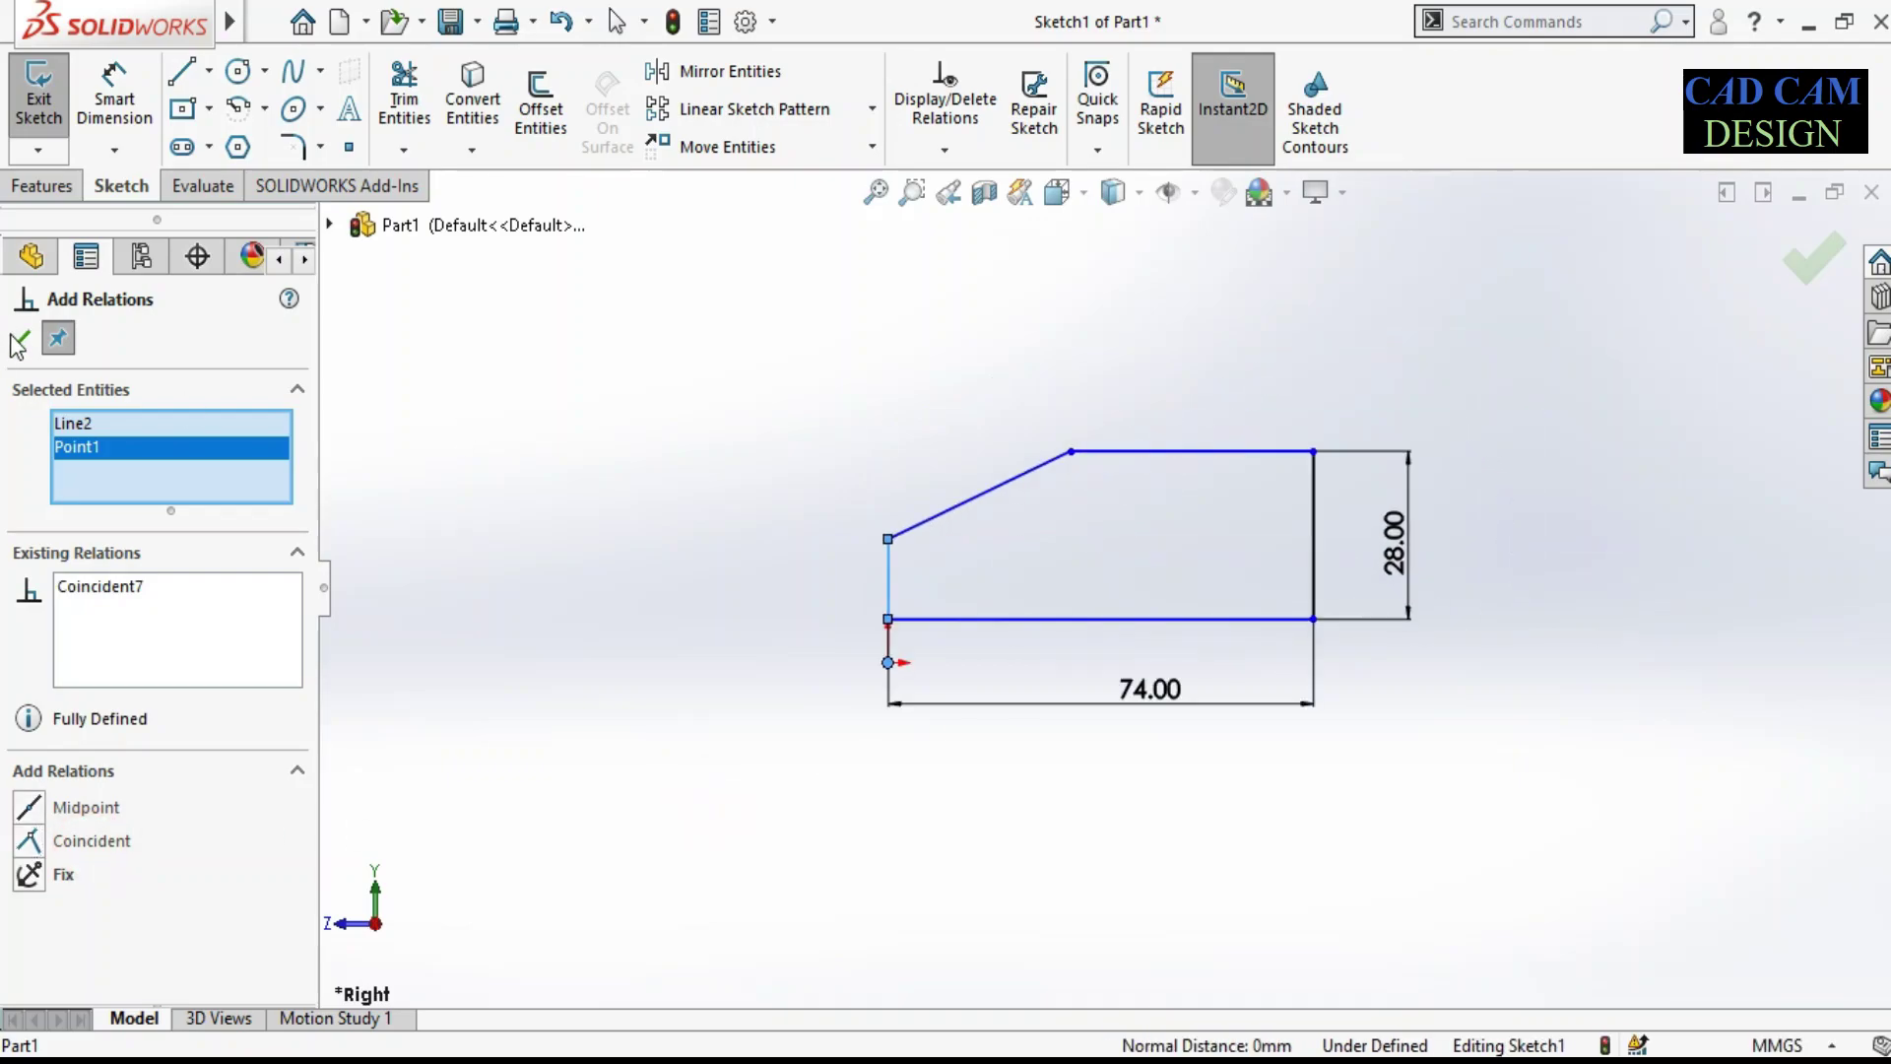
click(19, 341)
Step: Dimension the left edge to 20 mm and the flat top edge to 40 mm
click(115, 98)
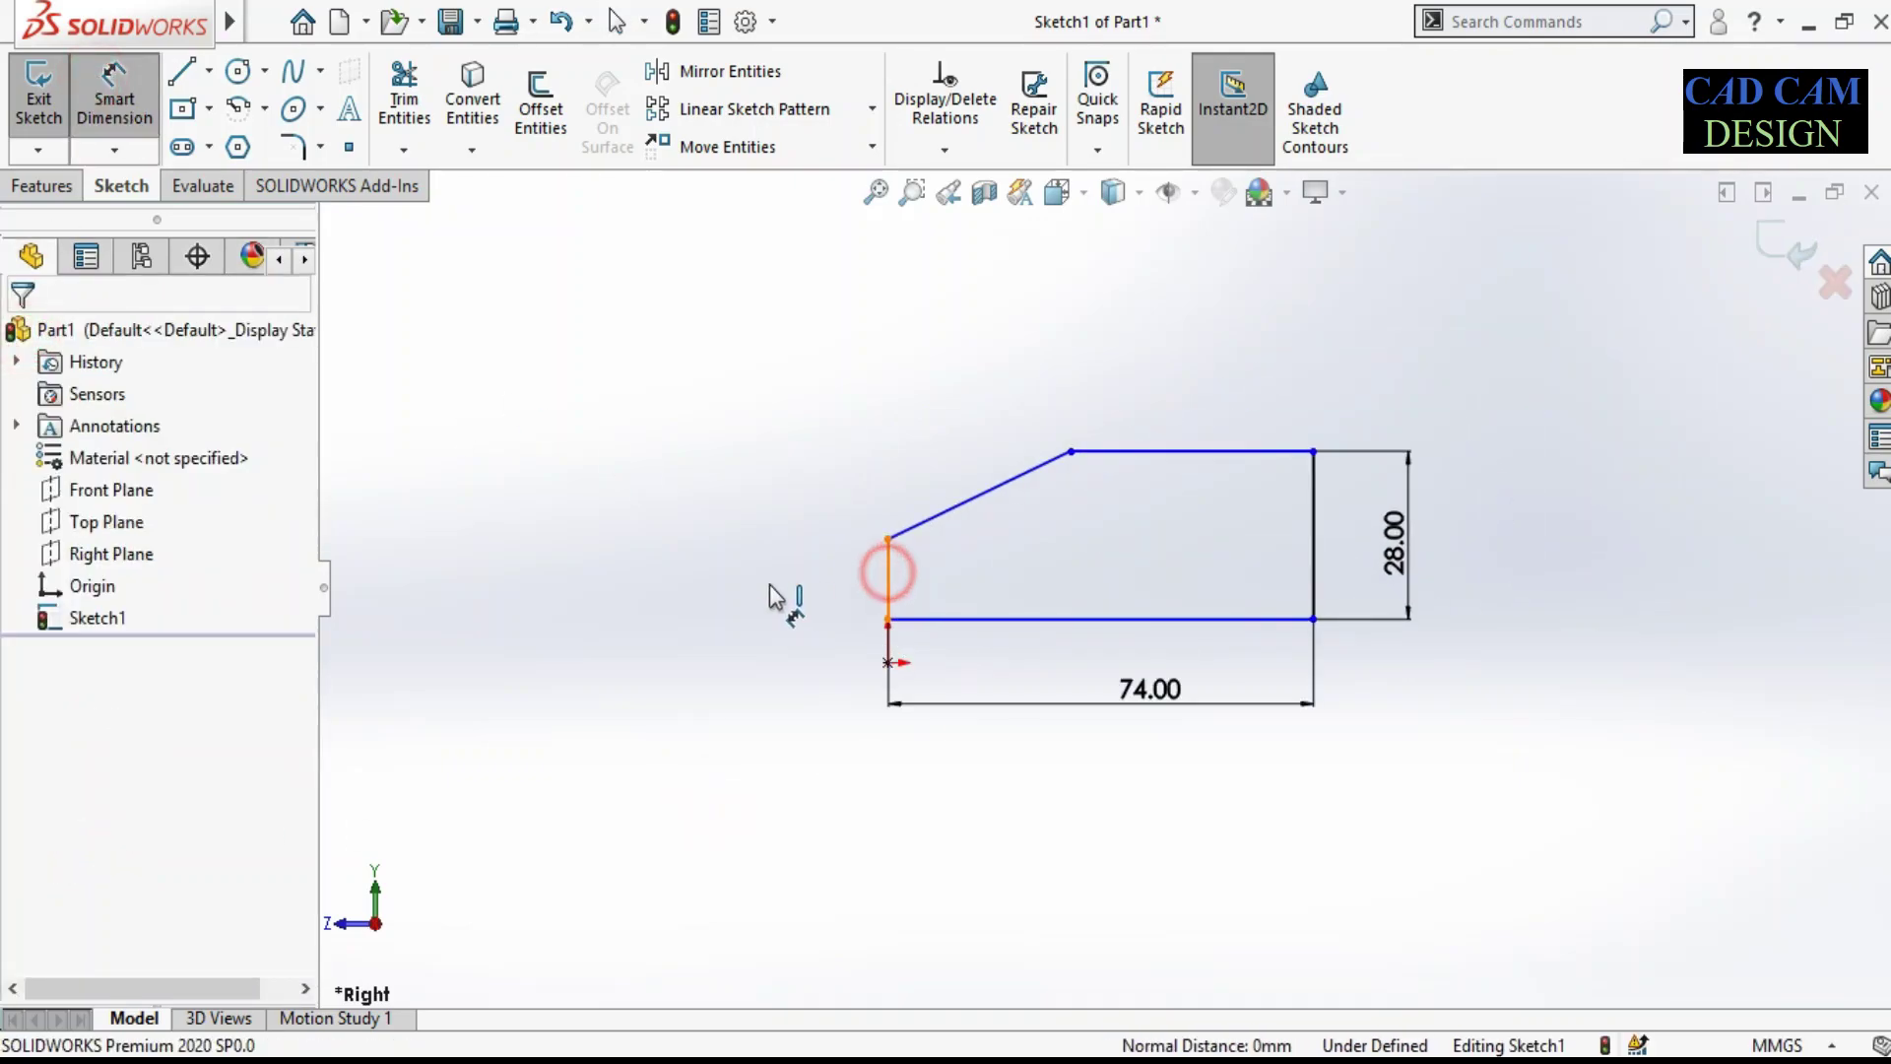
click(768, 591)
text(20)
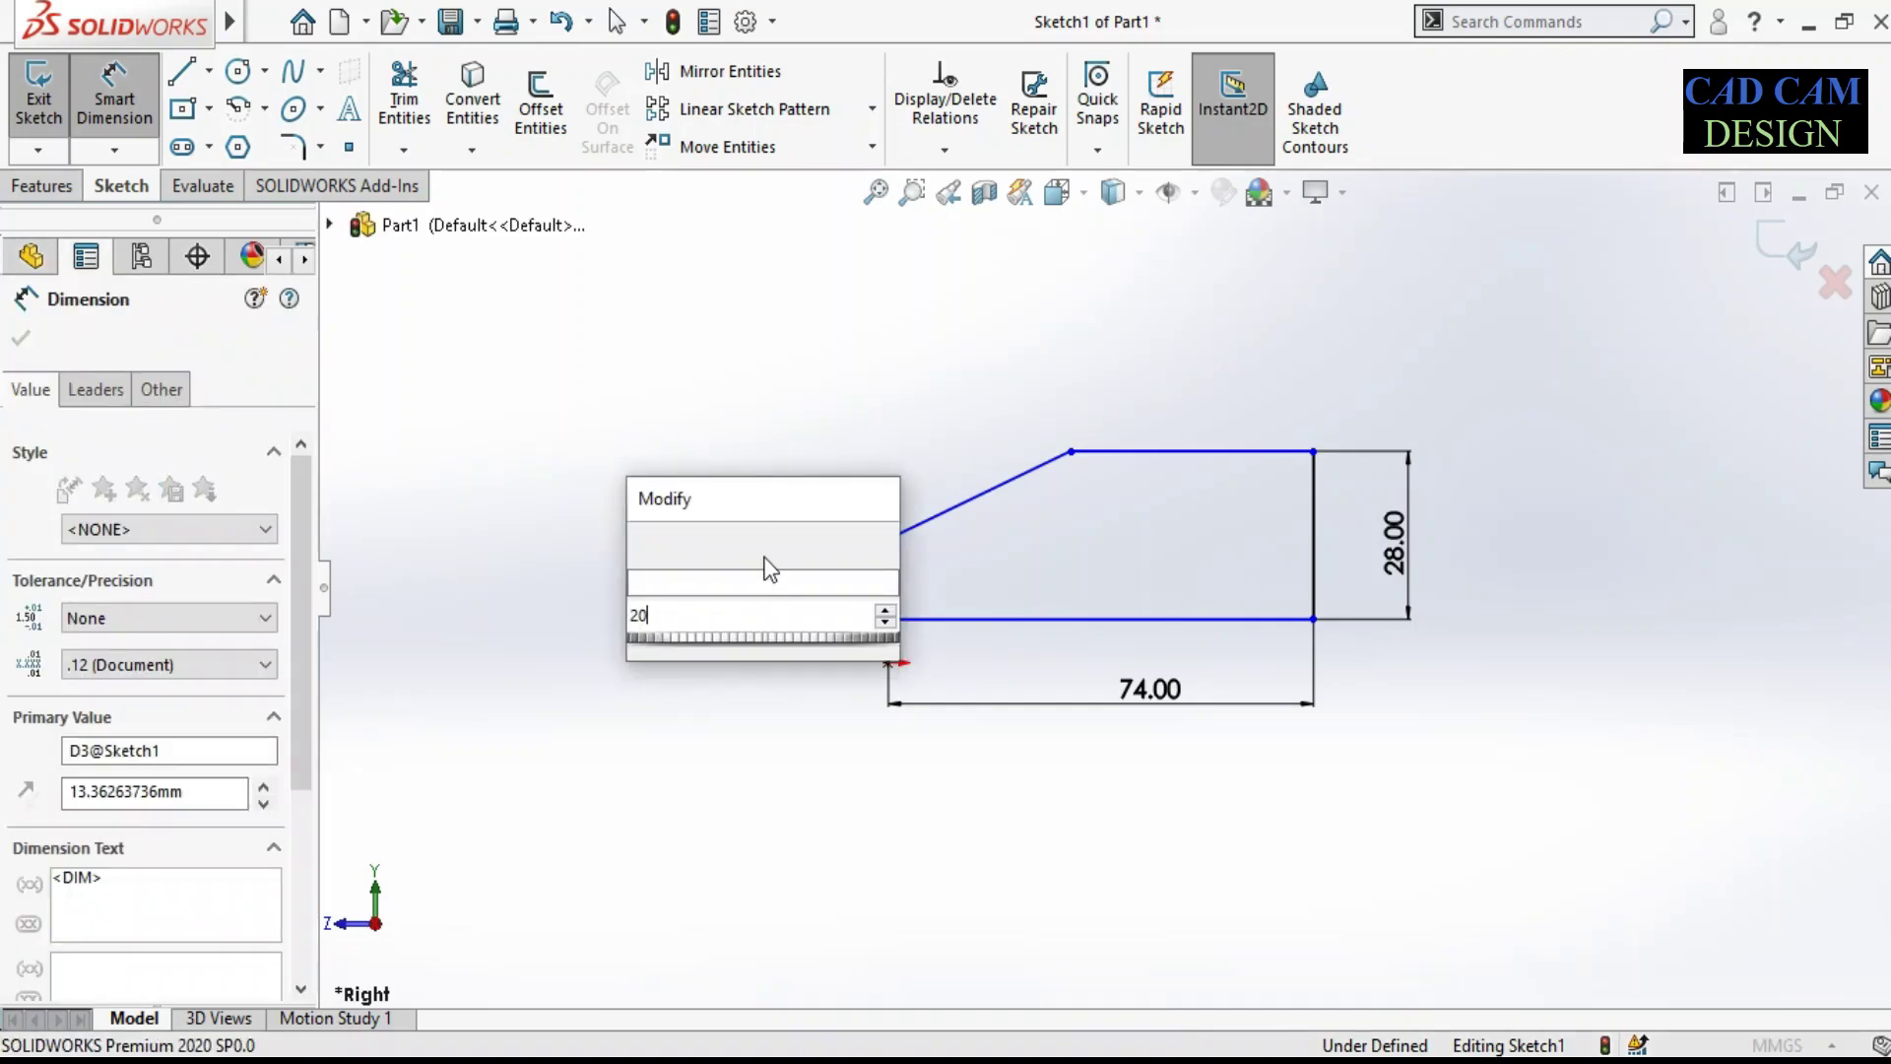
key(Return)
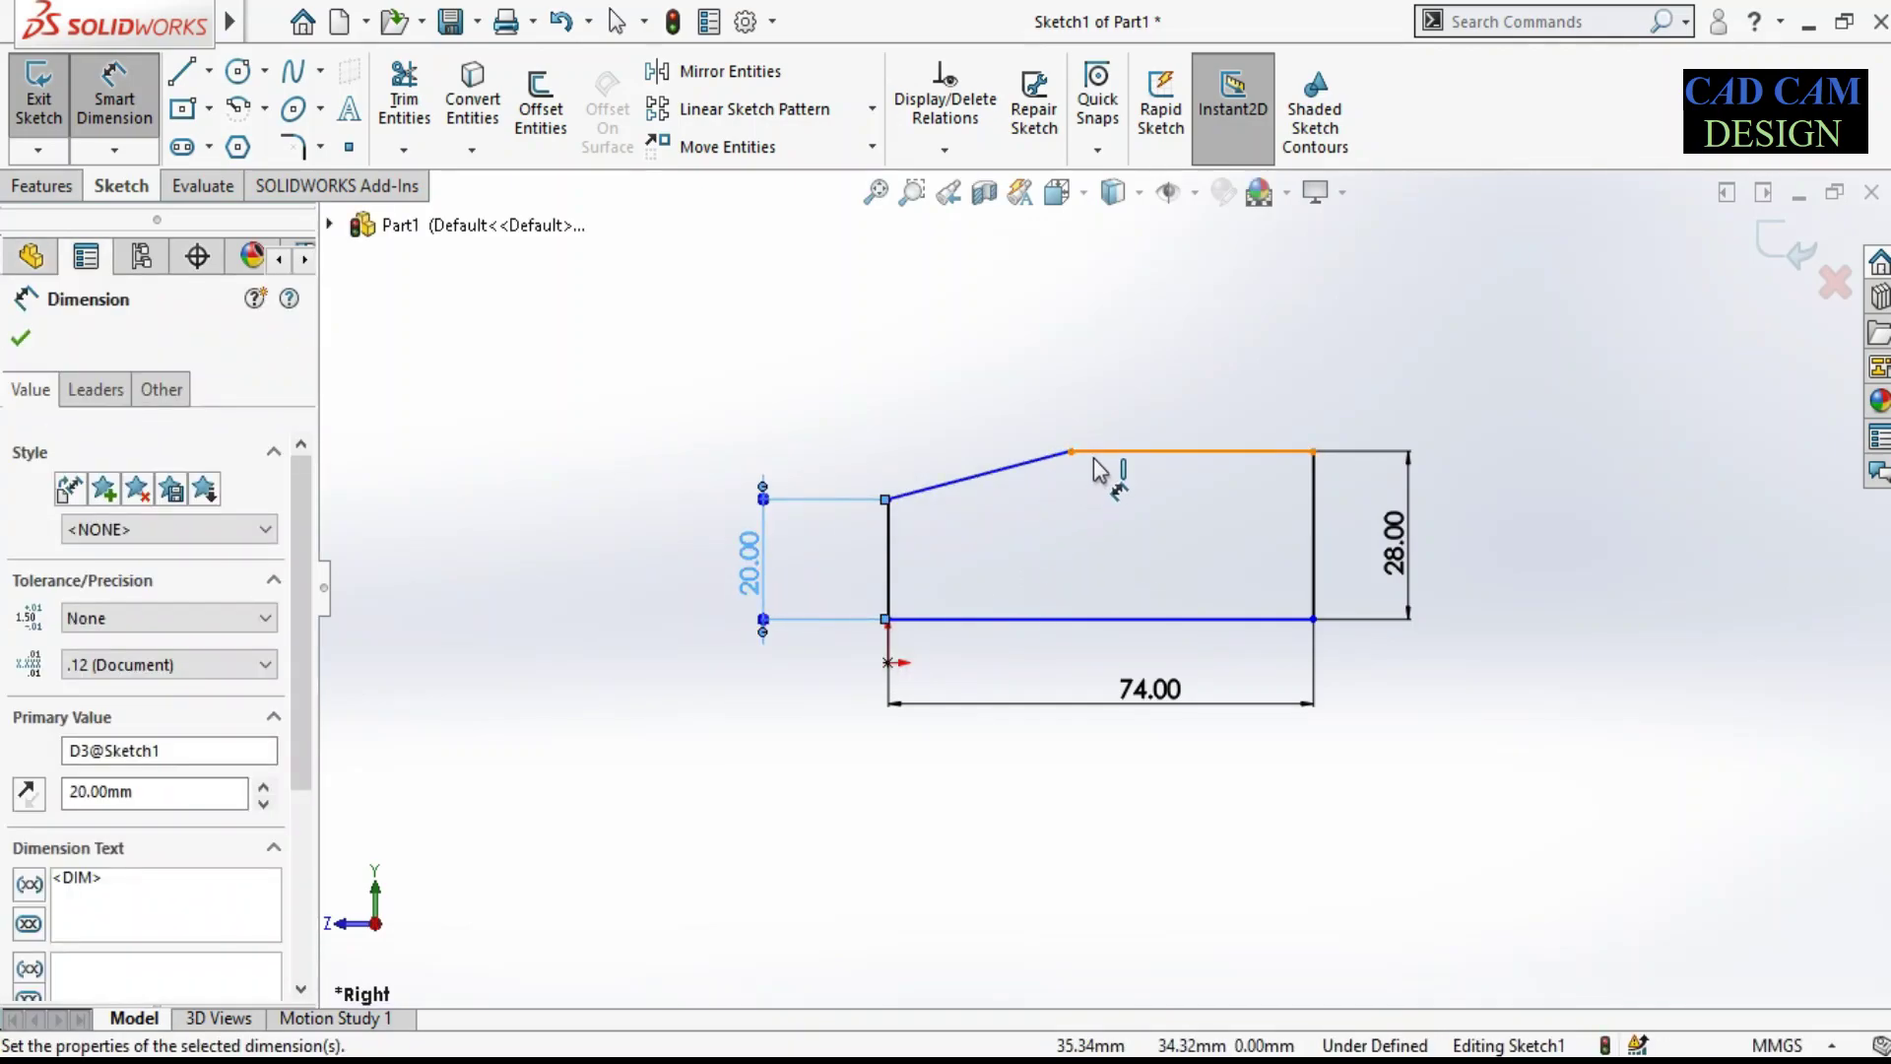
click(1093, 453)
click(1121, 365)
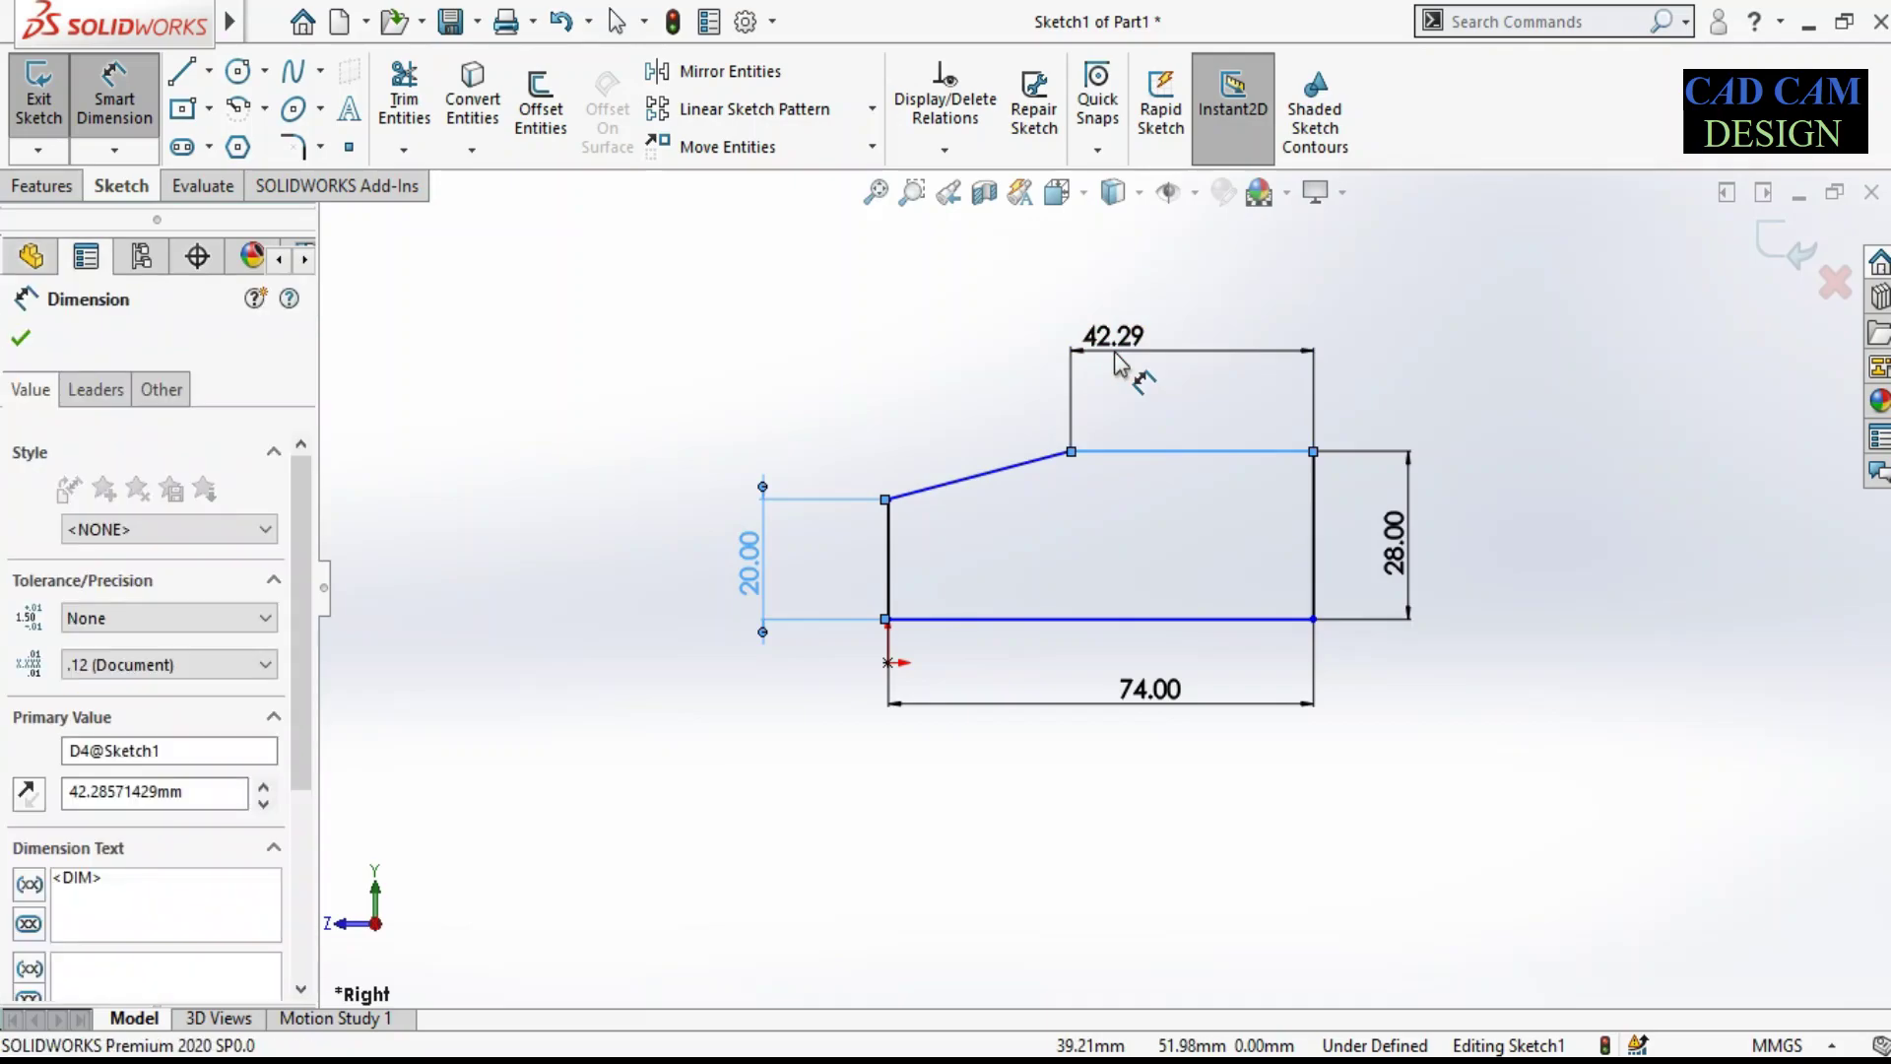
text(40)
key(Return)
click(1322, 795)
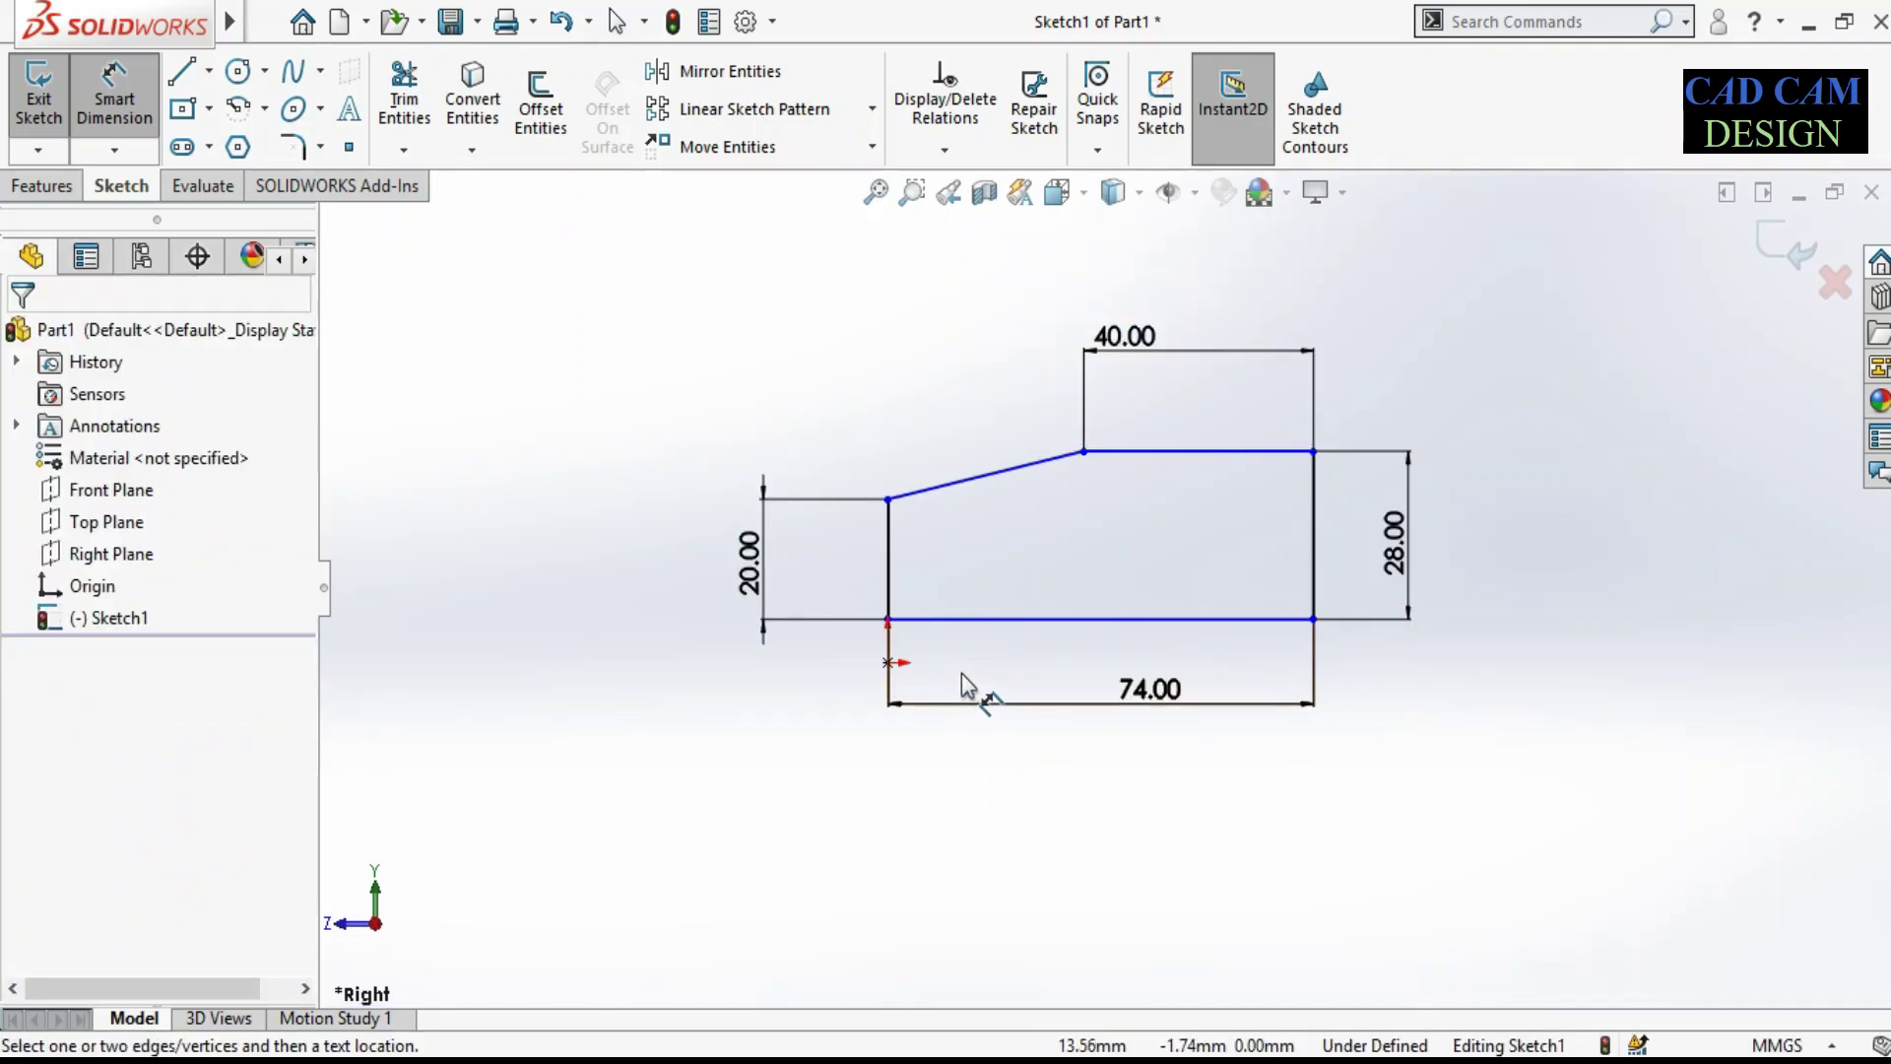
Step: Add a Coincident relation between the origin and the bottom horizontal line
scroll(961, 672, up, 1)
scroll(929, 617, up, 3)
scroll(887, 749, down, 3)
scroll(1280, 590, up, 1)
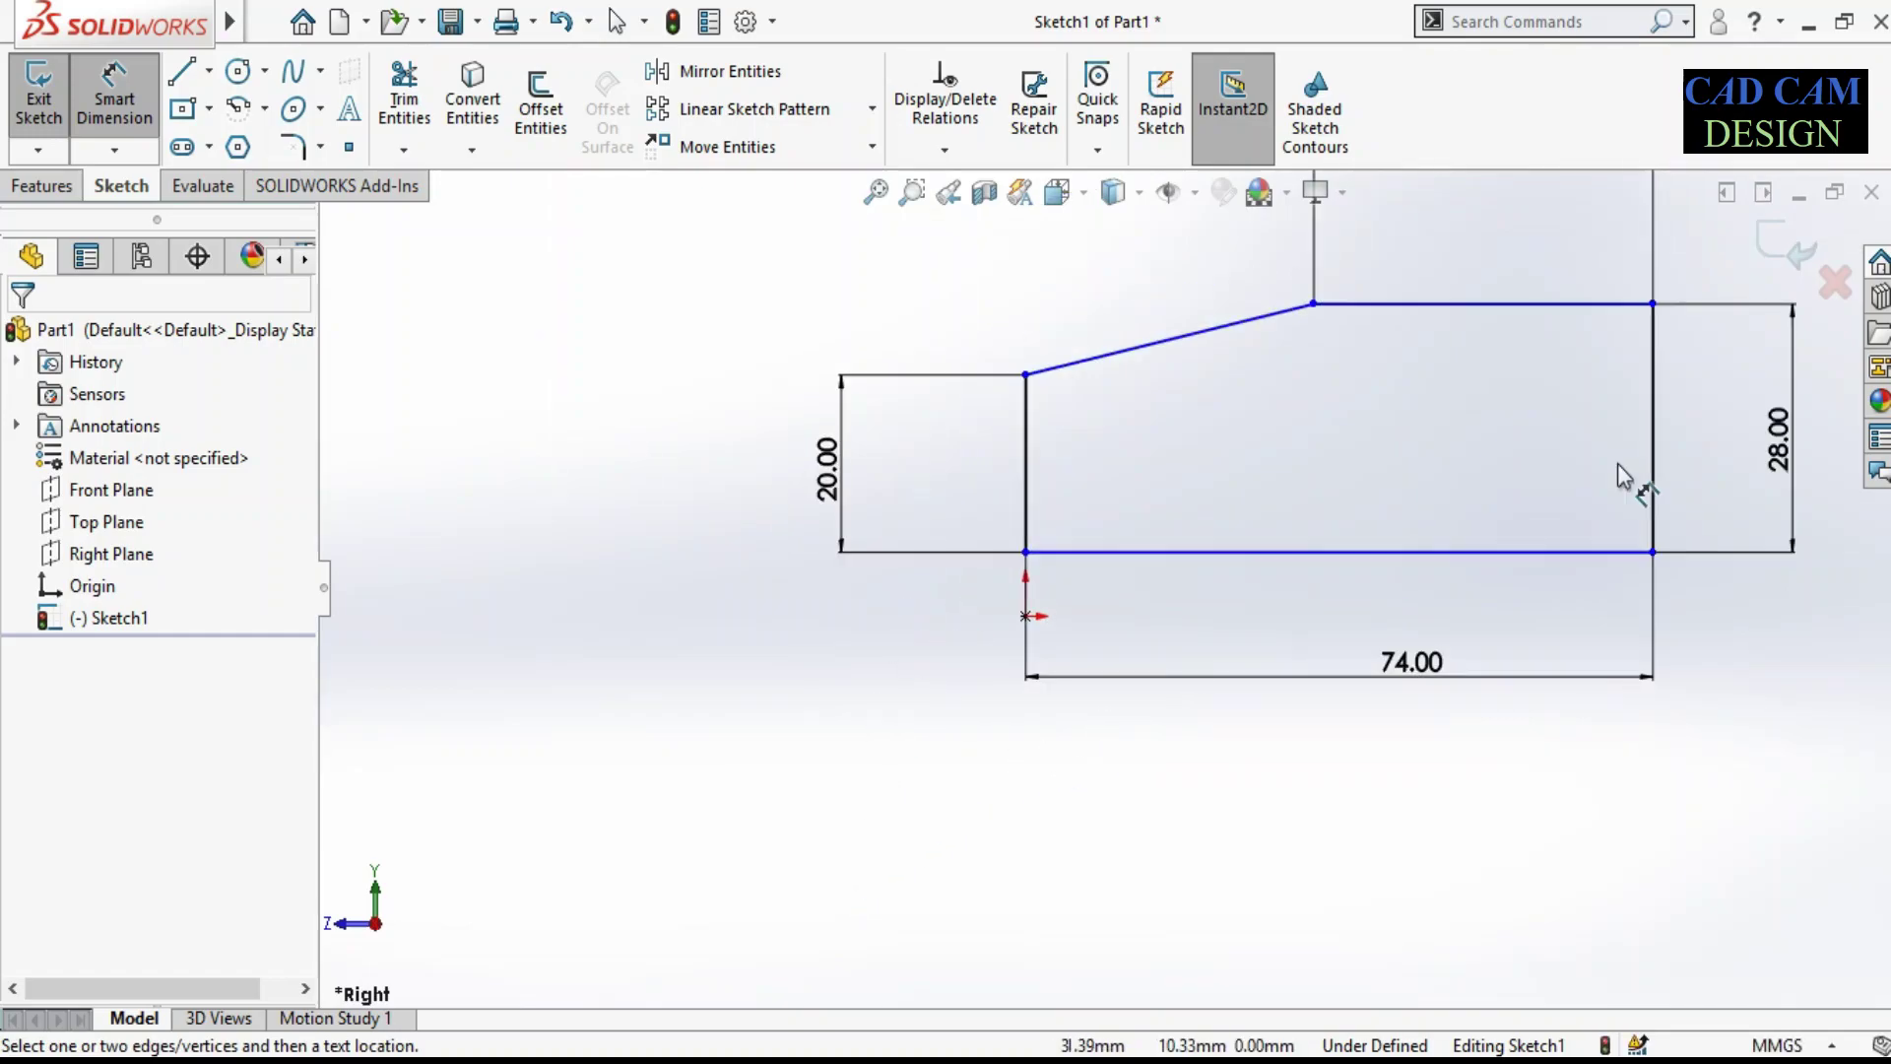
scroll(1744, 296, up, 2)
click(917, 149)
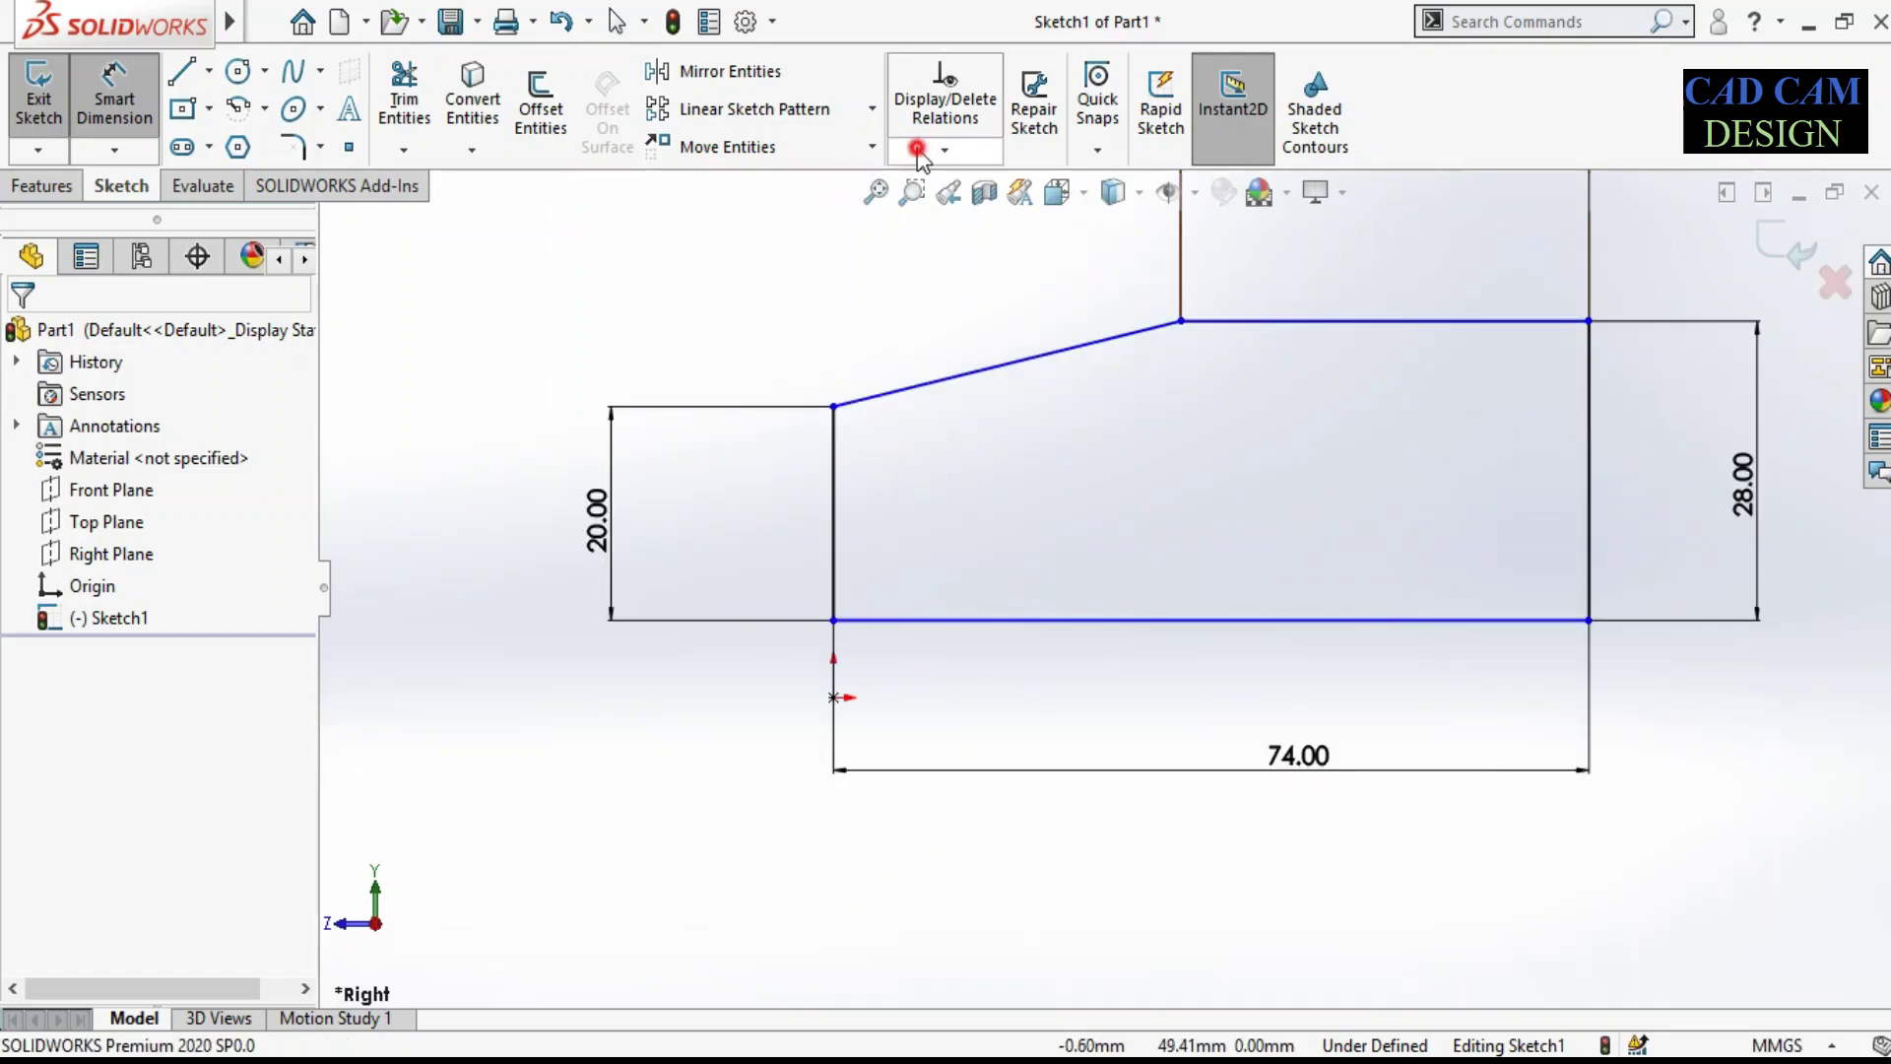
click(948, 221)
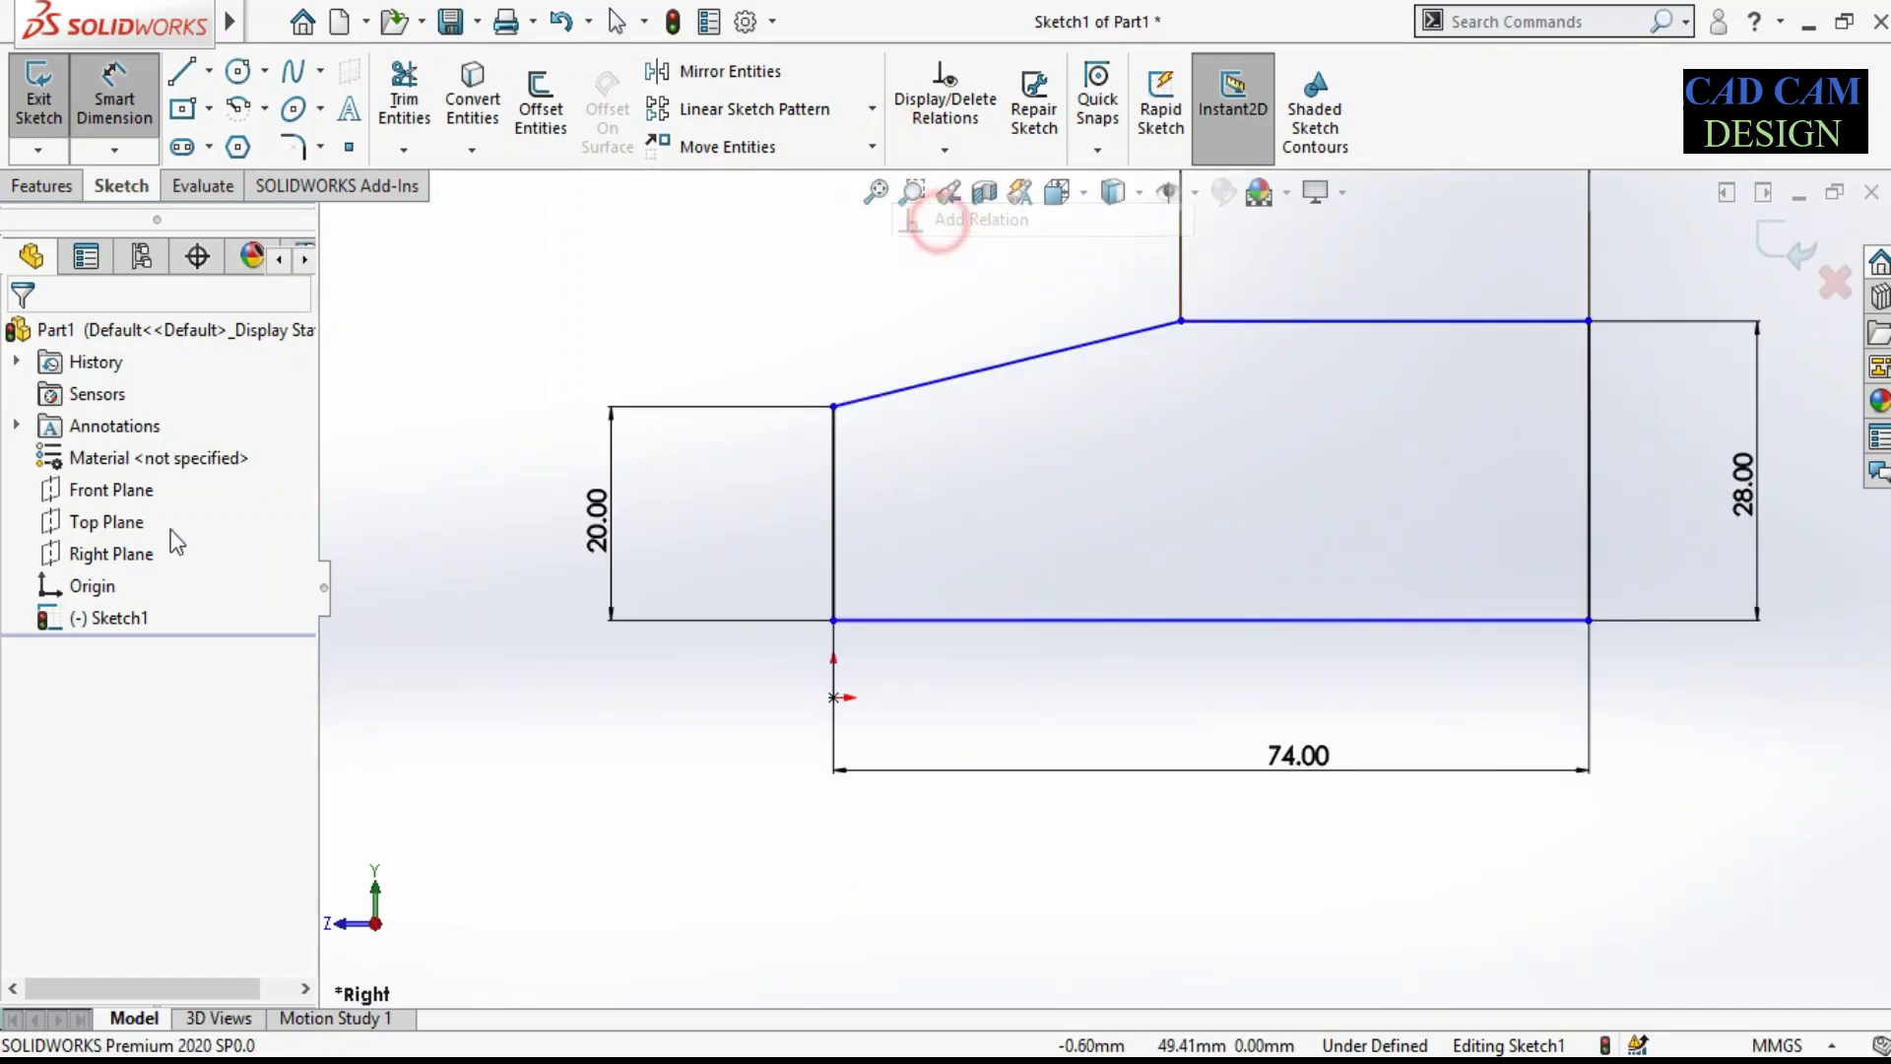
click(833, 697)
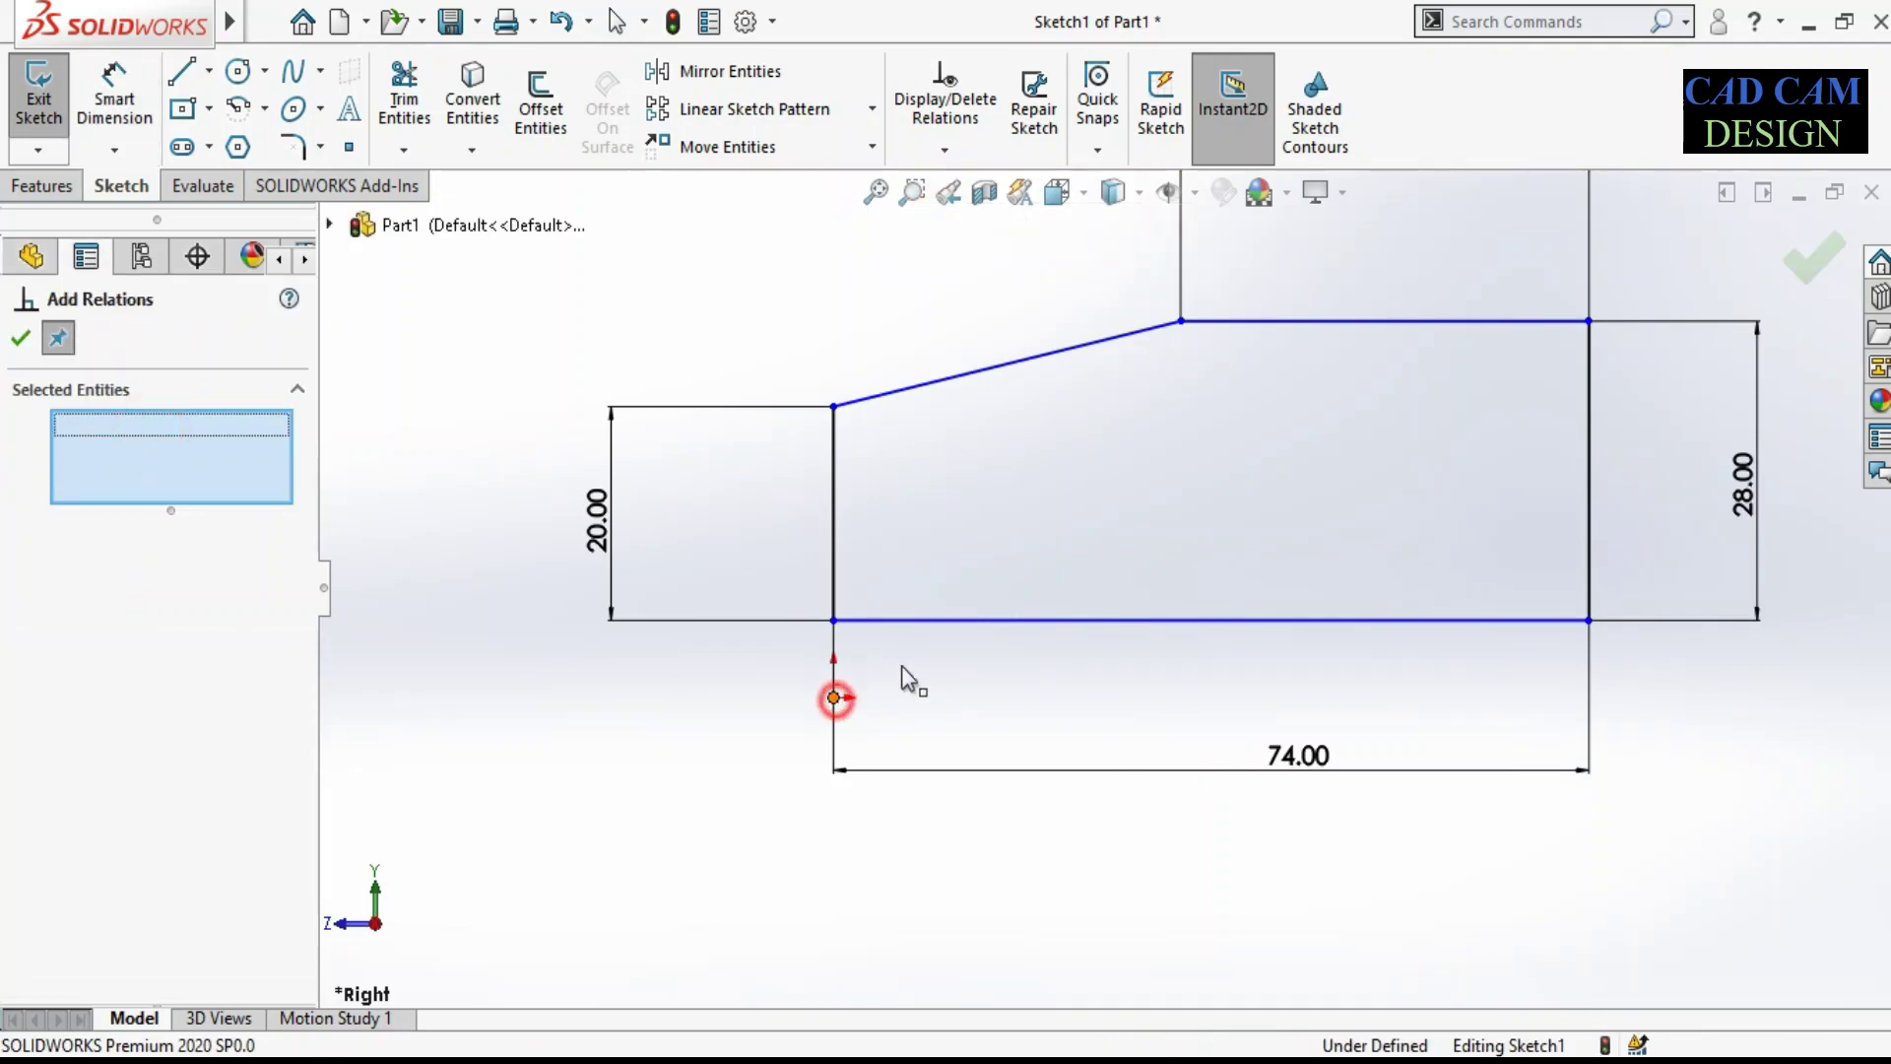
click(981, 619)
click(59, 842)
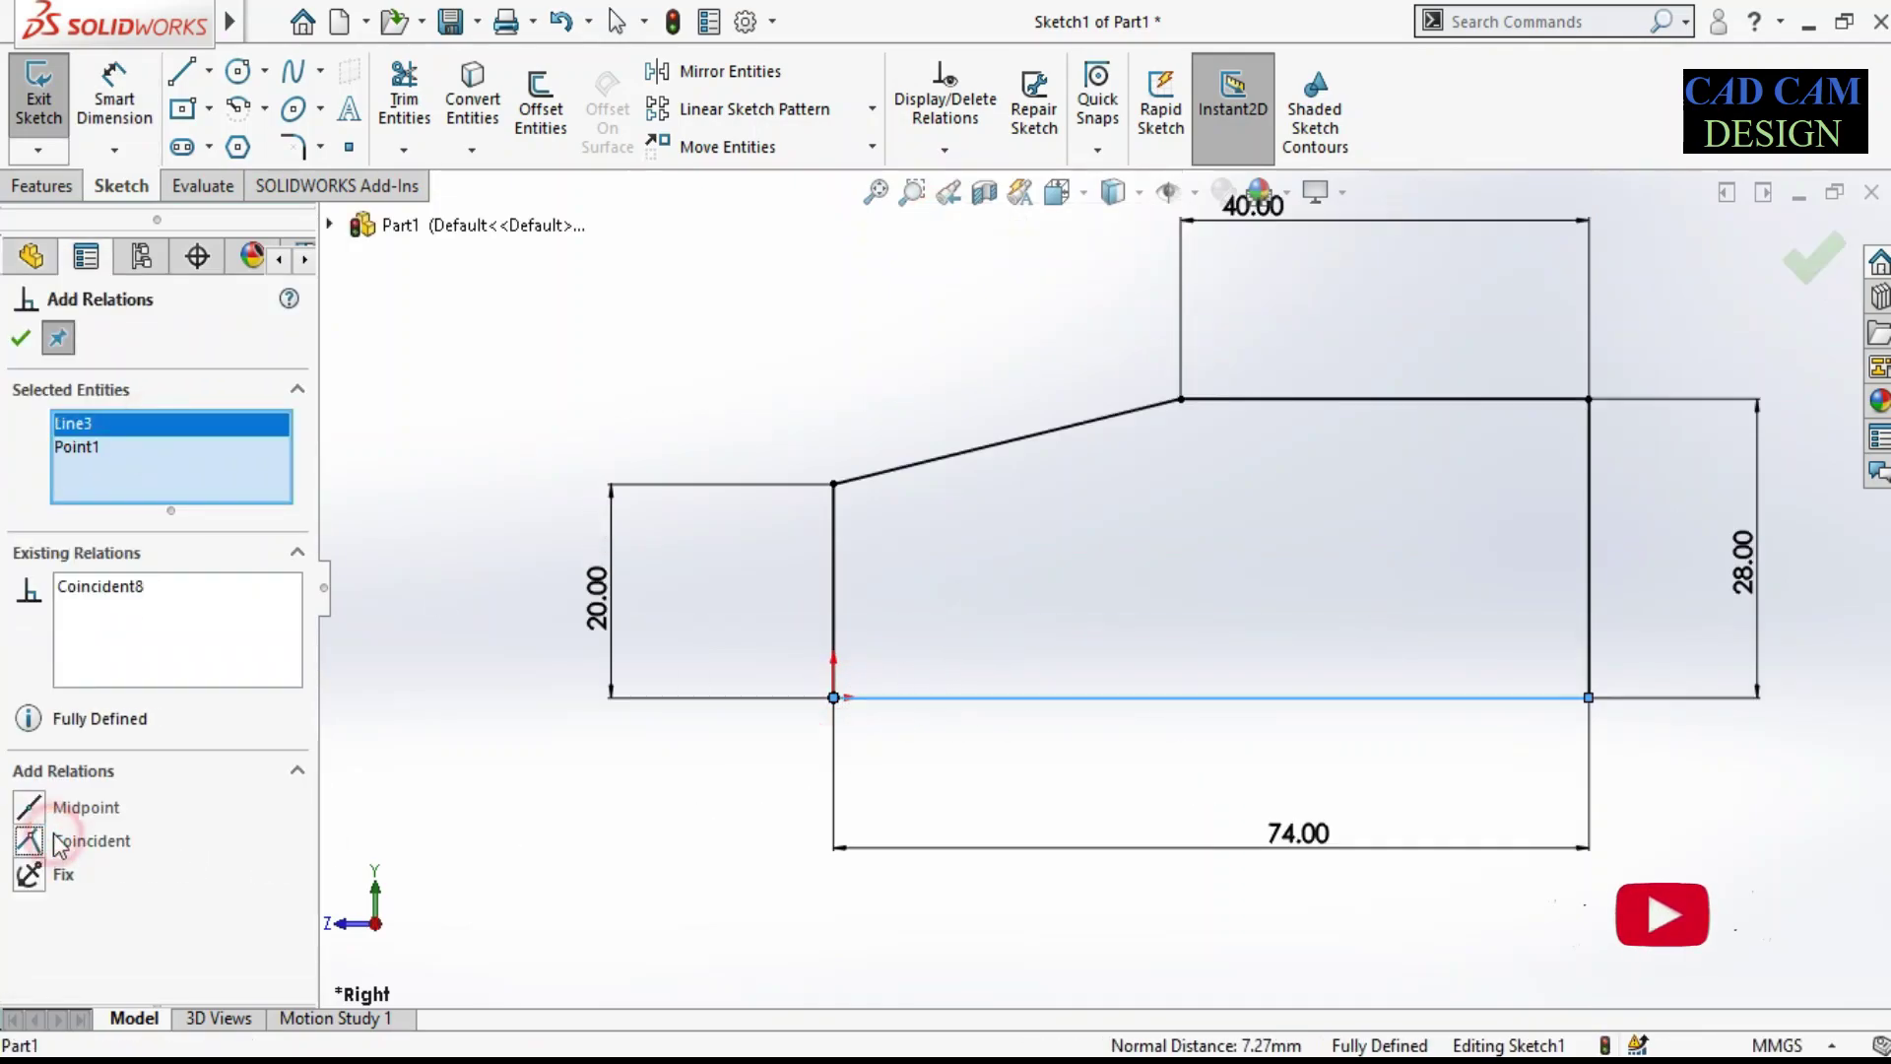
click(36, 340)
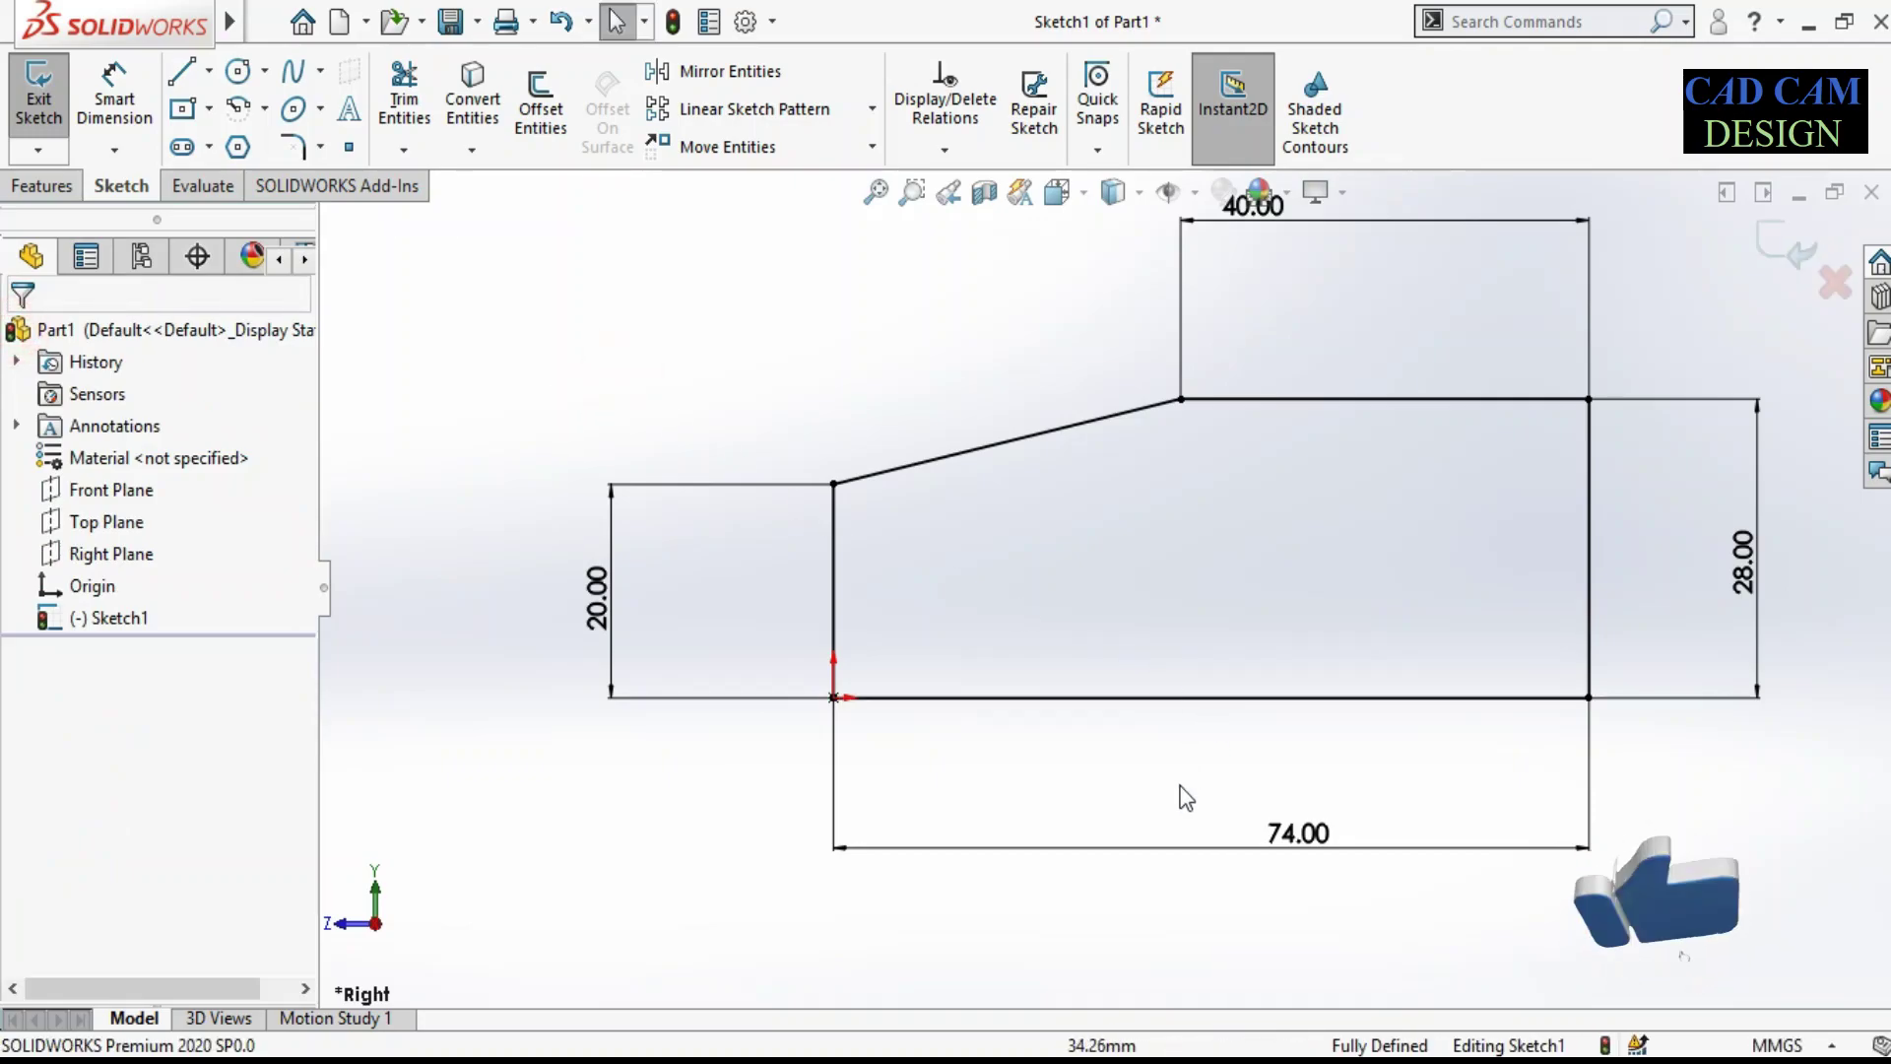
Step: Hide the reference drawing and exit the sketch to begin the Boss-Extrude
scroll(1248, 677, up, 1)
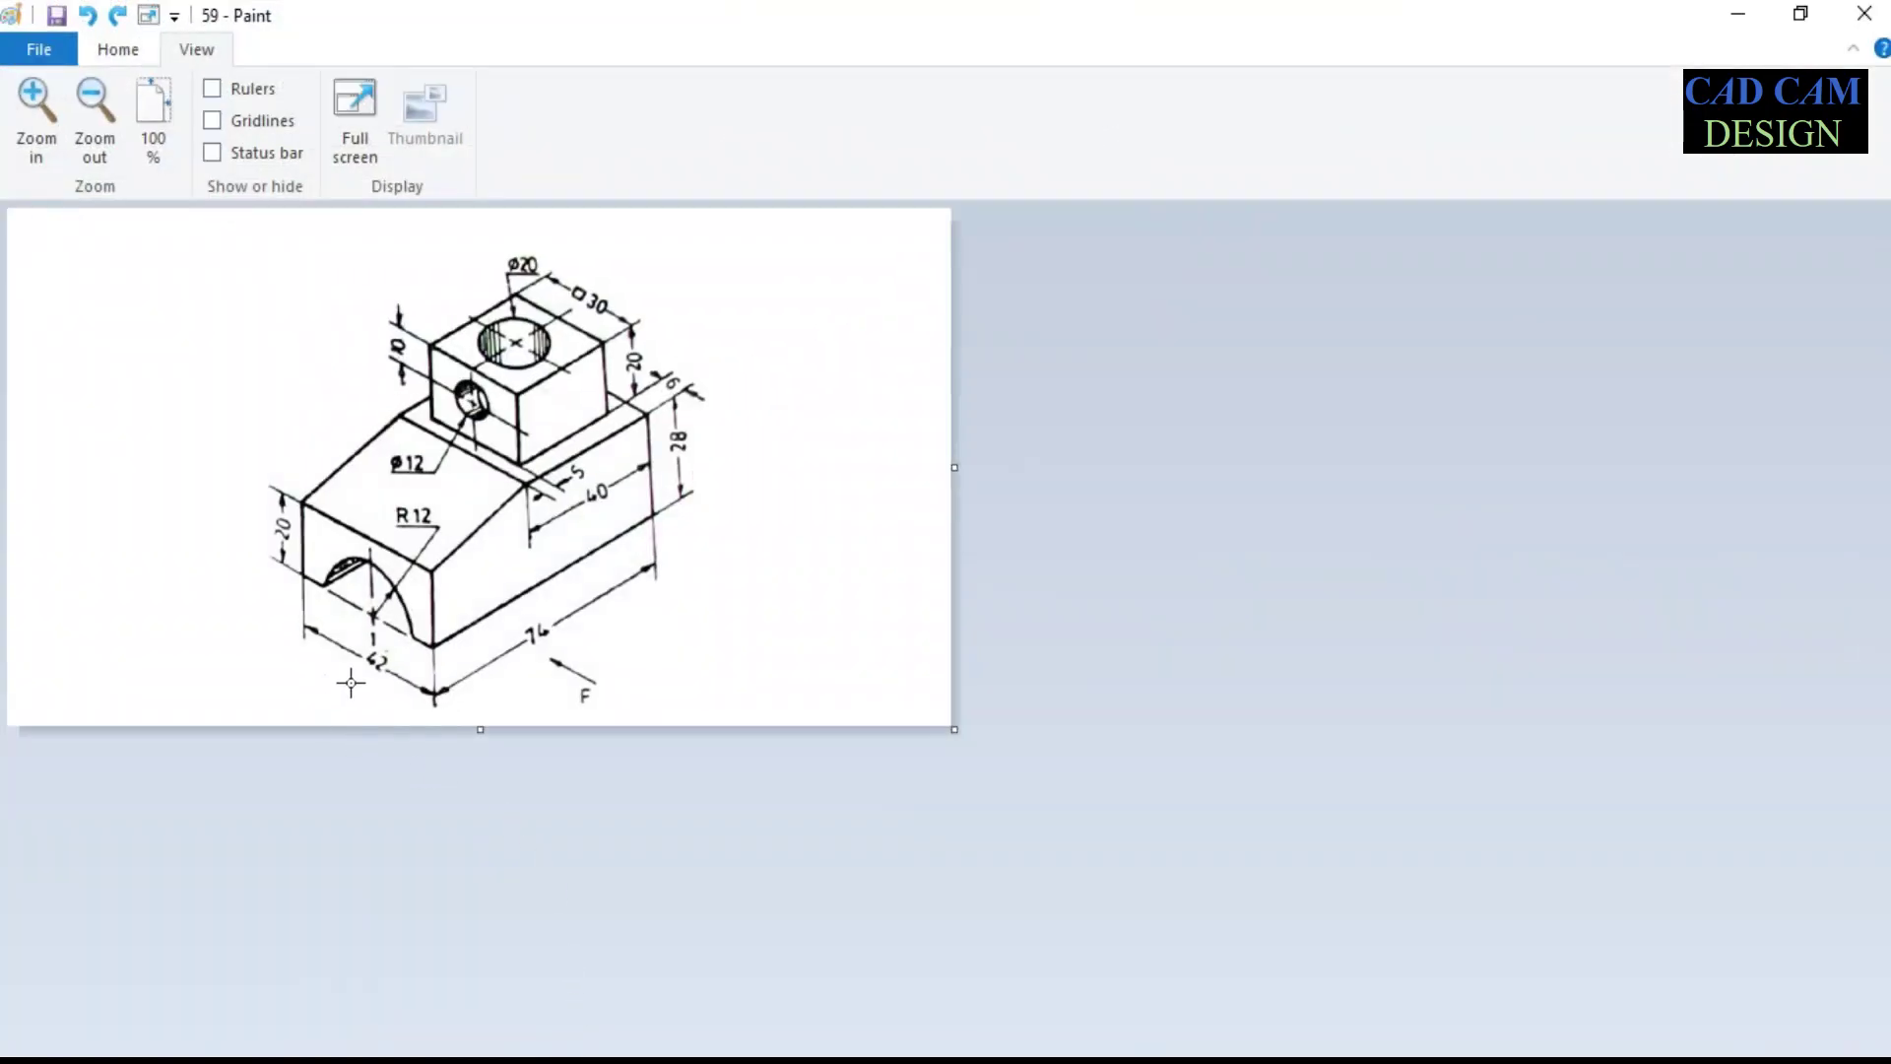
click(1736, 19)
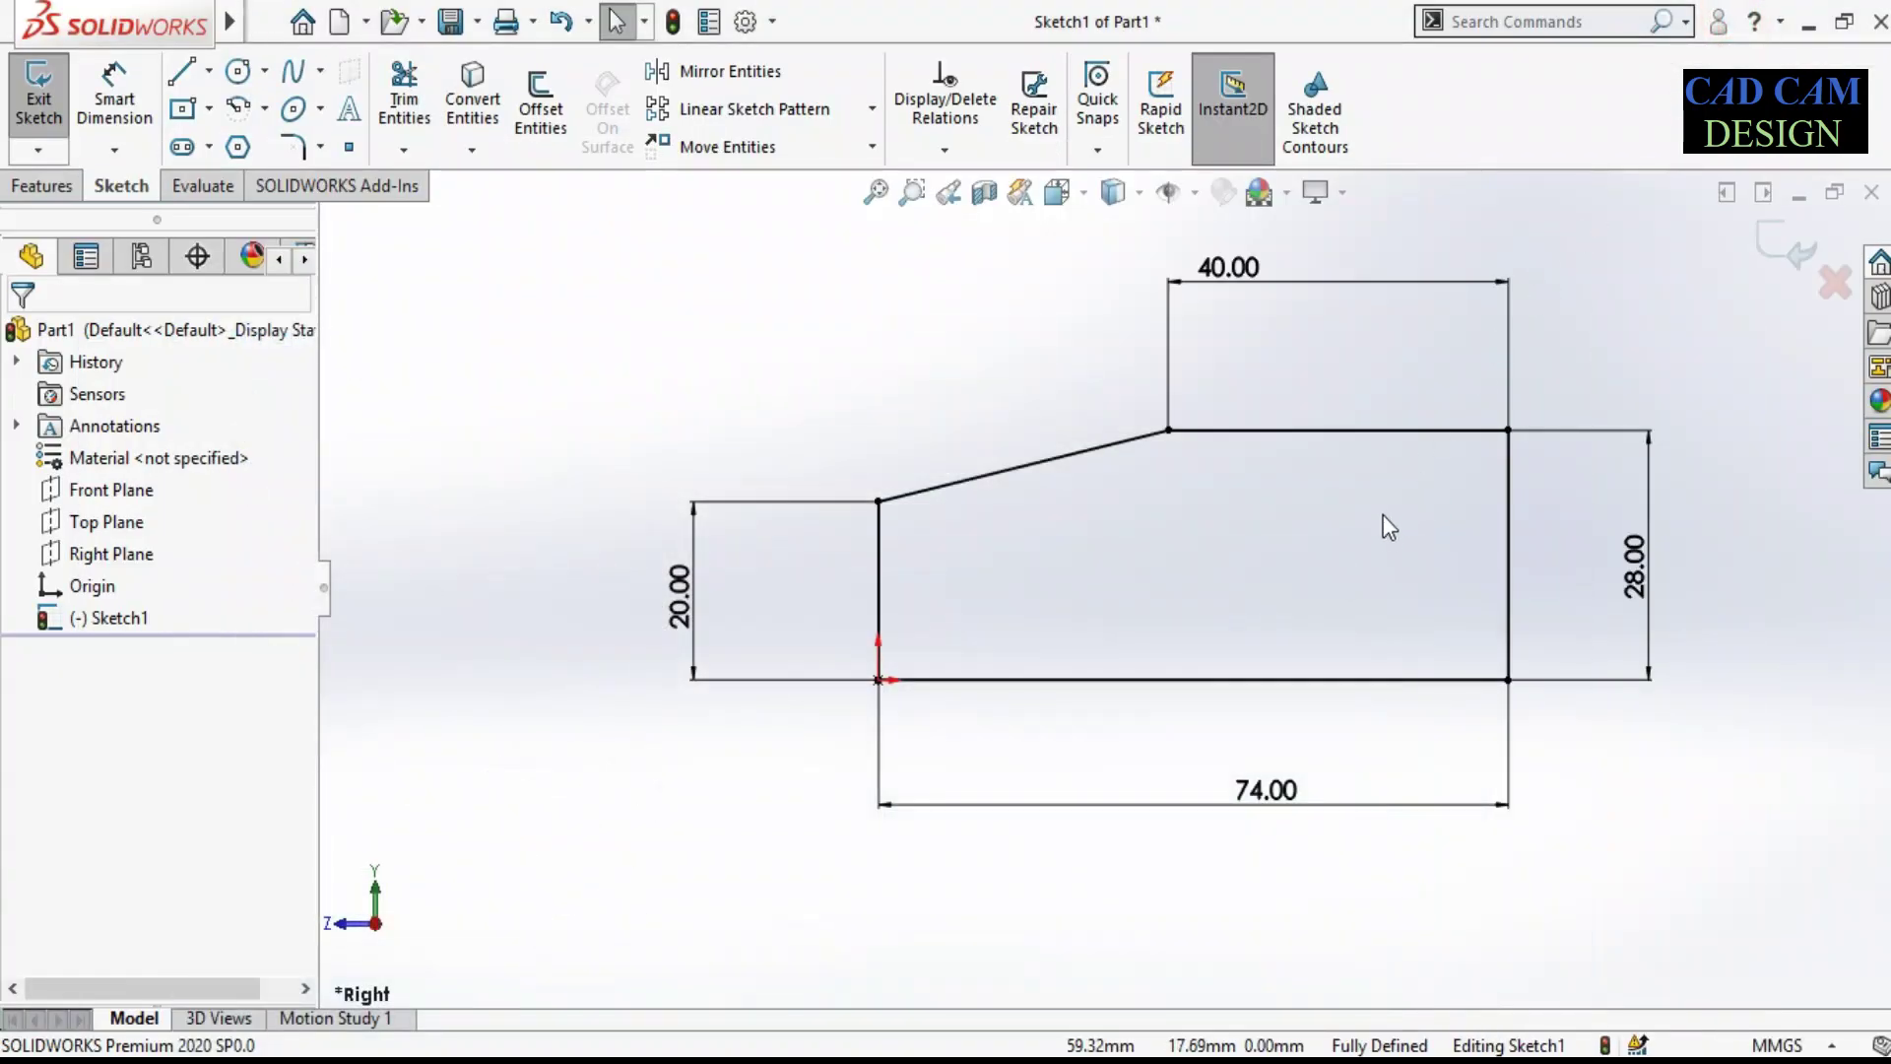
click(1787, 246)
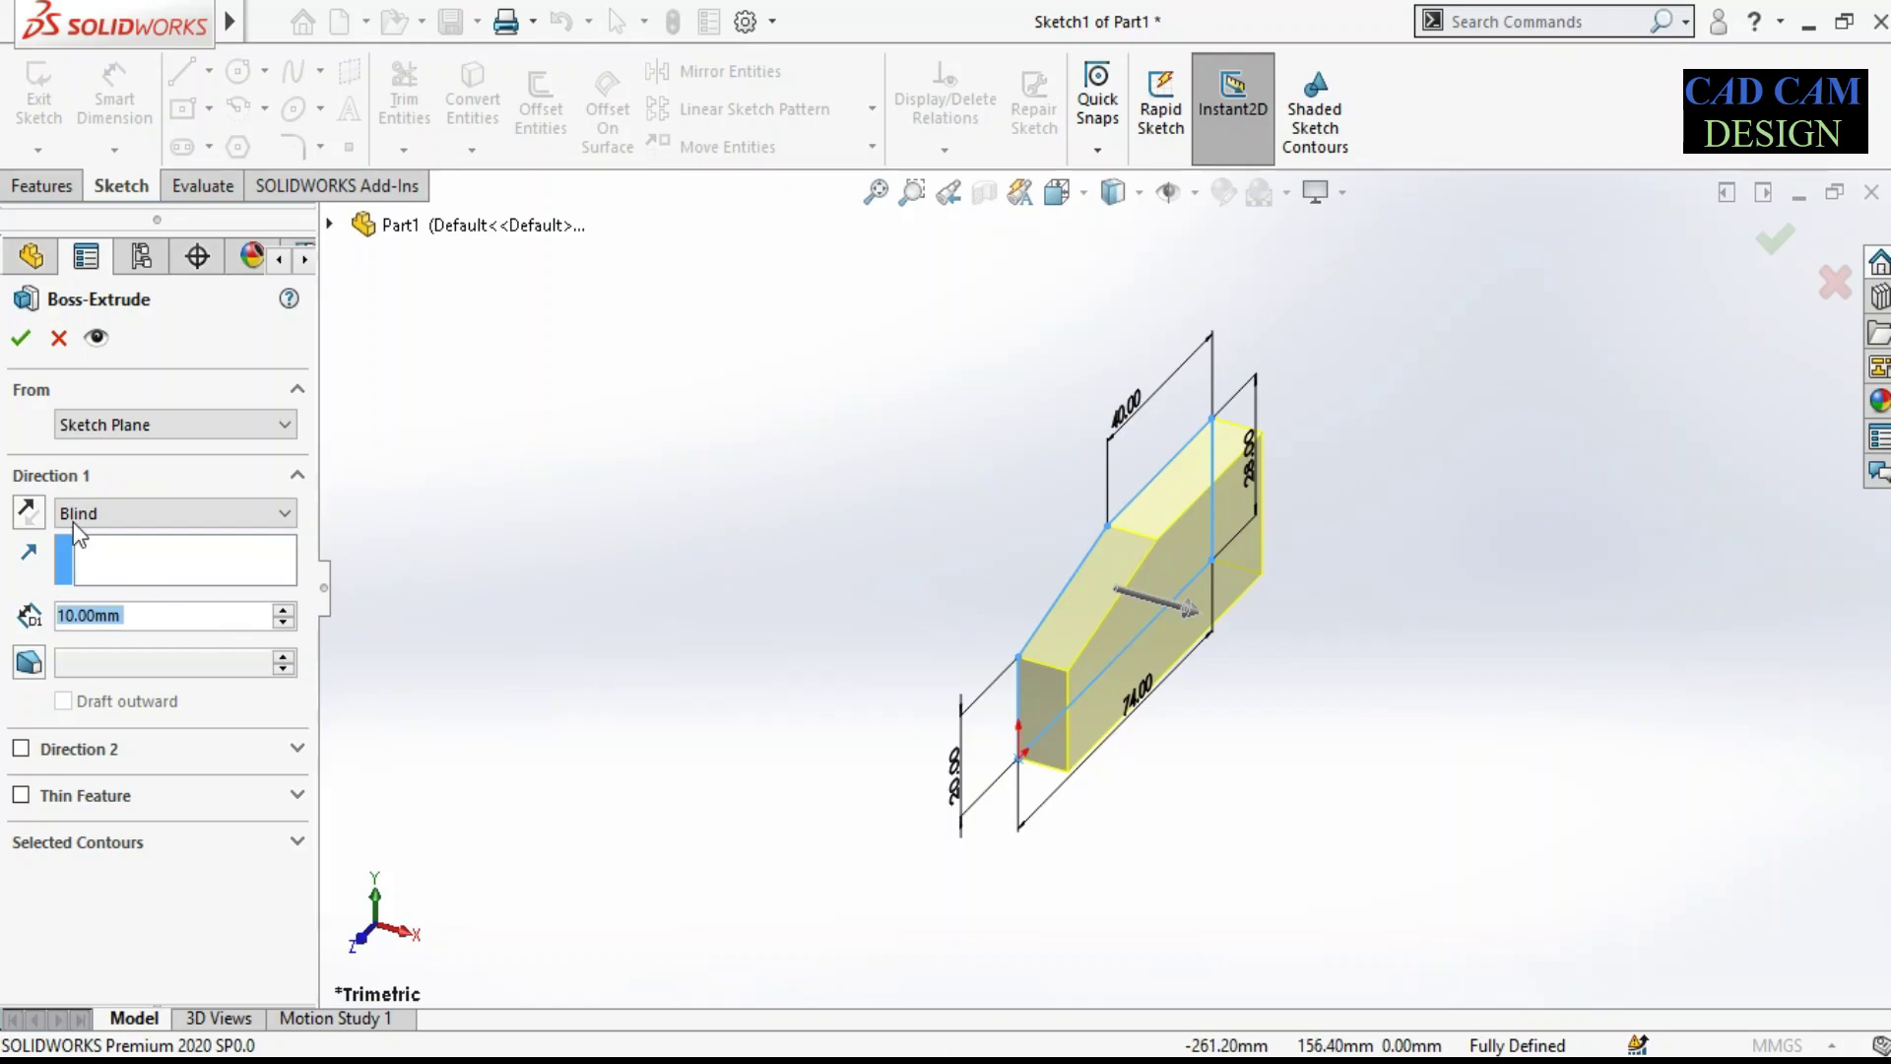
Step: Extrude the profile 42 mm Blind in the reversed direction
click(28, 512)
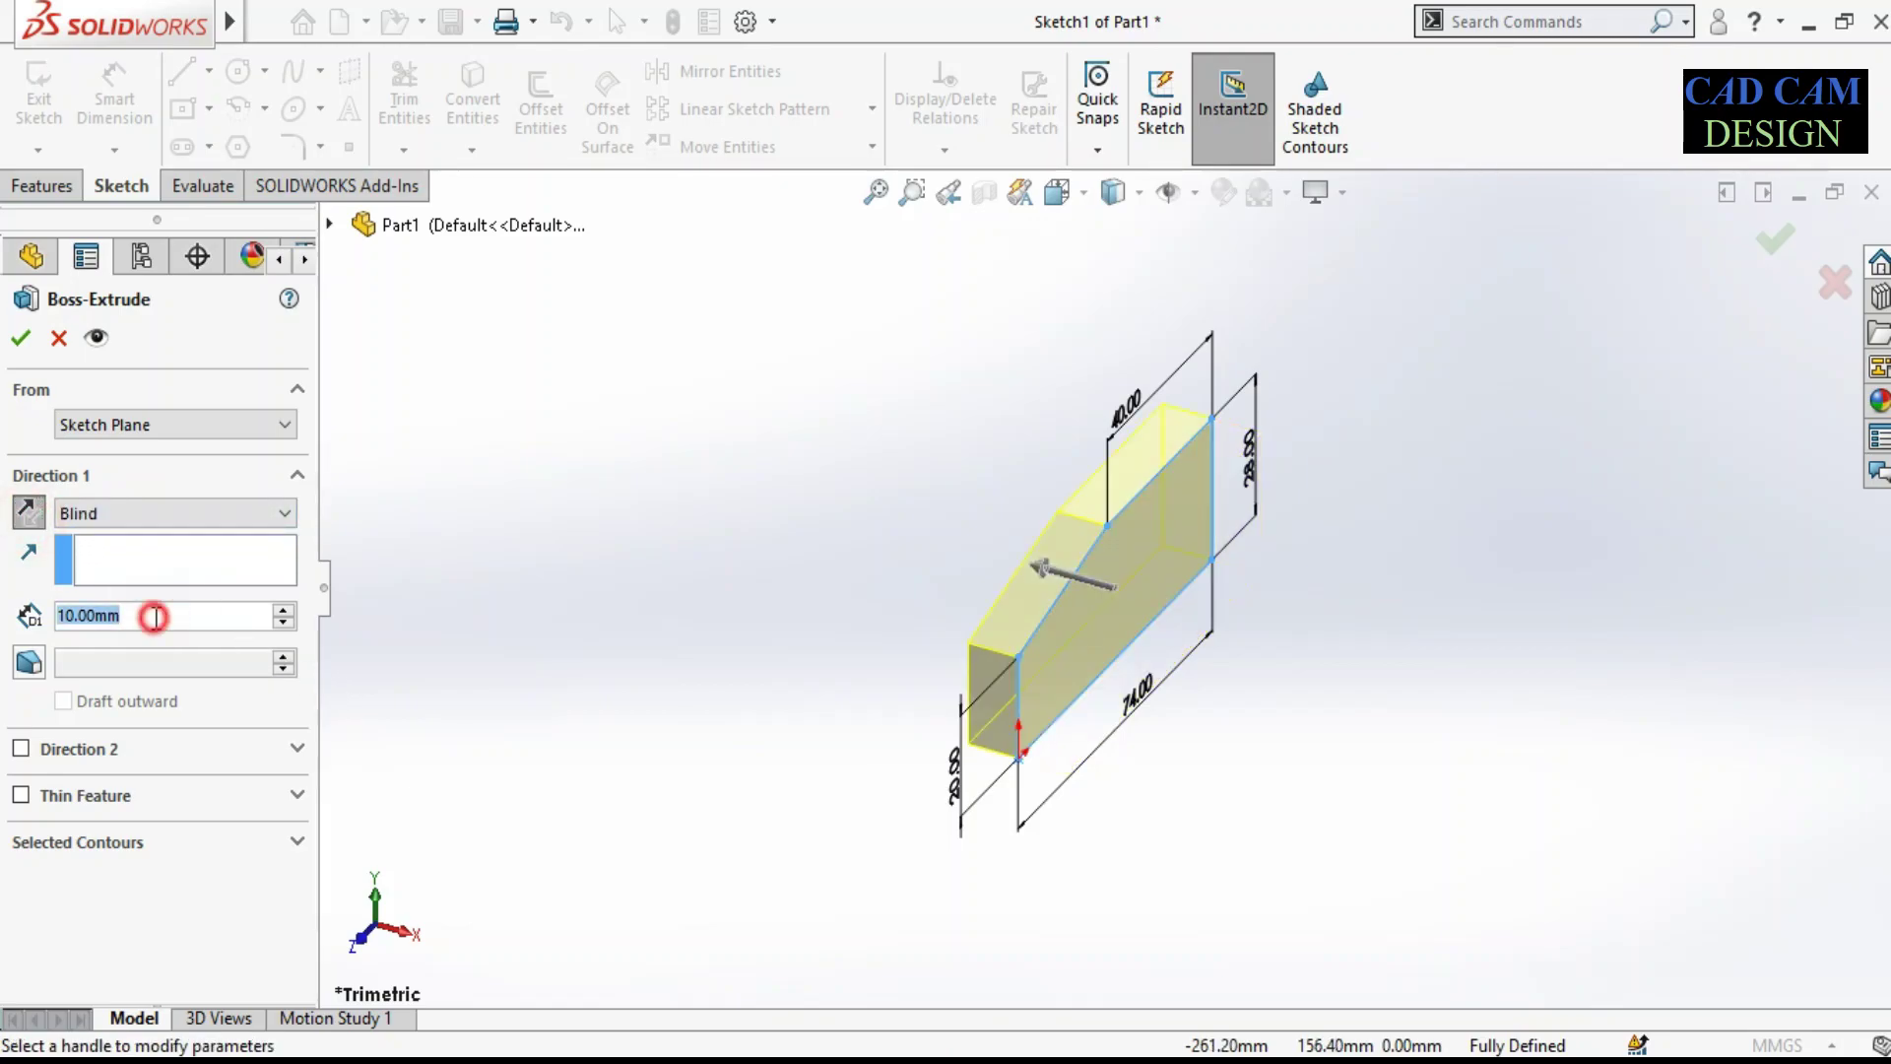
key(BackSpace)
text(42)
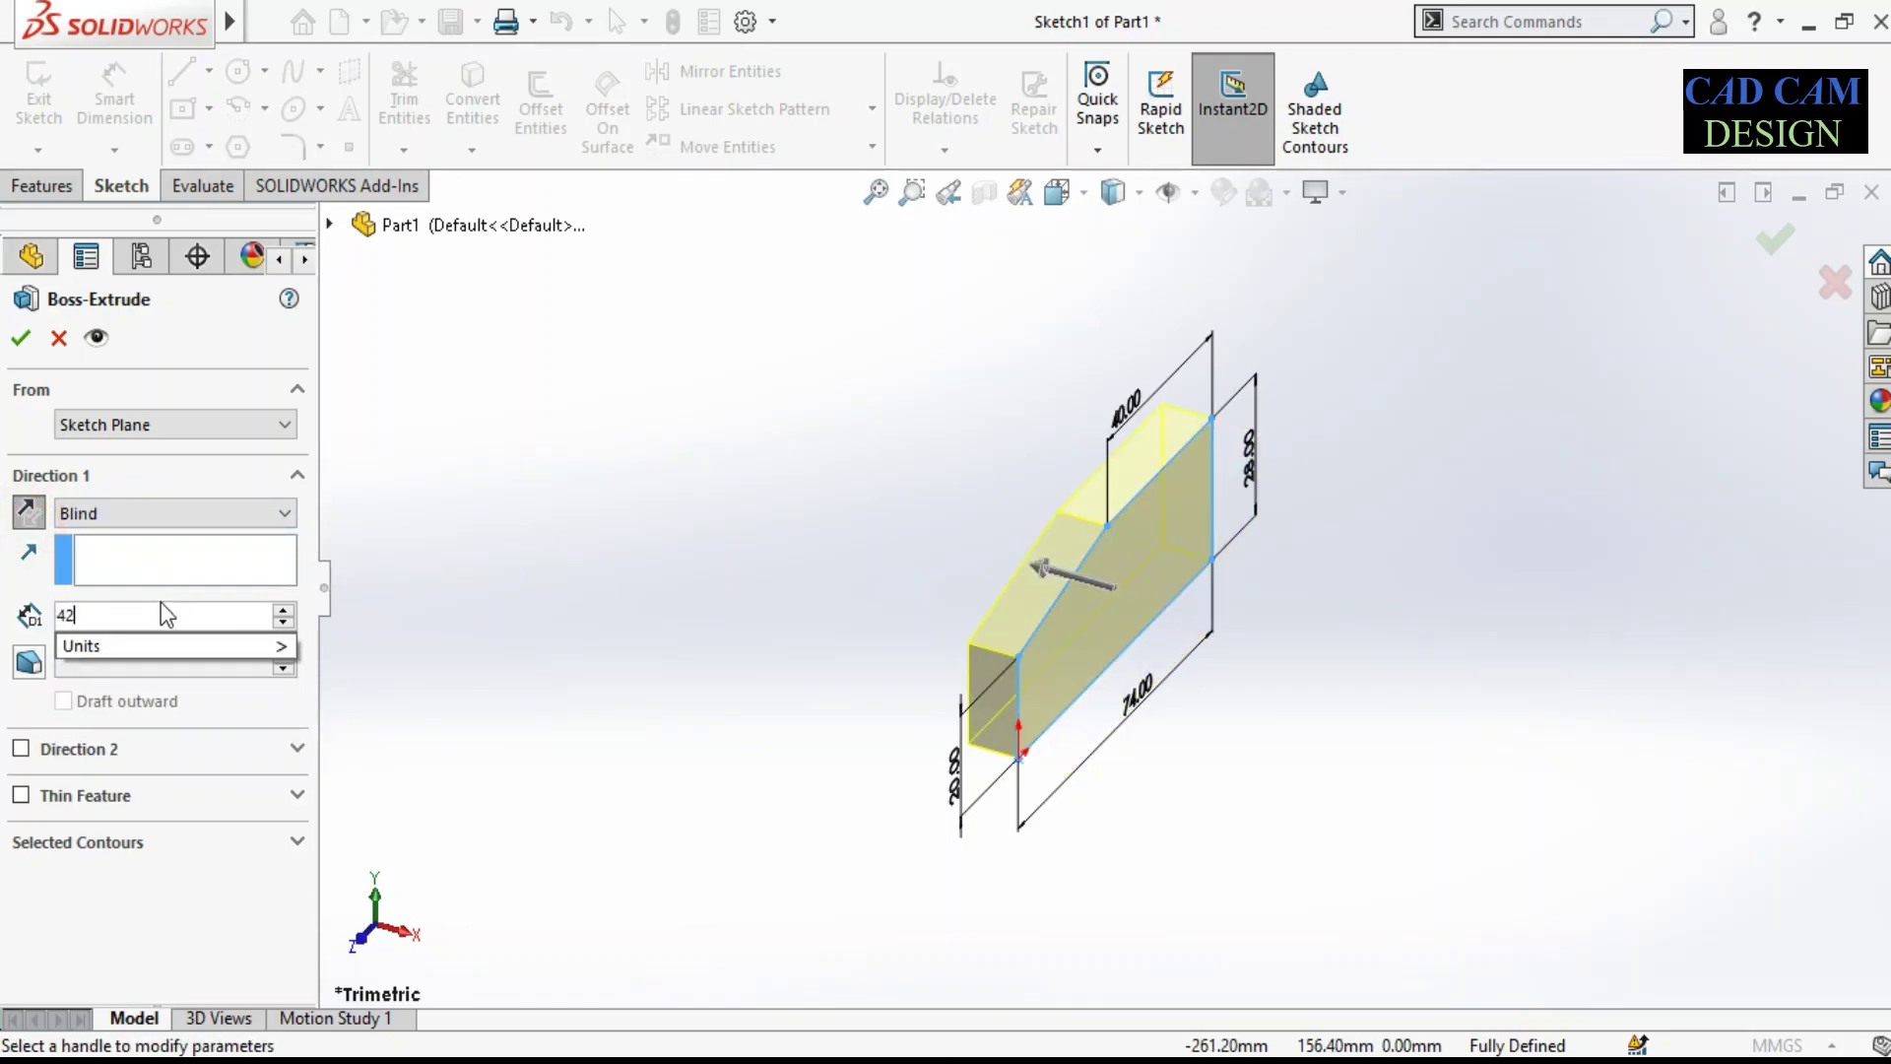
key(Return)
click(21, 337)
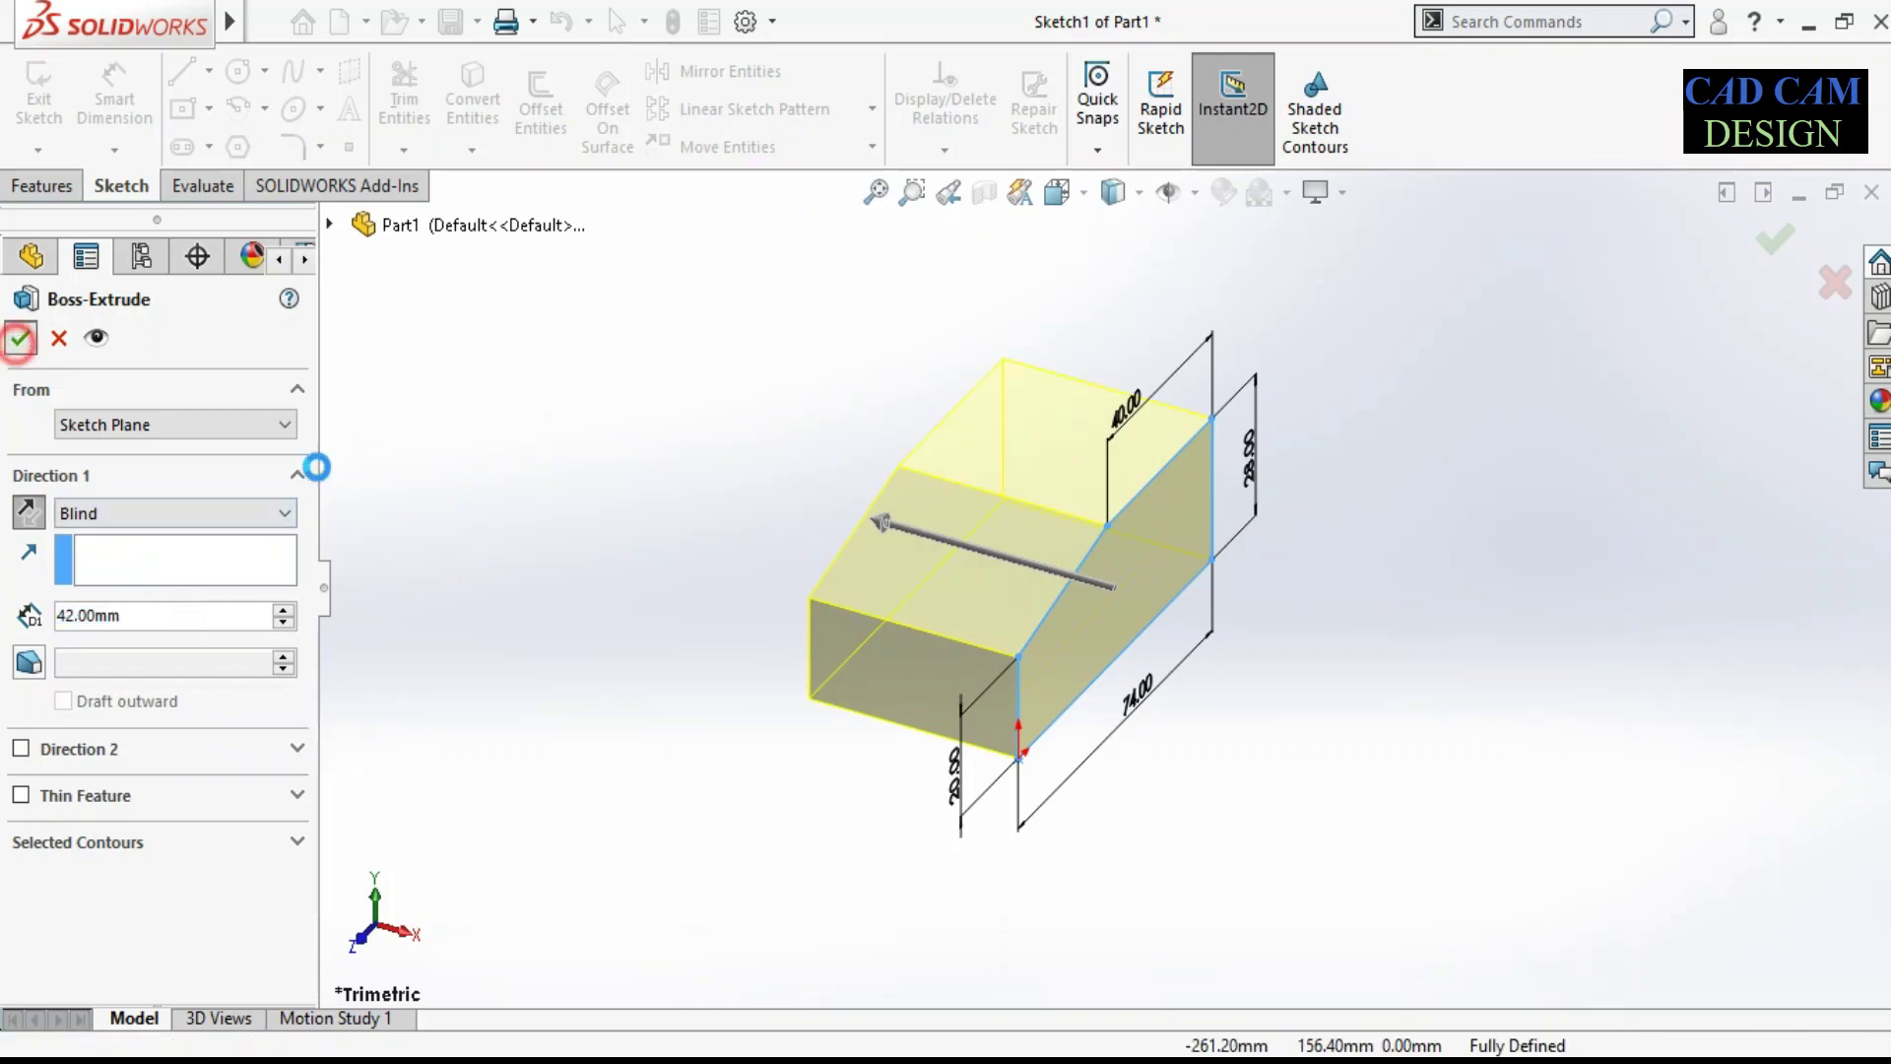
Step: Zoom to fit and orbit the block, then recheck the reference drawing full-screen
key(f)
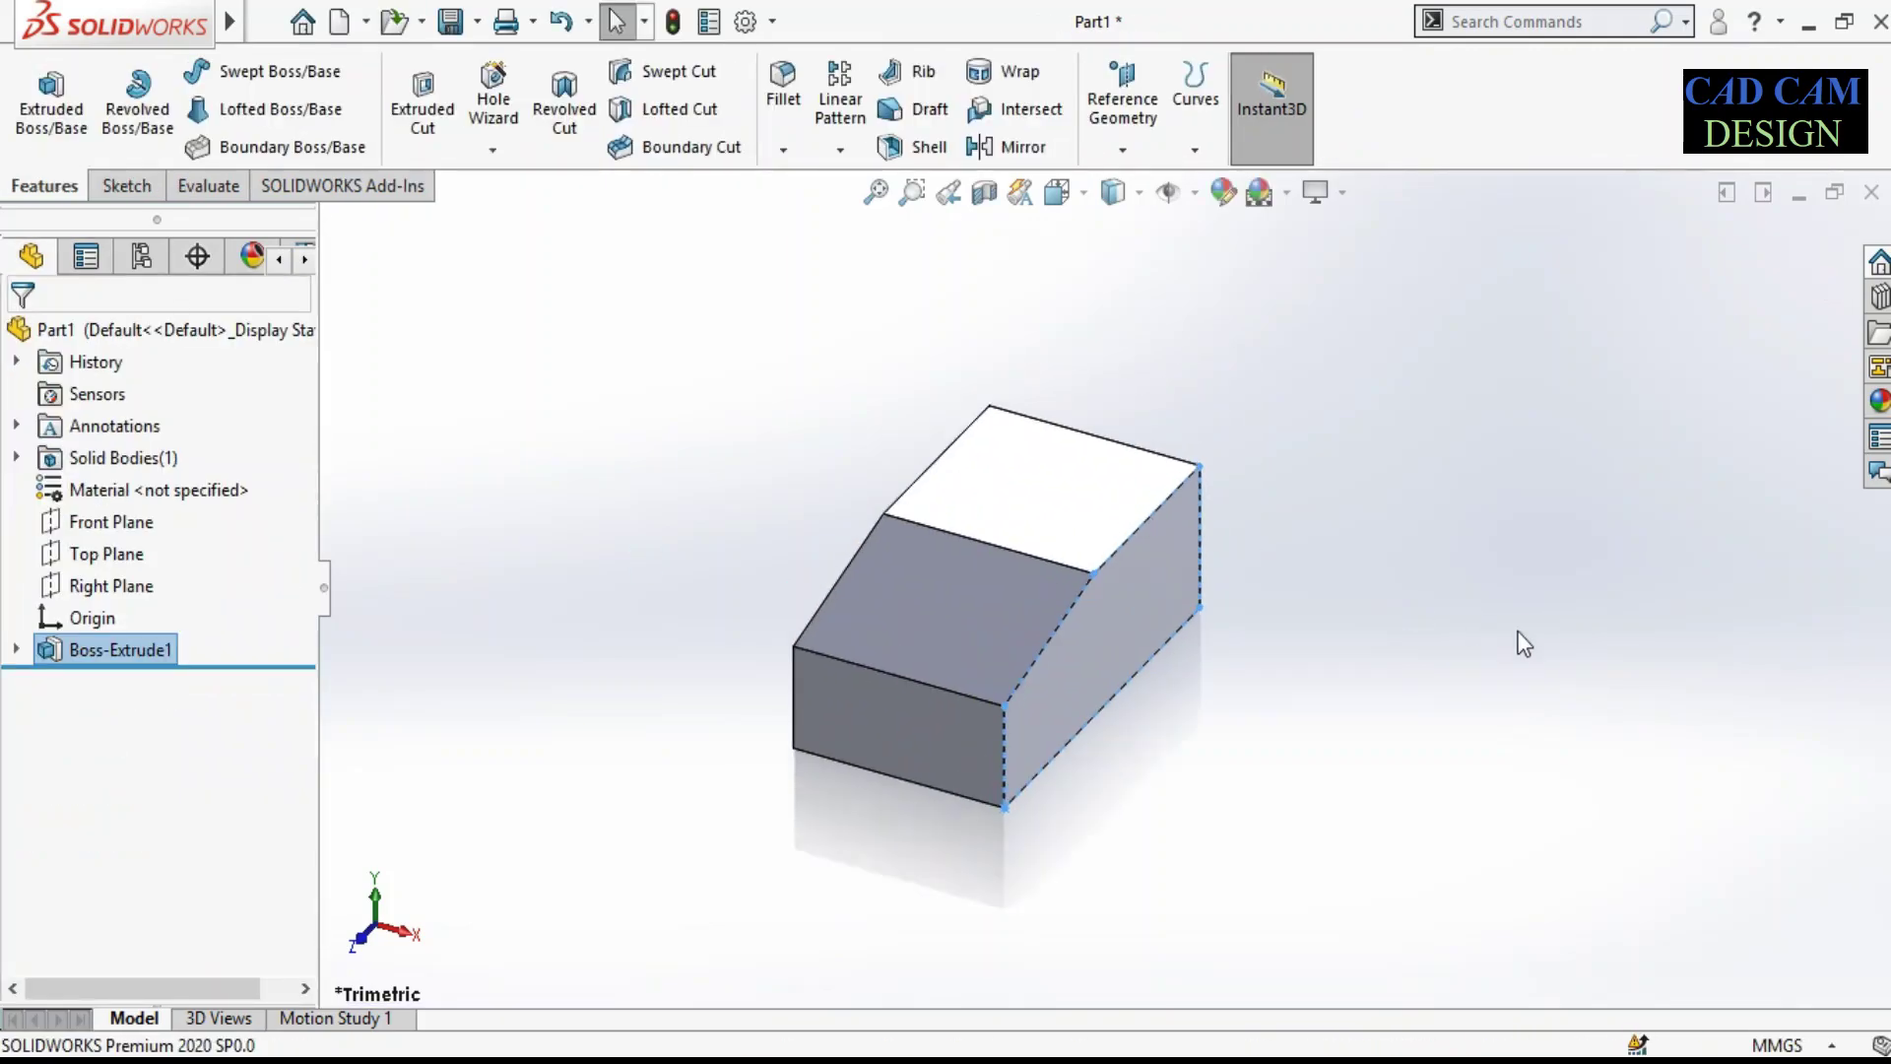
click(1520, 641)
mouse_move(971, 709)
middle_down()
mouse_move(925, 440)
mouse_move(802, 808)
middle_up()
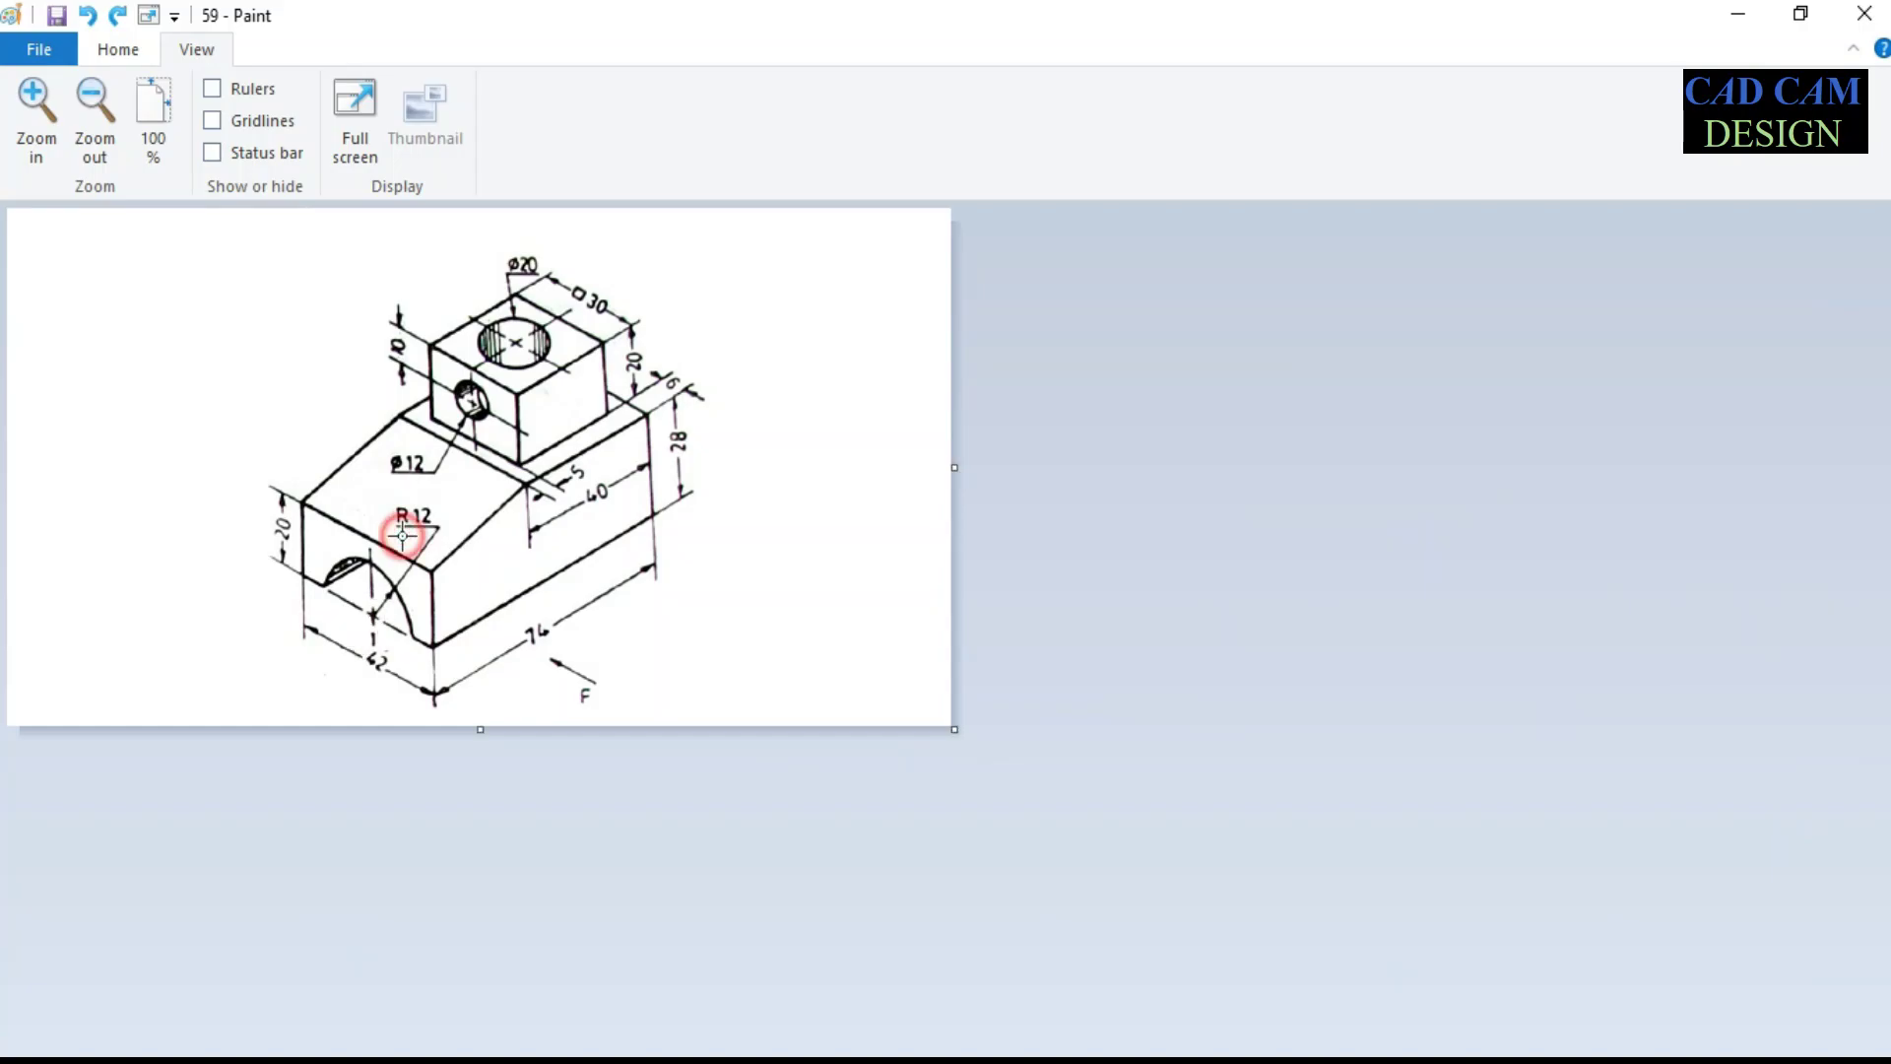
click(335, 98)
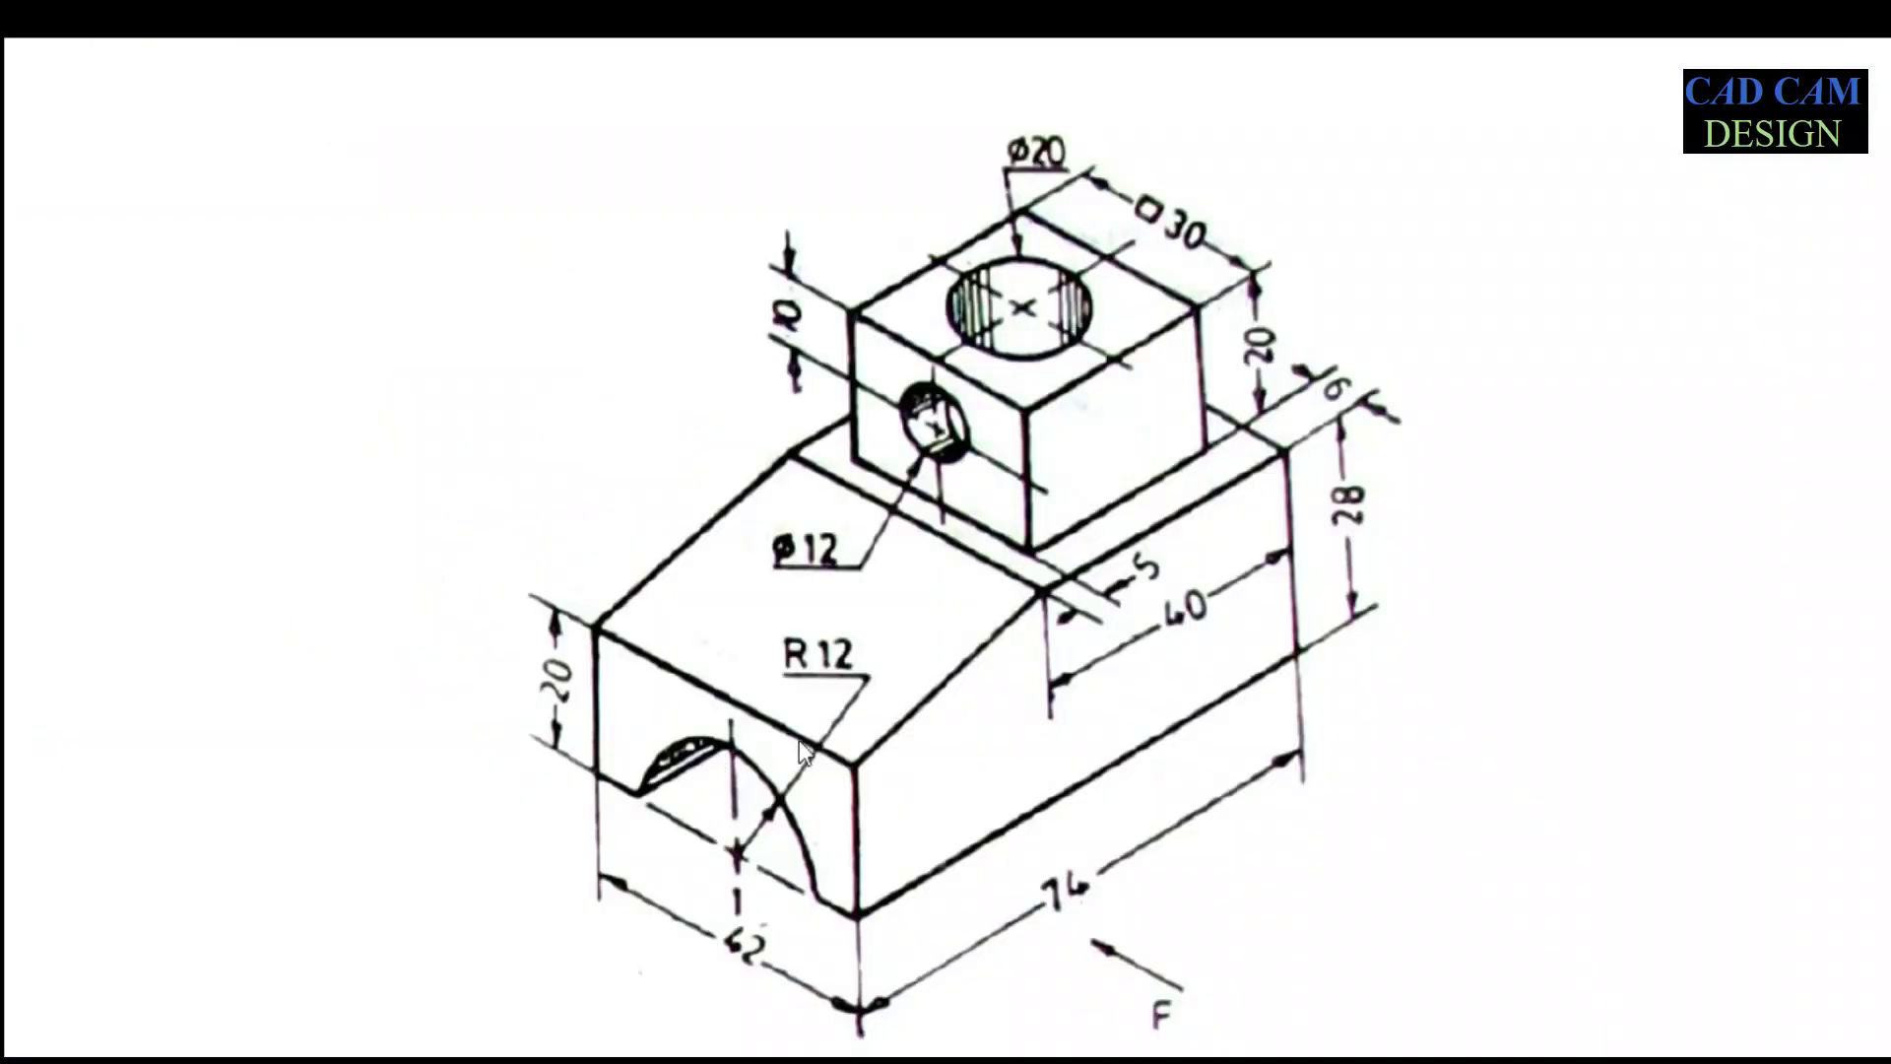
click(802, 659)
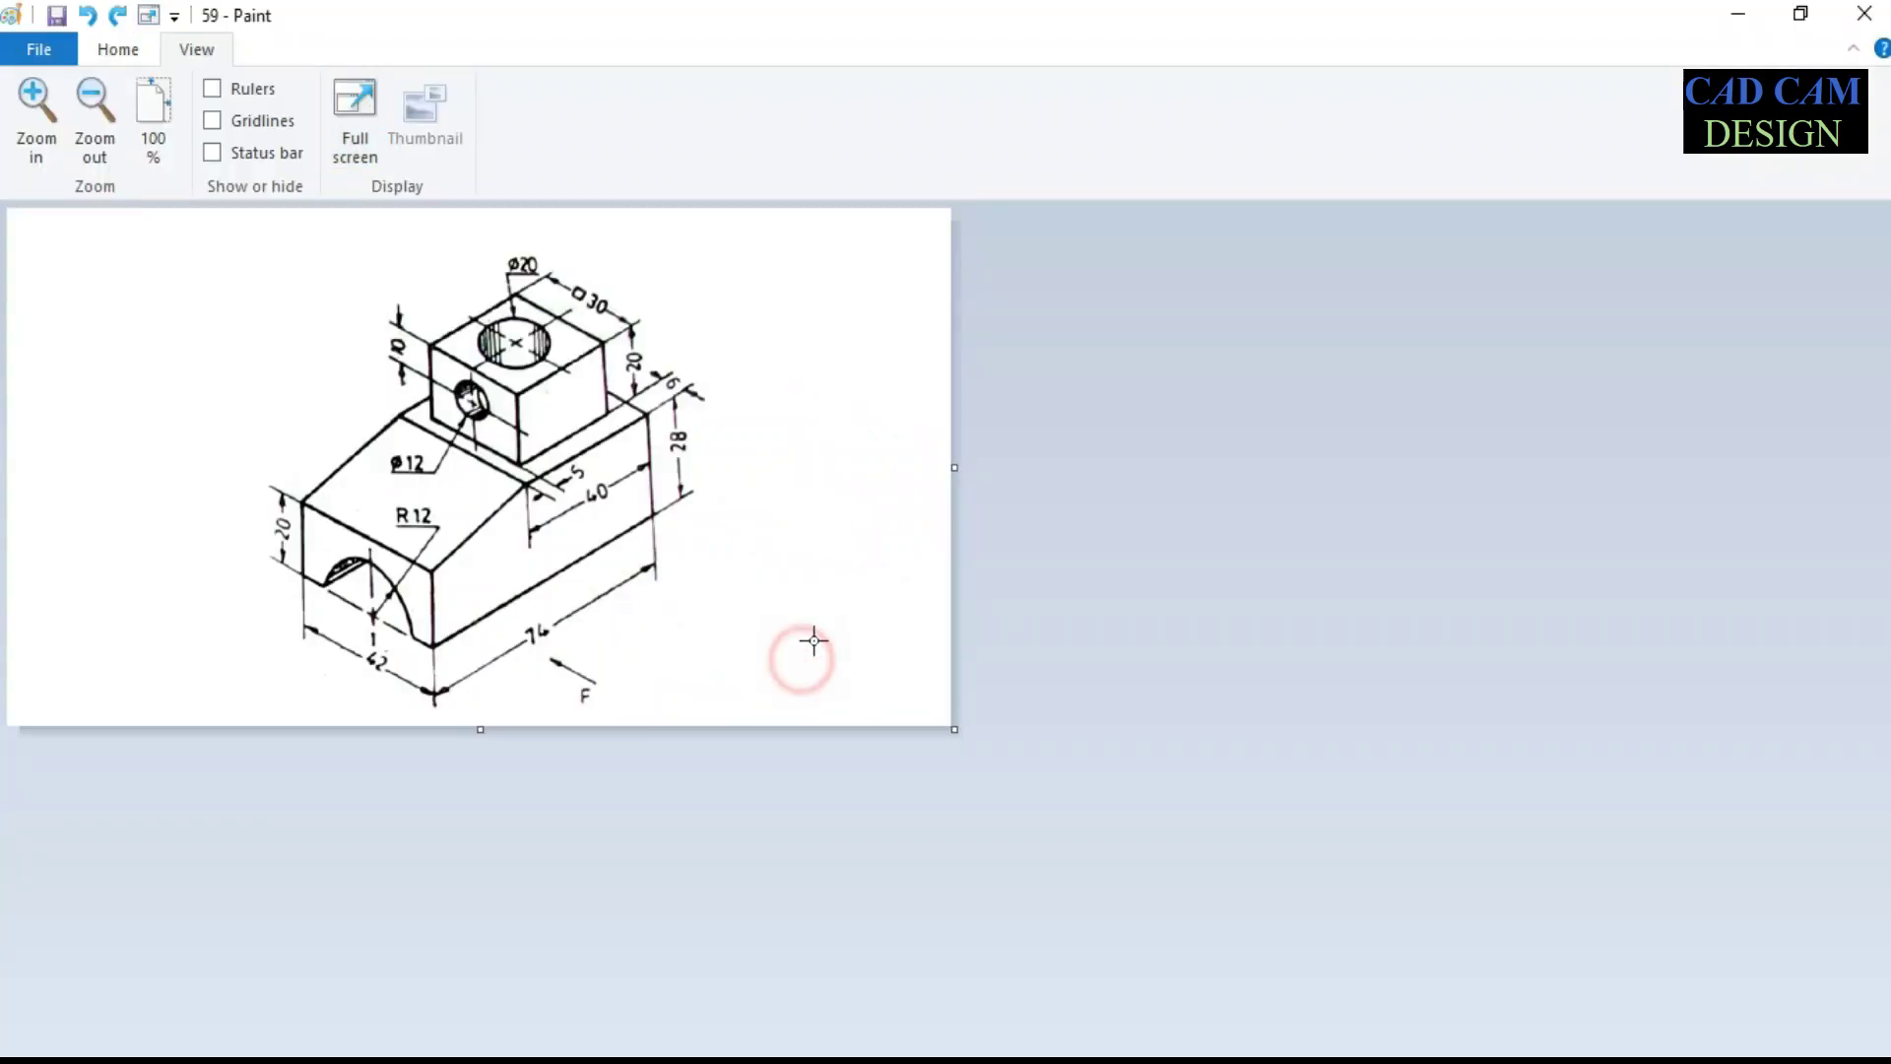
click(1731, 16)
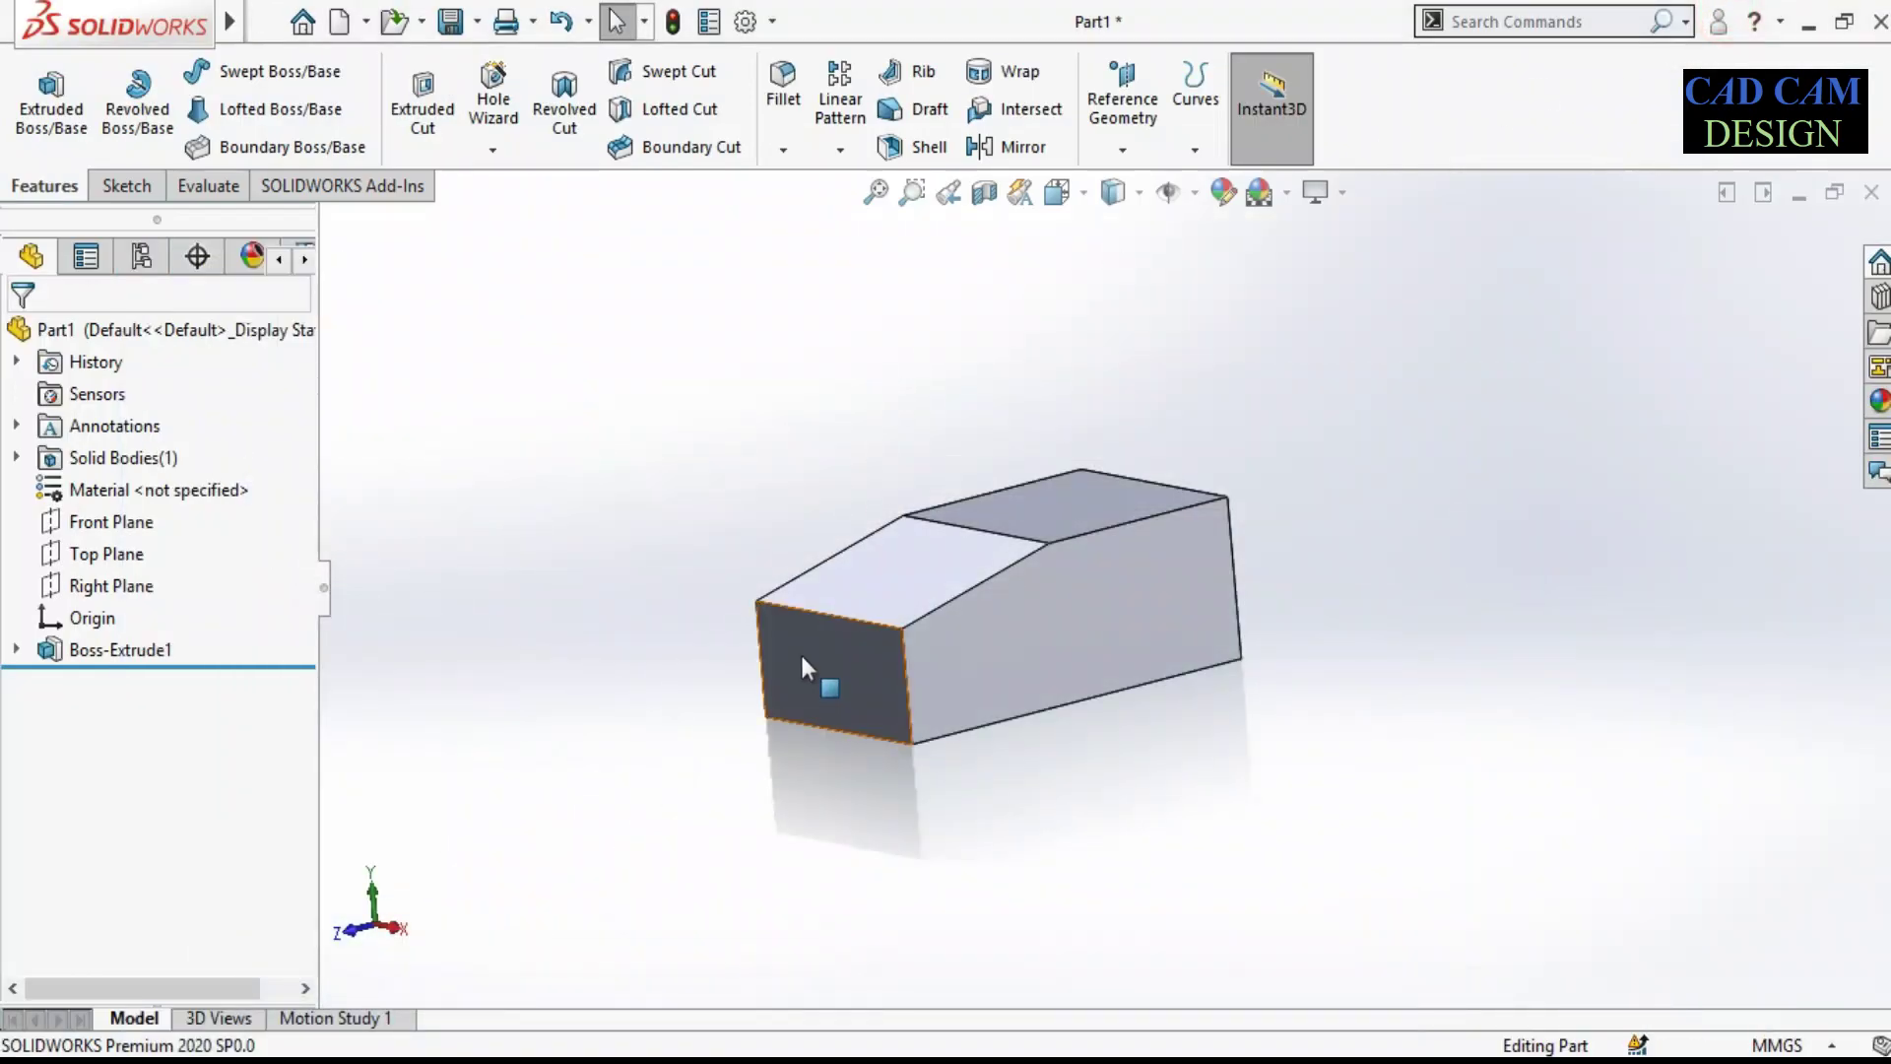
Step: Start a sketch on the block's front face and view it Normal To
click(827, 663)
click(455, 84)
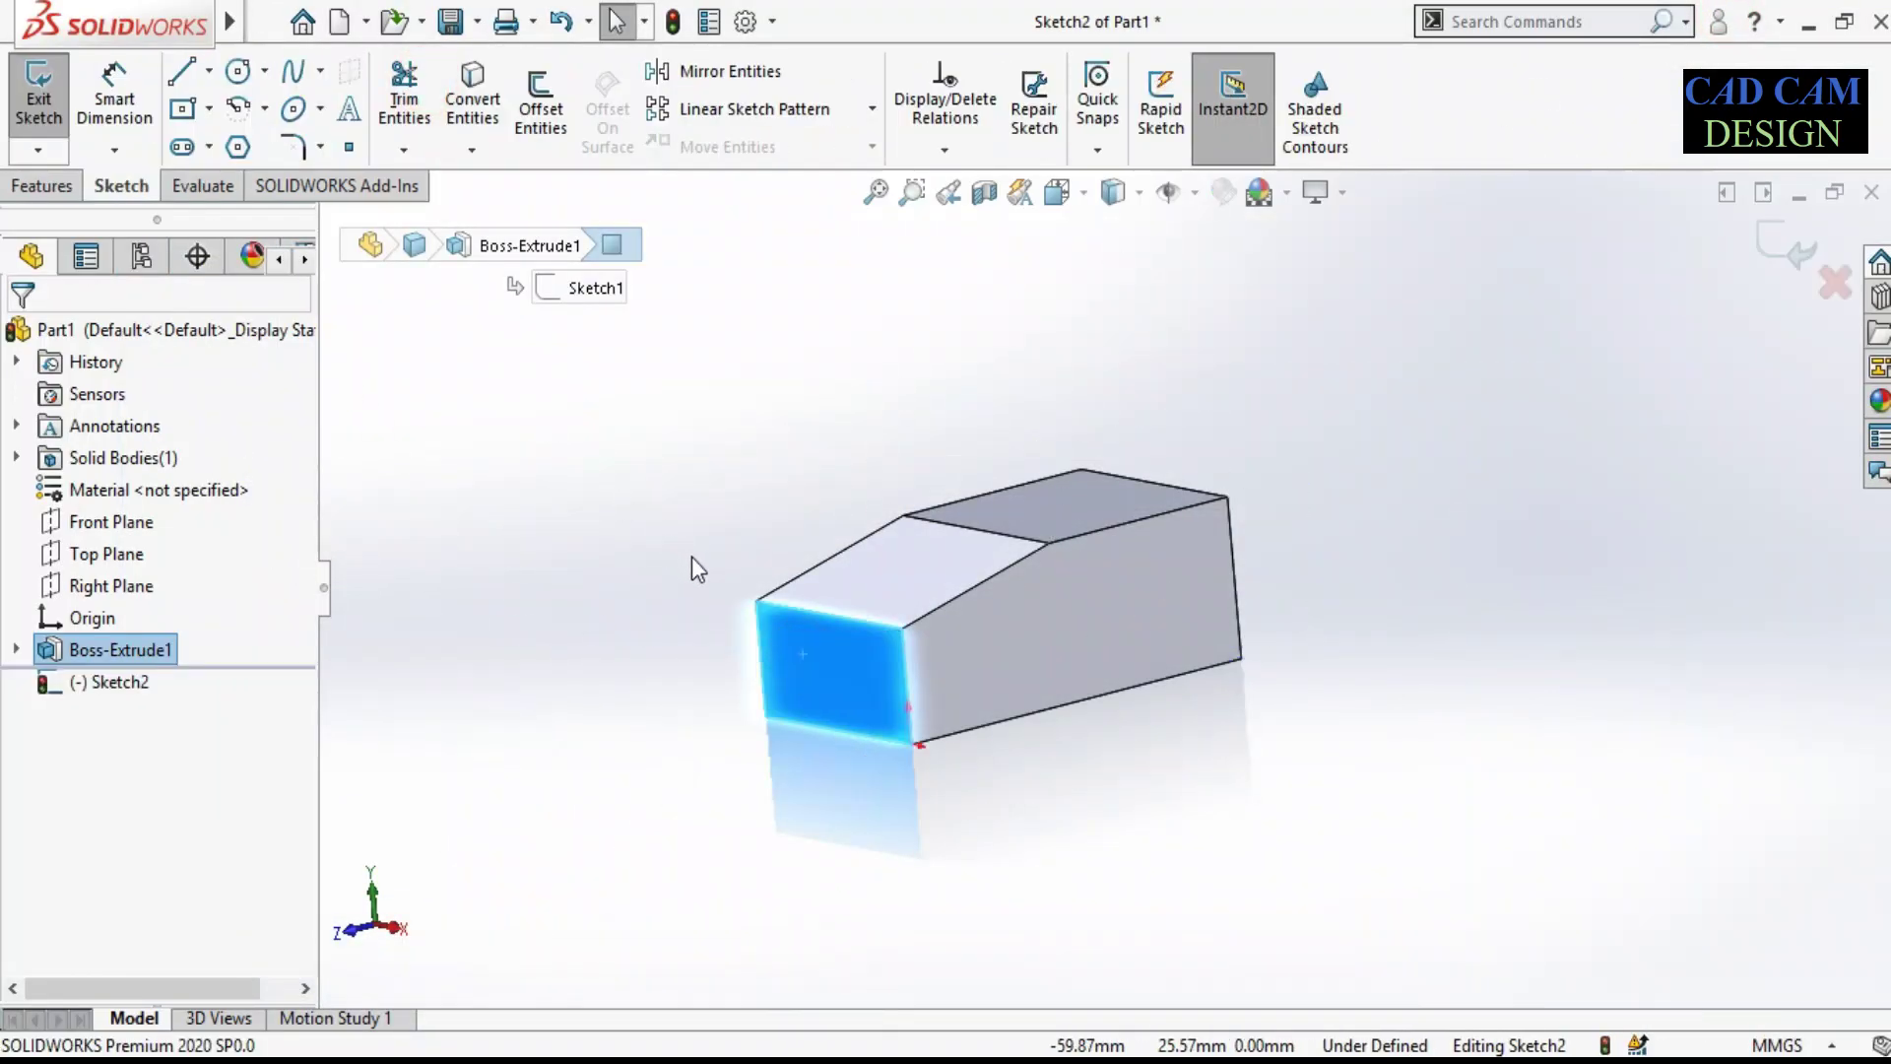
click(94, 682)
click(156, 638)
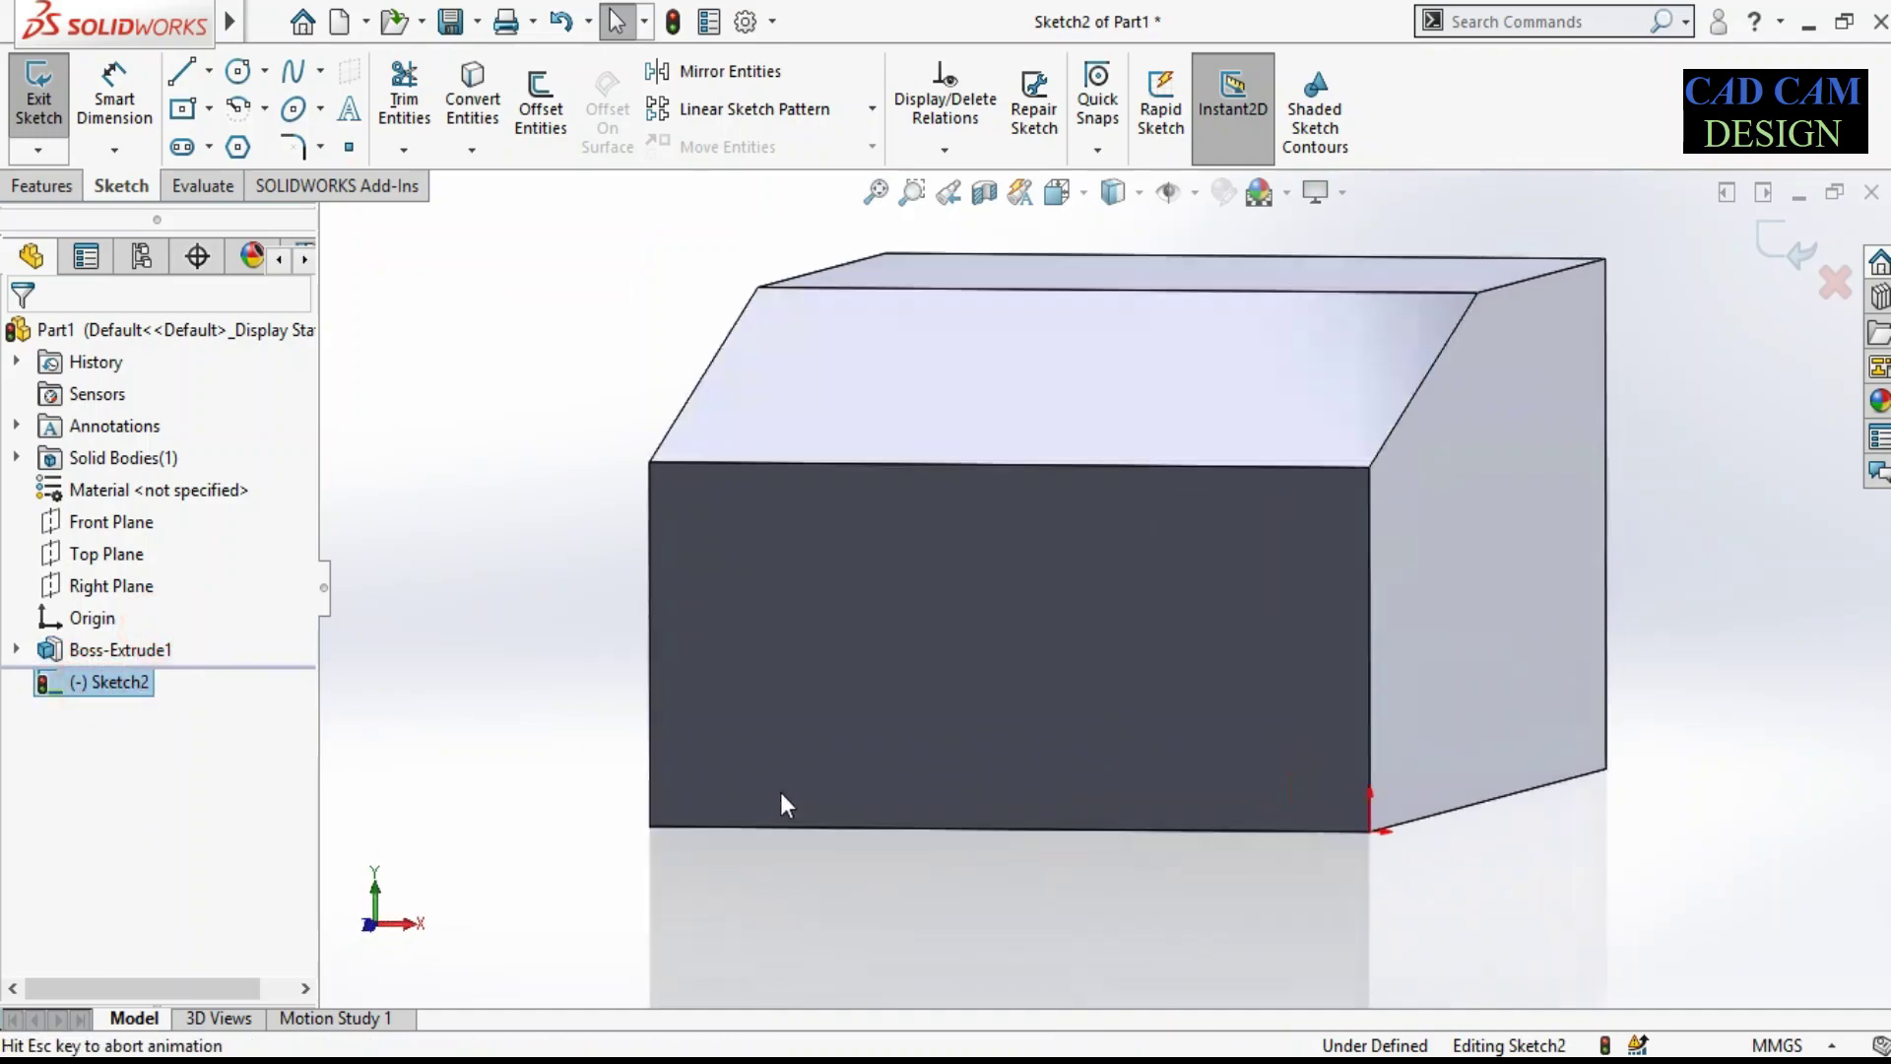
Step: Draw a half-circle arc centred on the bottom edge midpoint, closed by a line along the edge
click(239, 112)
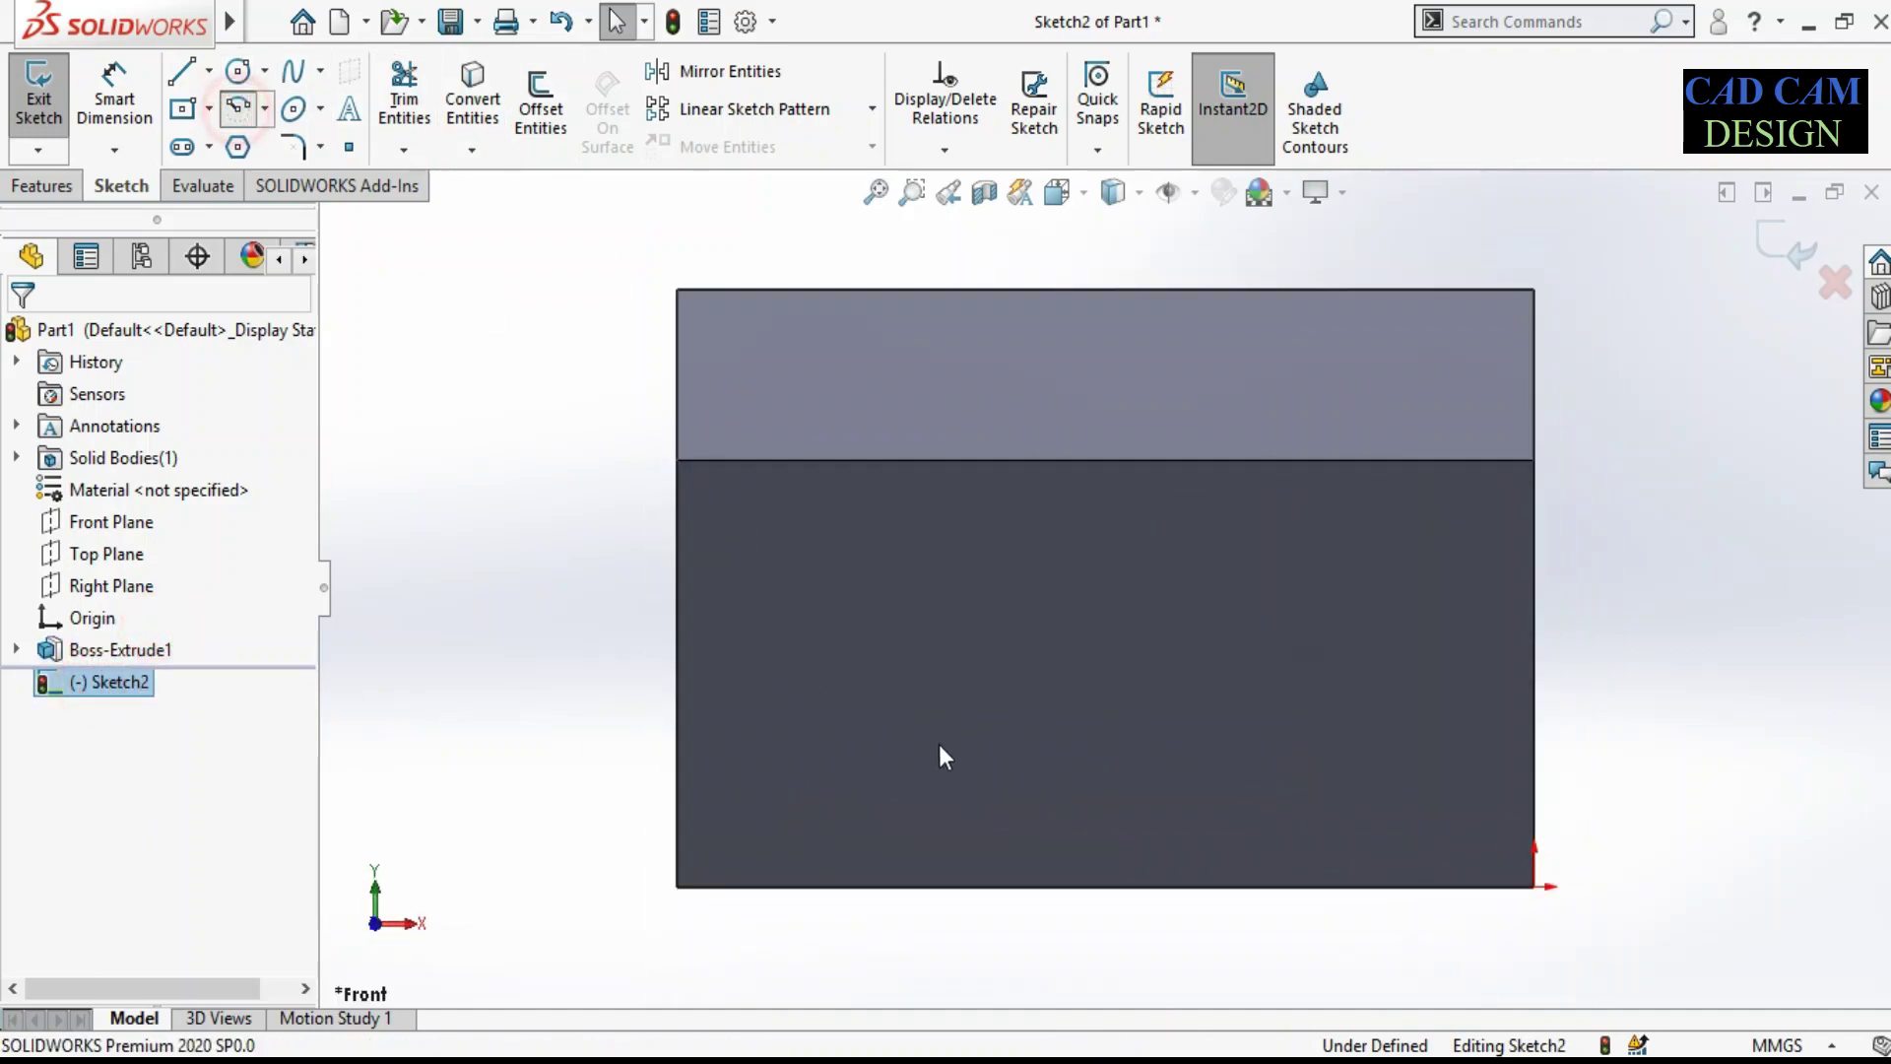
click(1105, 885)
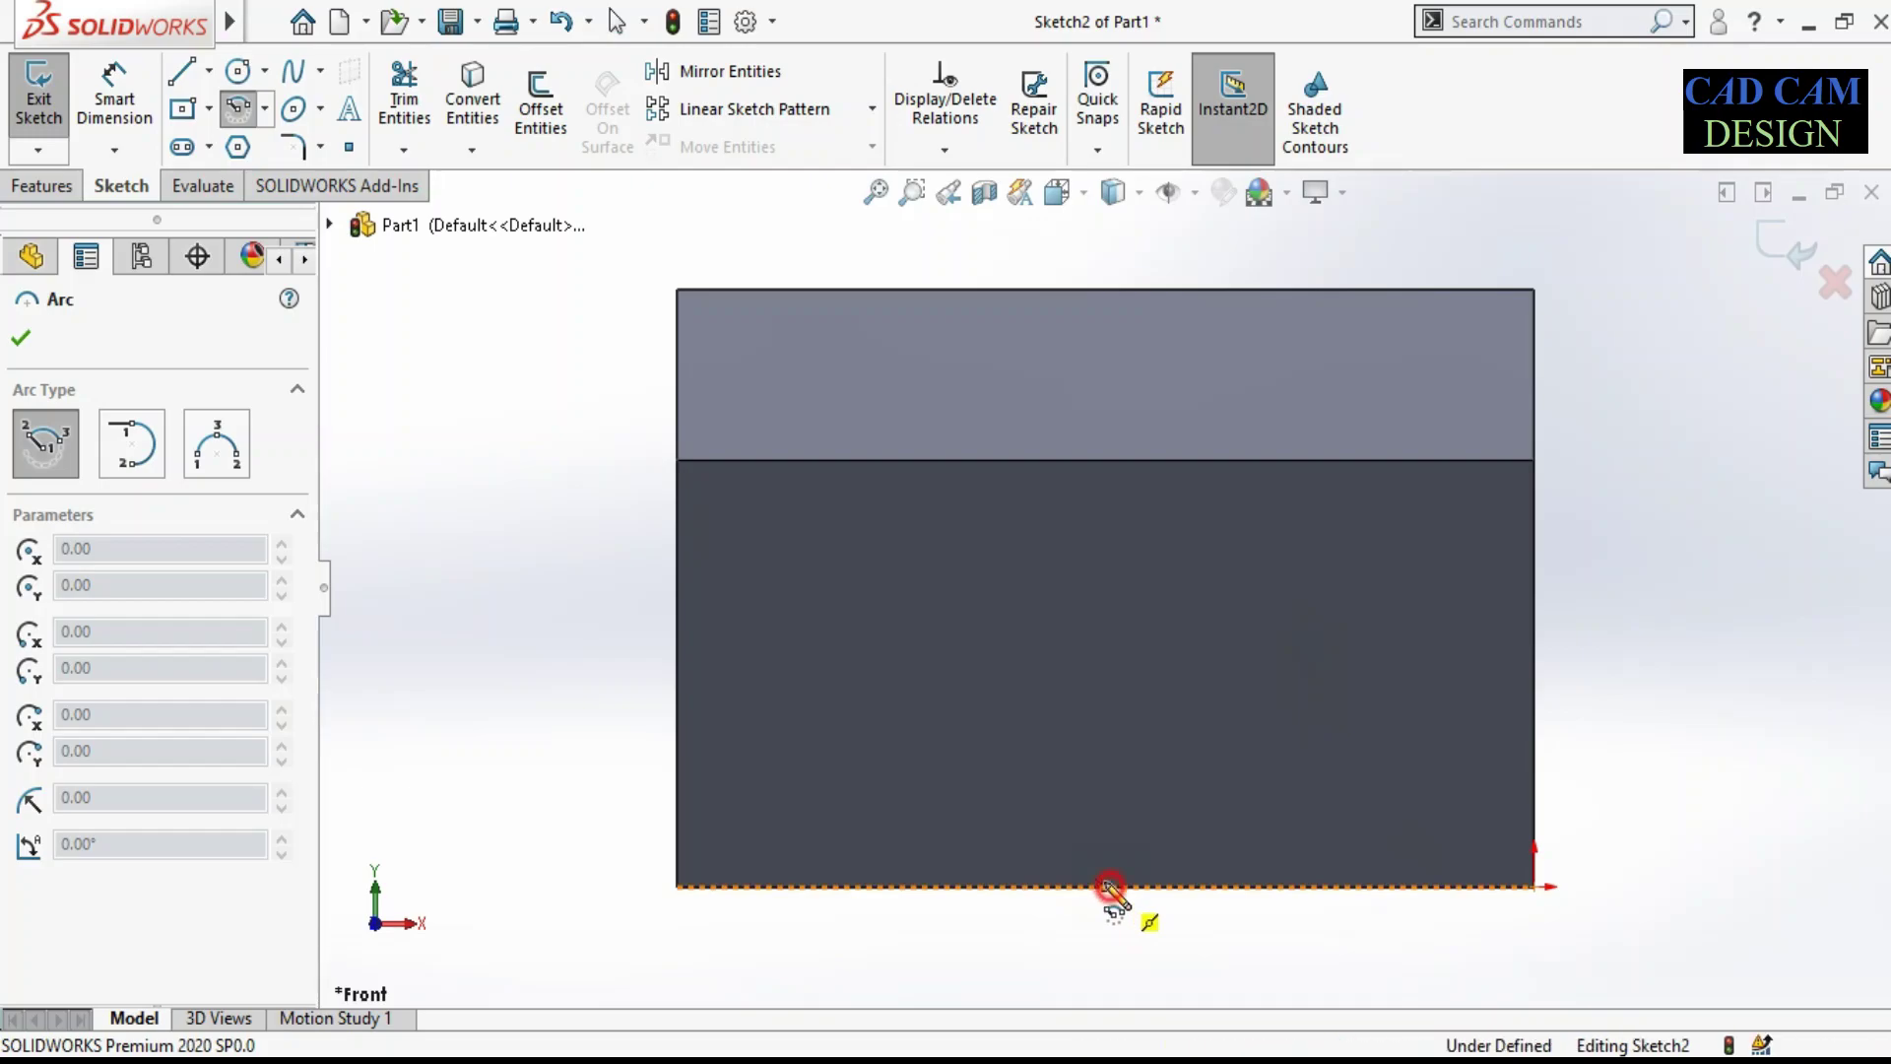
click(770, 889)
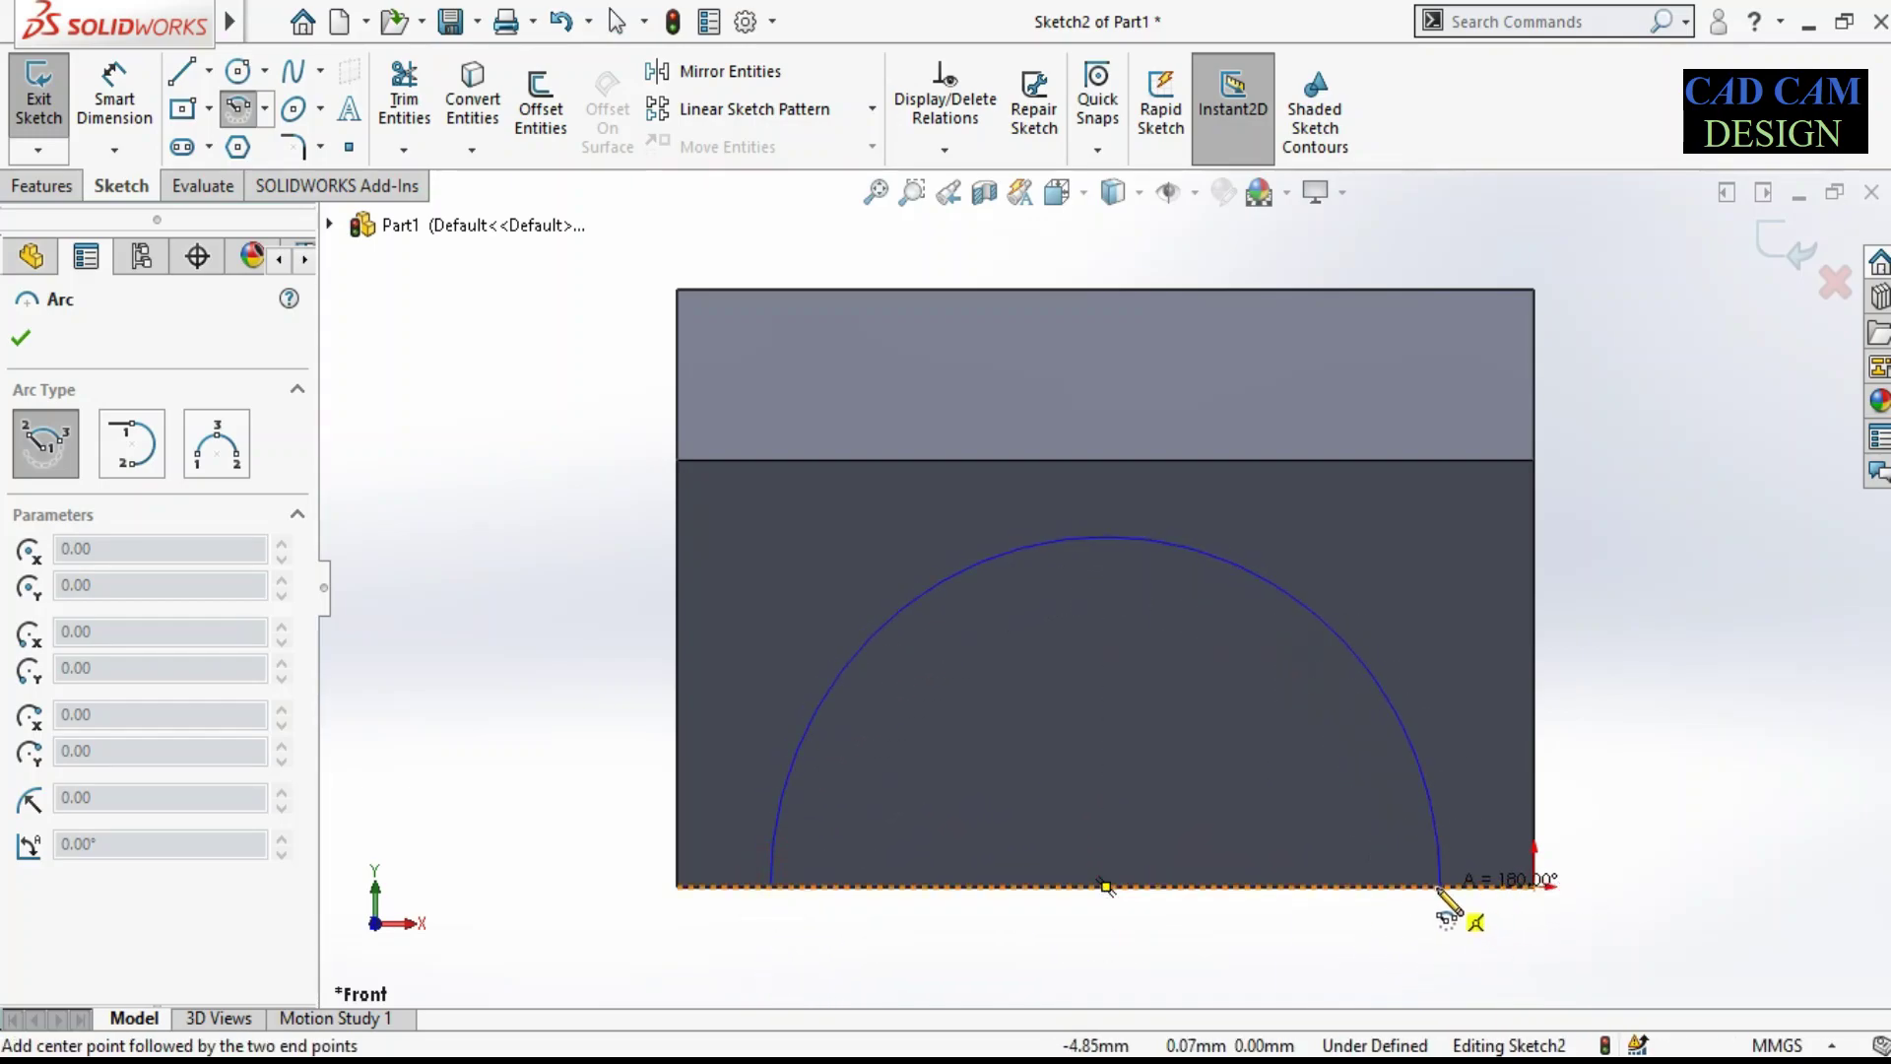
click(1438, 887)
right_click(1730, 570)
click(1752, 587)
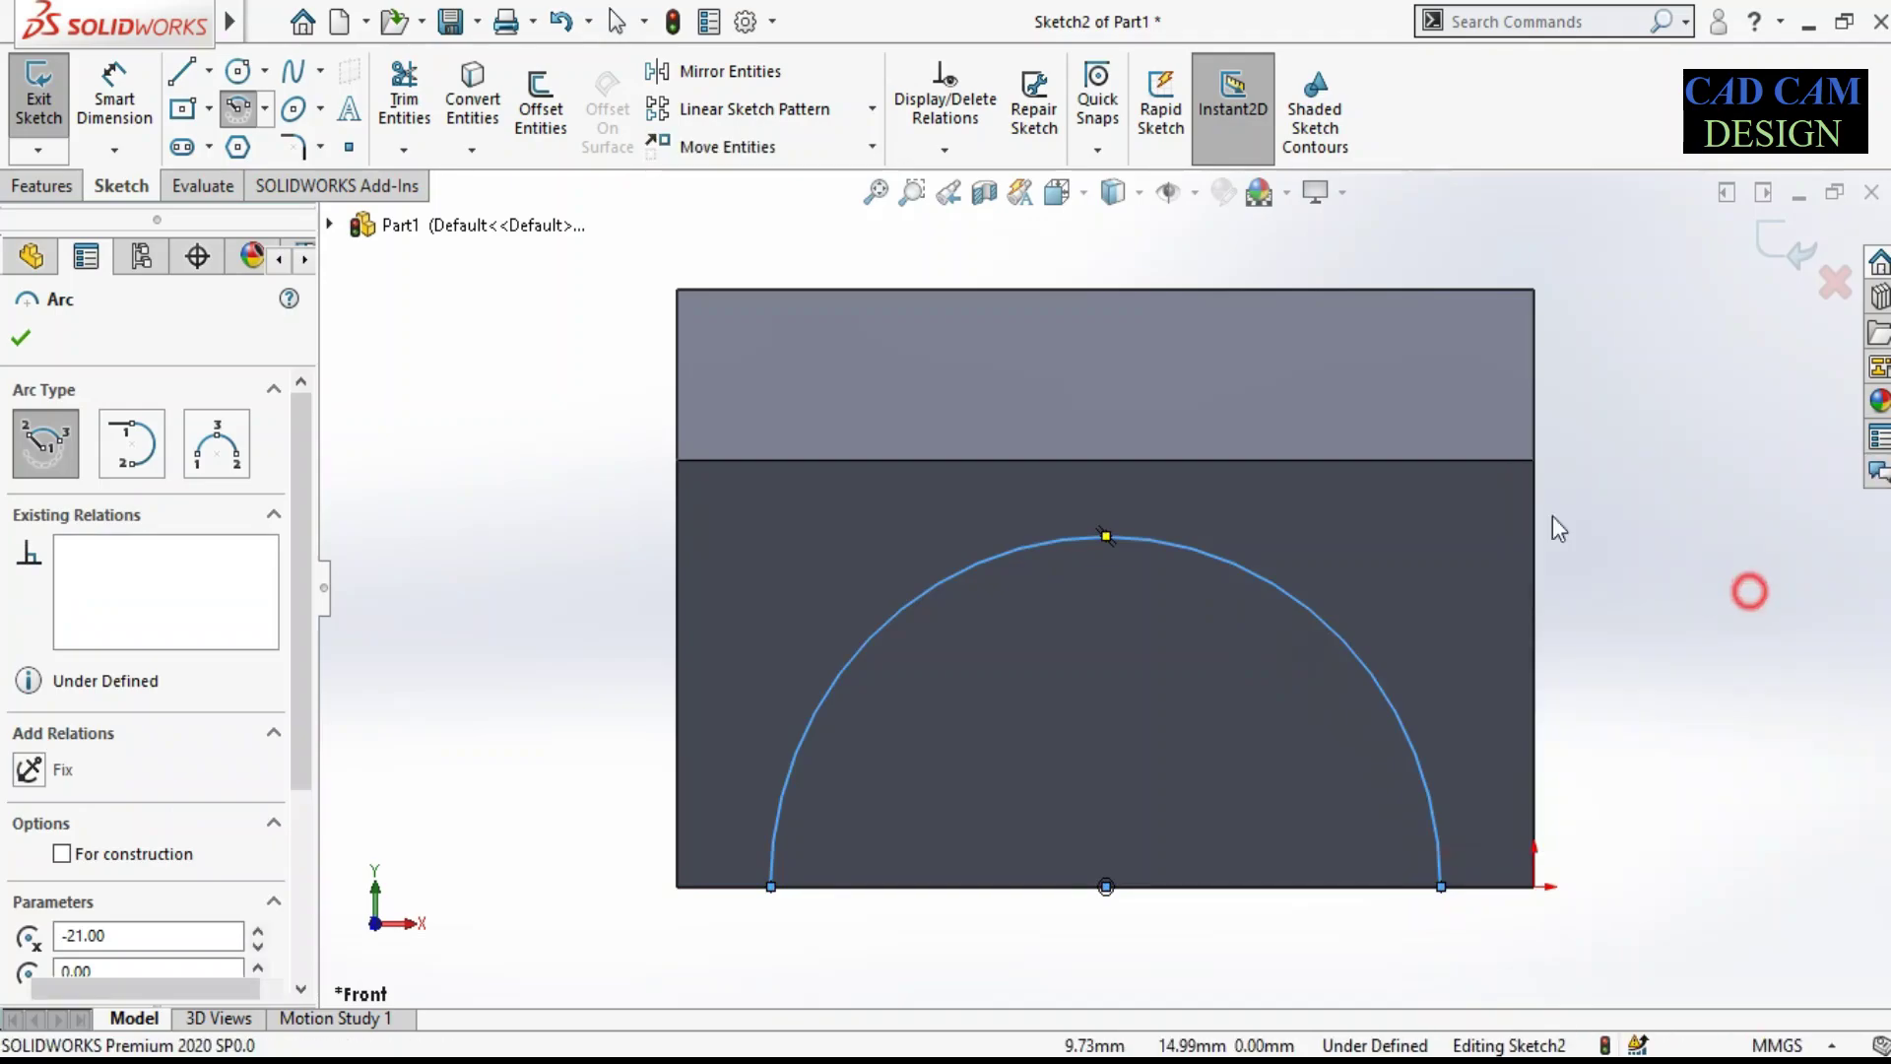
key(l)
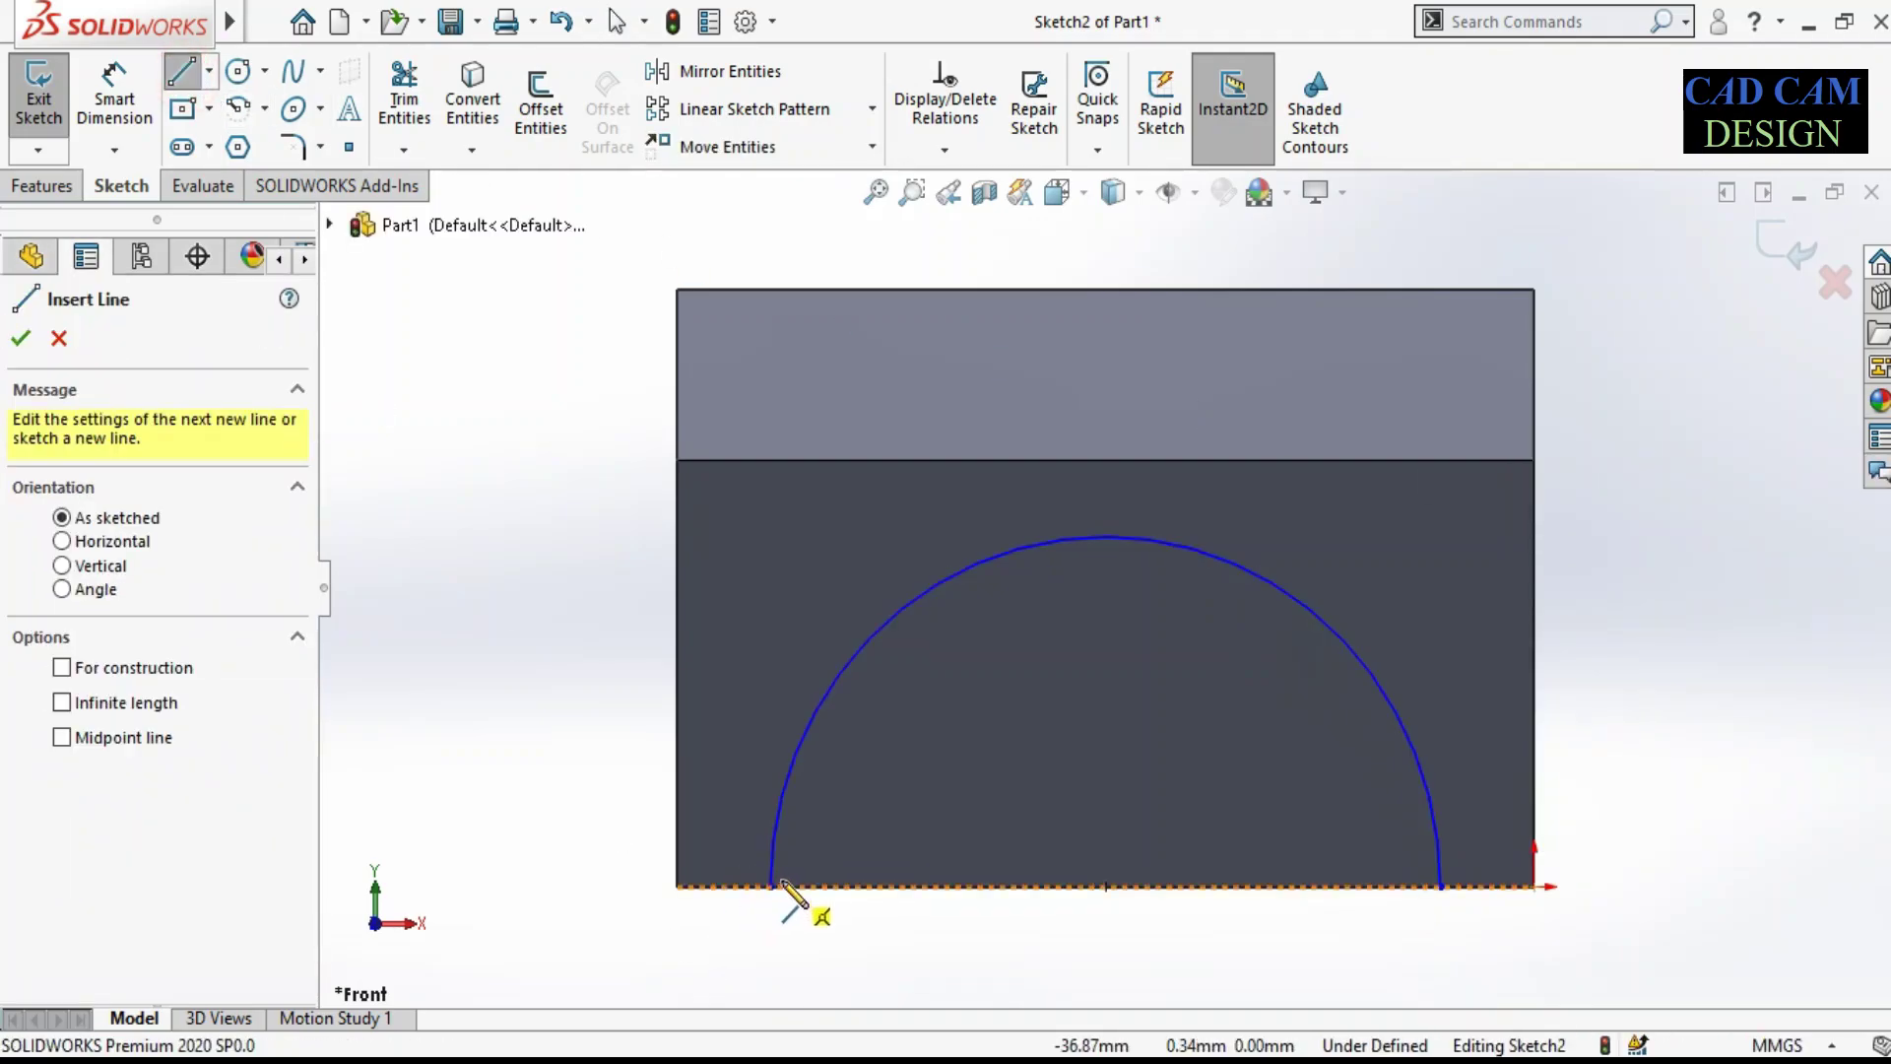
click(772, 886)
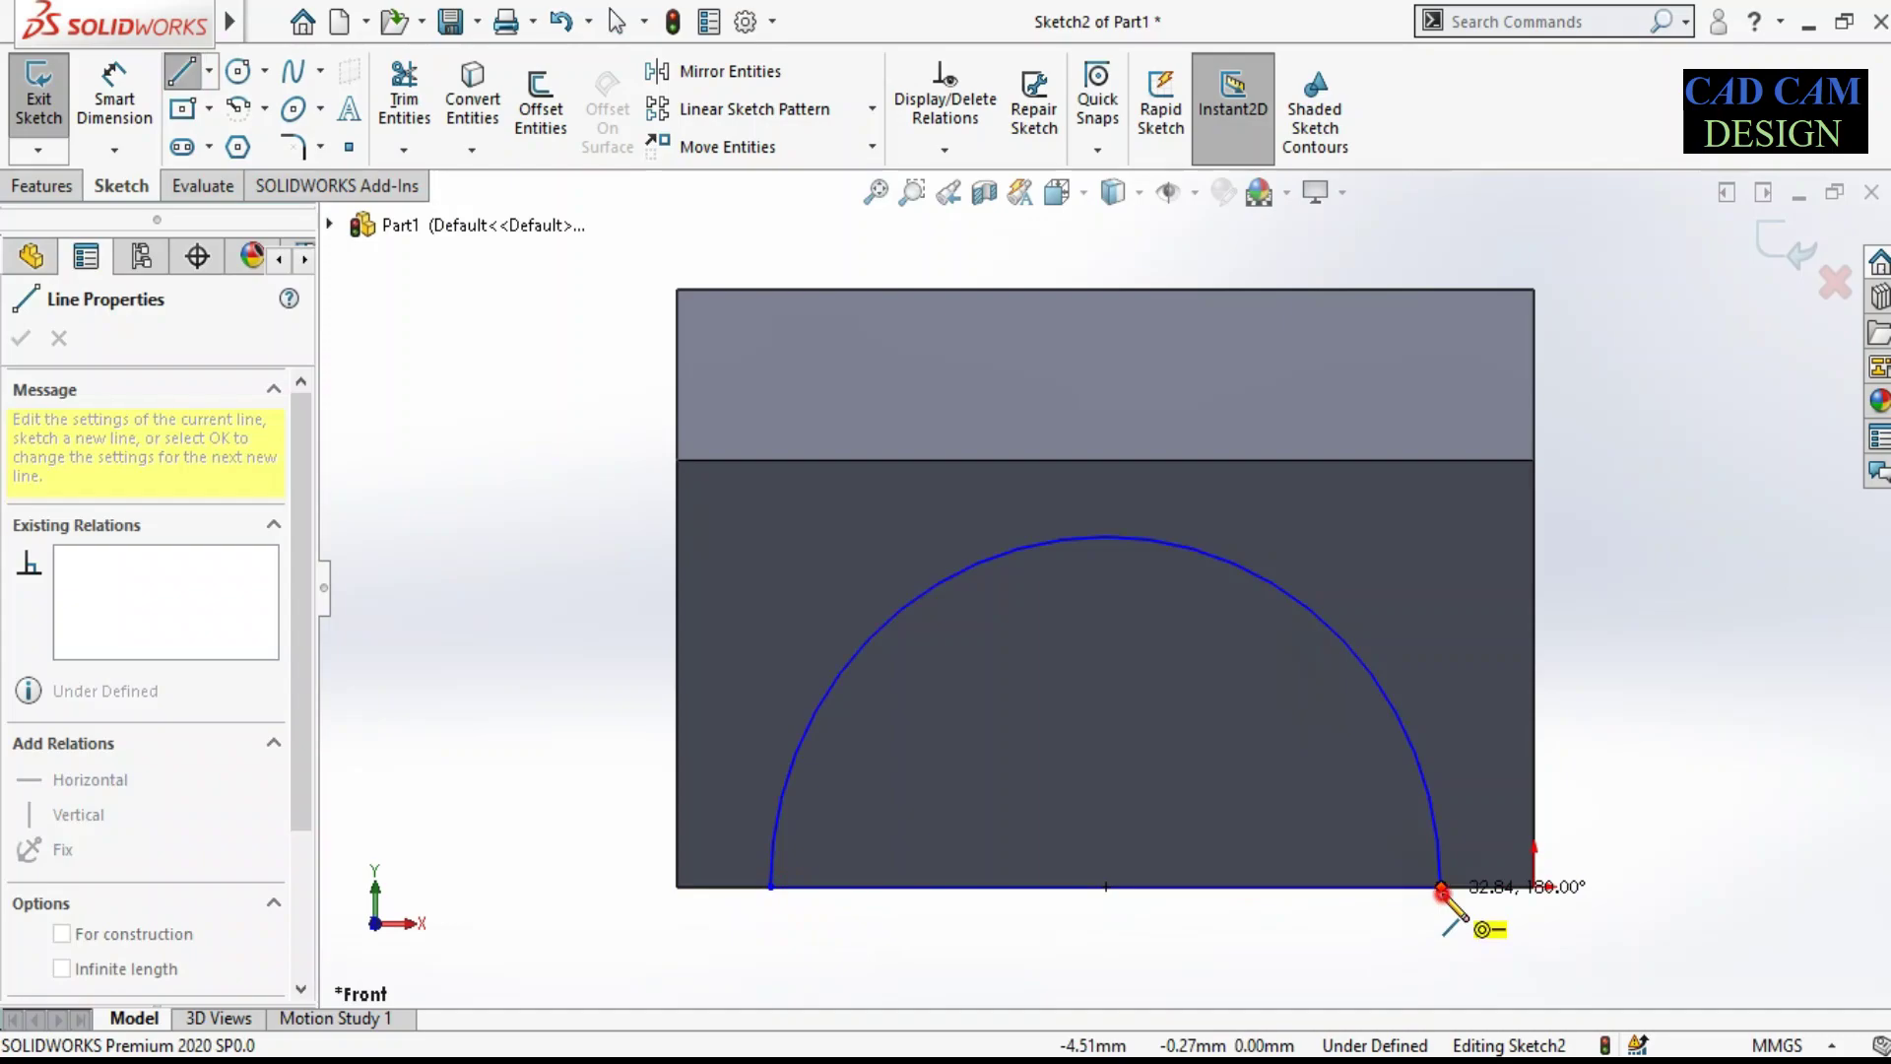
click(1440, 886)
right_click(1625, 708)
click(1572, 726)
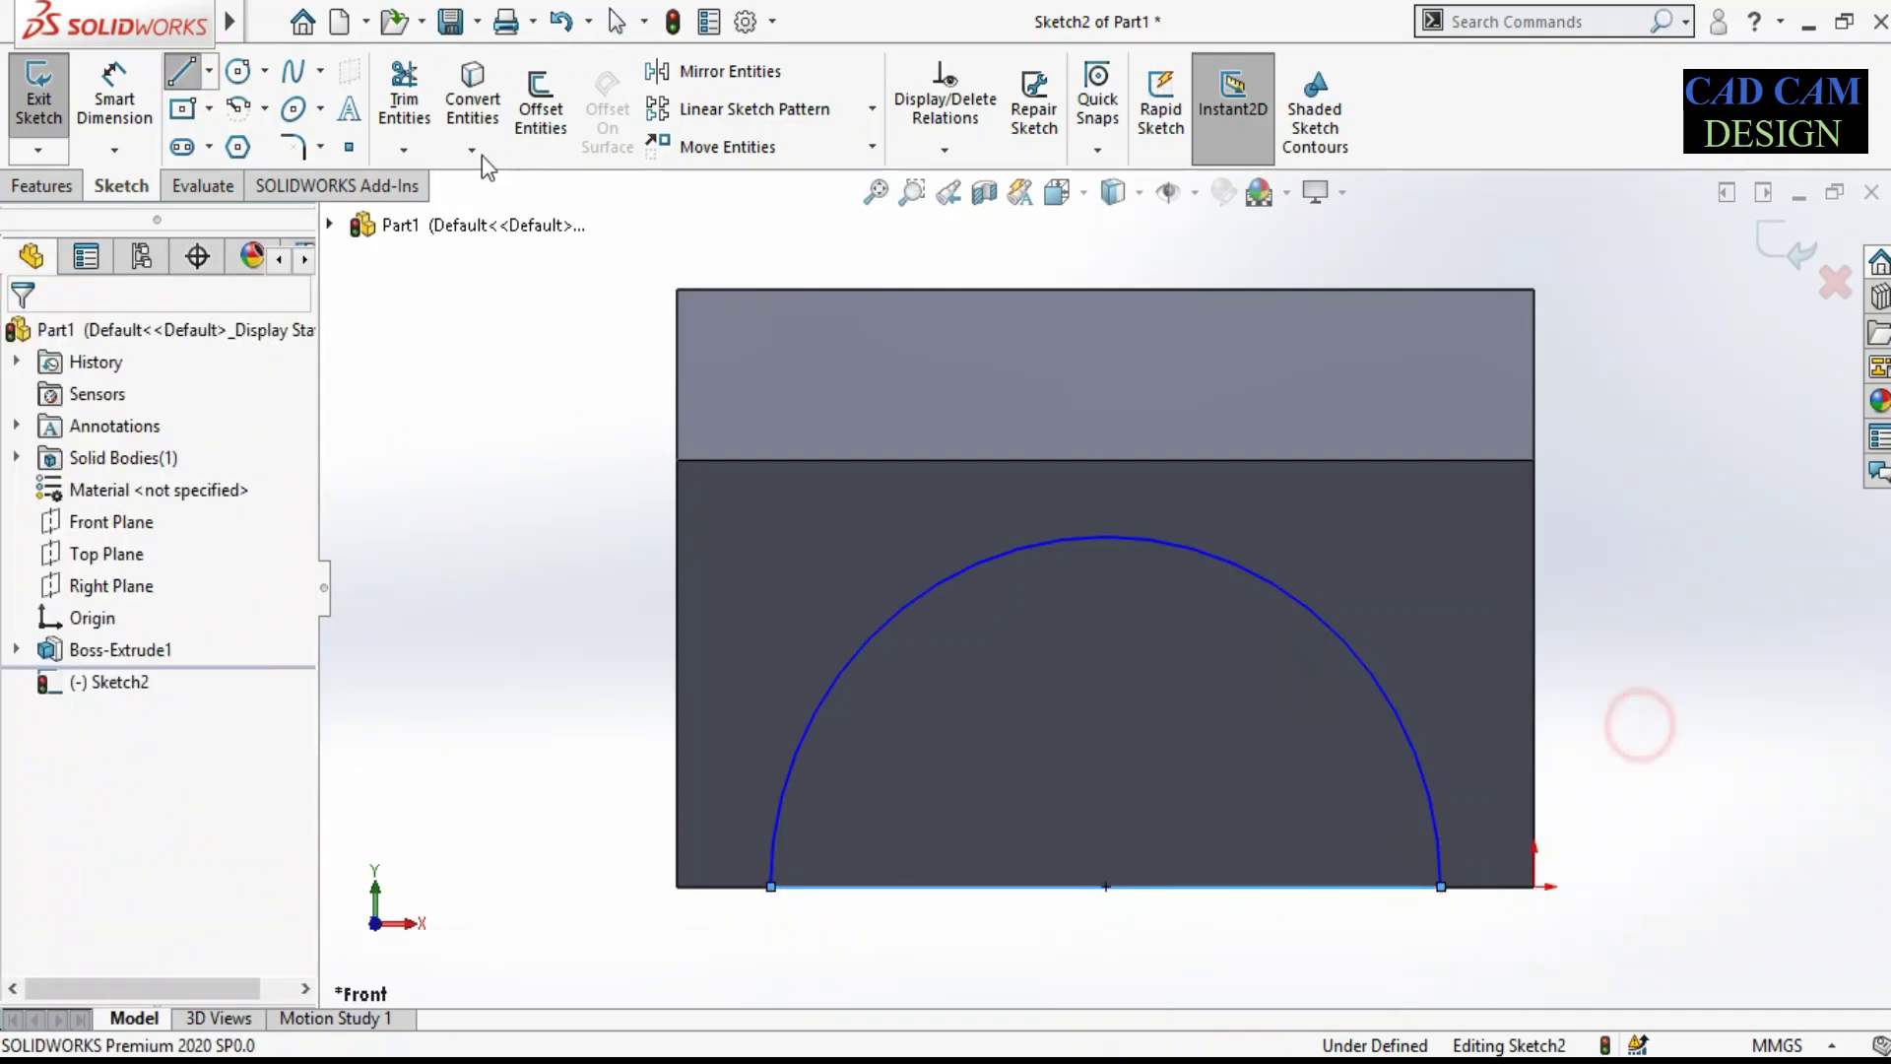
Step: Add an infinite vertical centreline through the arc's centre
click(210, 71)
click(246, 143)
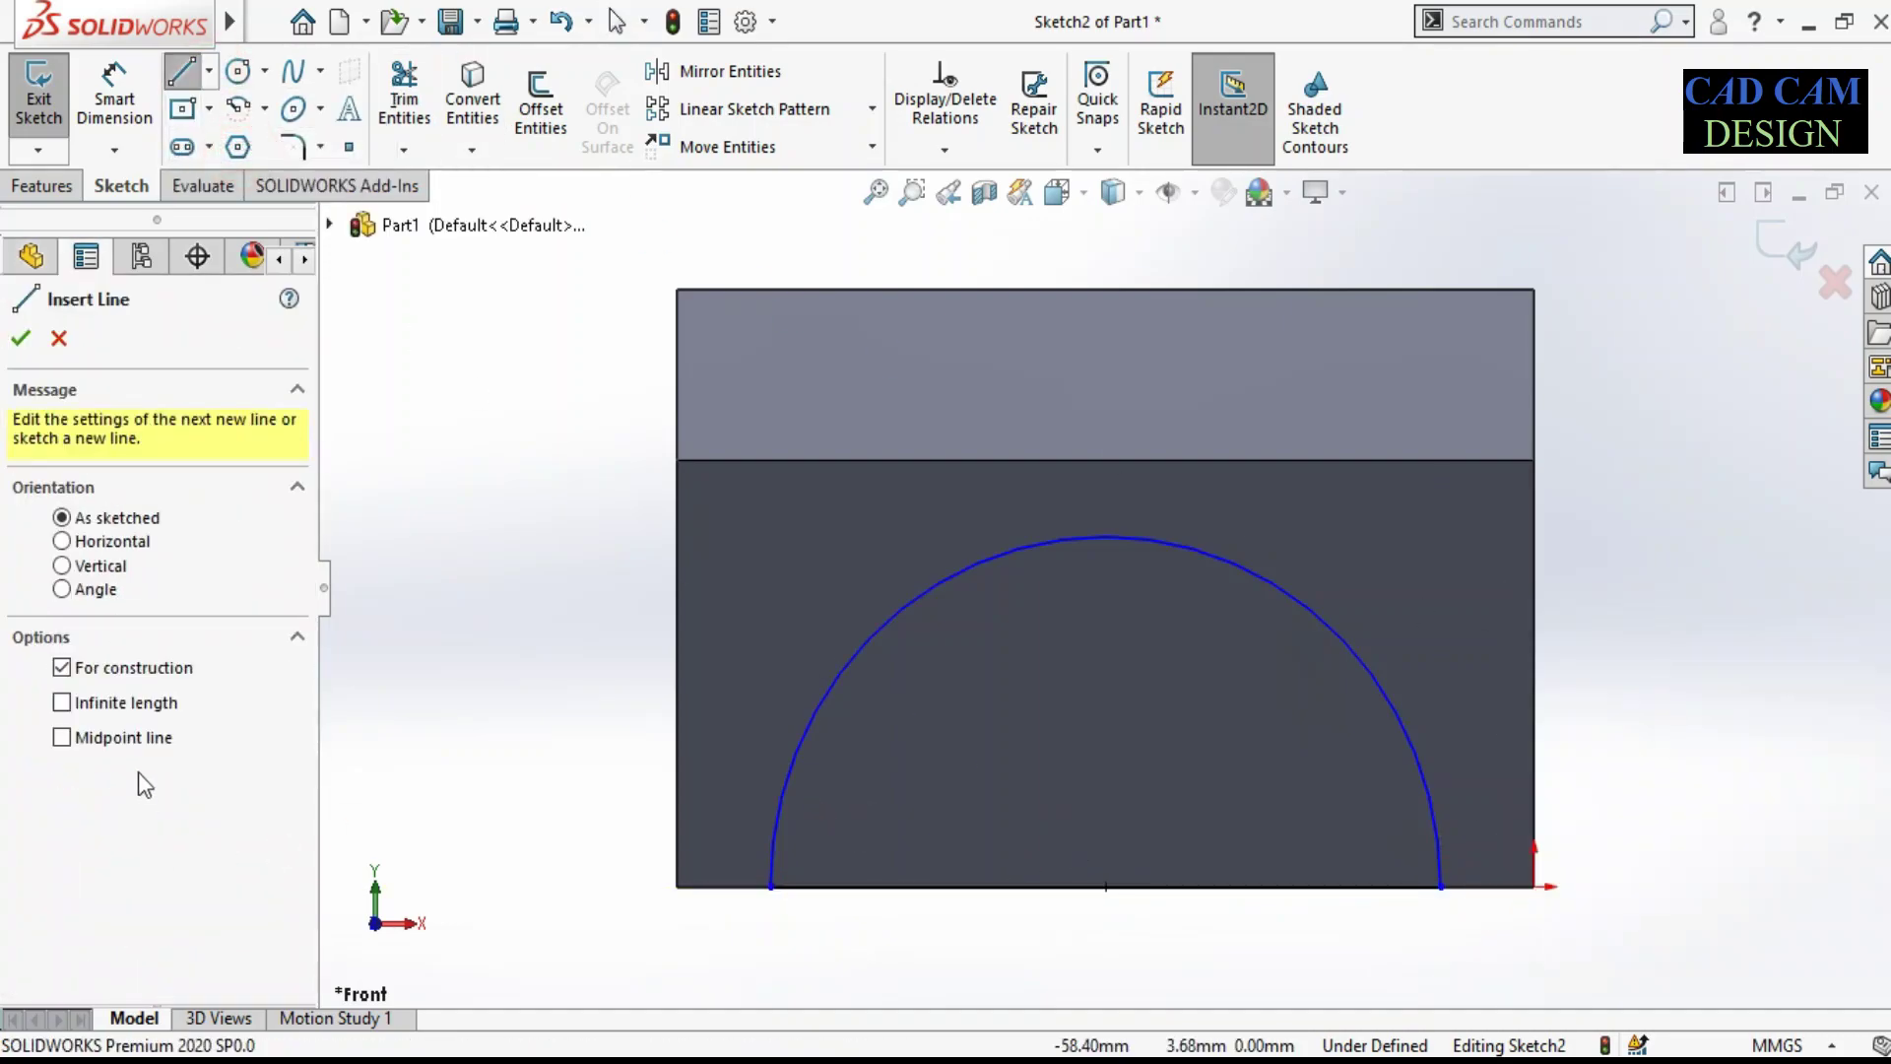
click(135, 706)
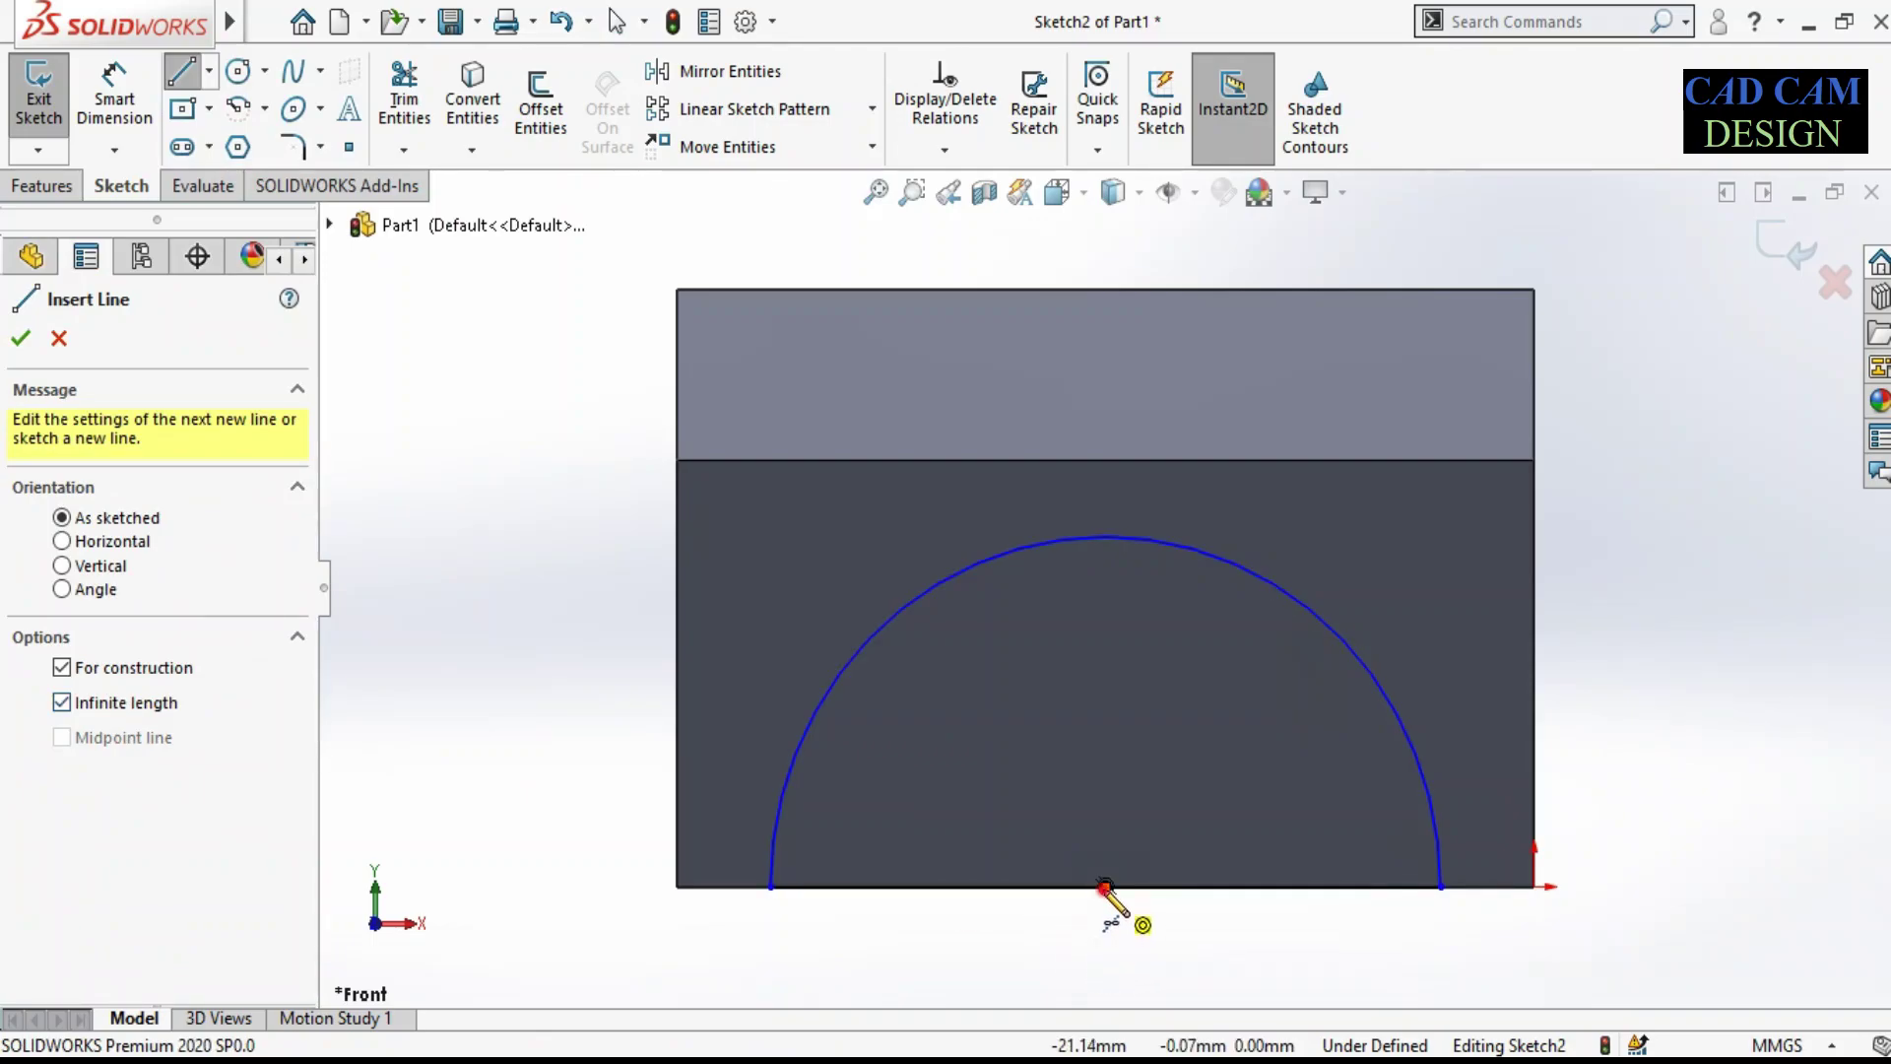
click(1105, 886)
click(1118, 730)
right_click(1200, 676)
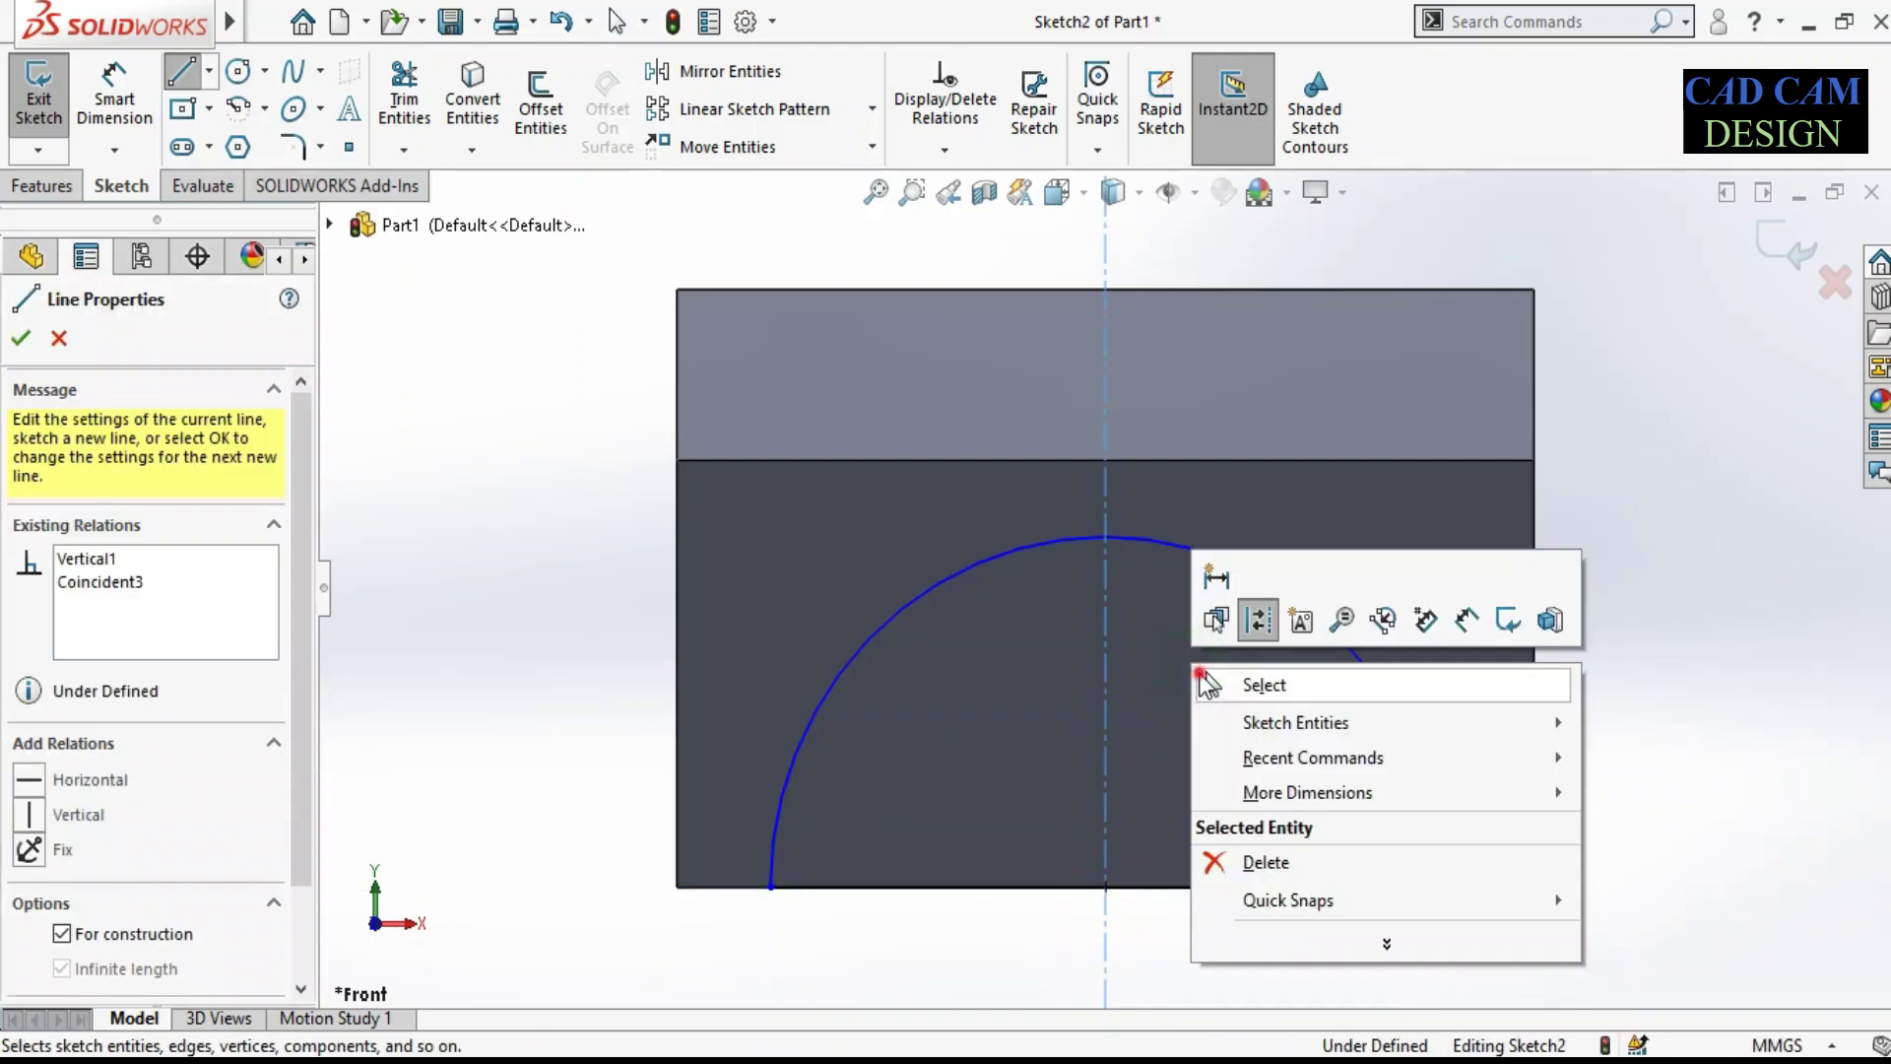
click(1200, 679)
Step: Dimension the arc radius to 12 mm and zoom out to an angled view
right_drag(1300, 929, 1313, 704)
click(1334, 628)
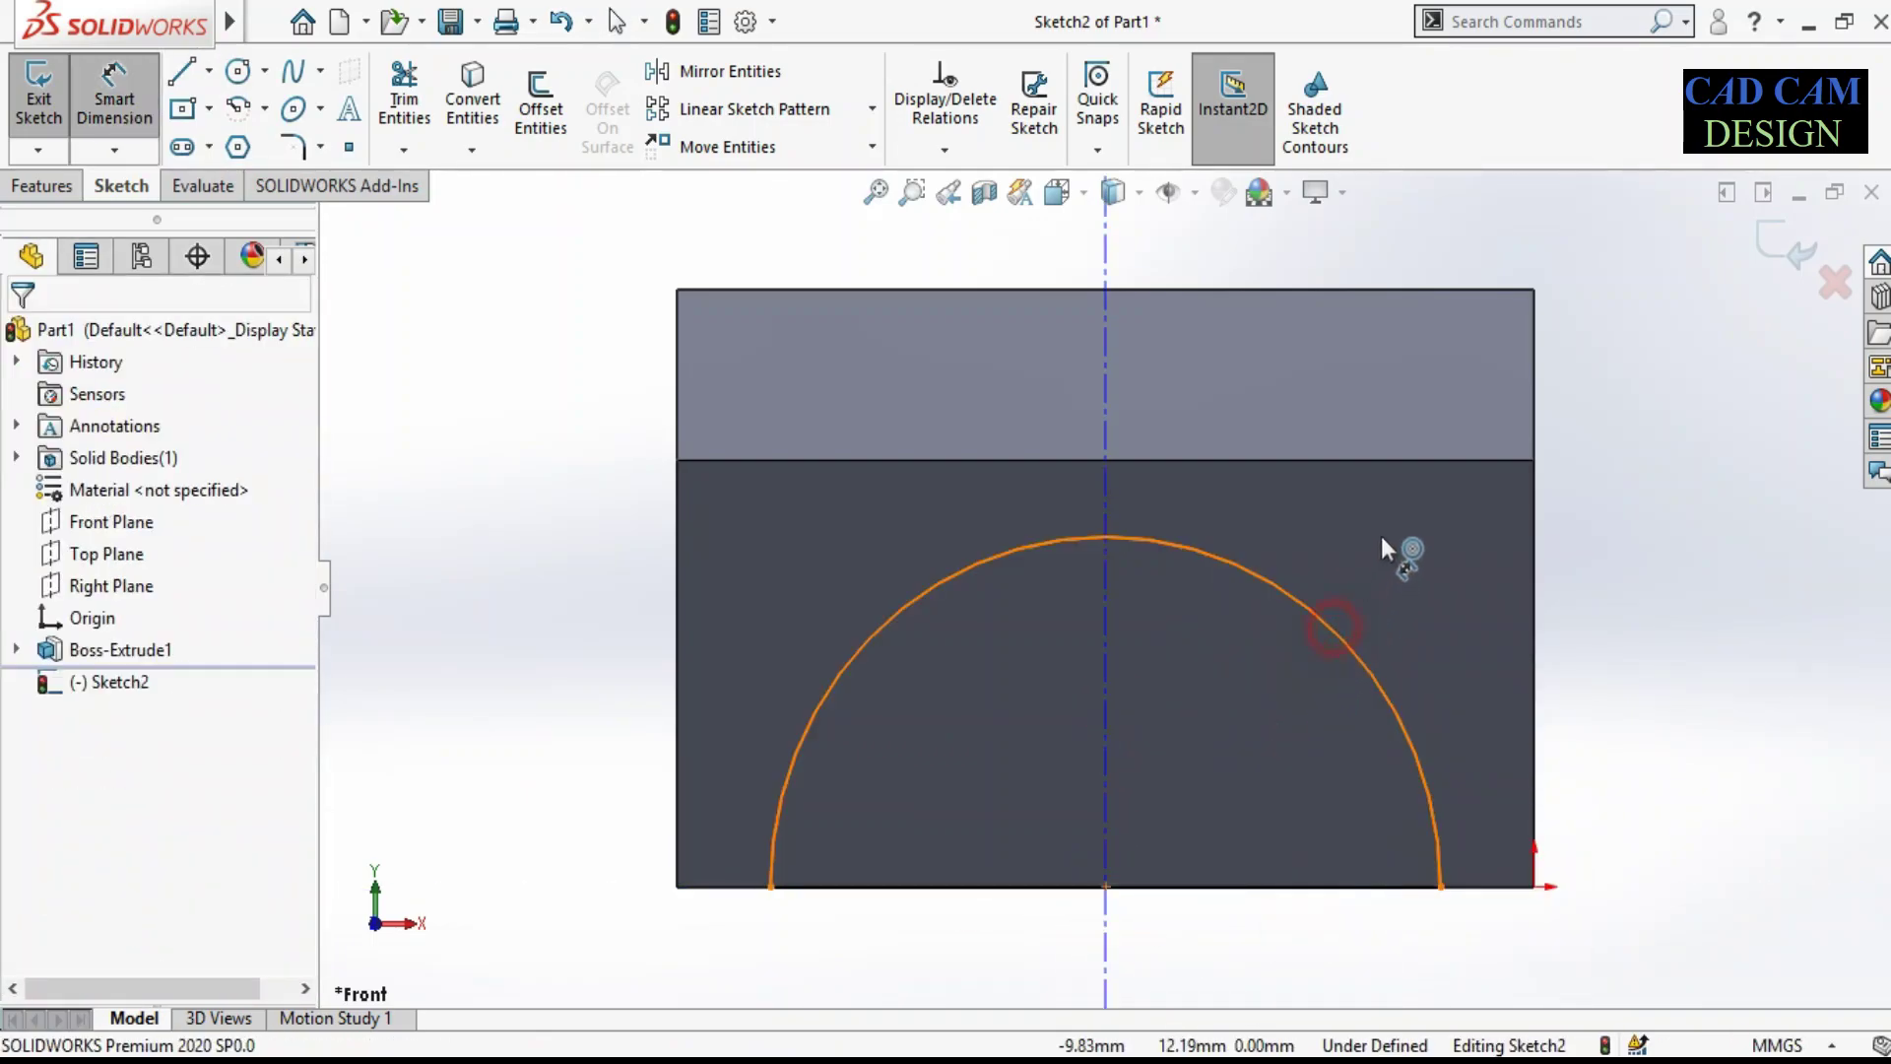
click(1389, 532)
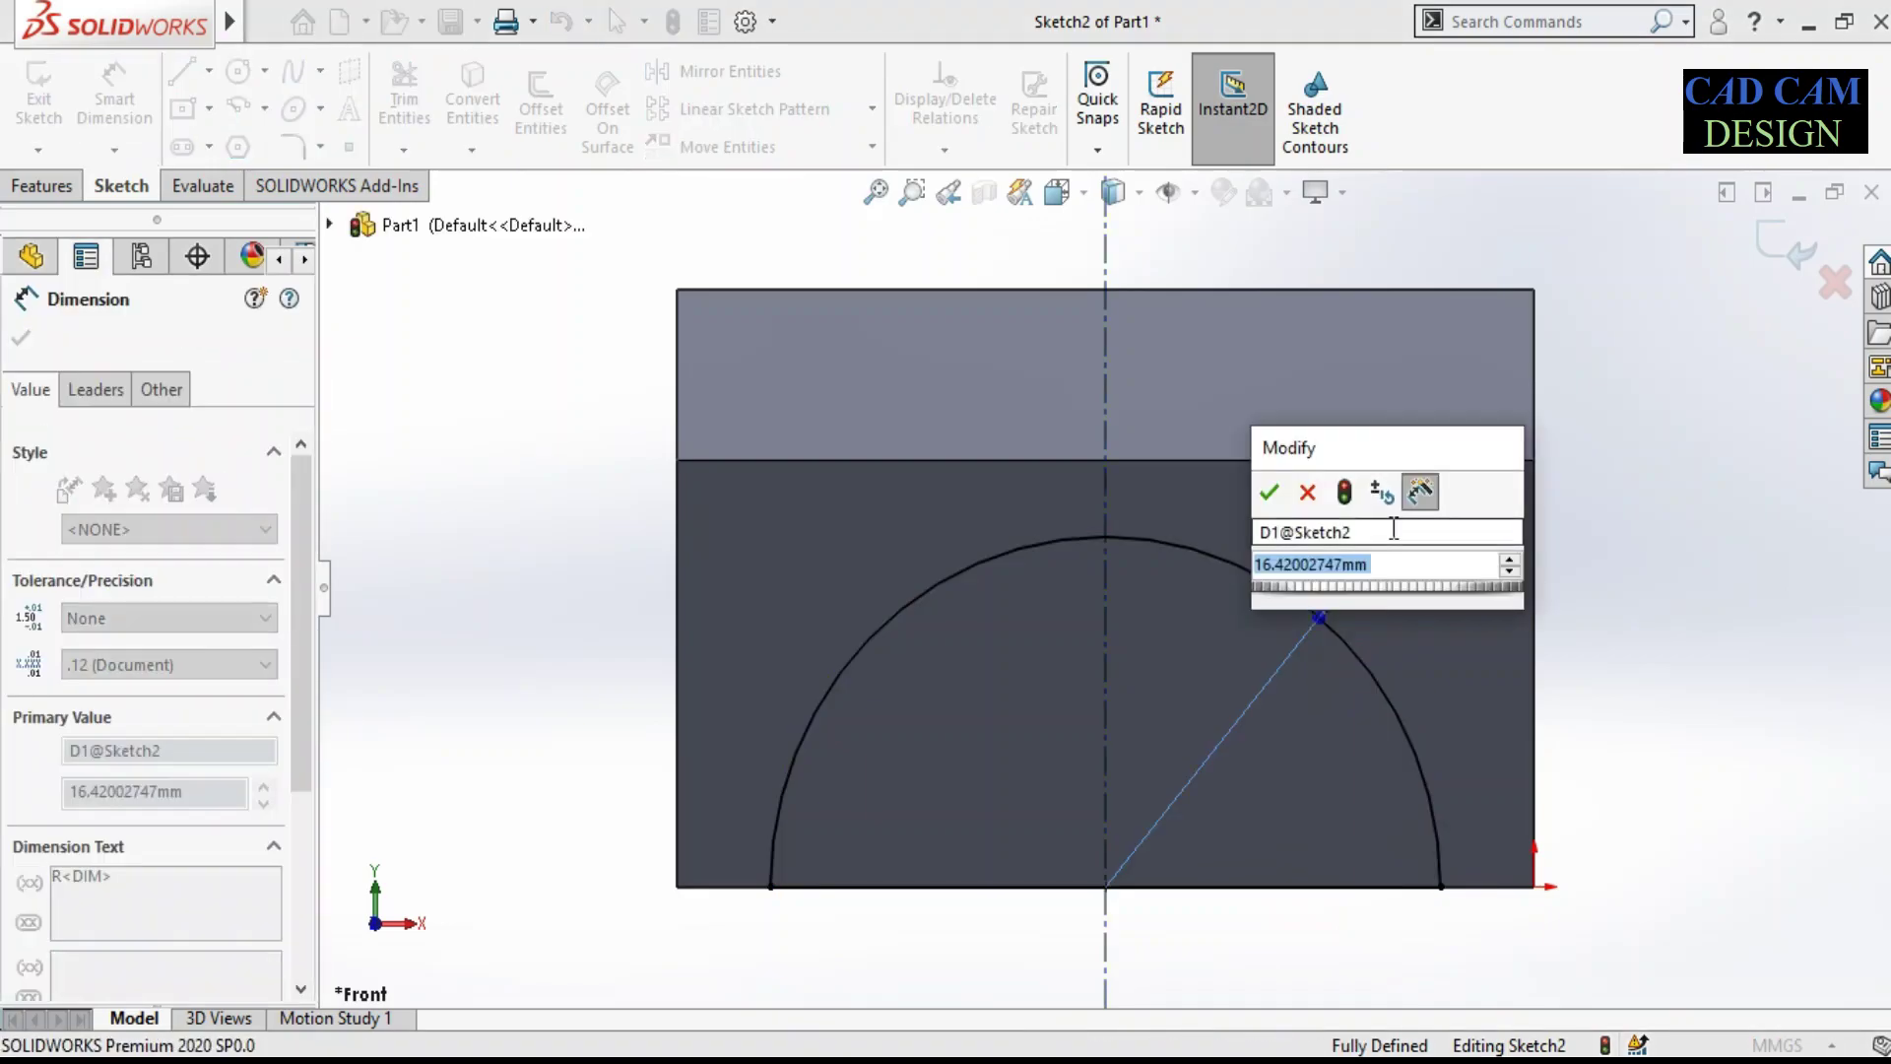
text(12)
key(Return)
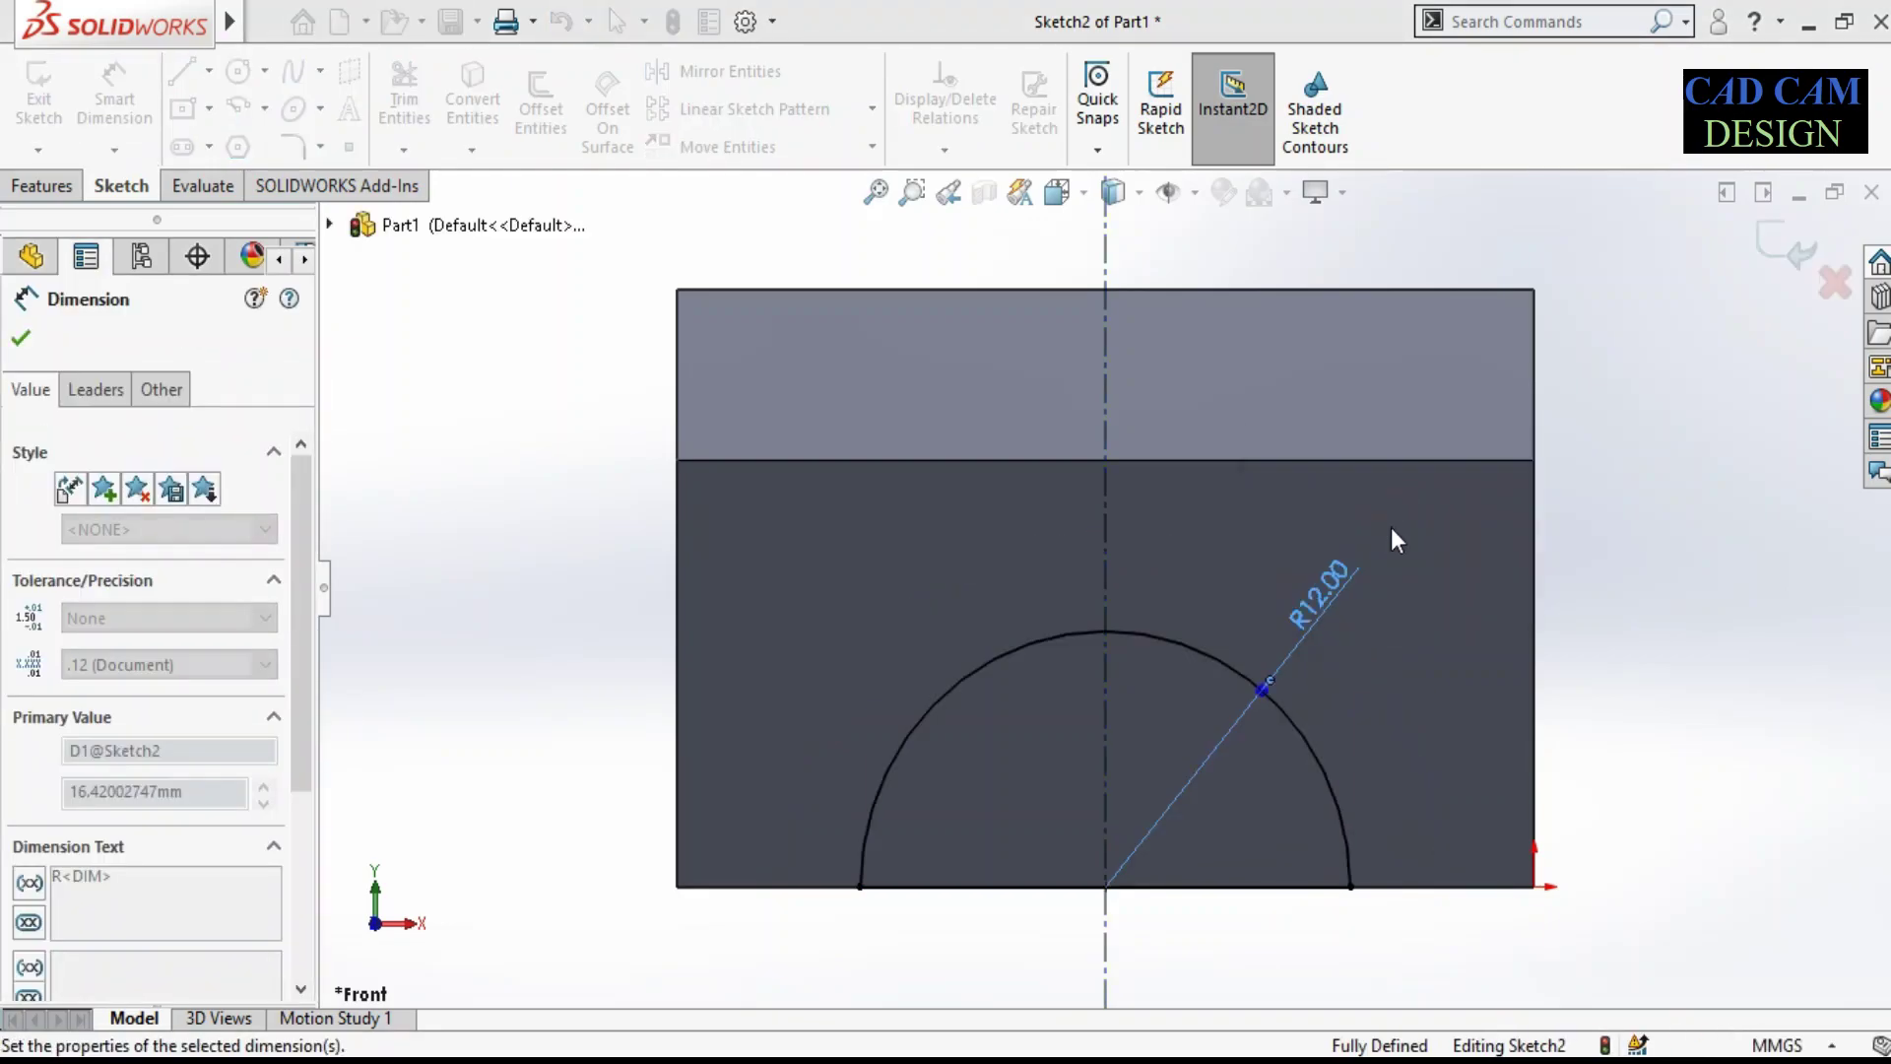
key(f)
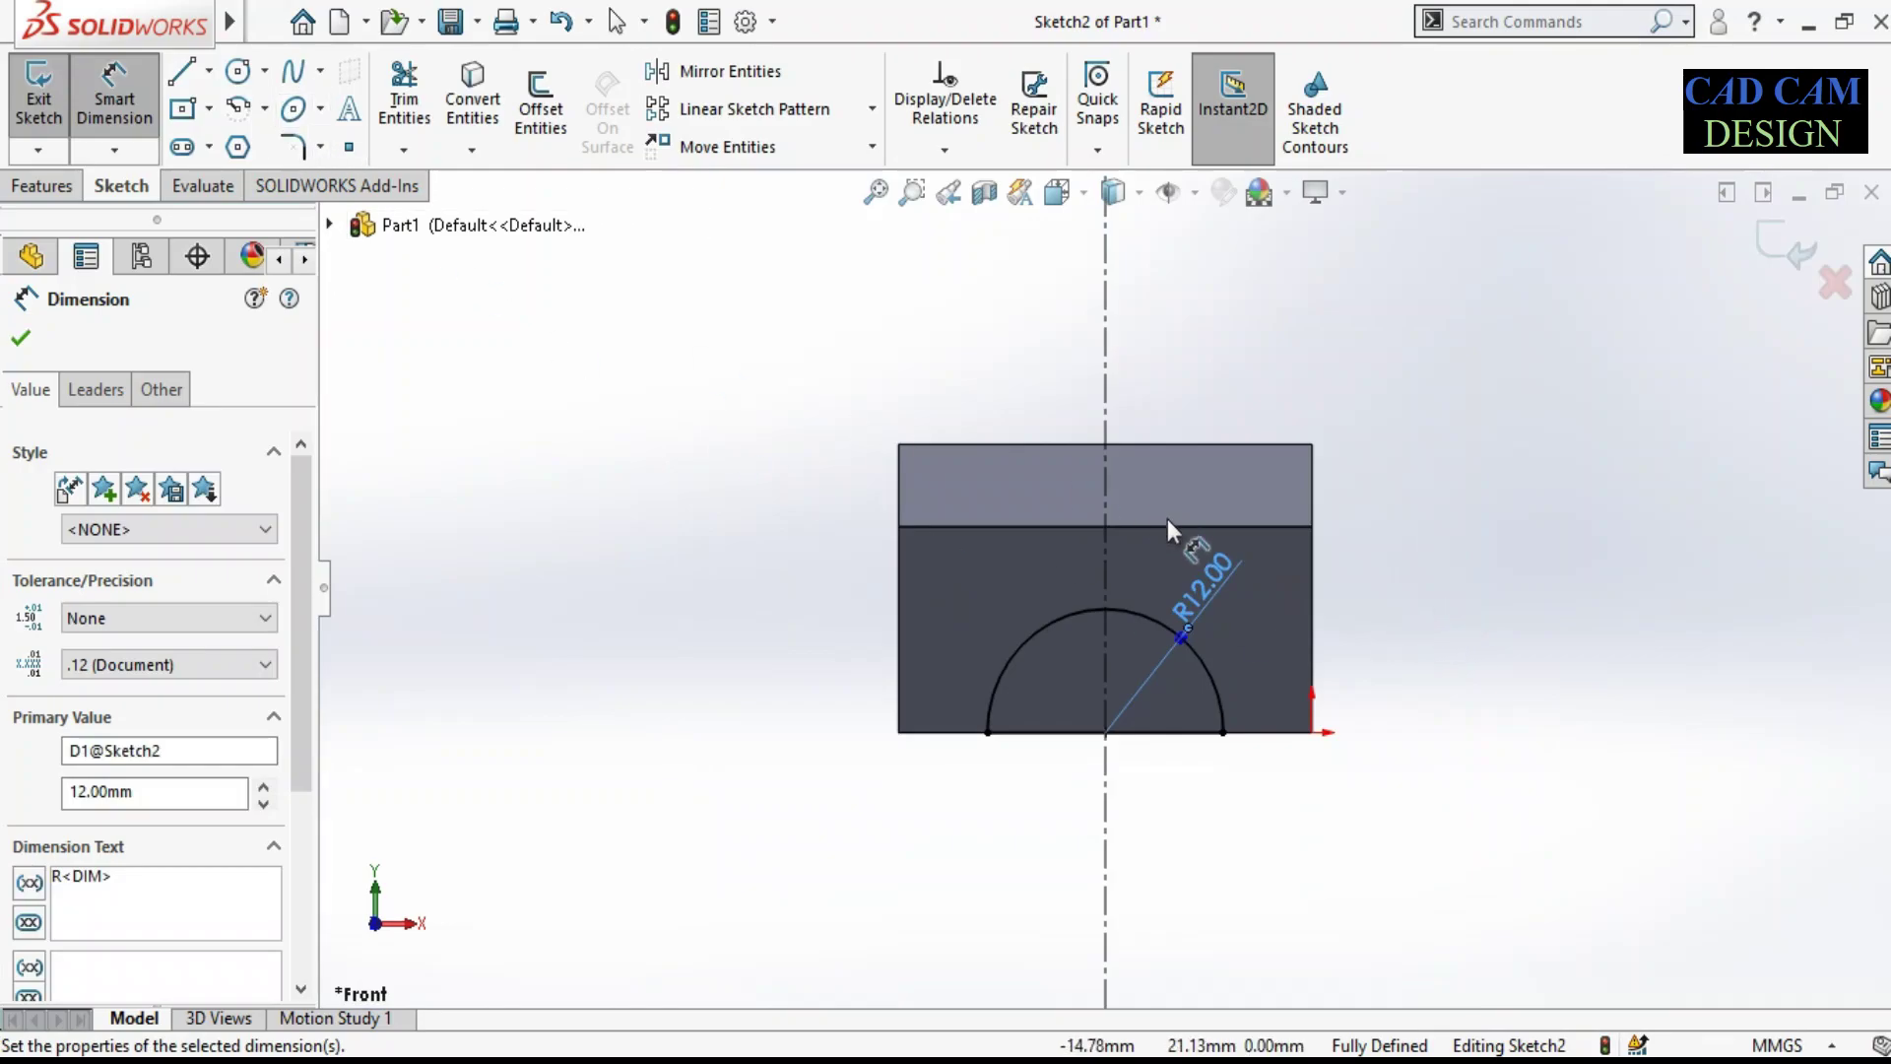
middle_drag(1177, 529, 1134, 567)
key(Escape)
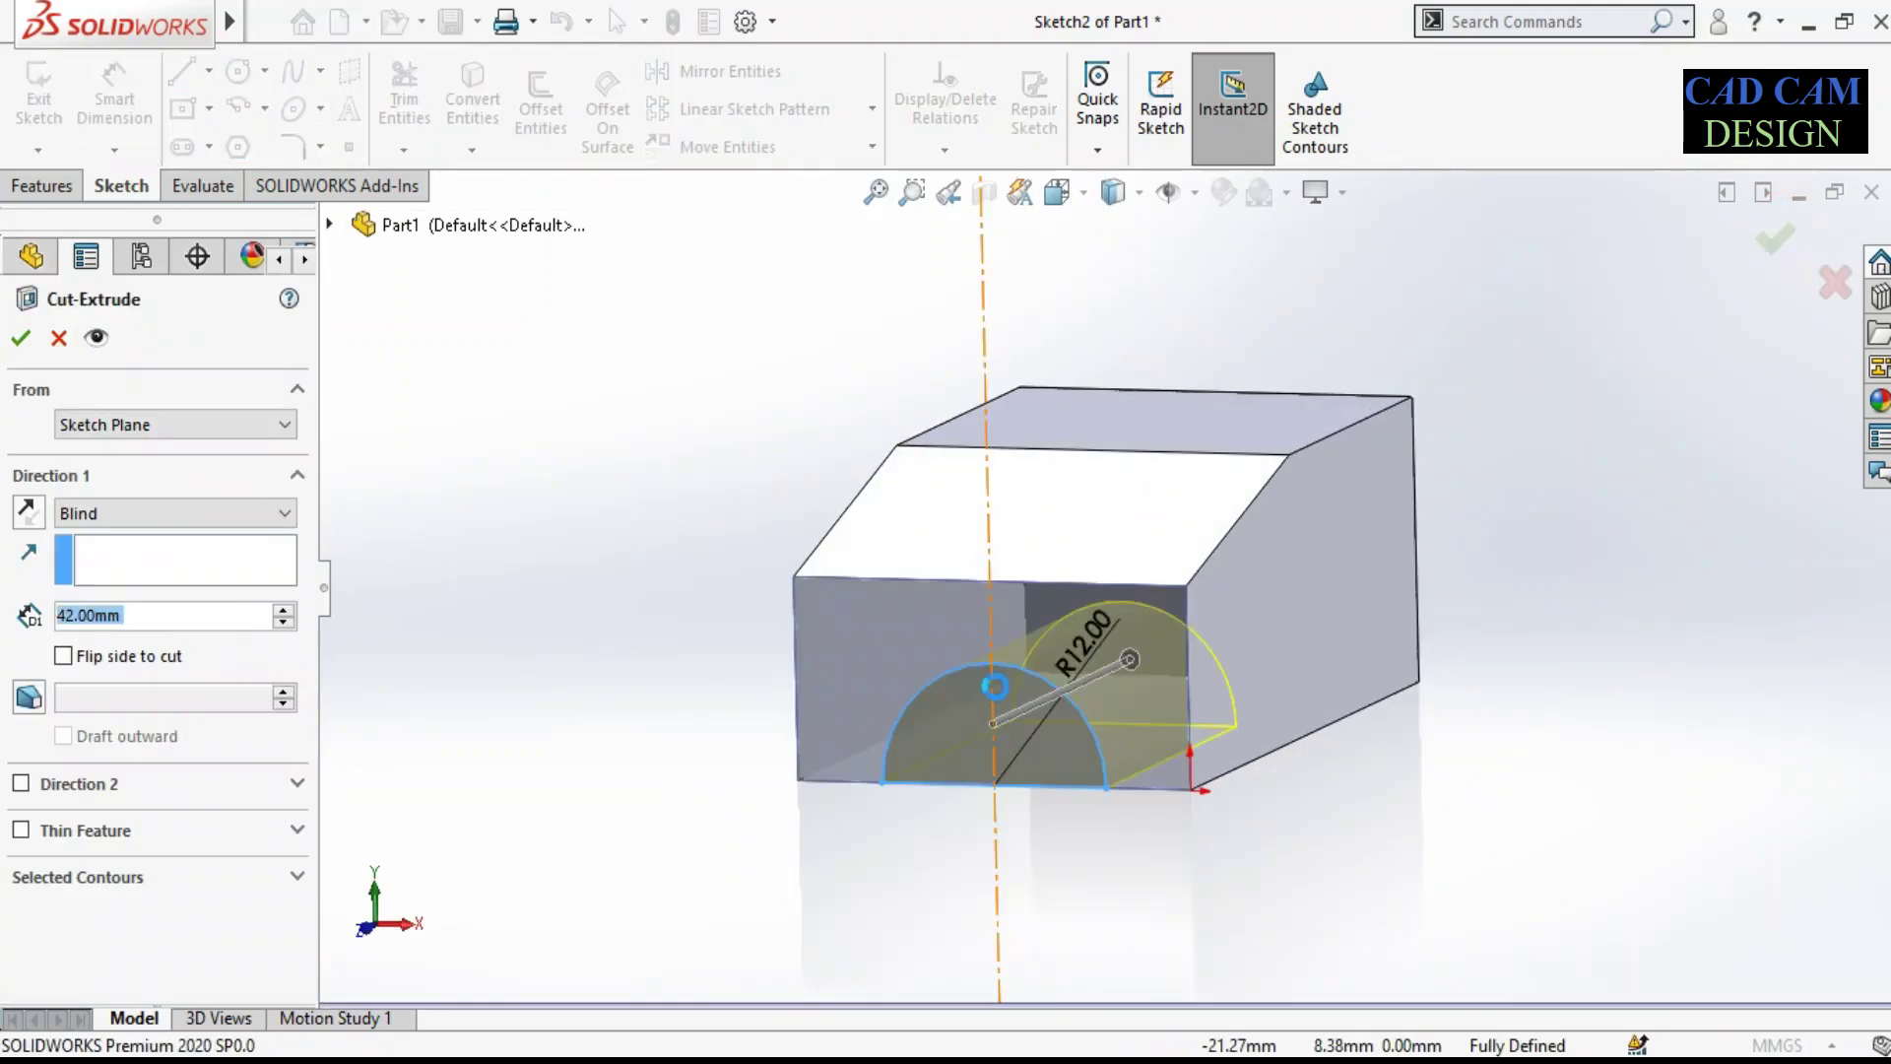
Step: Extrude-cut the semicircle sketch with a Through All end condition to form the arch
mouse_move(985, 701)
middle_down()
mouse_move(764, 706)
mouse_move(768, 650)
middle_up()
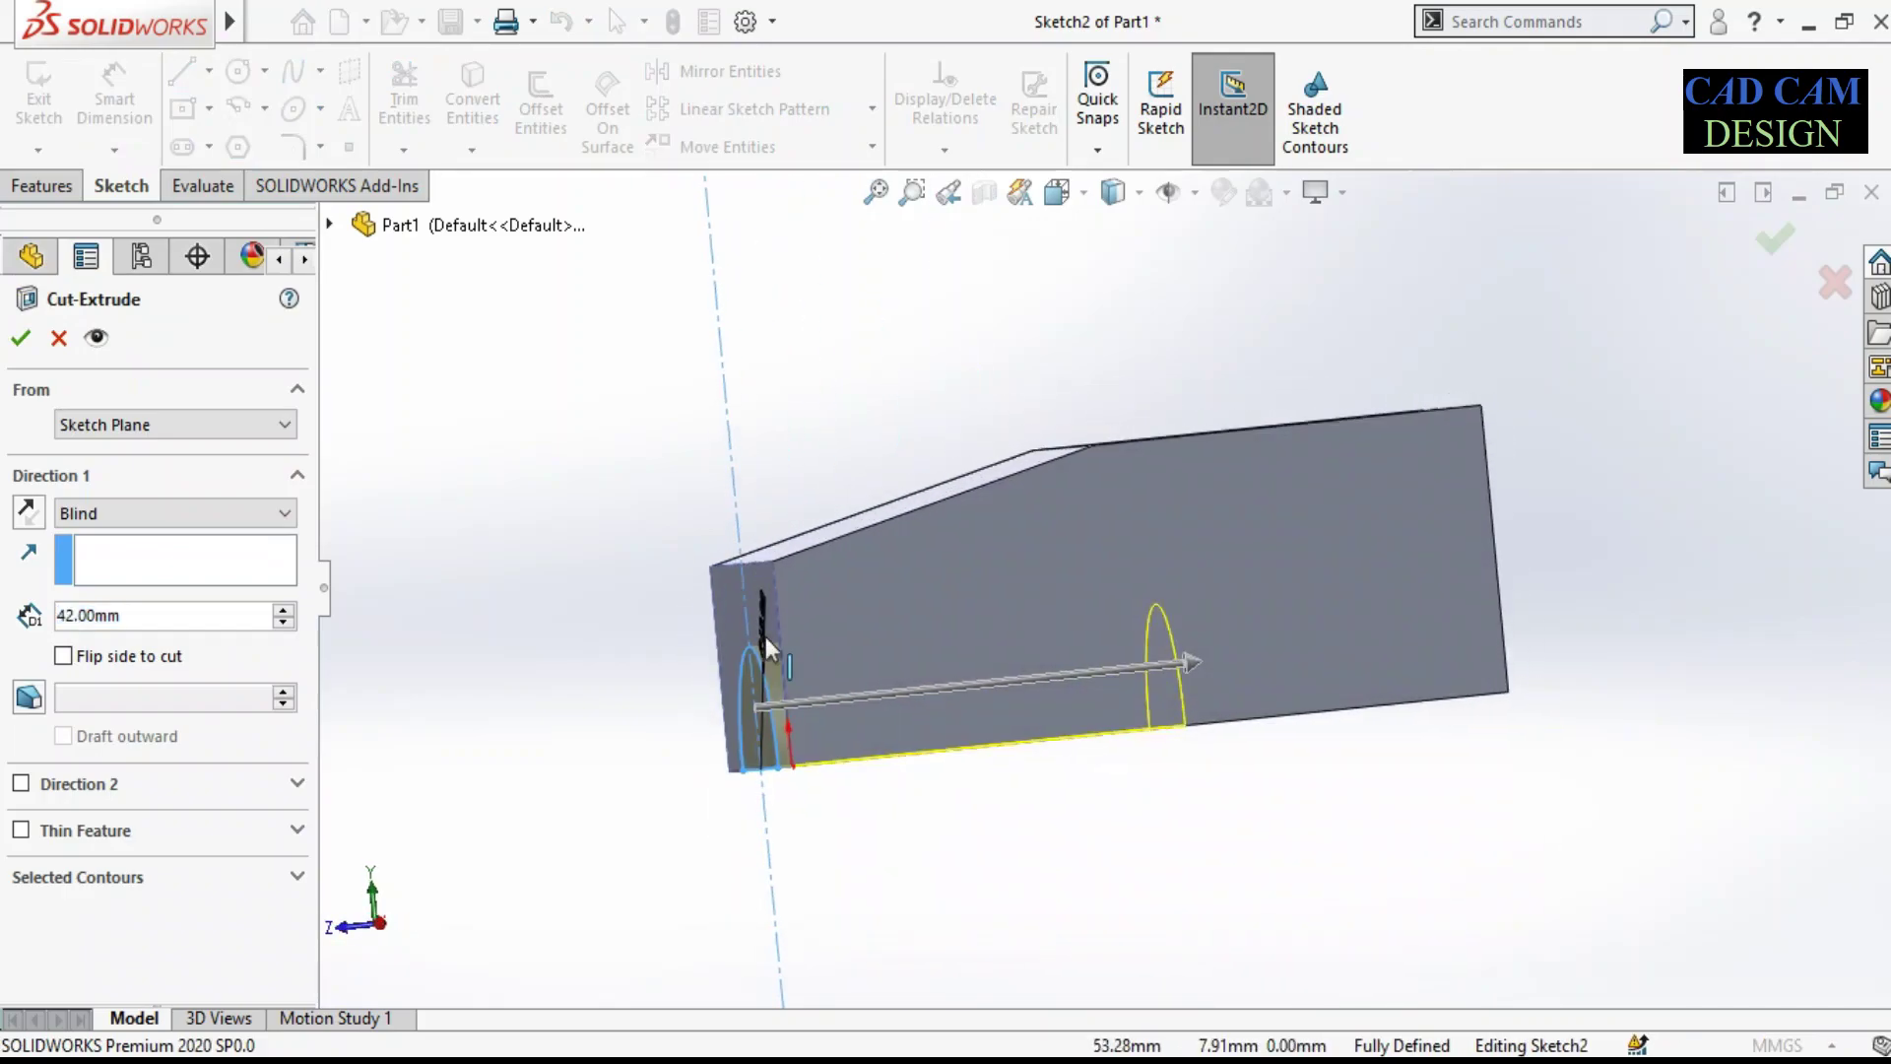
click(153, 512)
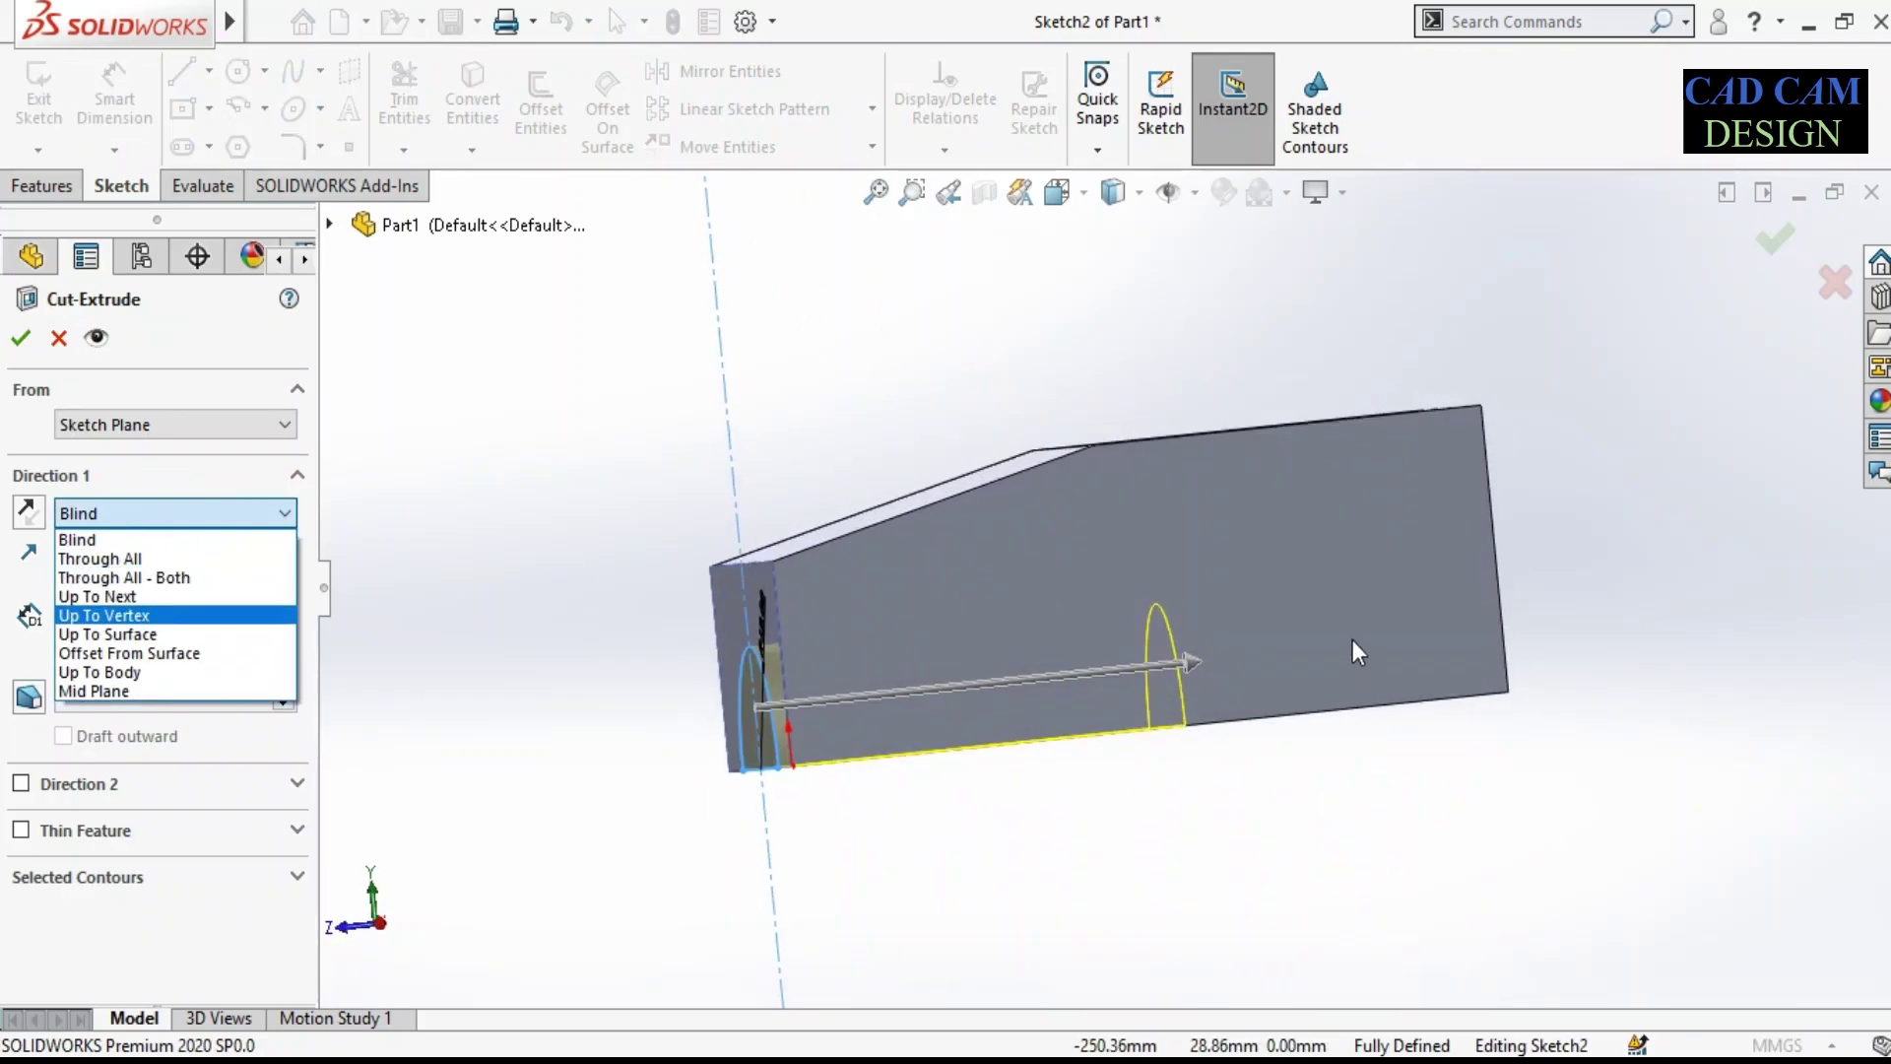
click(650, 800)
middle_drag(1370, 872, 1370, 653)
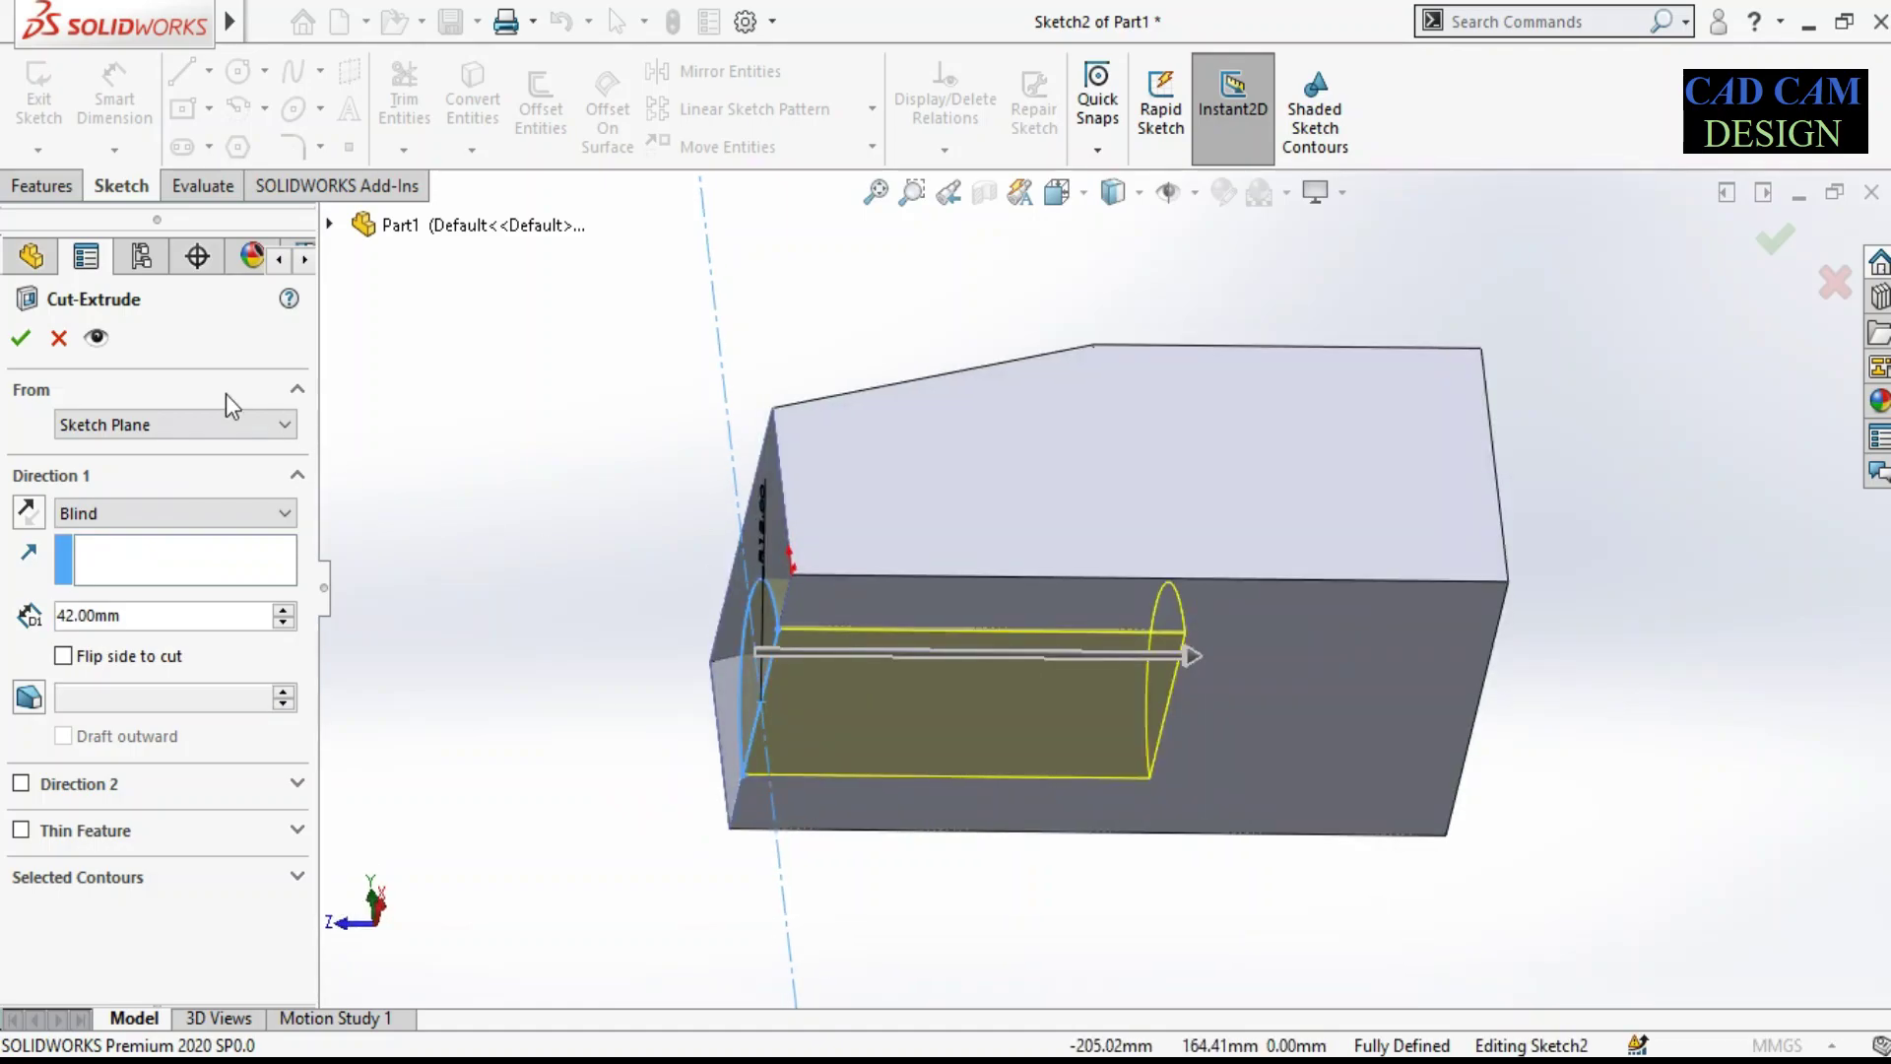
click(162, 517)
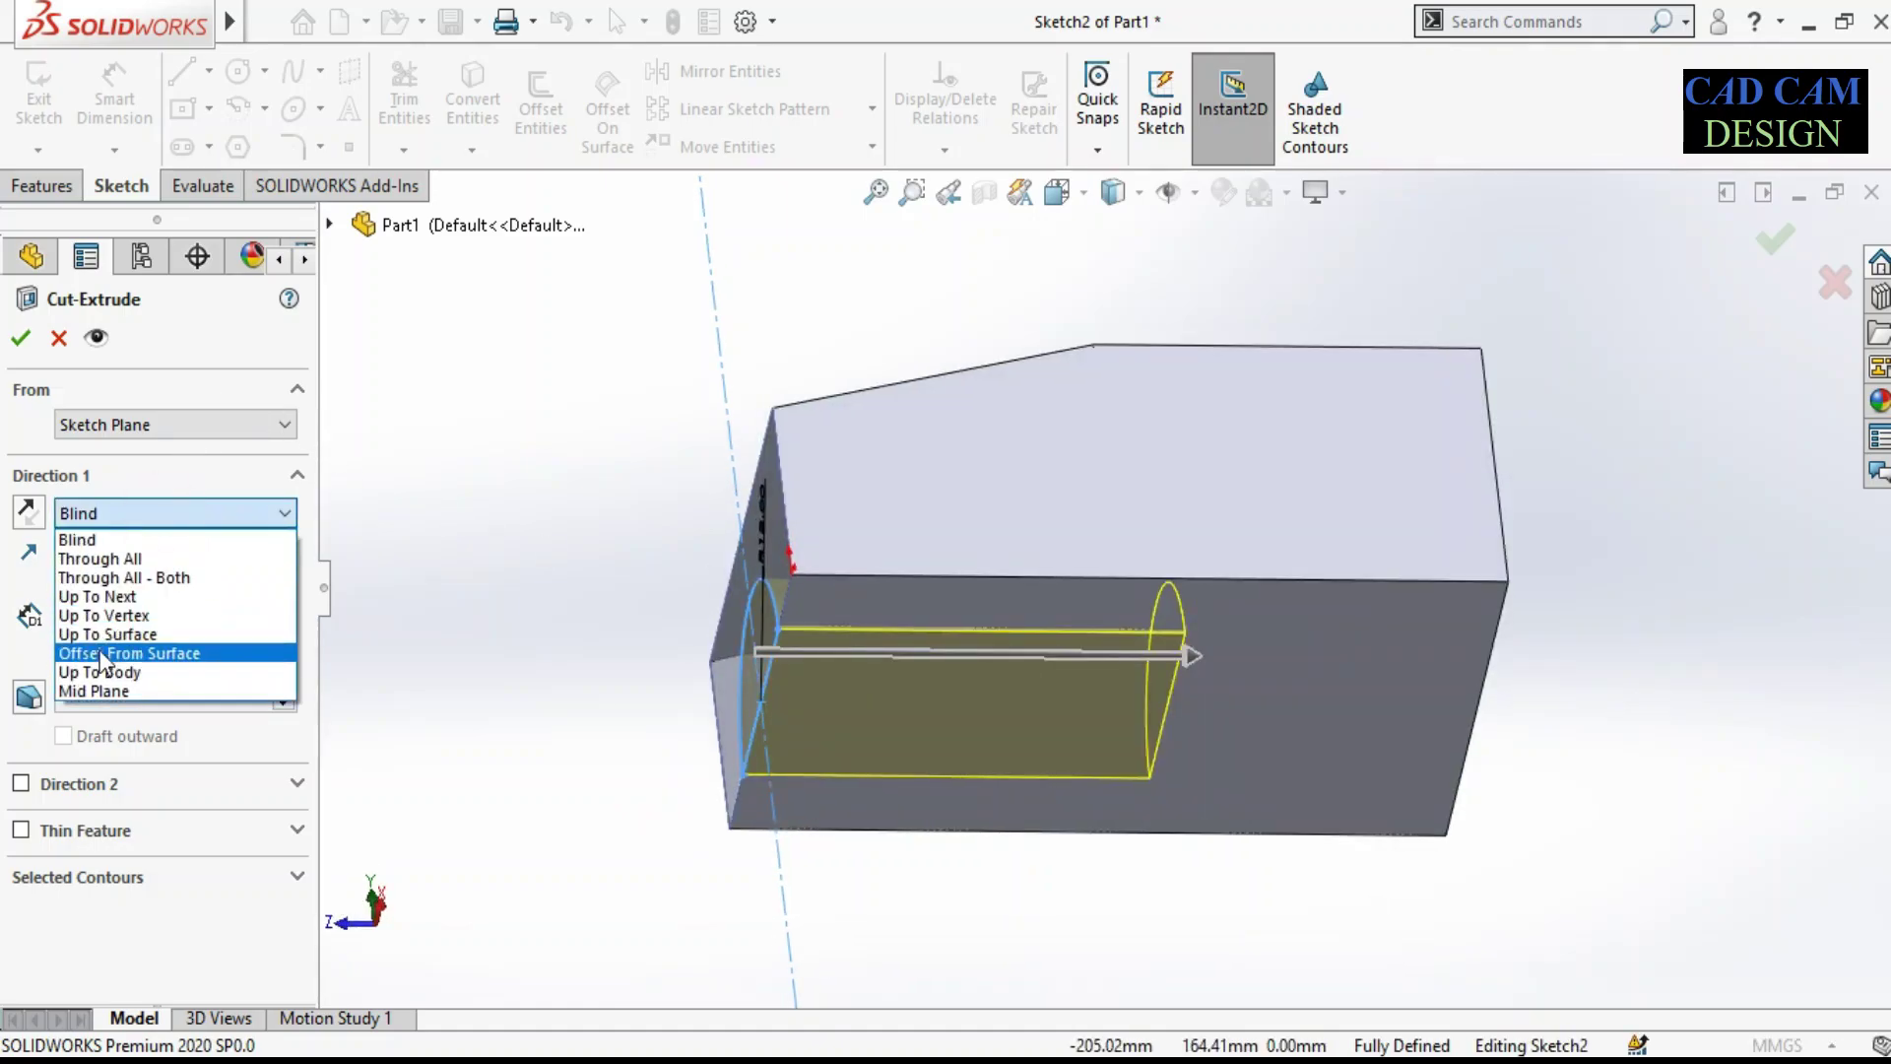
click(133, 557)
middle_drag(1369, 717, 1385, 630)
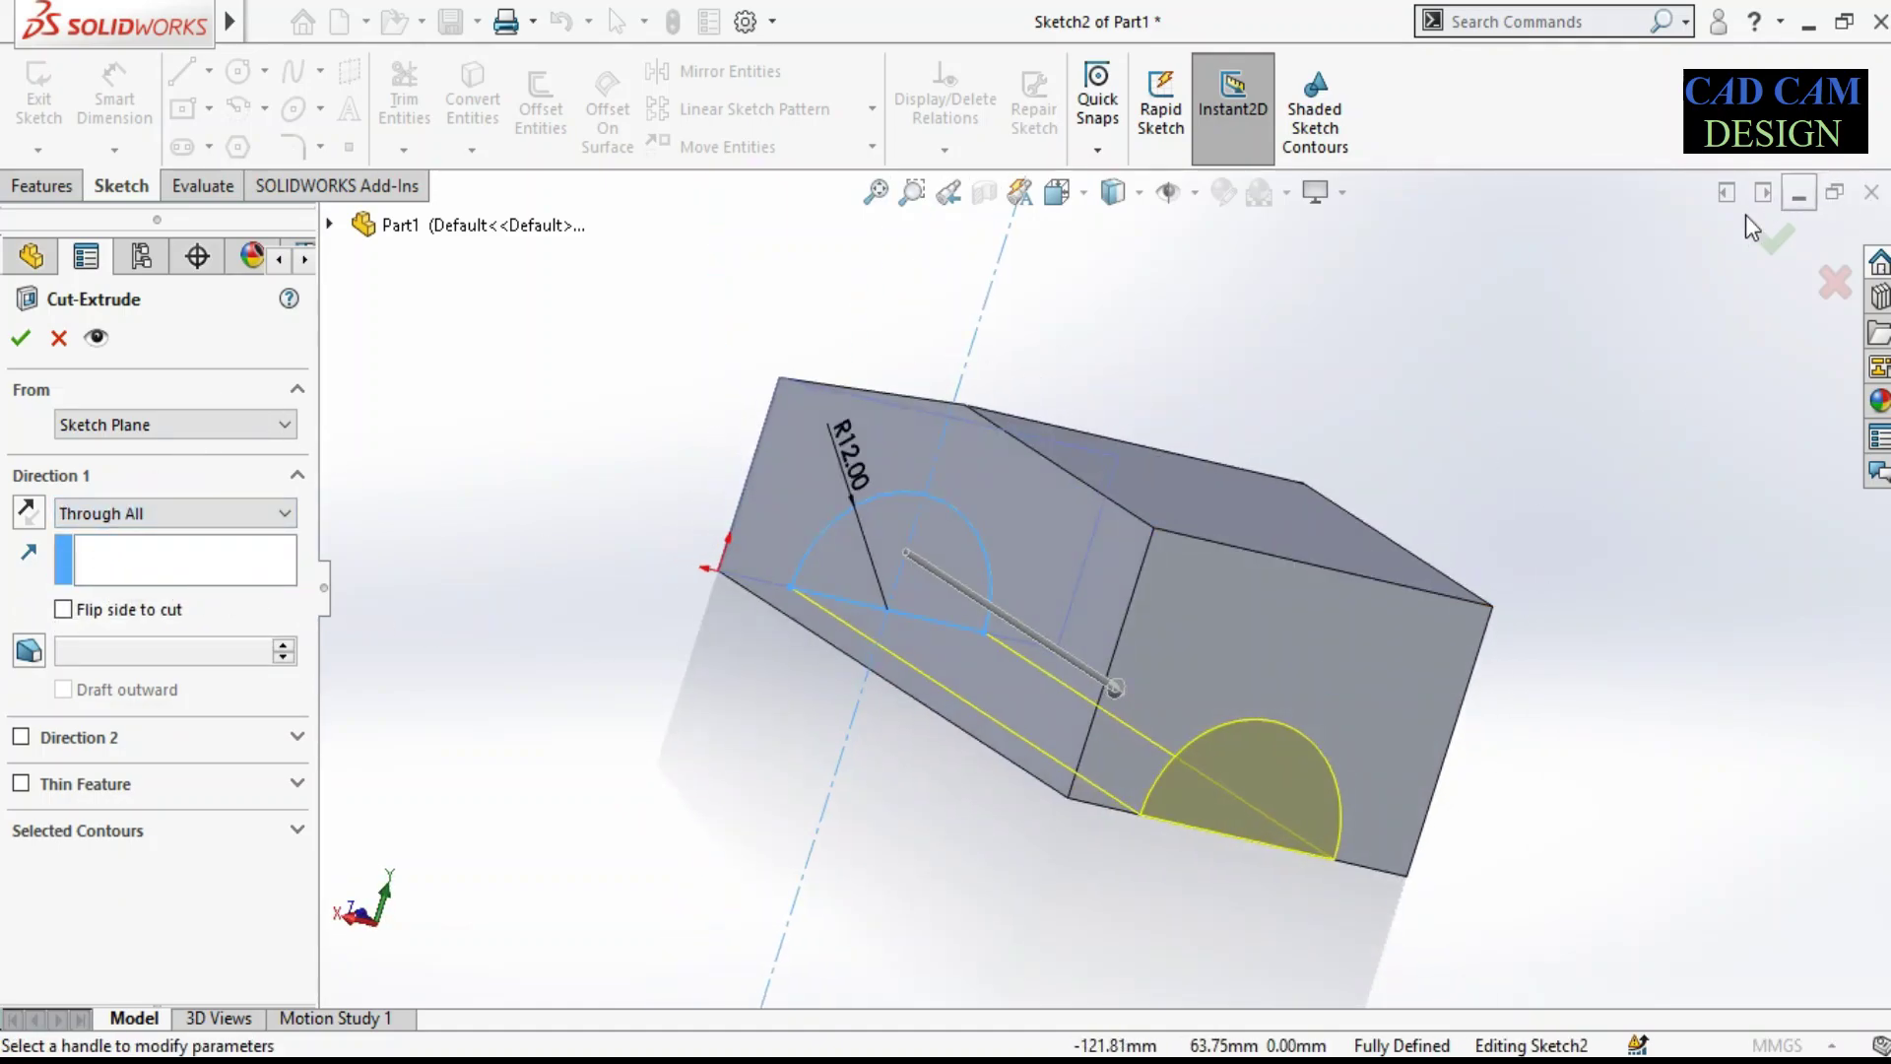
click(1773, 237)
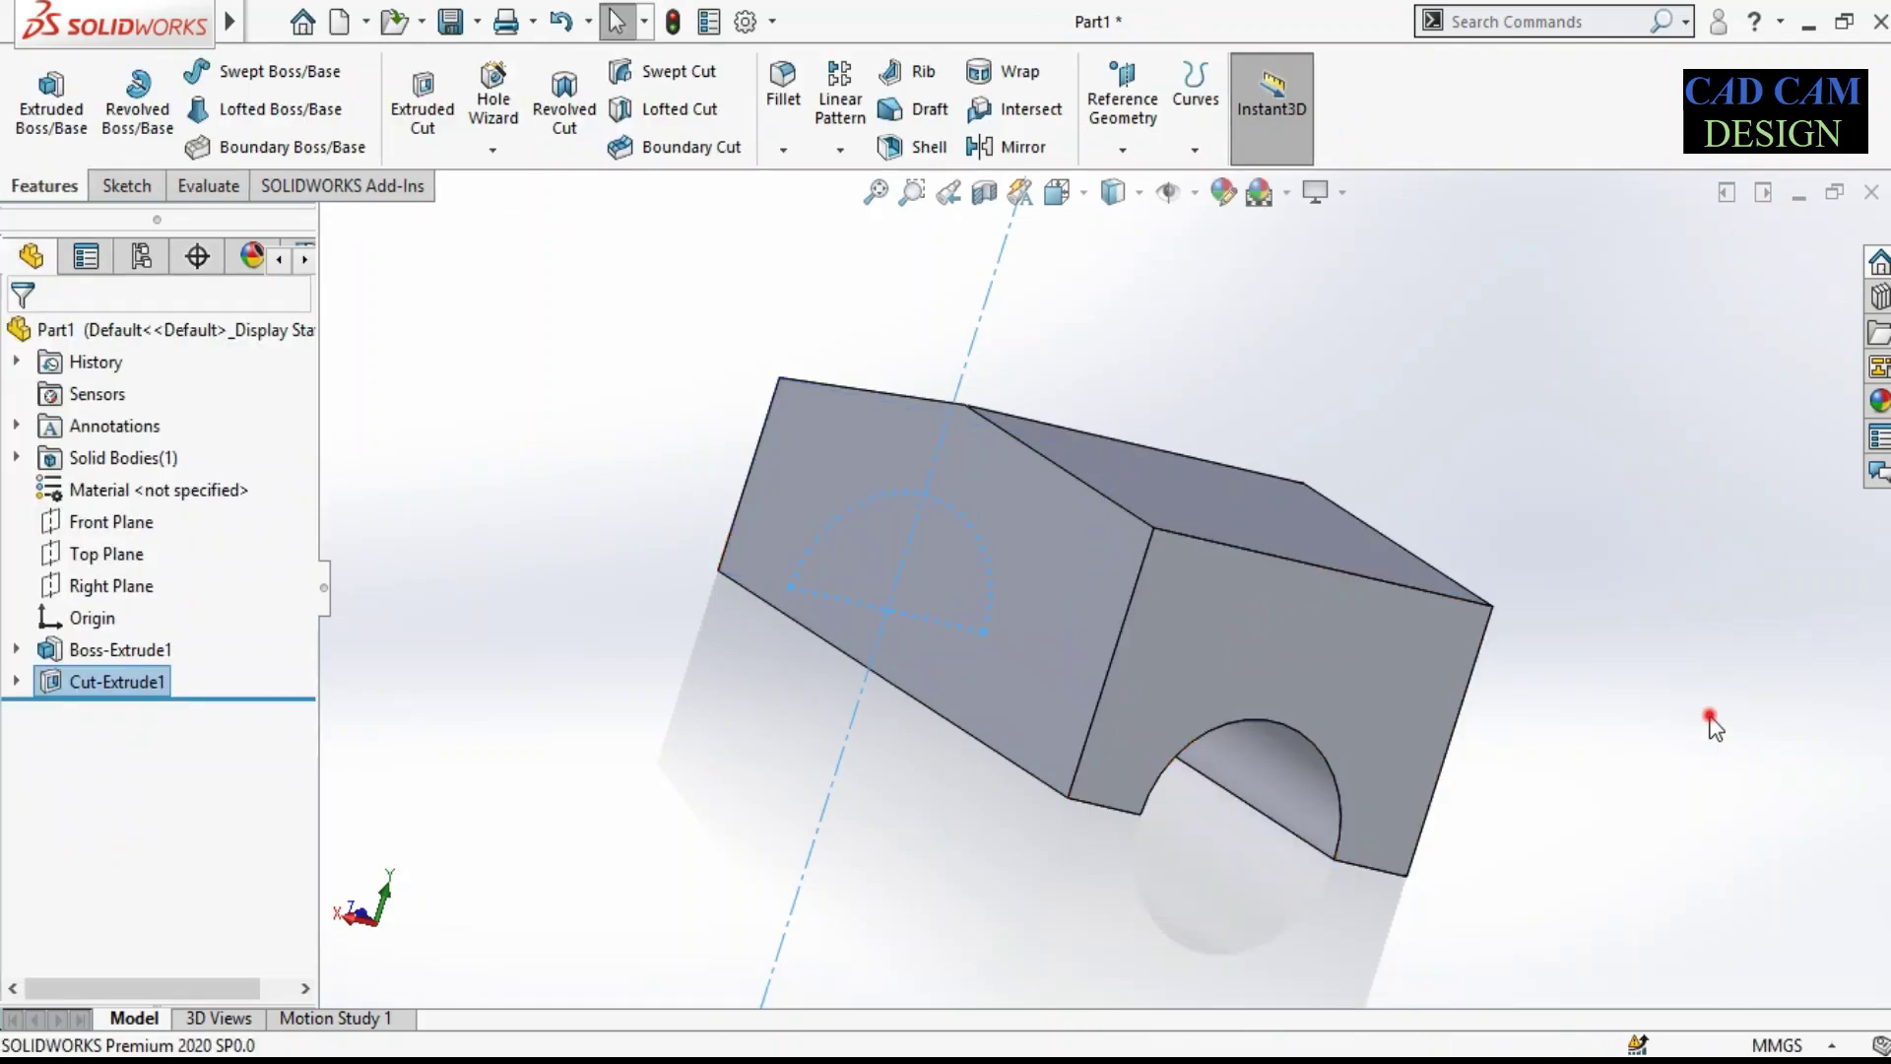
mouse_move(1196, 709)
middle_down()
mouse_move(1278, 539)
mouse_move(1423, 743)
mouse_move(1469, 642)
mouse_move(1363, 764)
middle_up()
click(1224, 477)
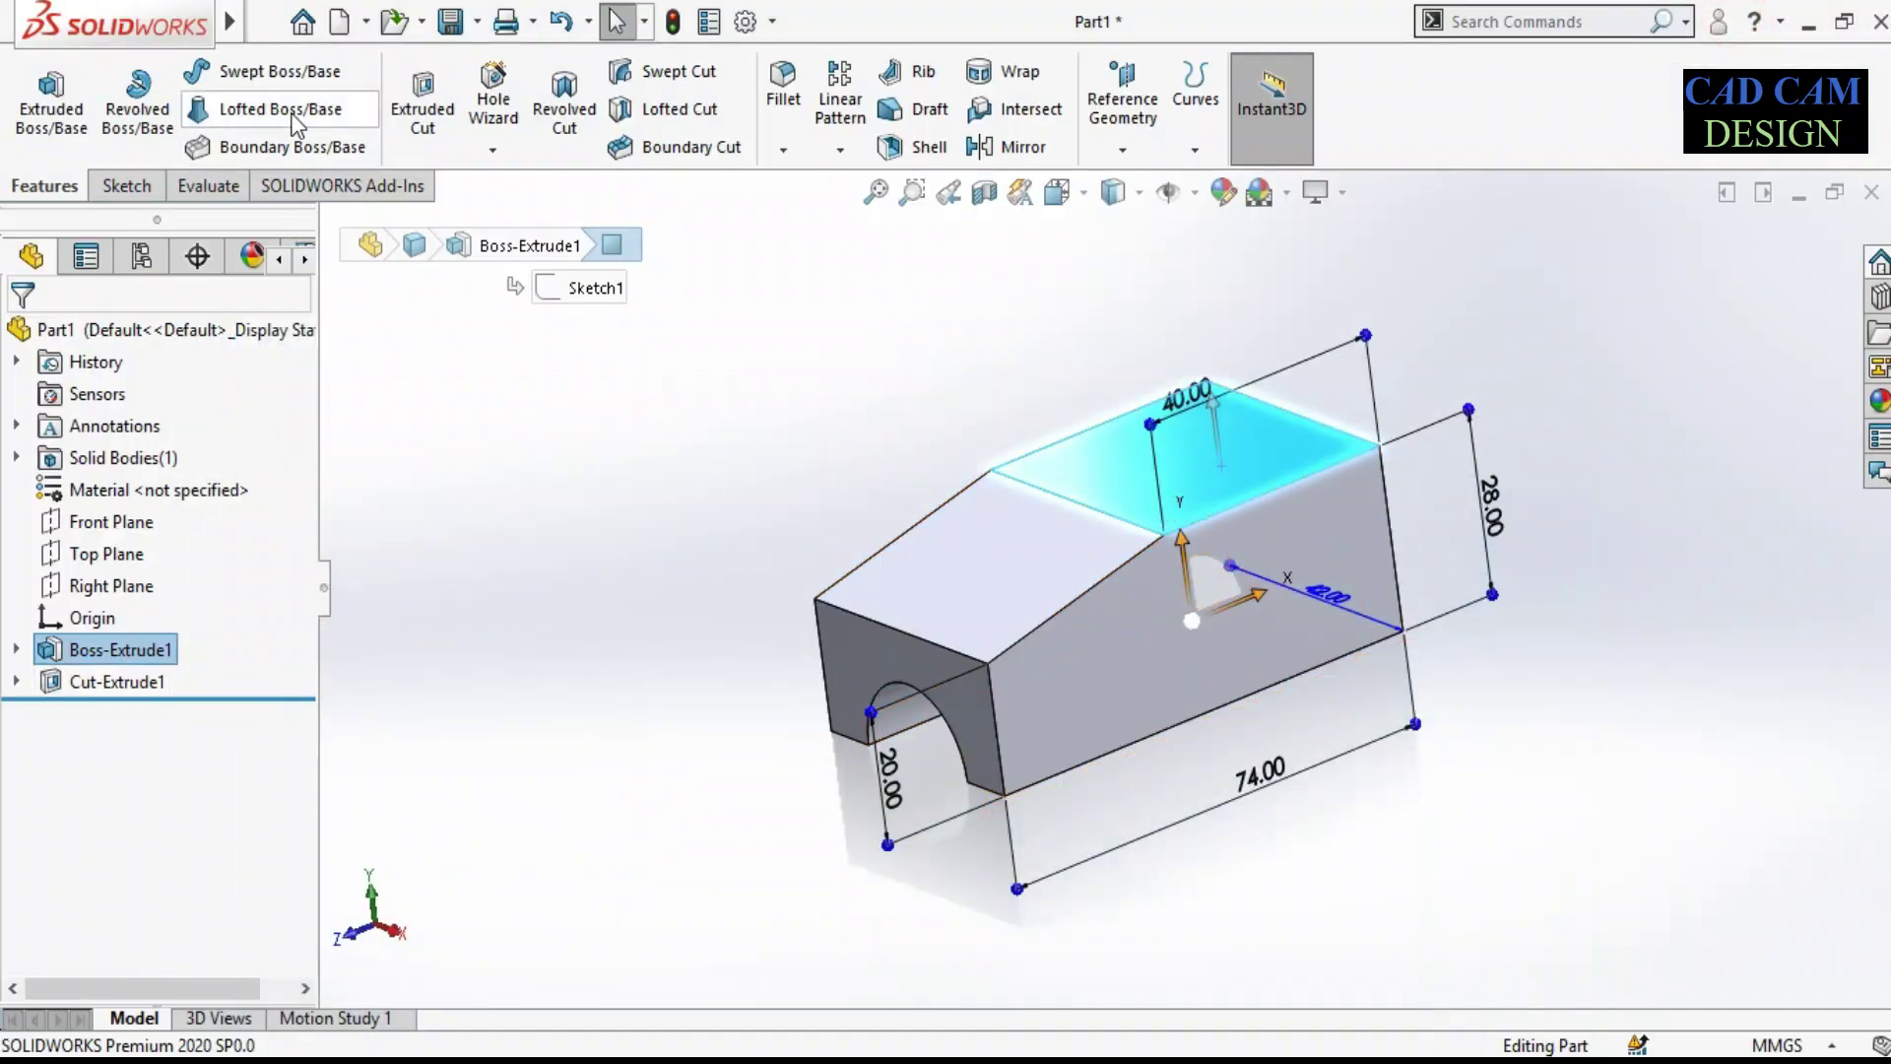
Step: Start a sketch on the top face, view it Normal To, and draw a center rectangle
click(69, 118)
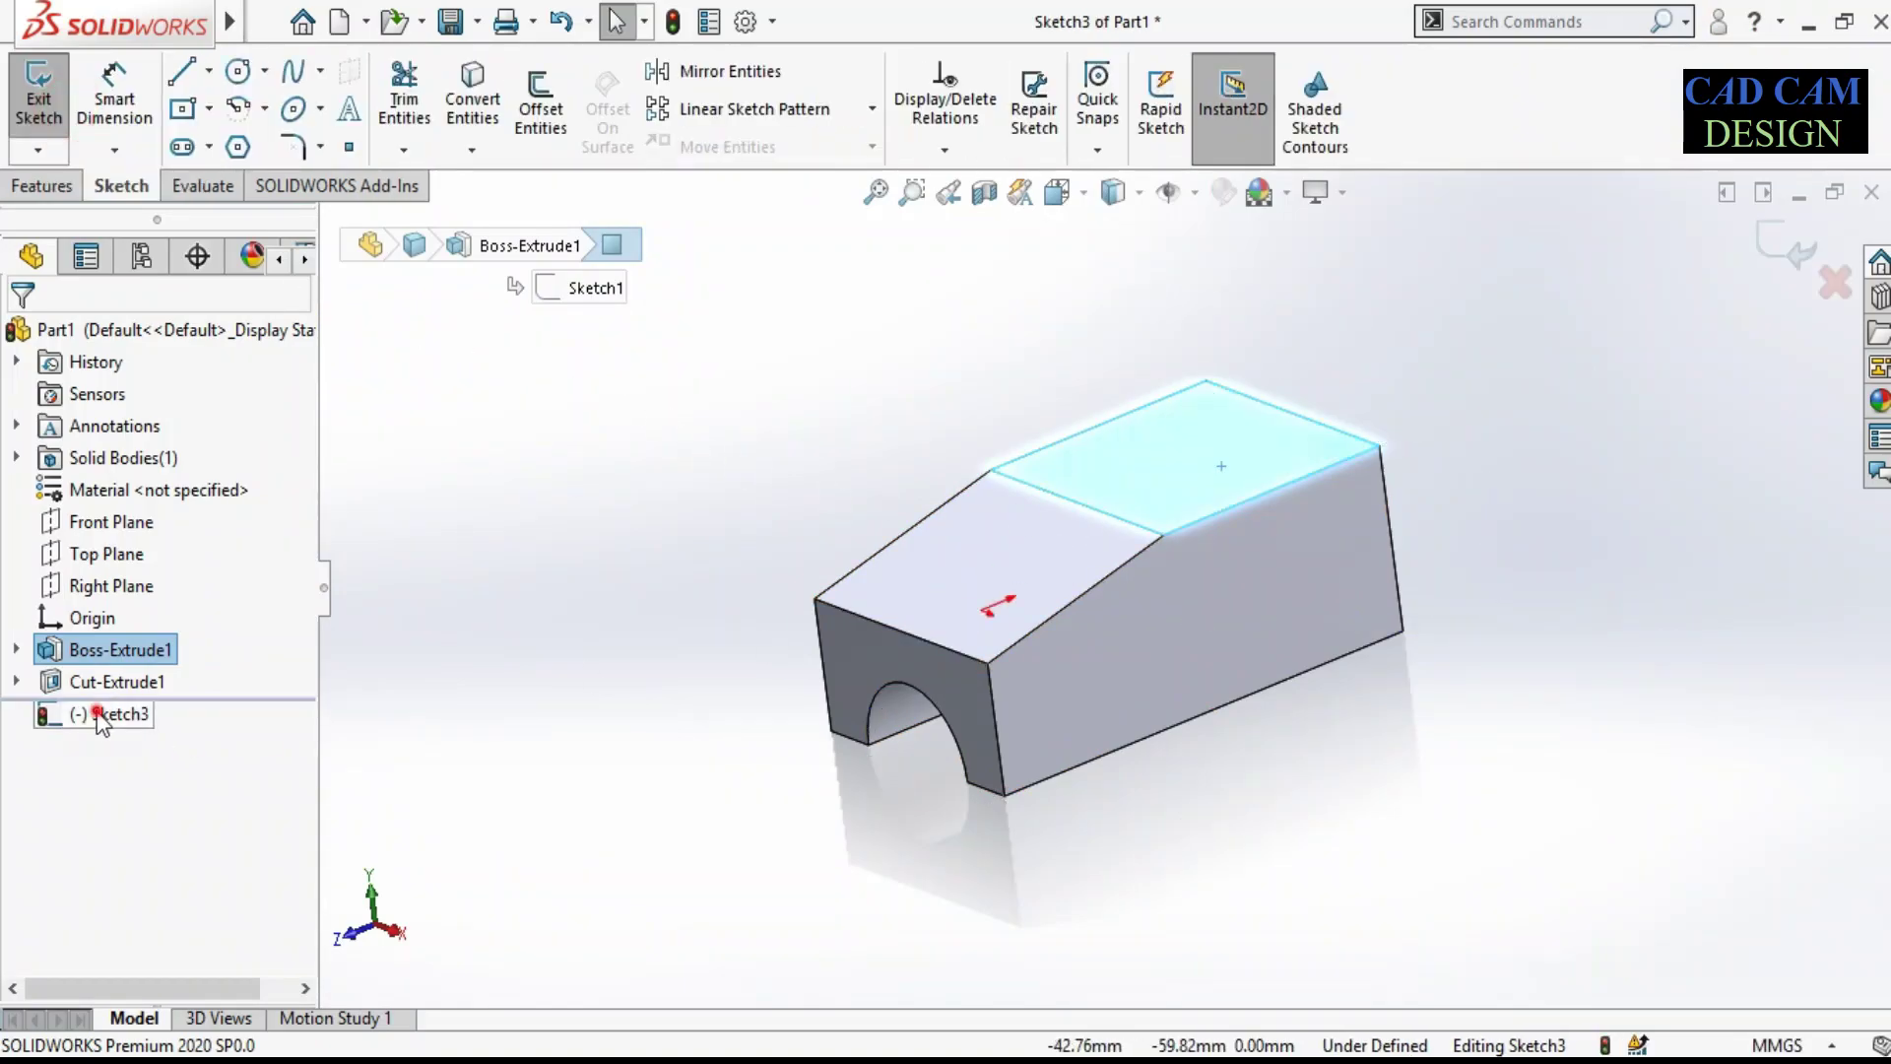
click(98, 714)
click(128, 661)
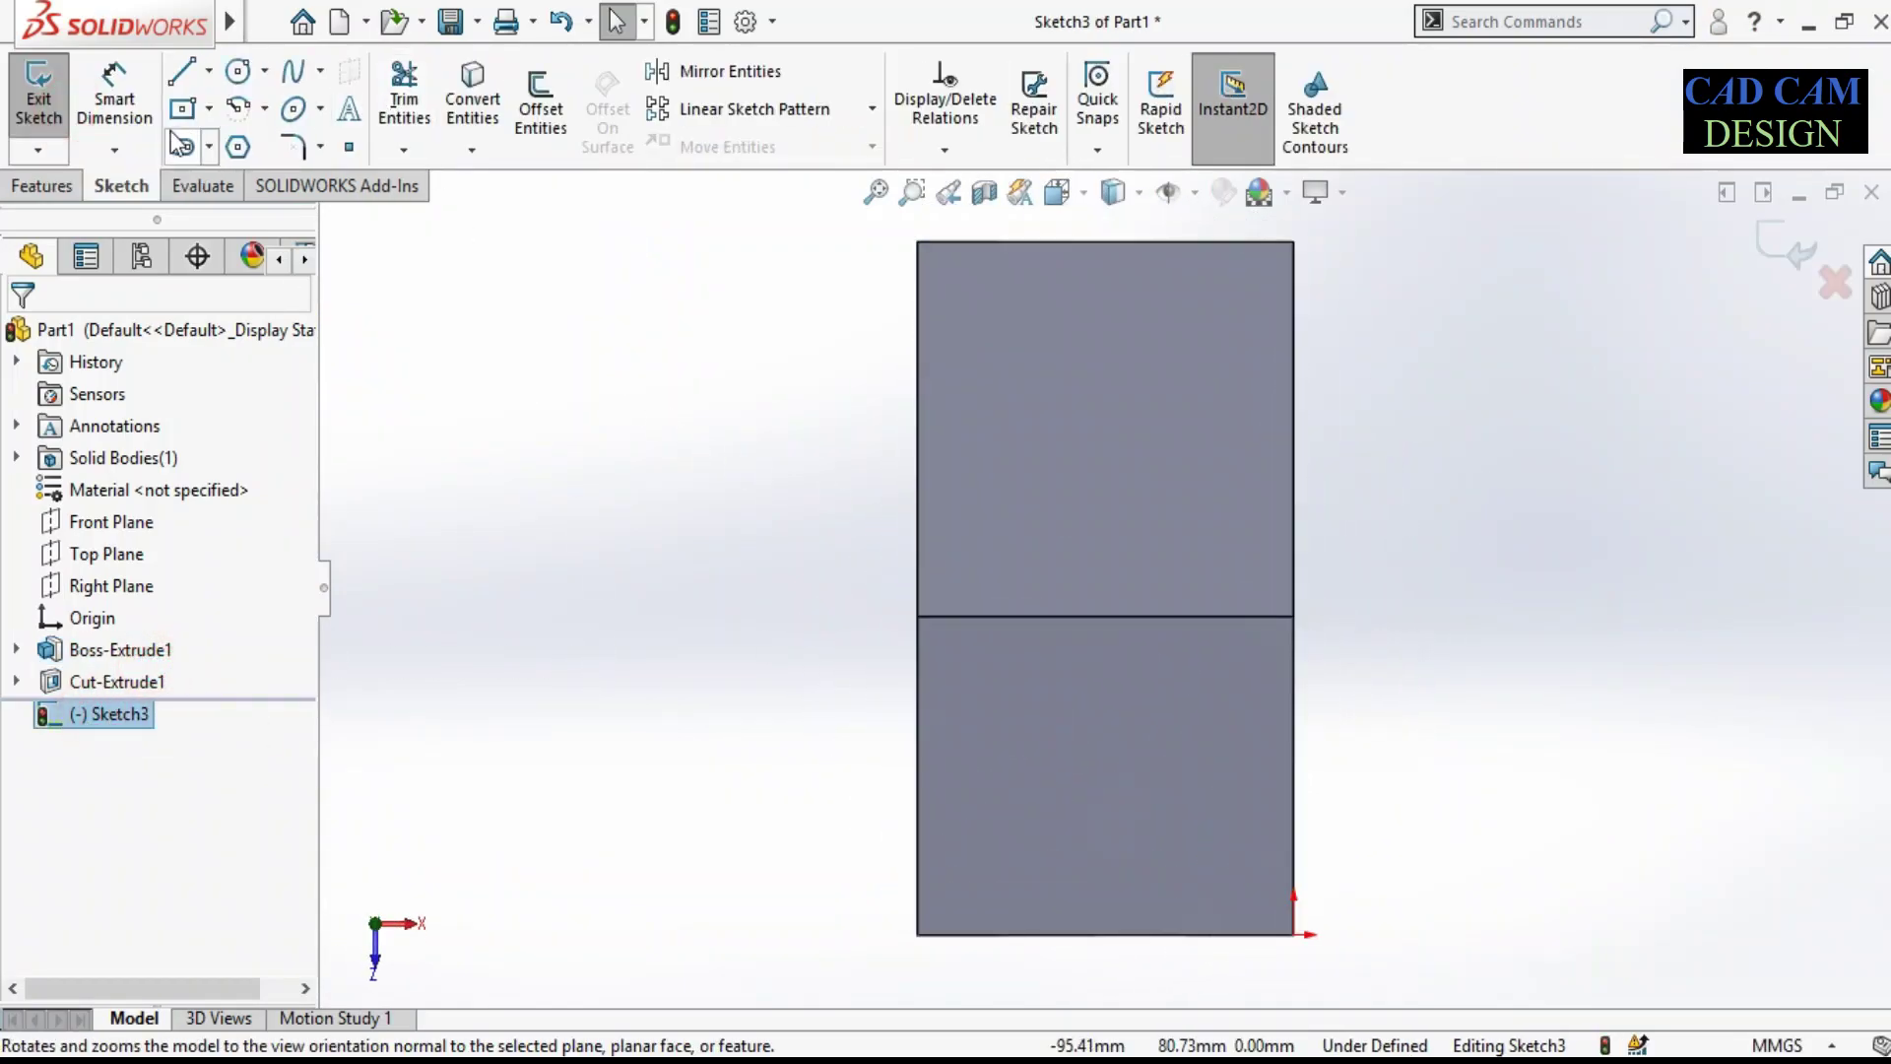
click(182, 108)
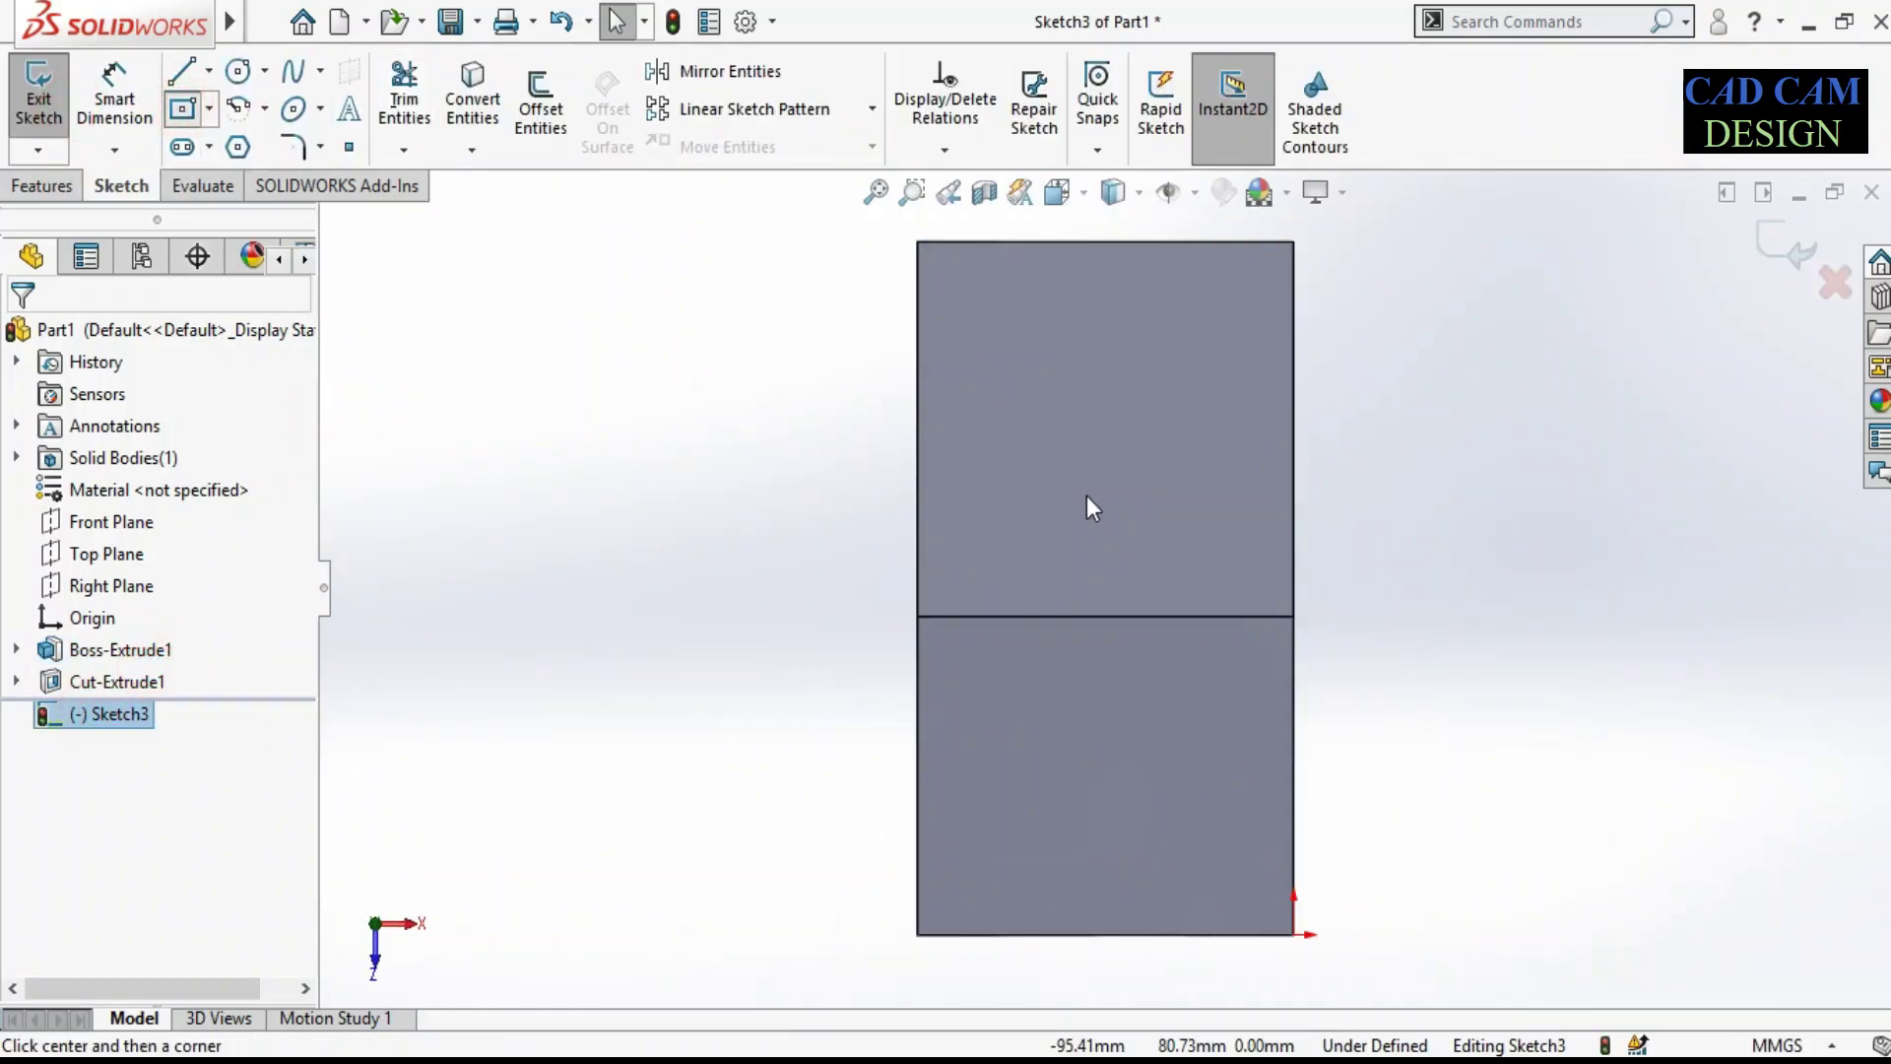
click(1094, 417)
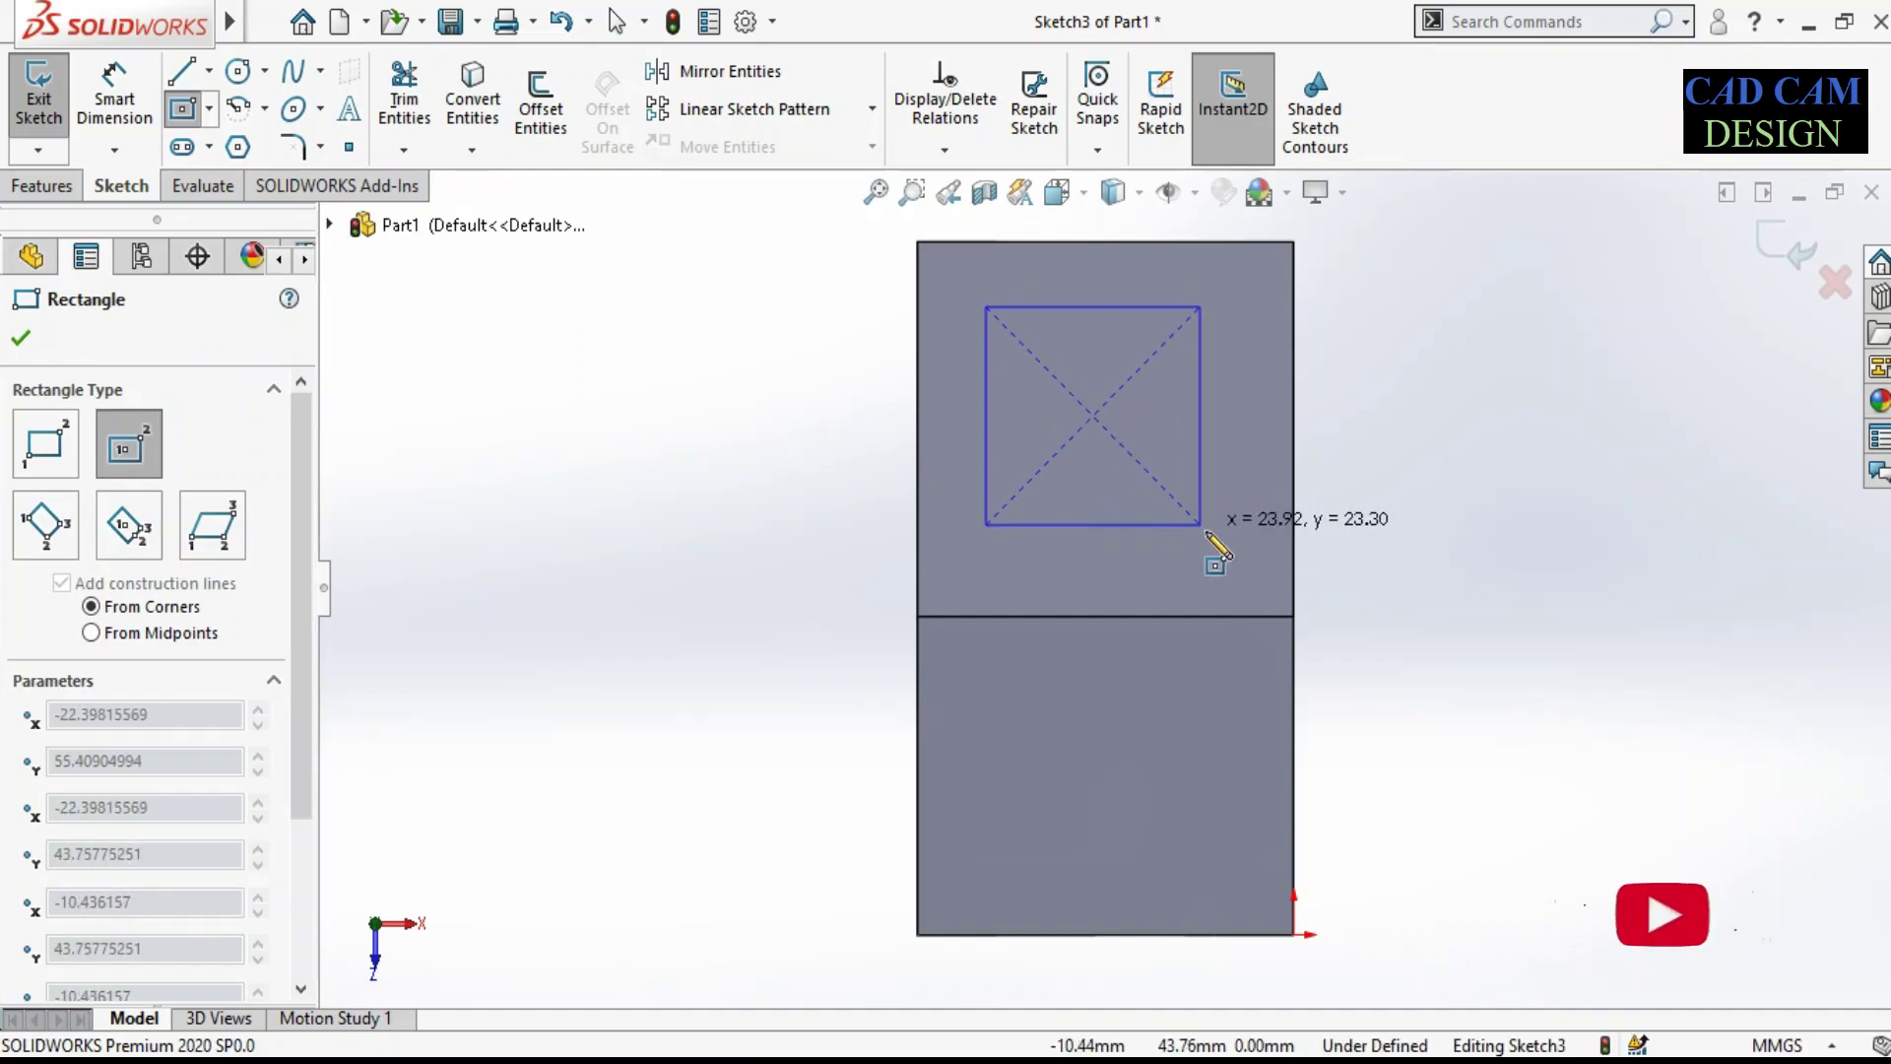
click(1212, 553)
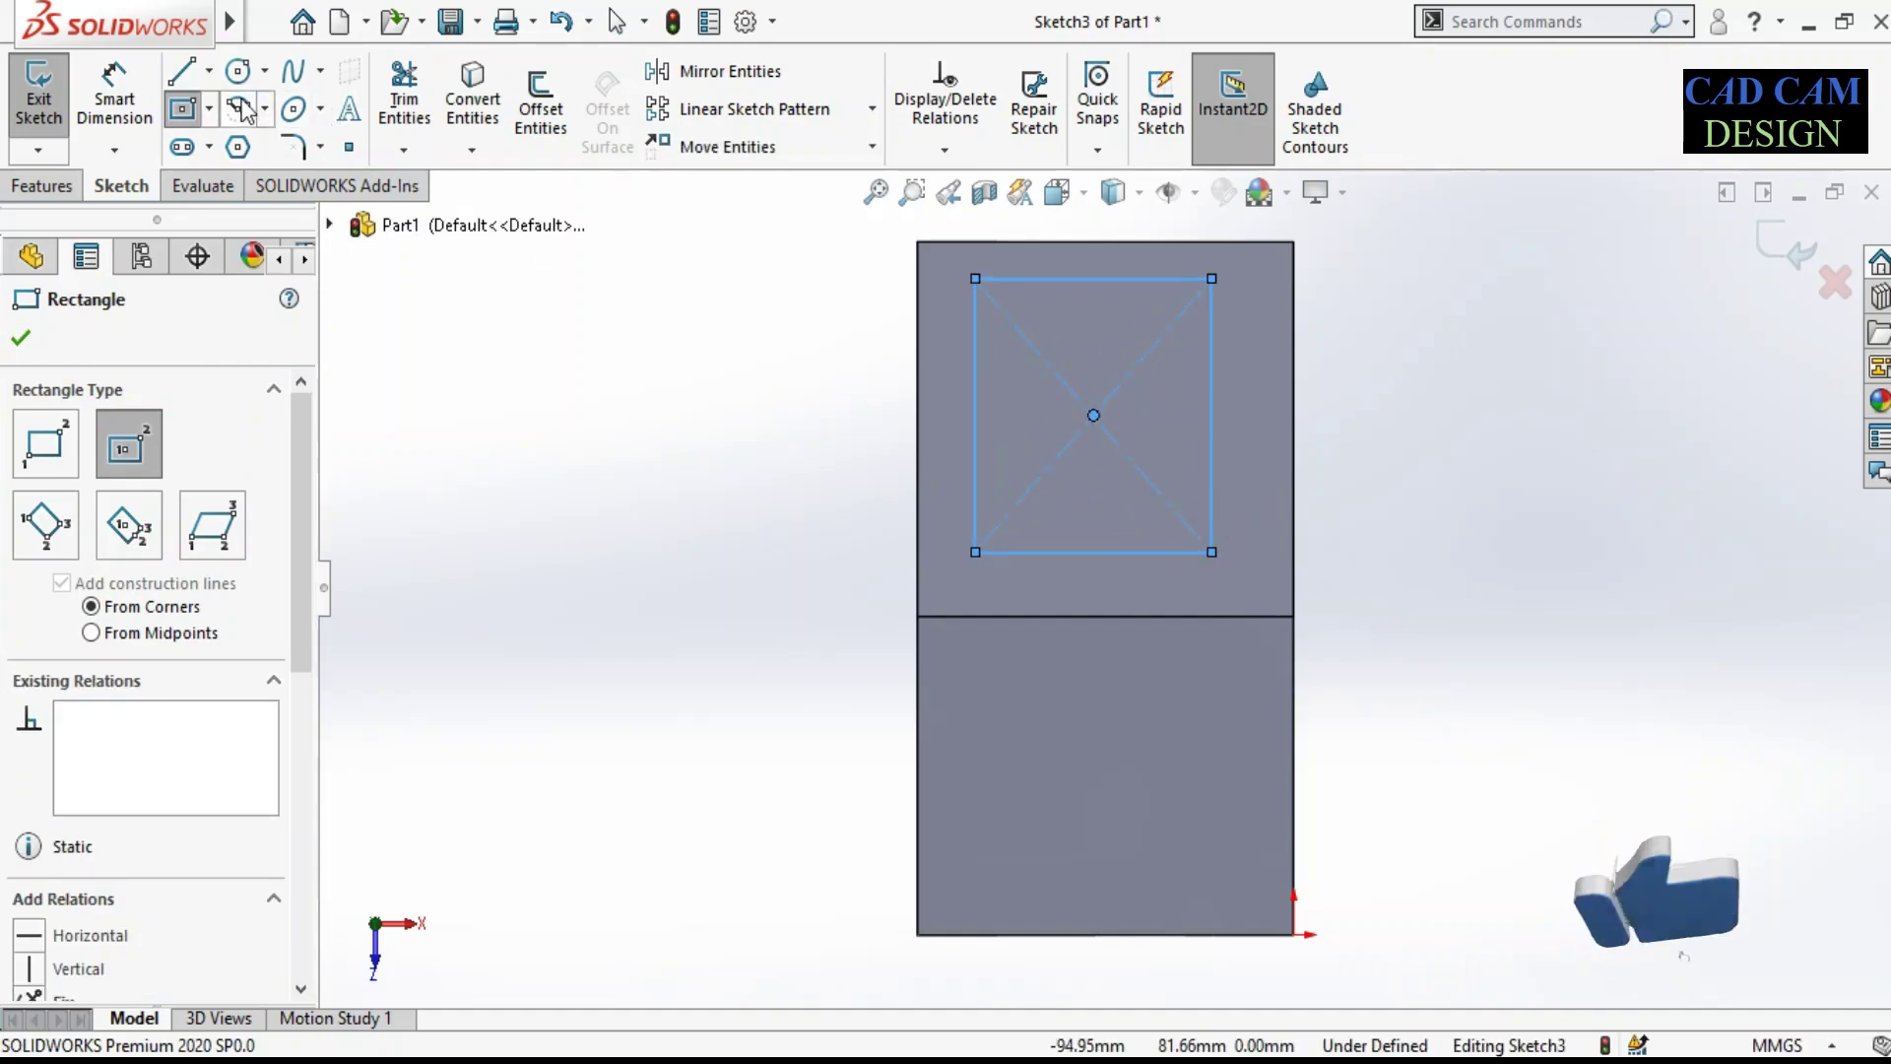
Step: Add an infinite vertical centreline starting at the top edge midpoint
click(209, 73)
click(241, 143)
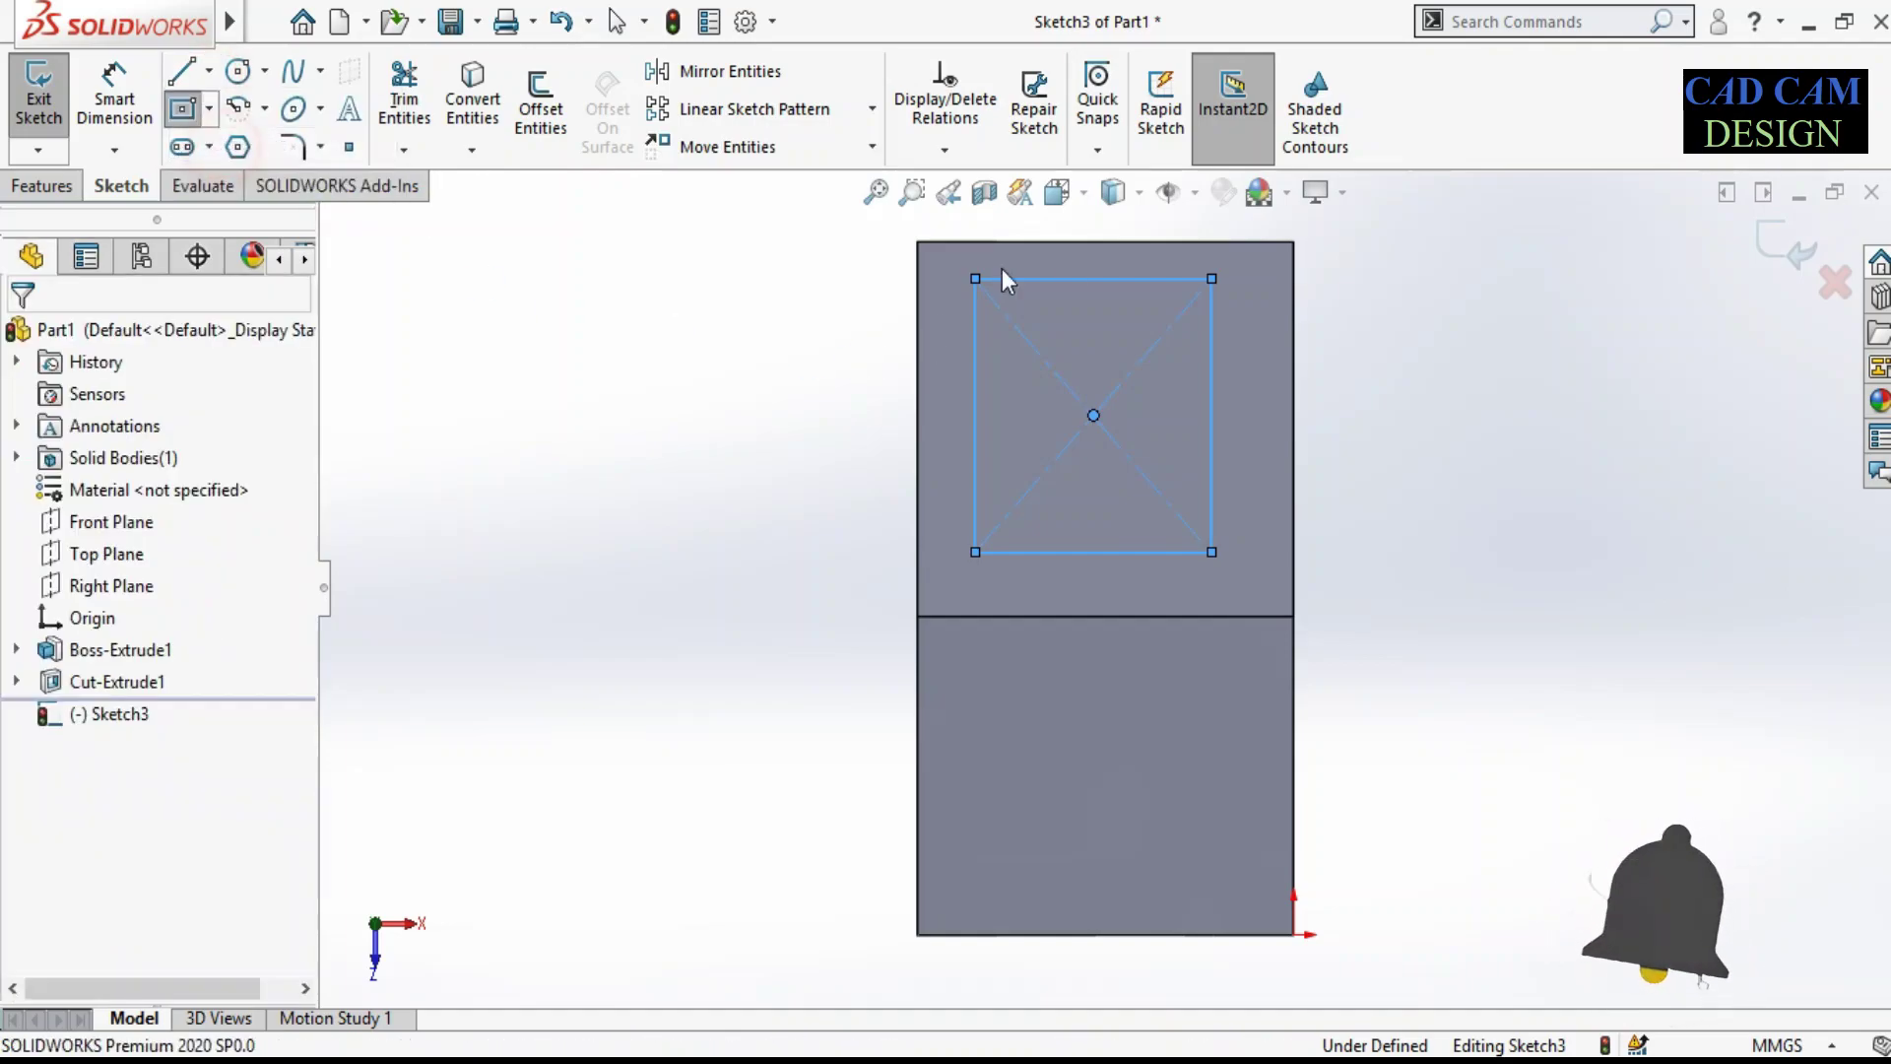
click(1104, 240)
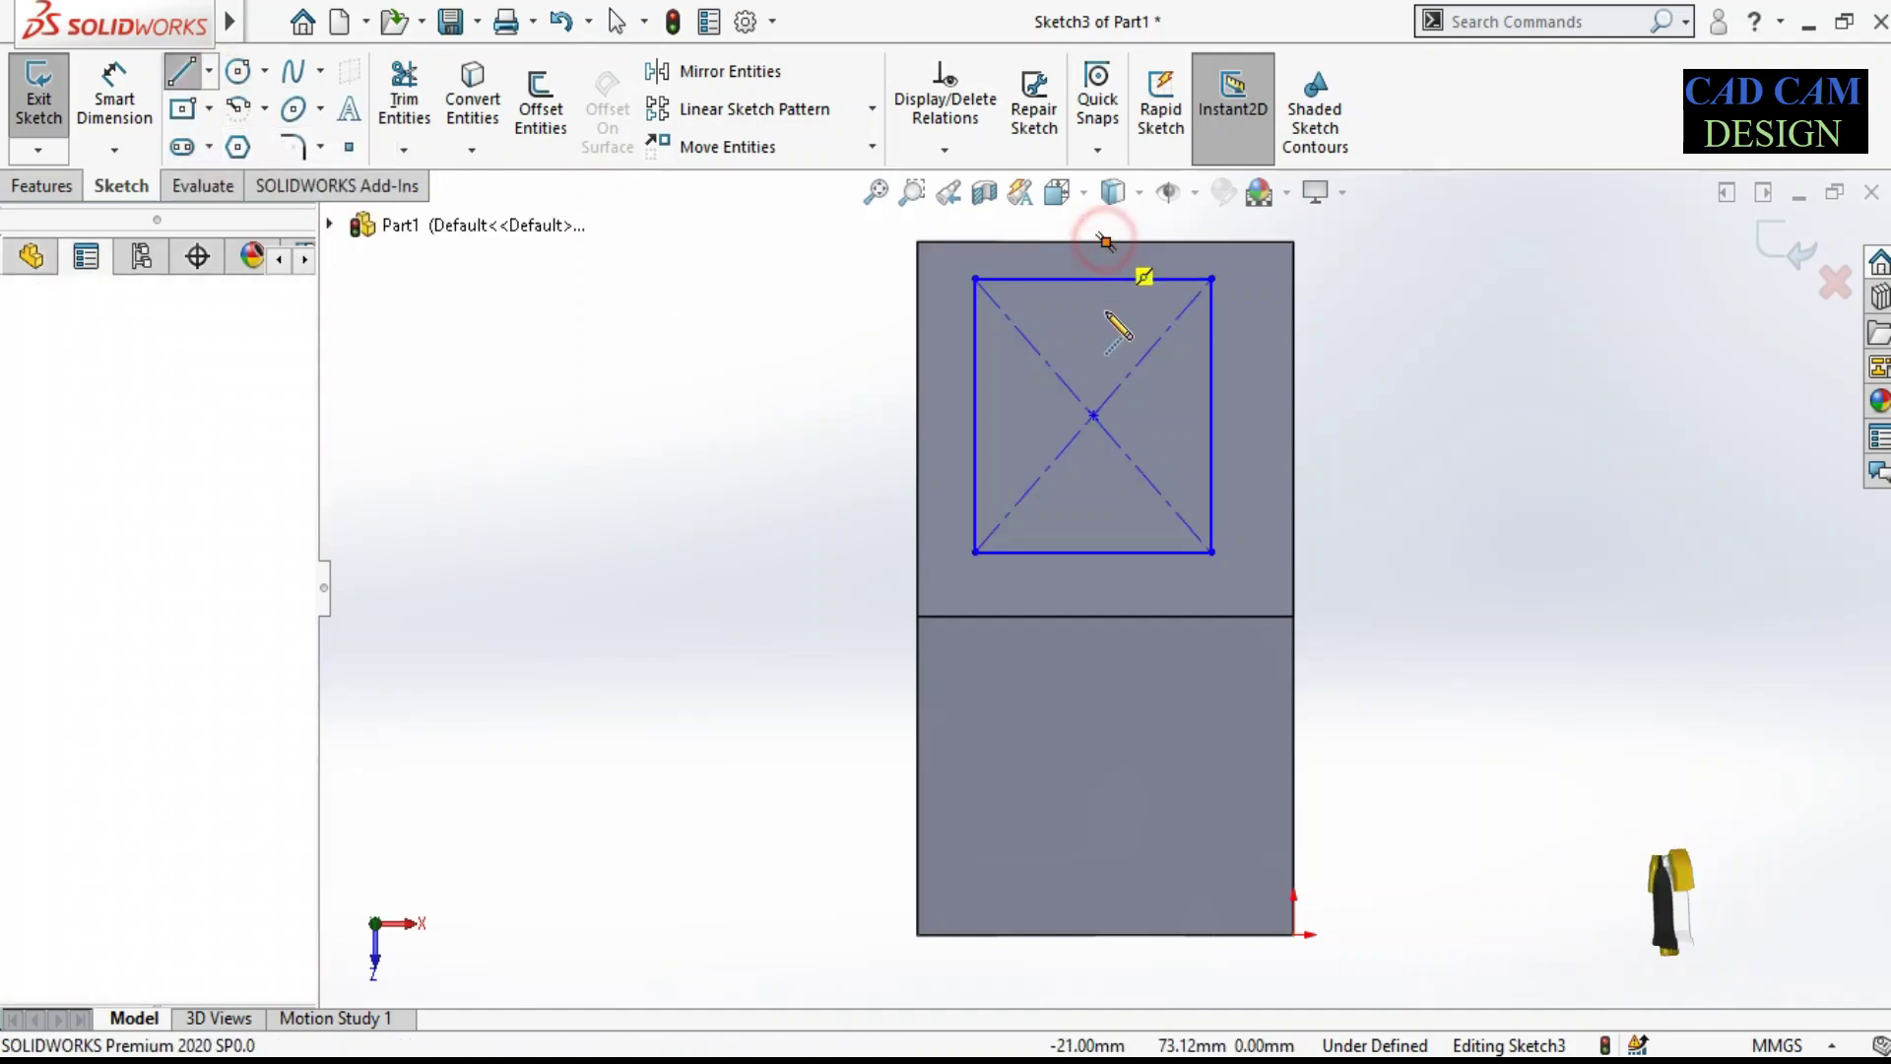
right_click(1272, 337)
click(1281, 346)
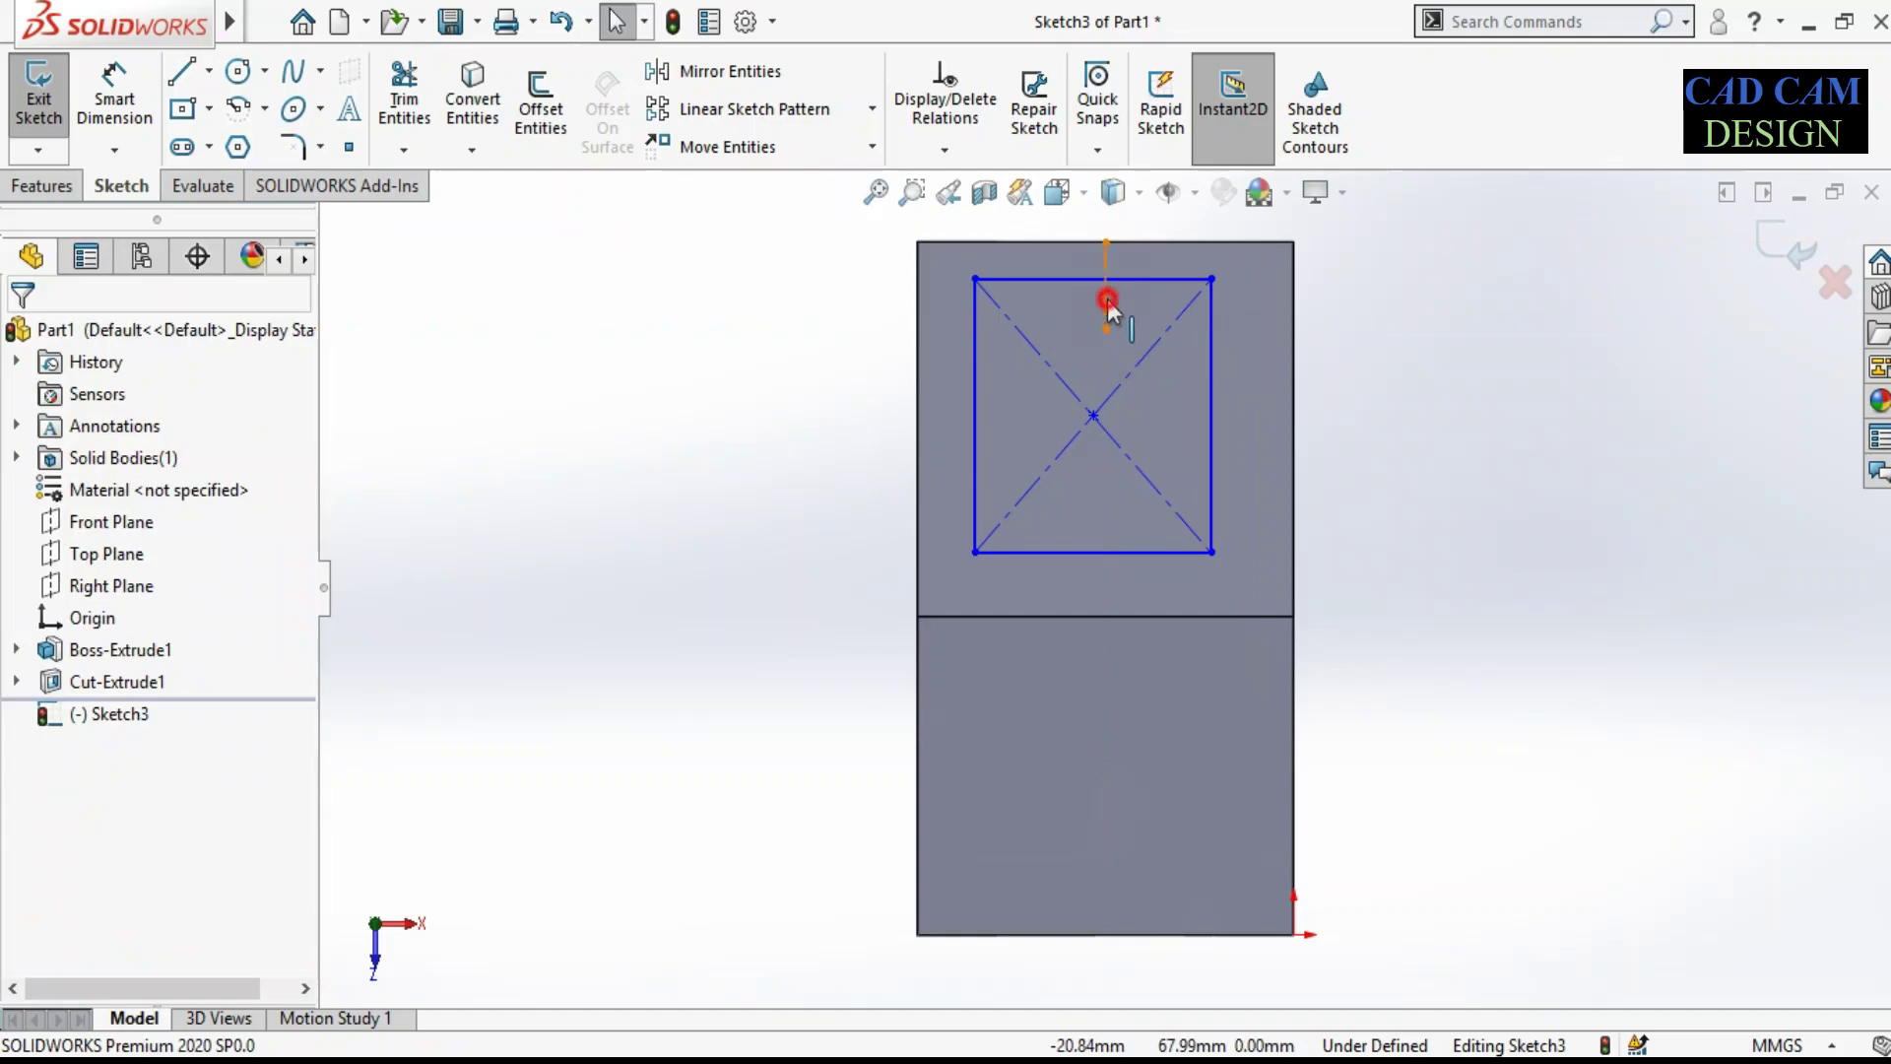
click(123, 834)
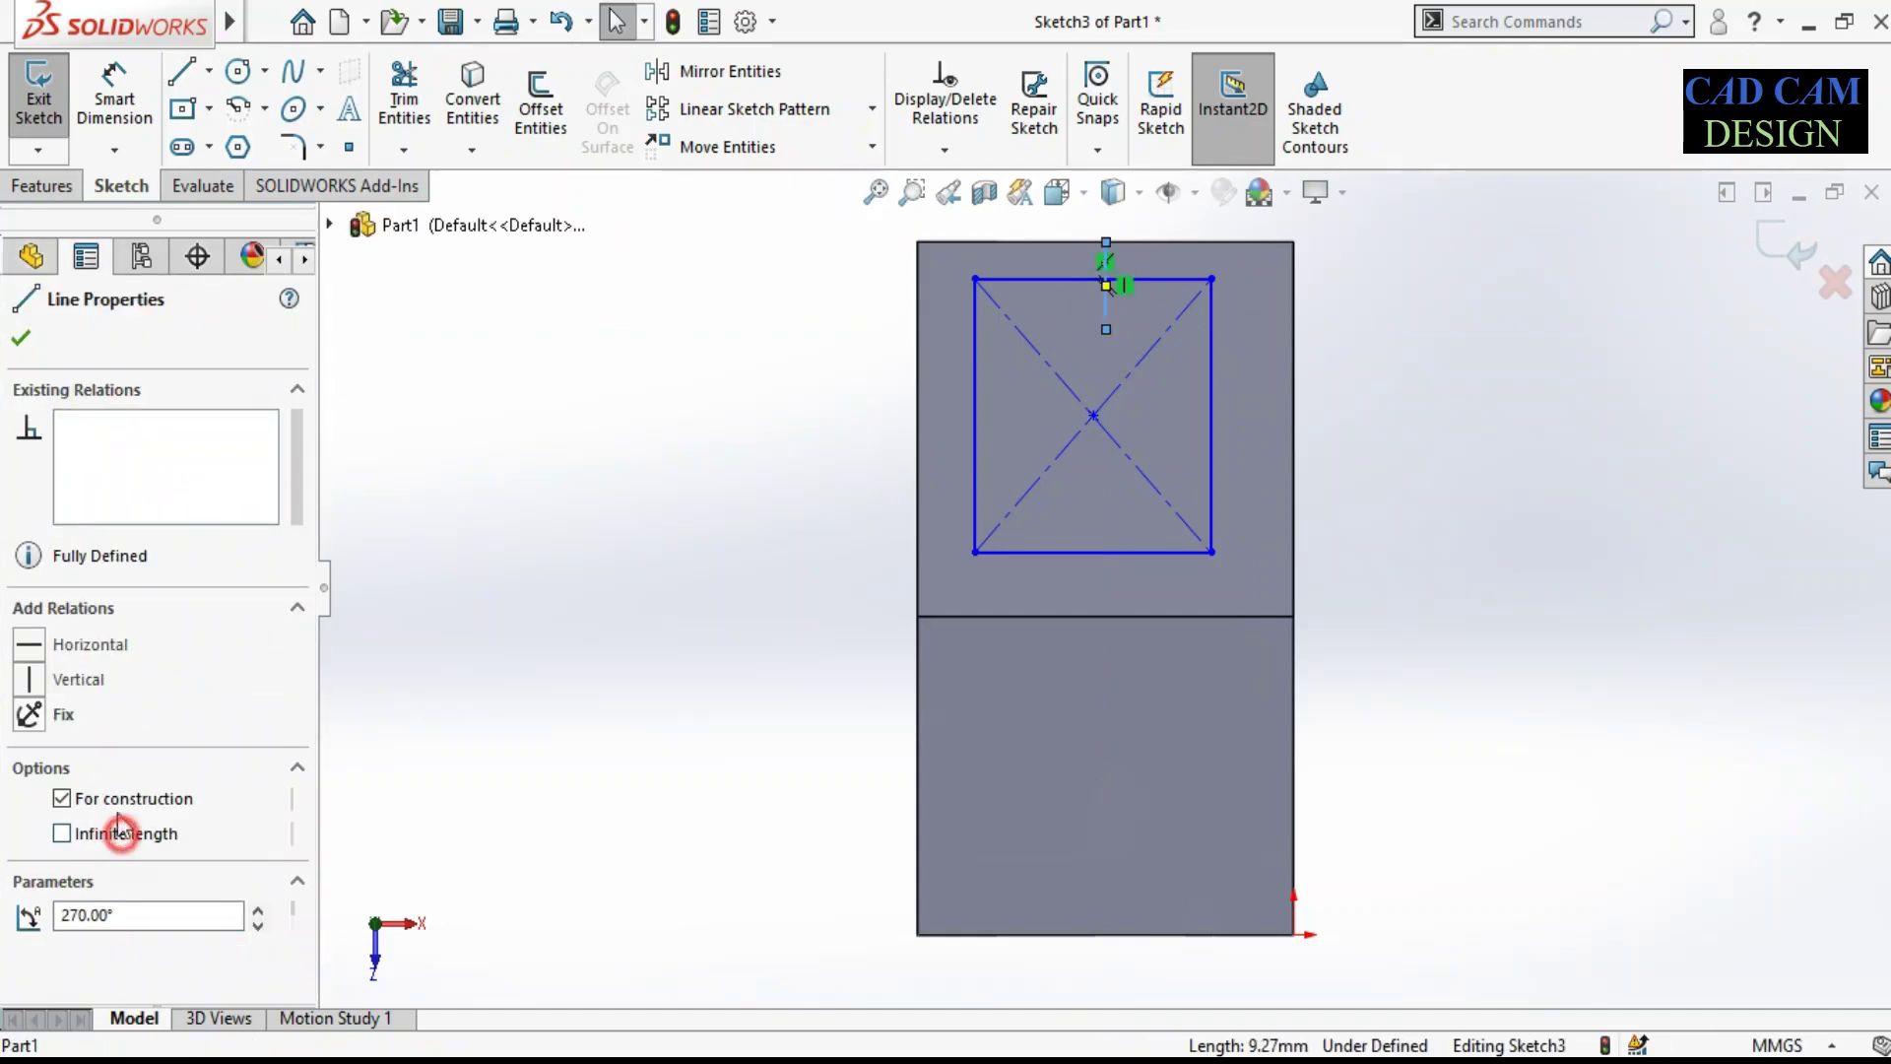
Step: Add a Coincident relation between the square's centre point and the vertical centerline
click(22, 339)
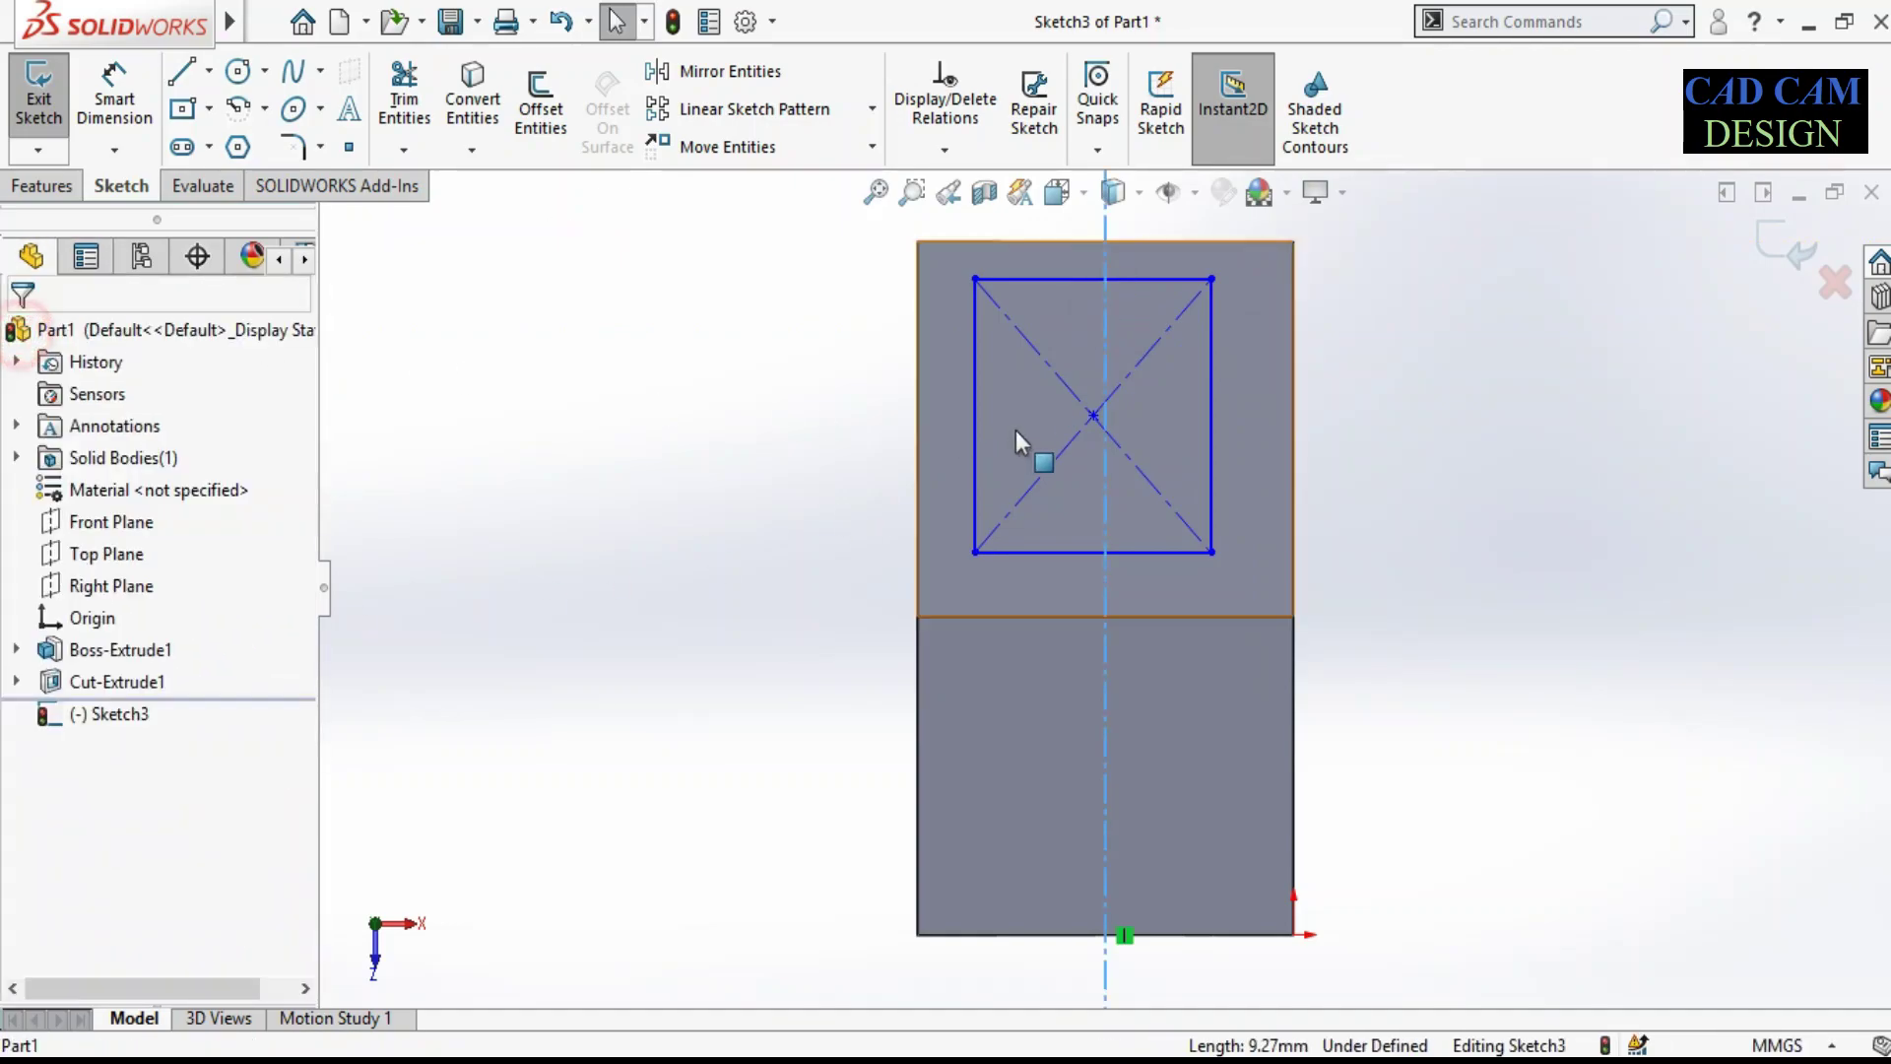
click(943, 150)
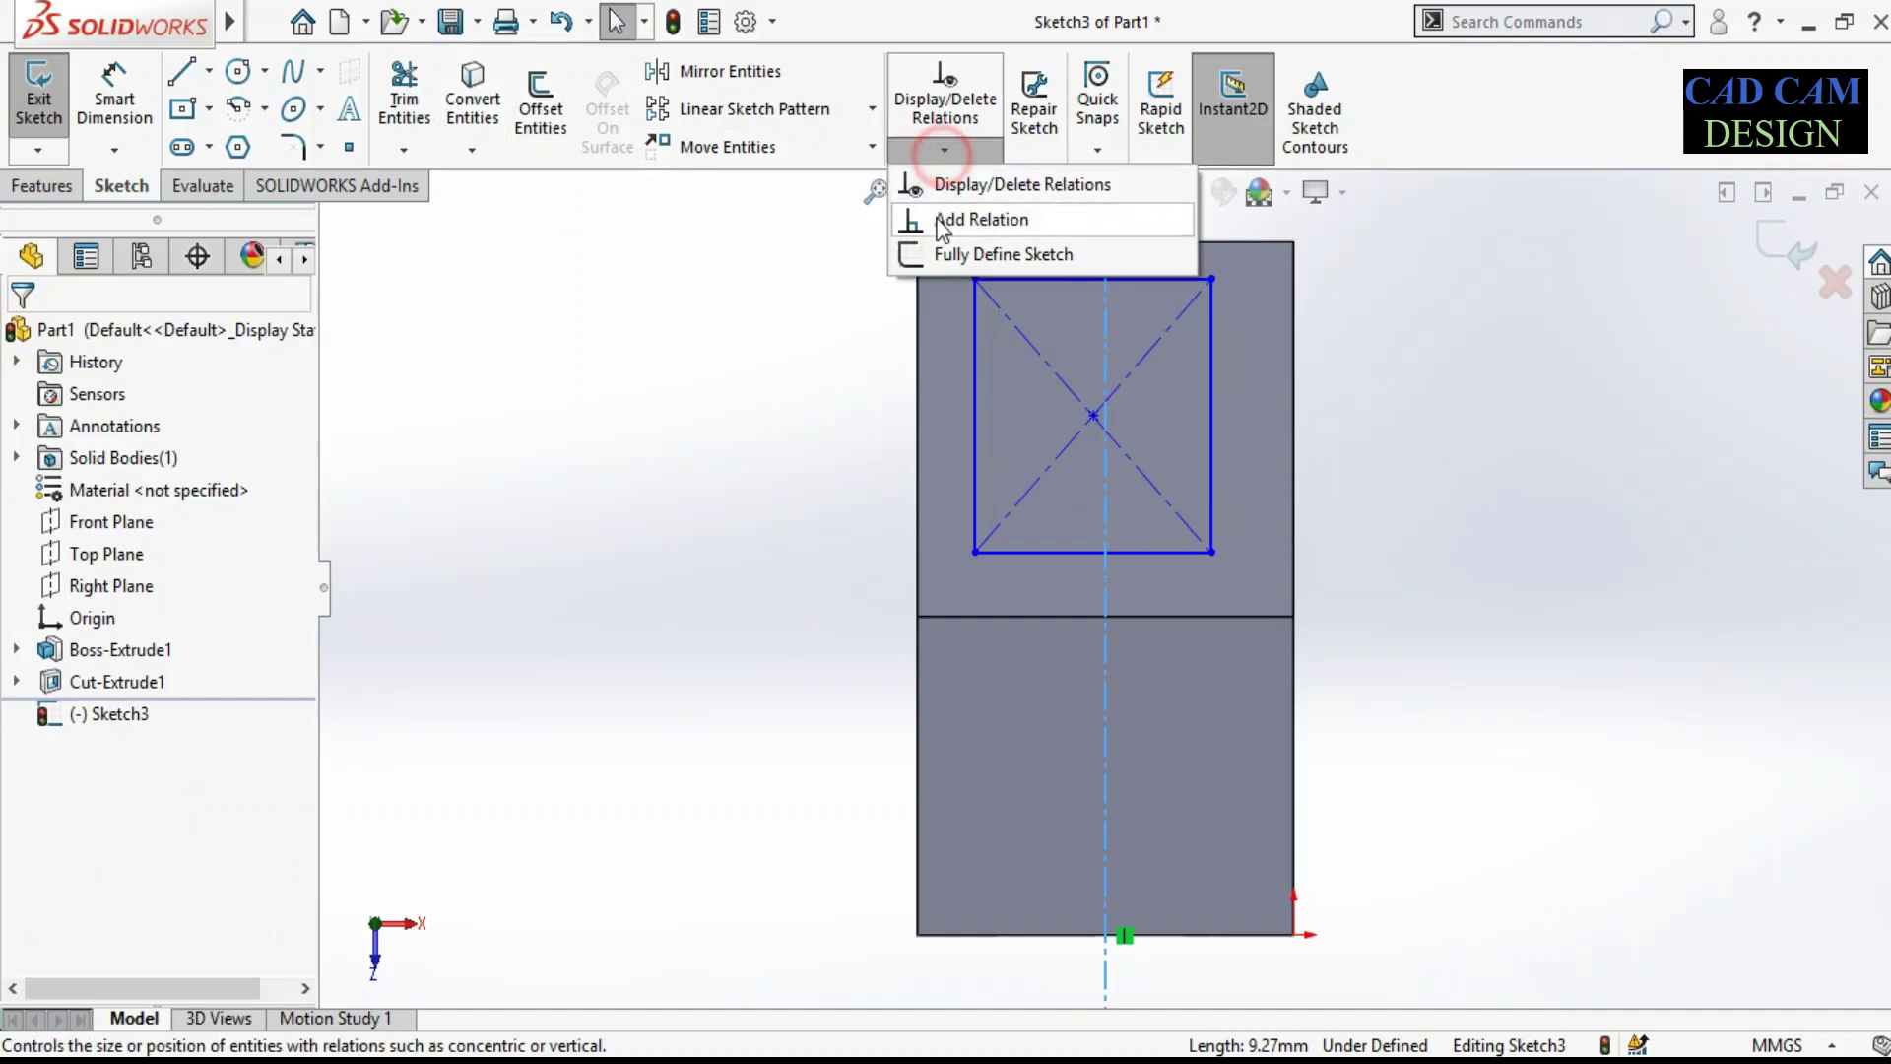
click(939, 223)
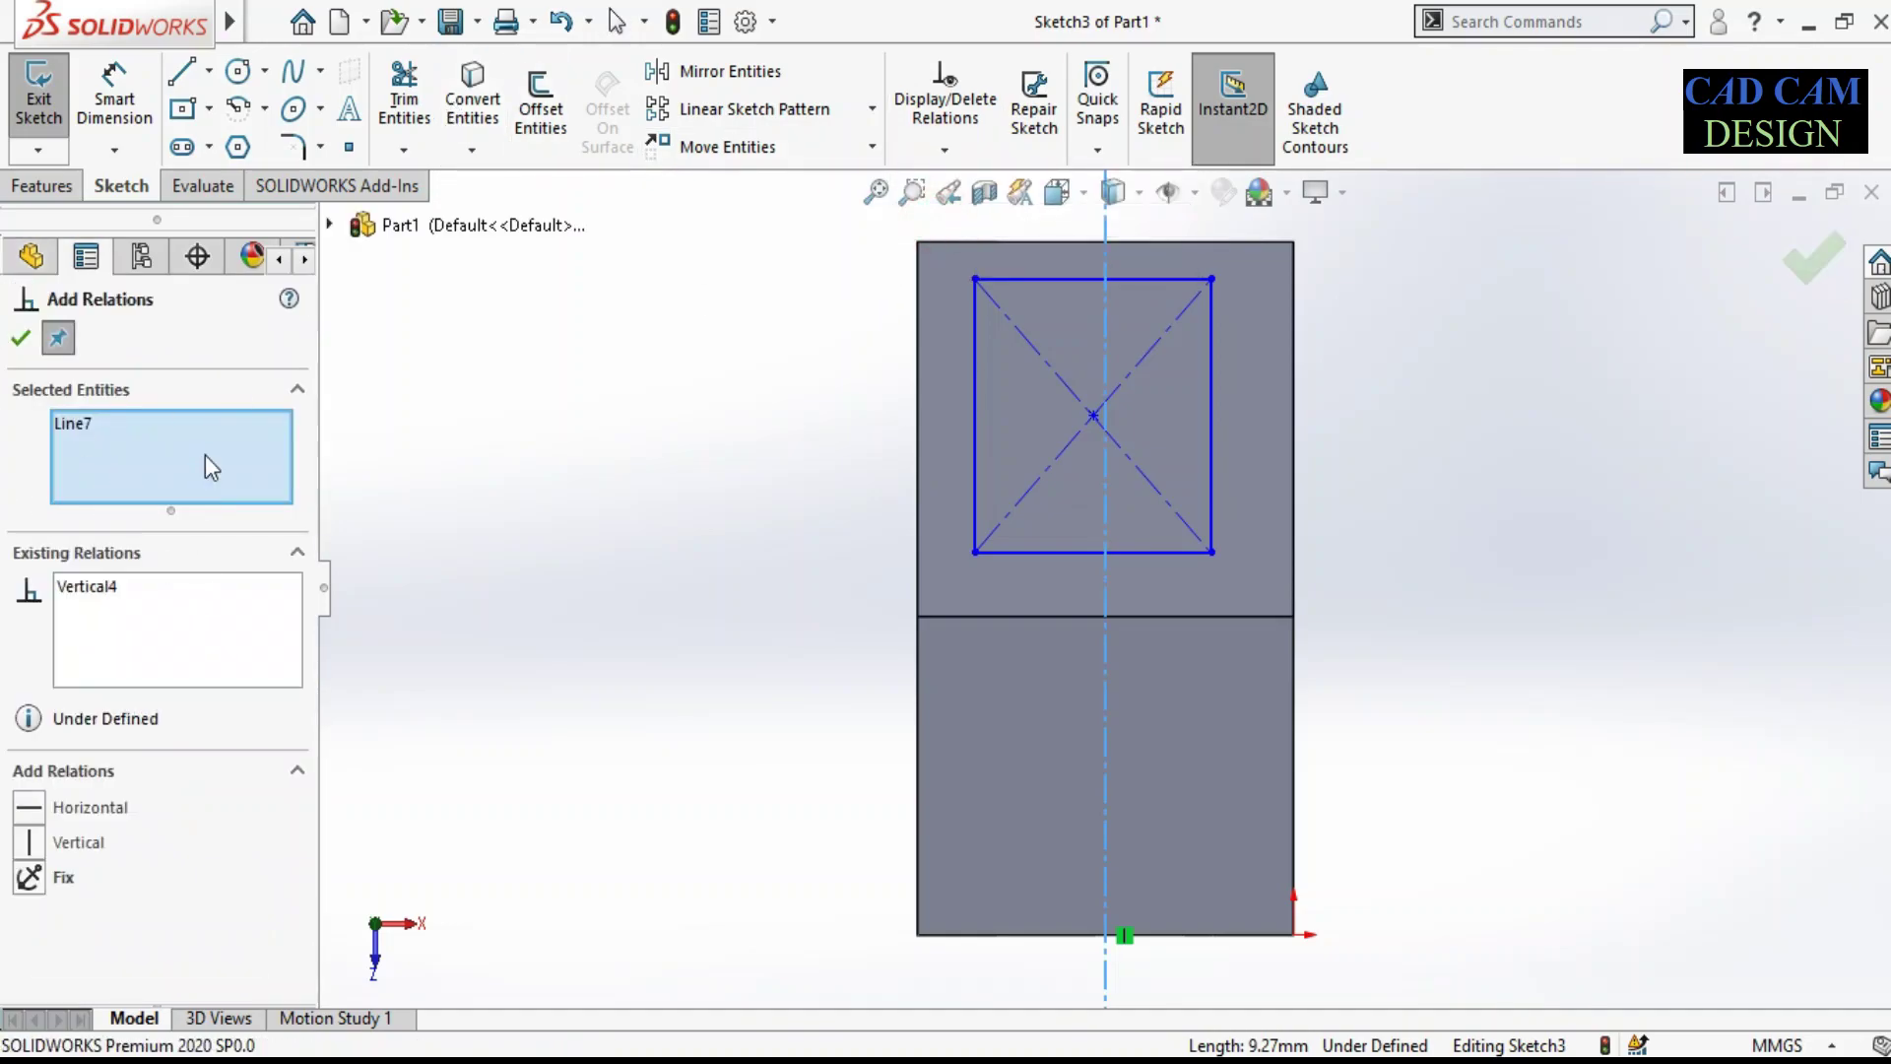
right_click(206, 455)
click(233, 473)
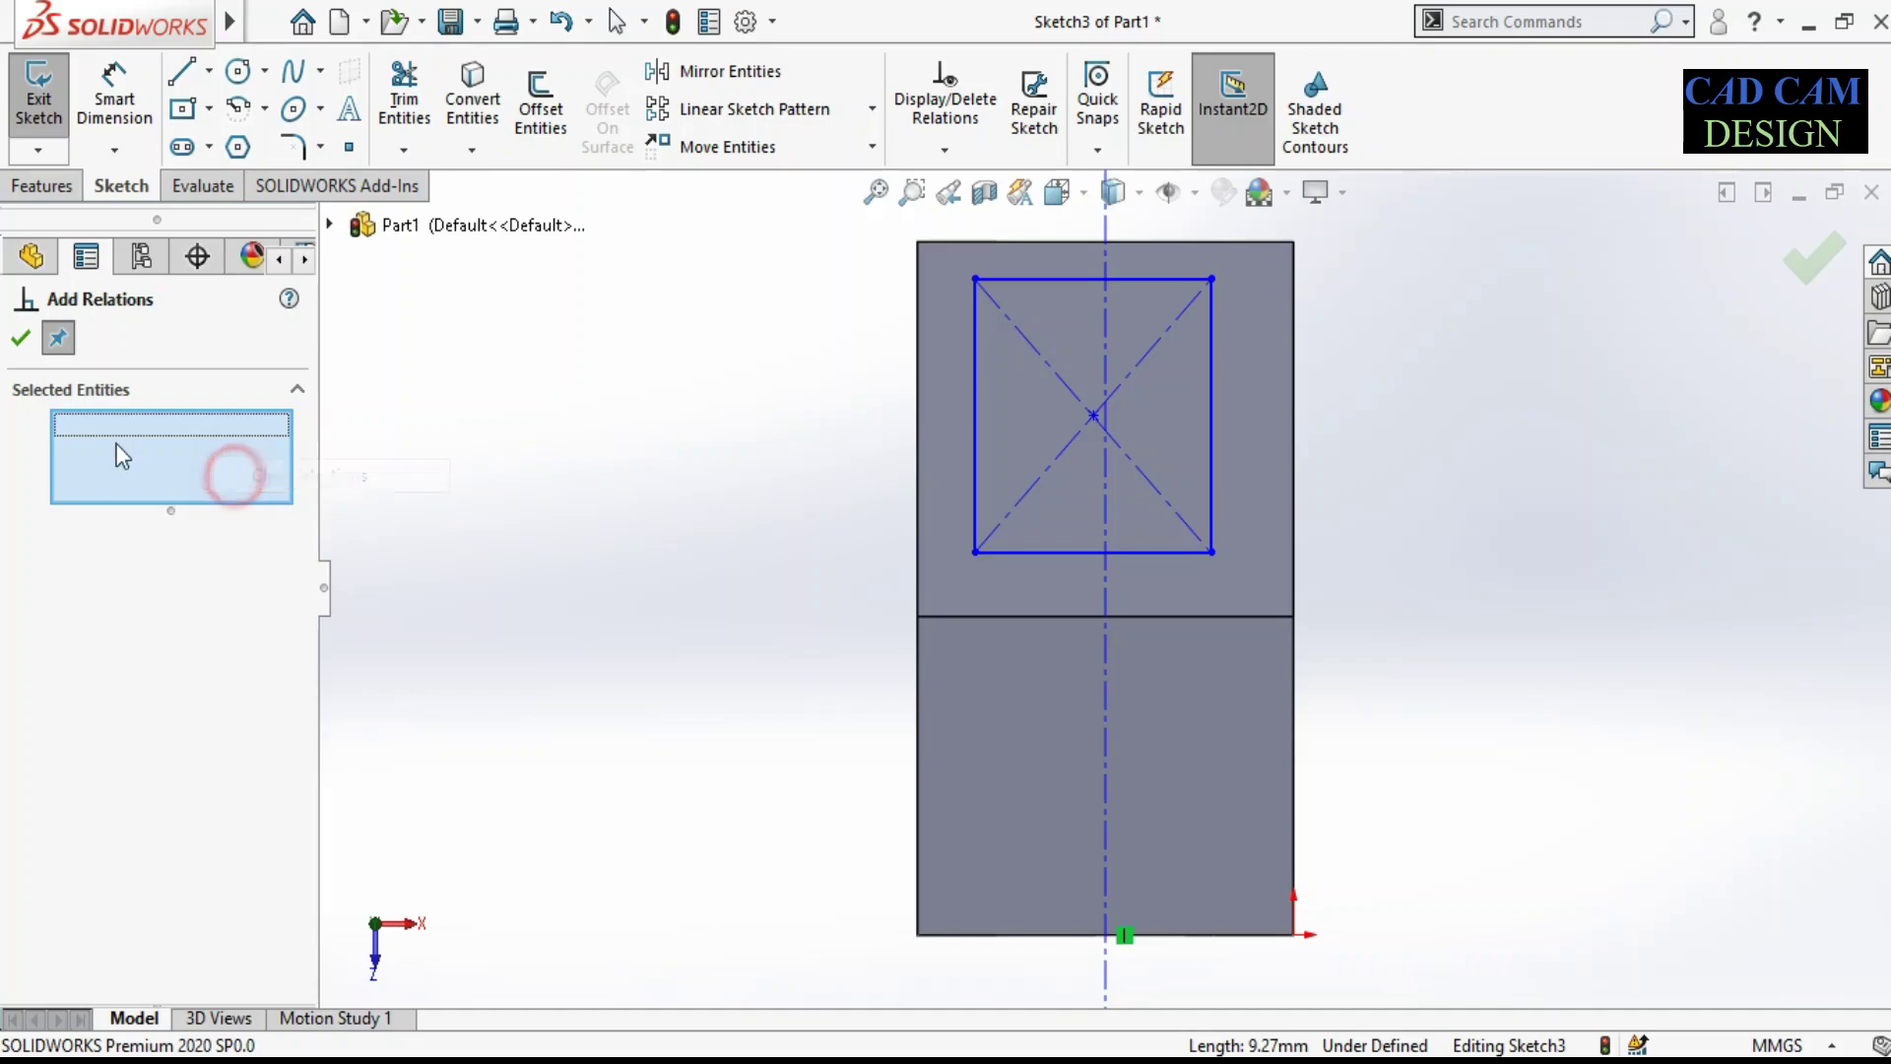
click(1093, 415)
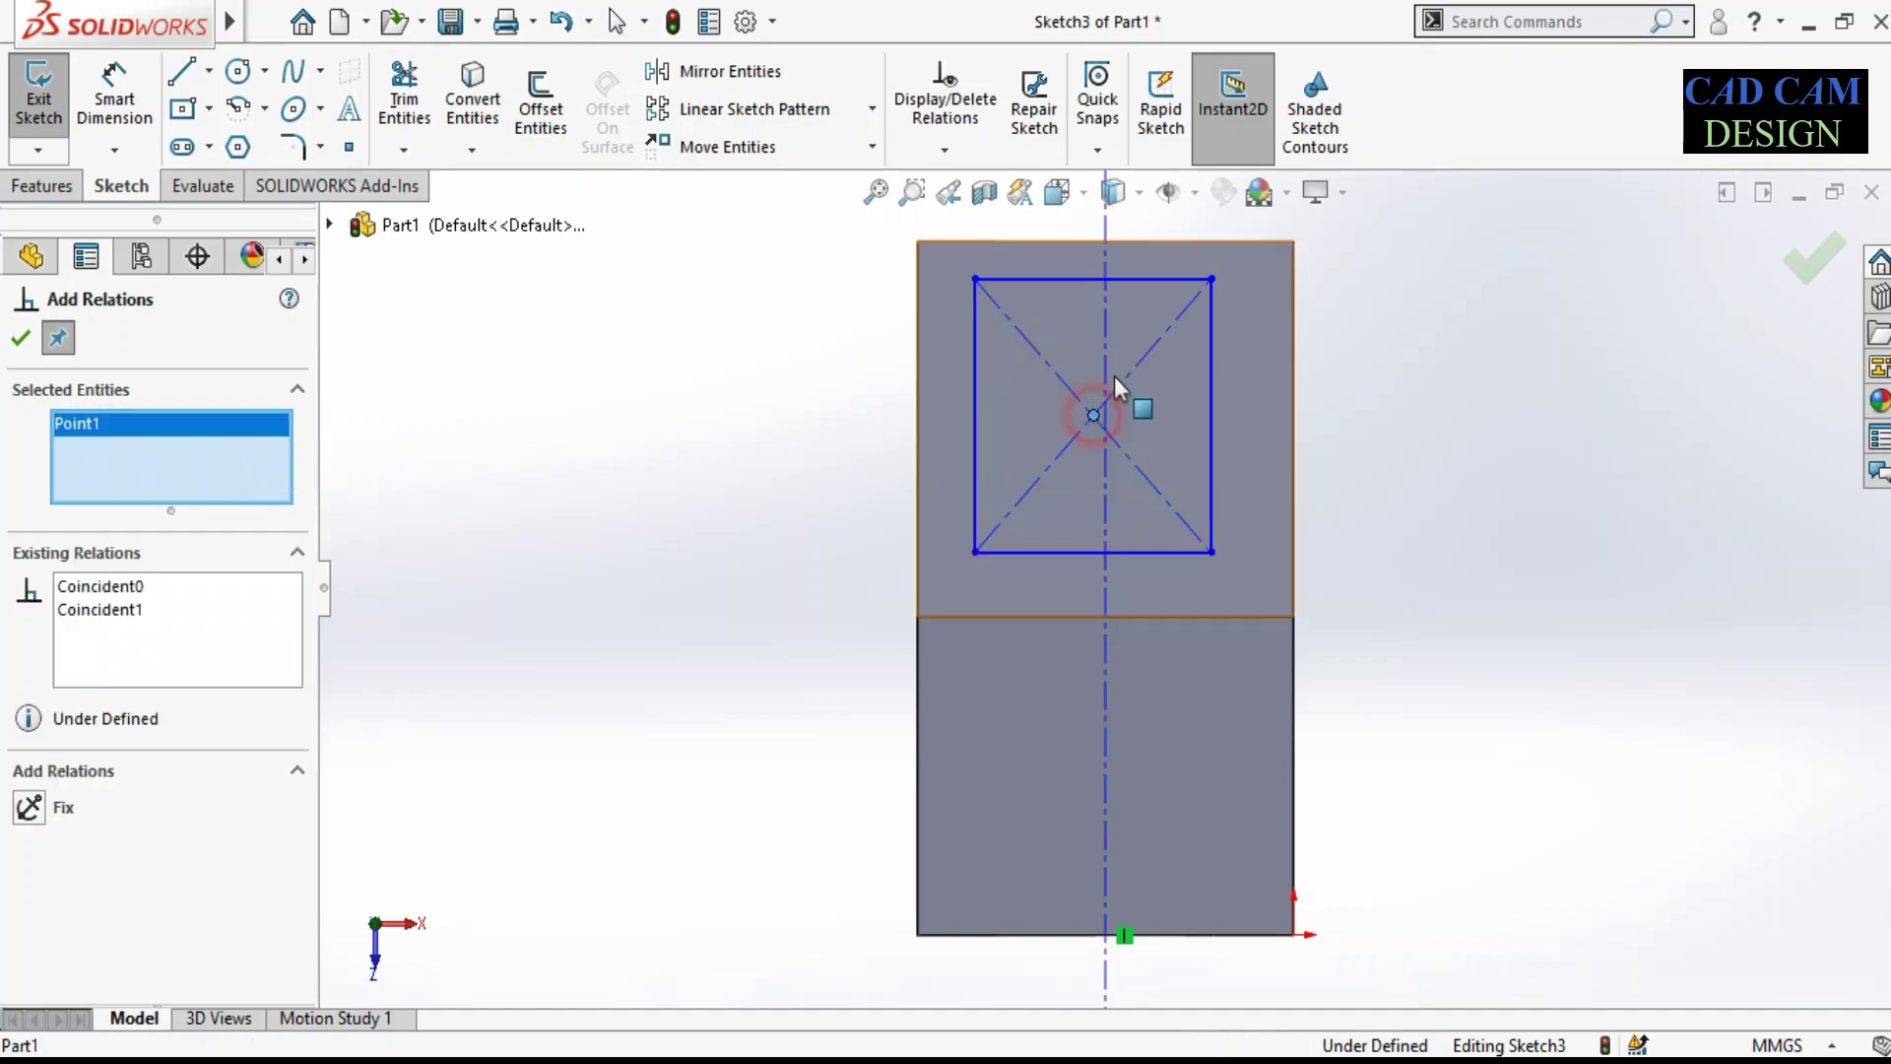
click(1105, 390)
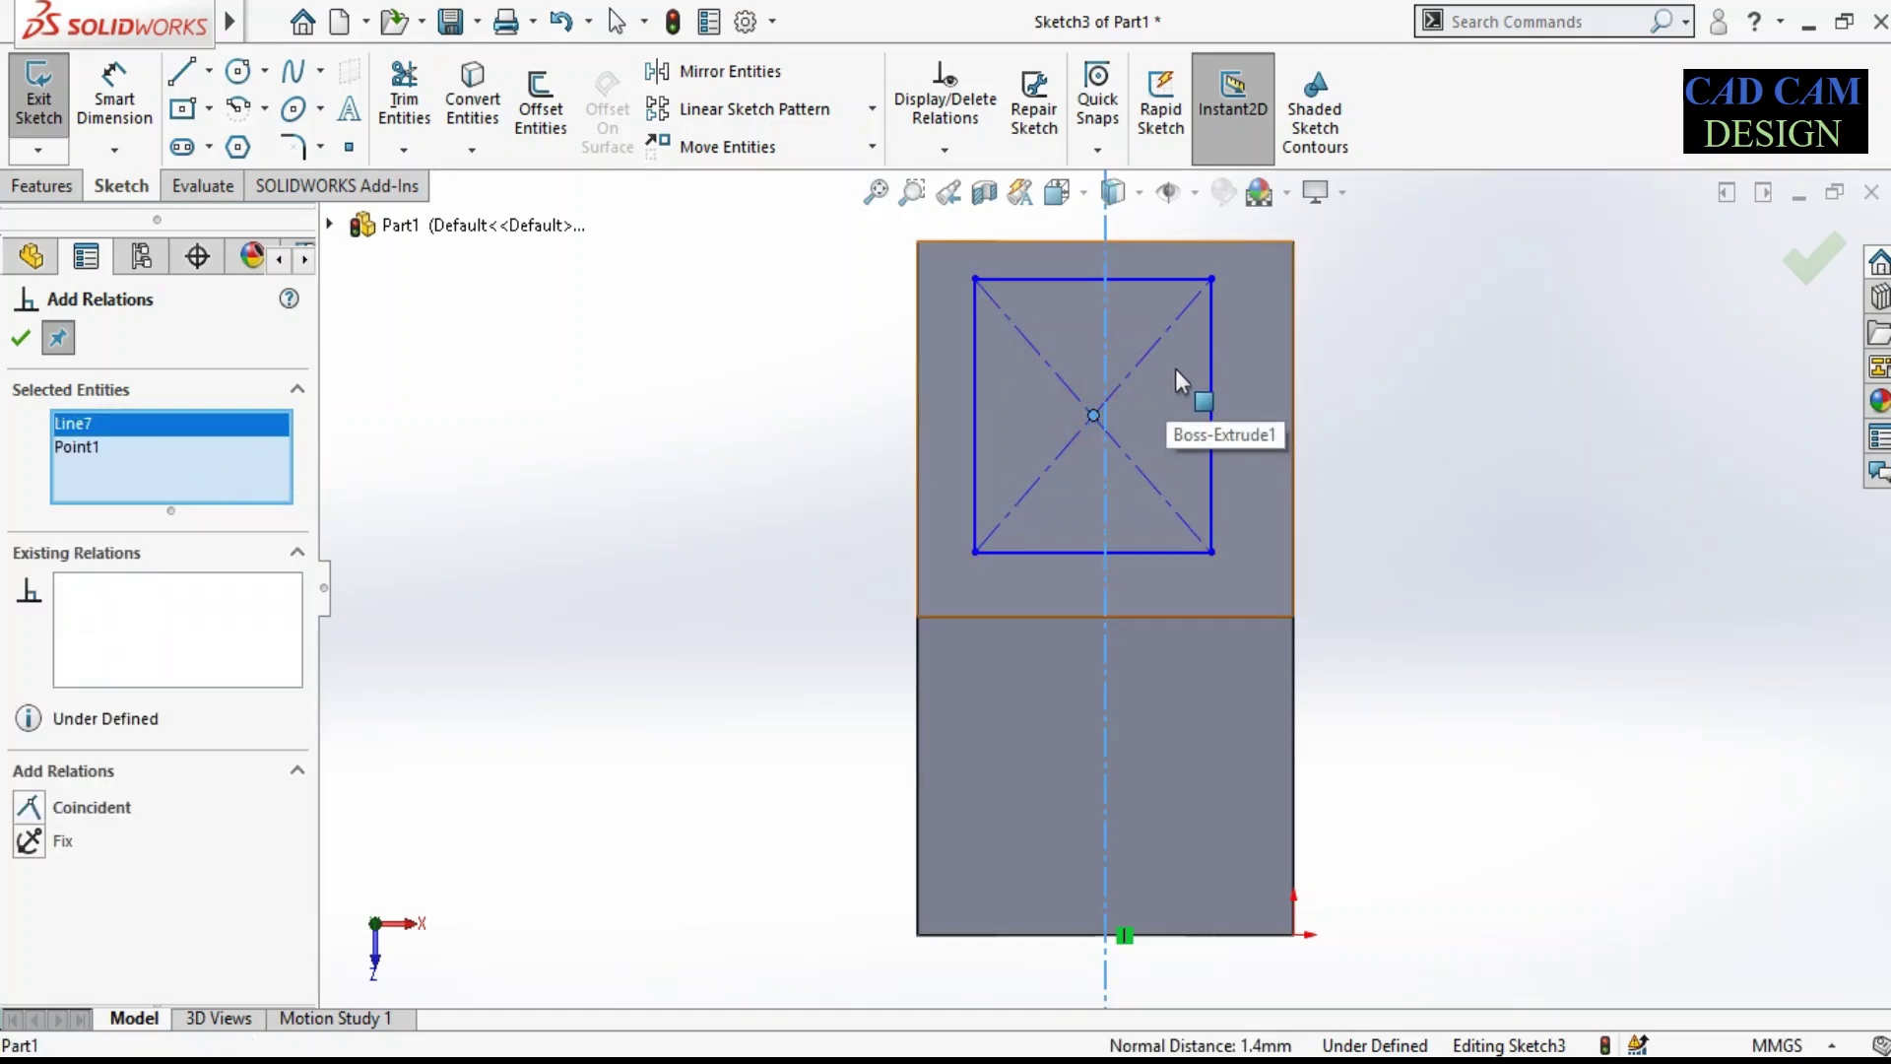
click(71, 807)
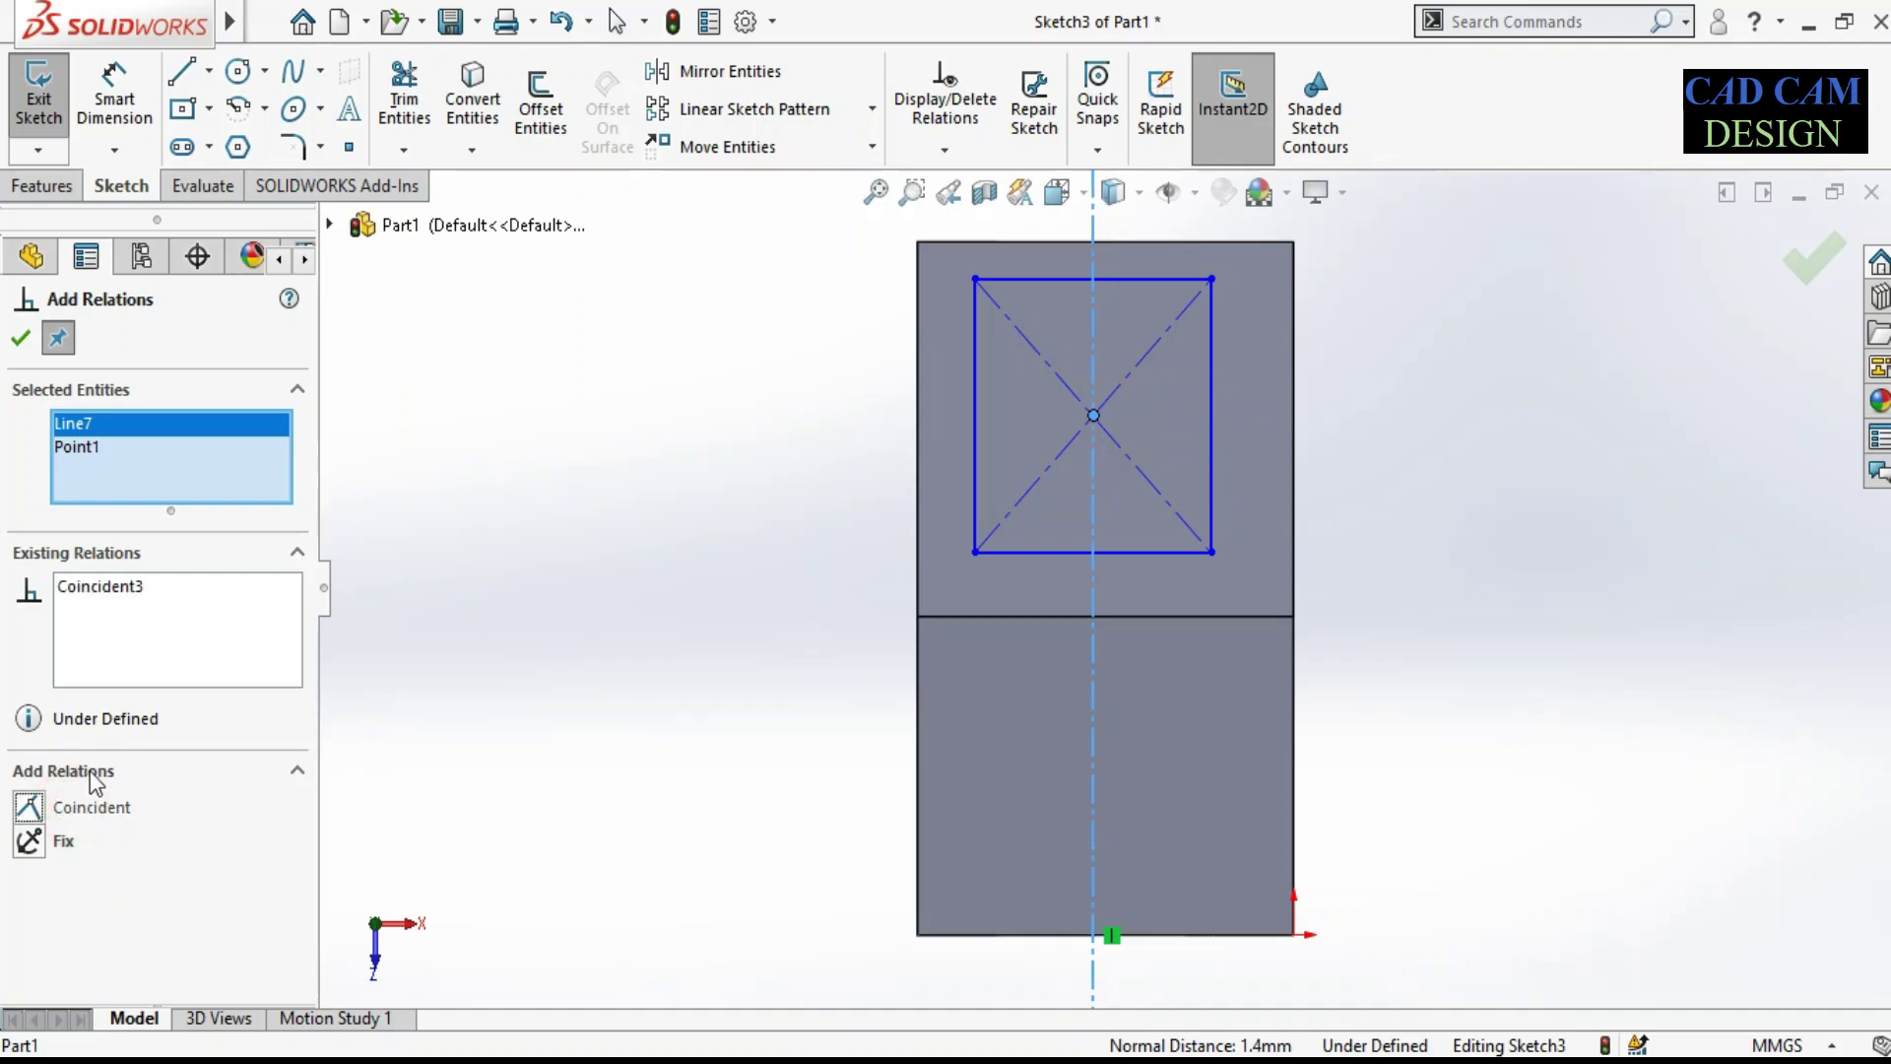
scroll(816, 567, up, 2)
scroll(1364, 286, down, 1)
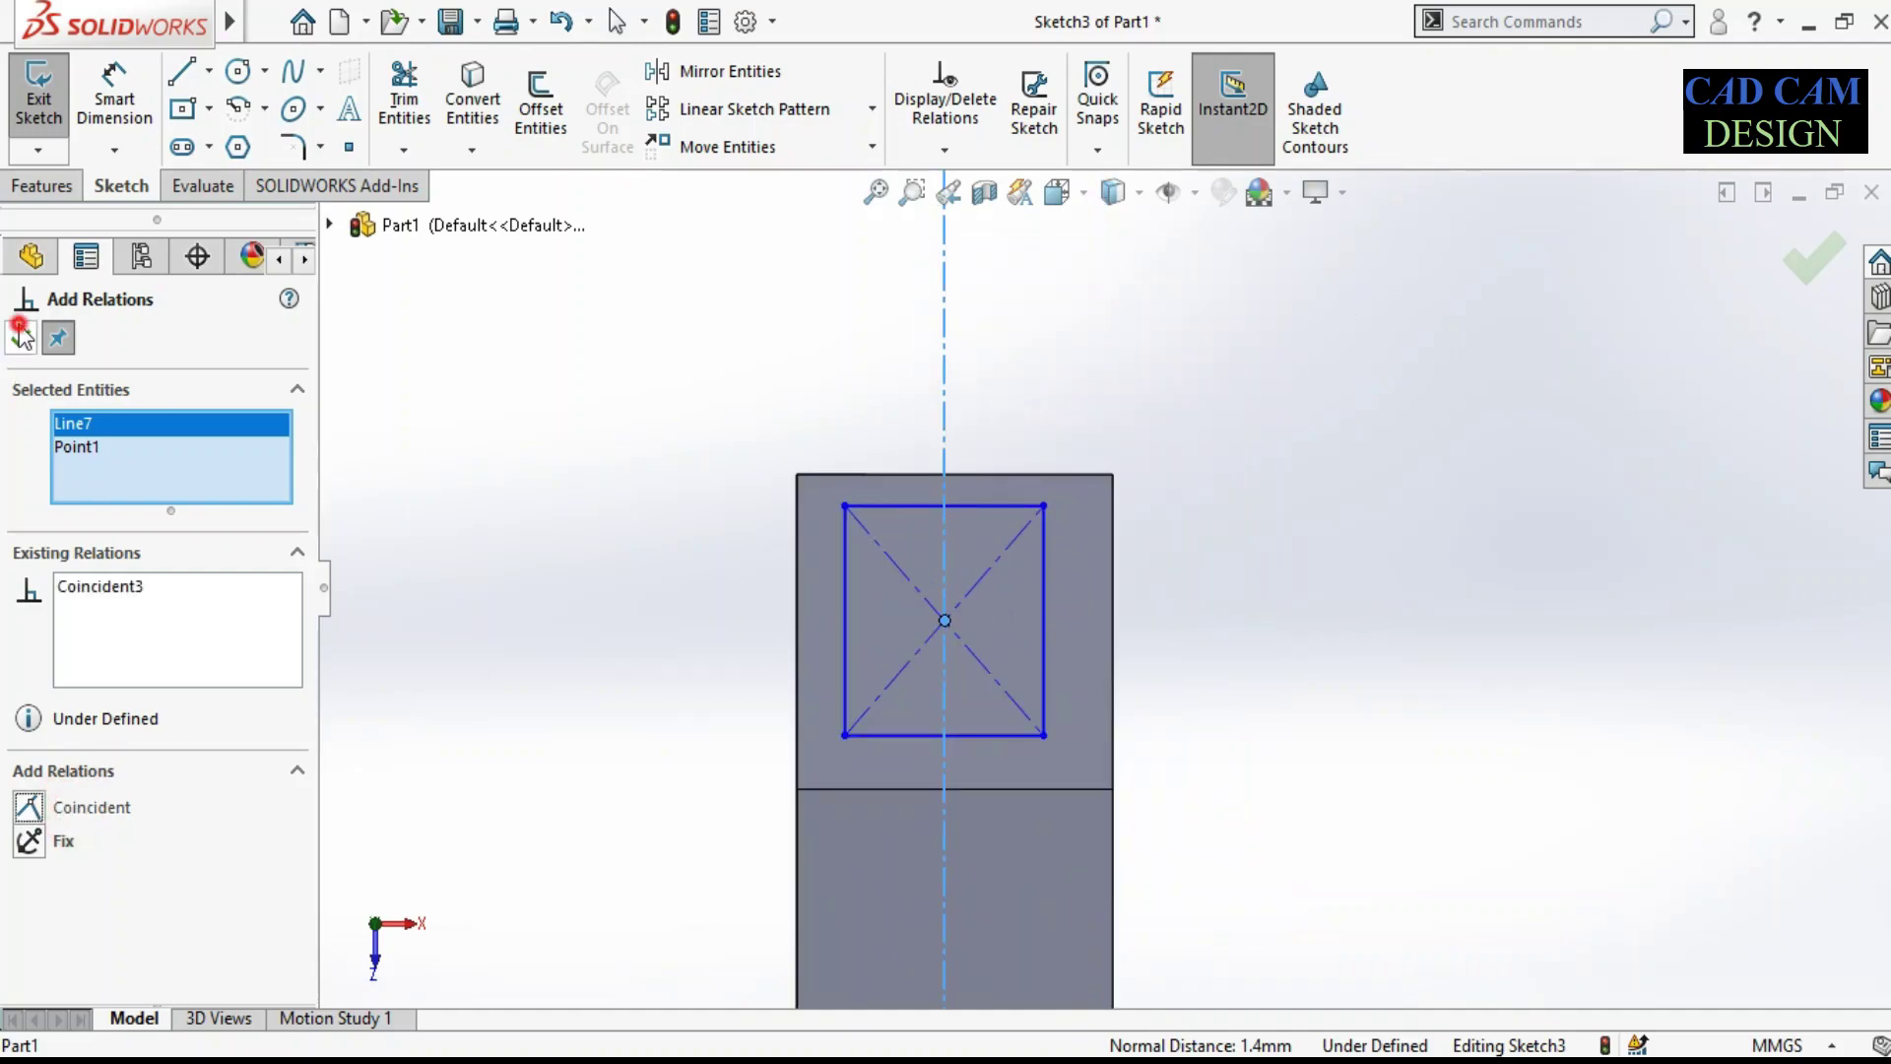
click(22, 335)
right_drag(393, 642, 433, 551)
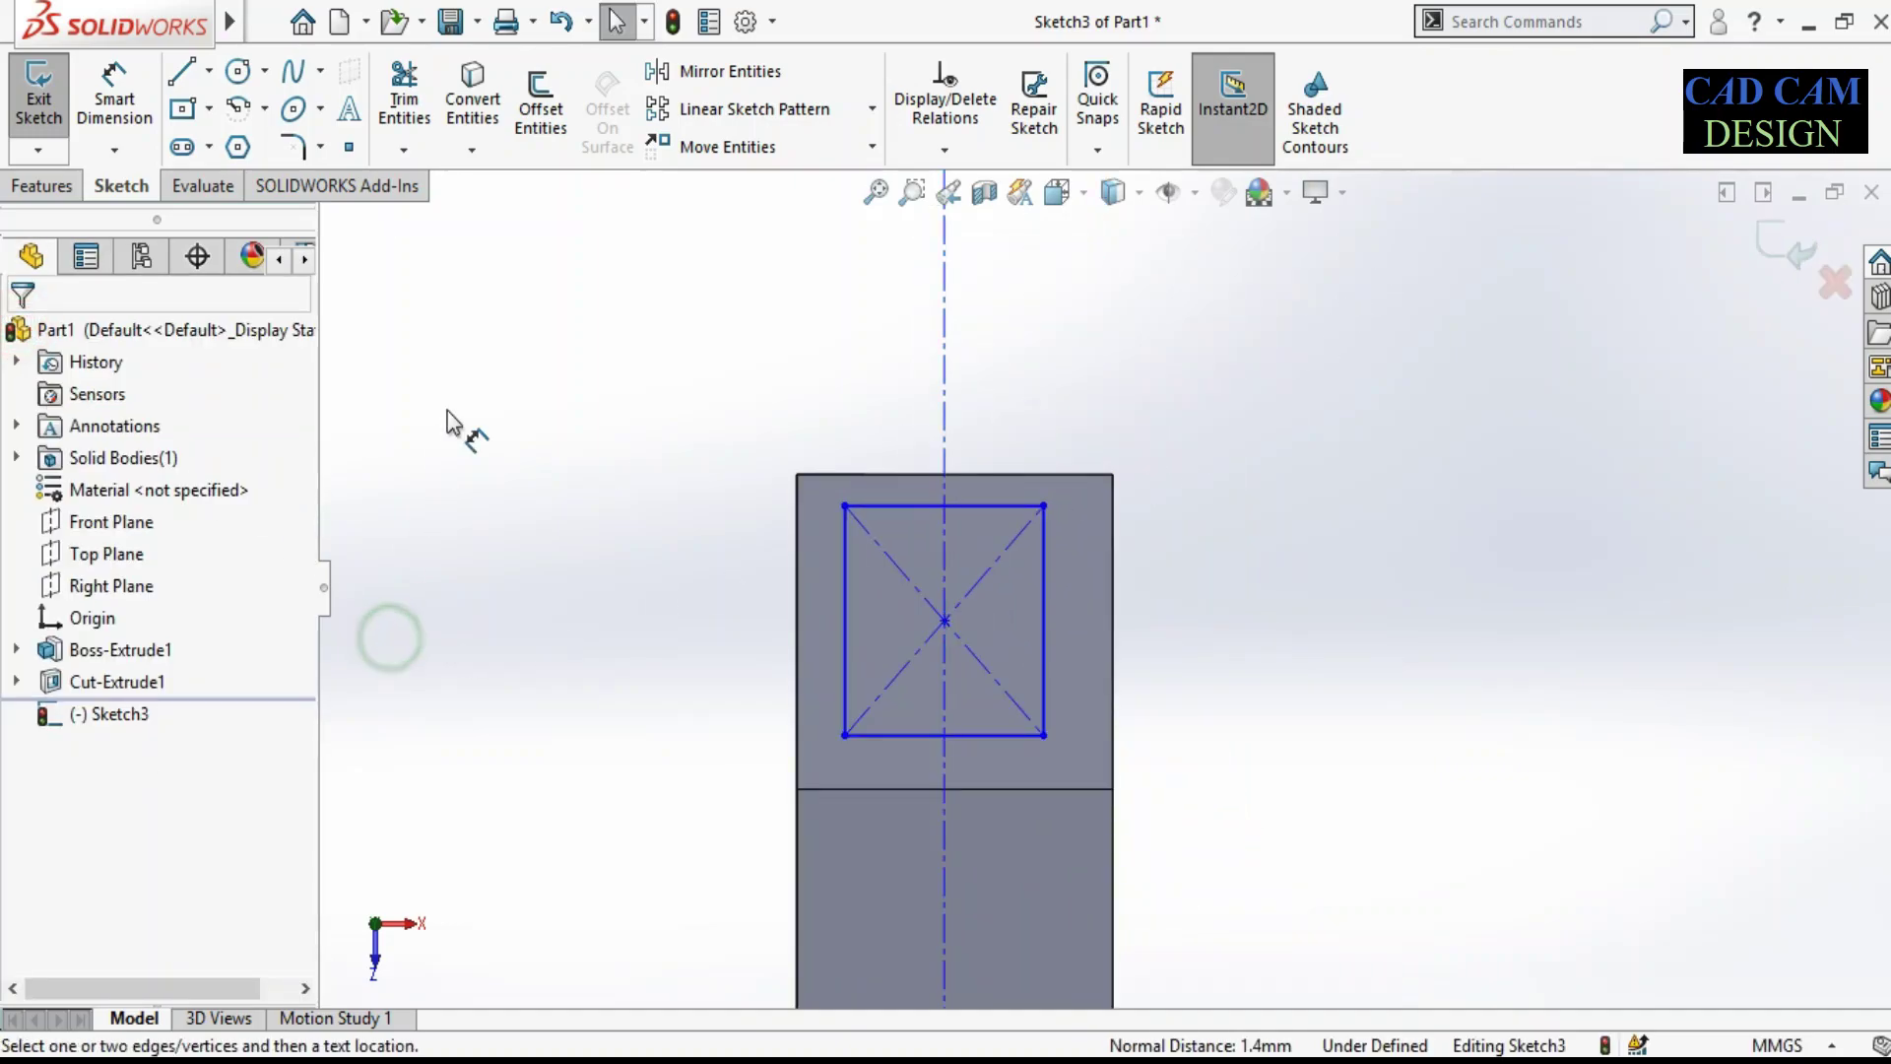
Step: Dimension the centerline to the part's right edge as 42/2 (21 mm)
click(942, 396)
click(1116, 530)
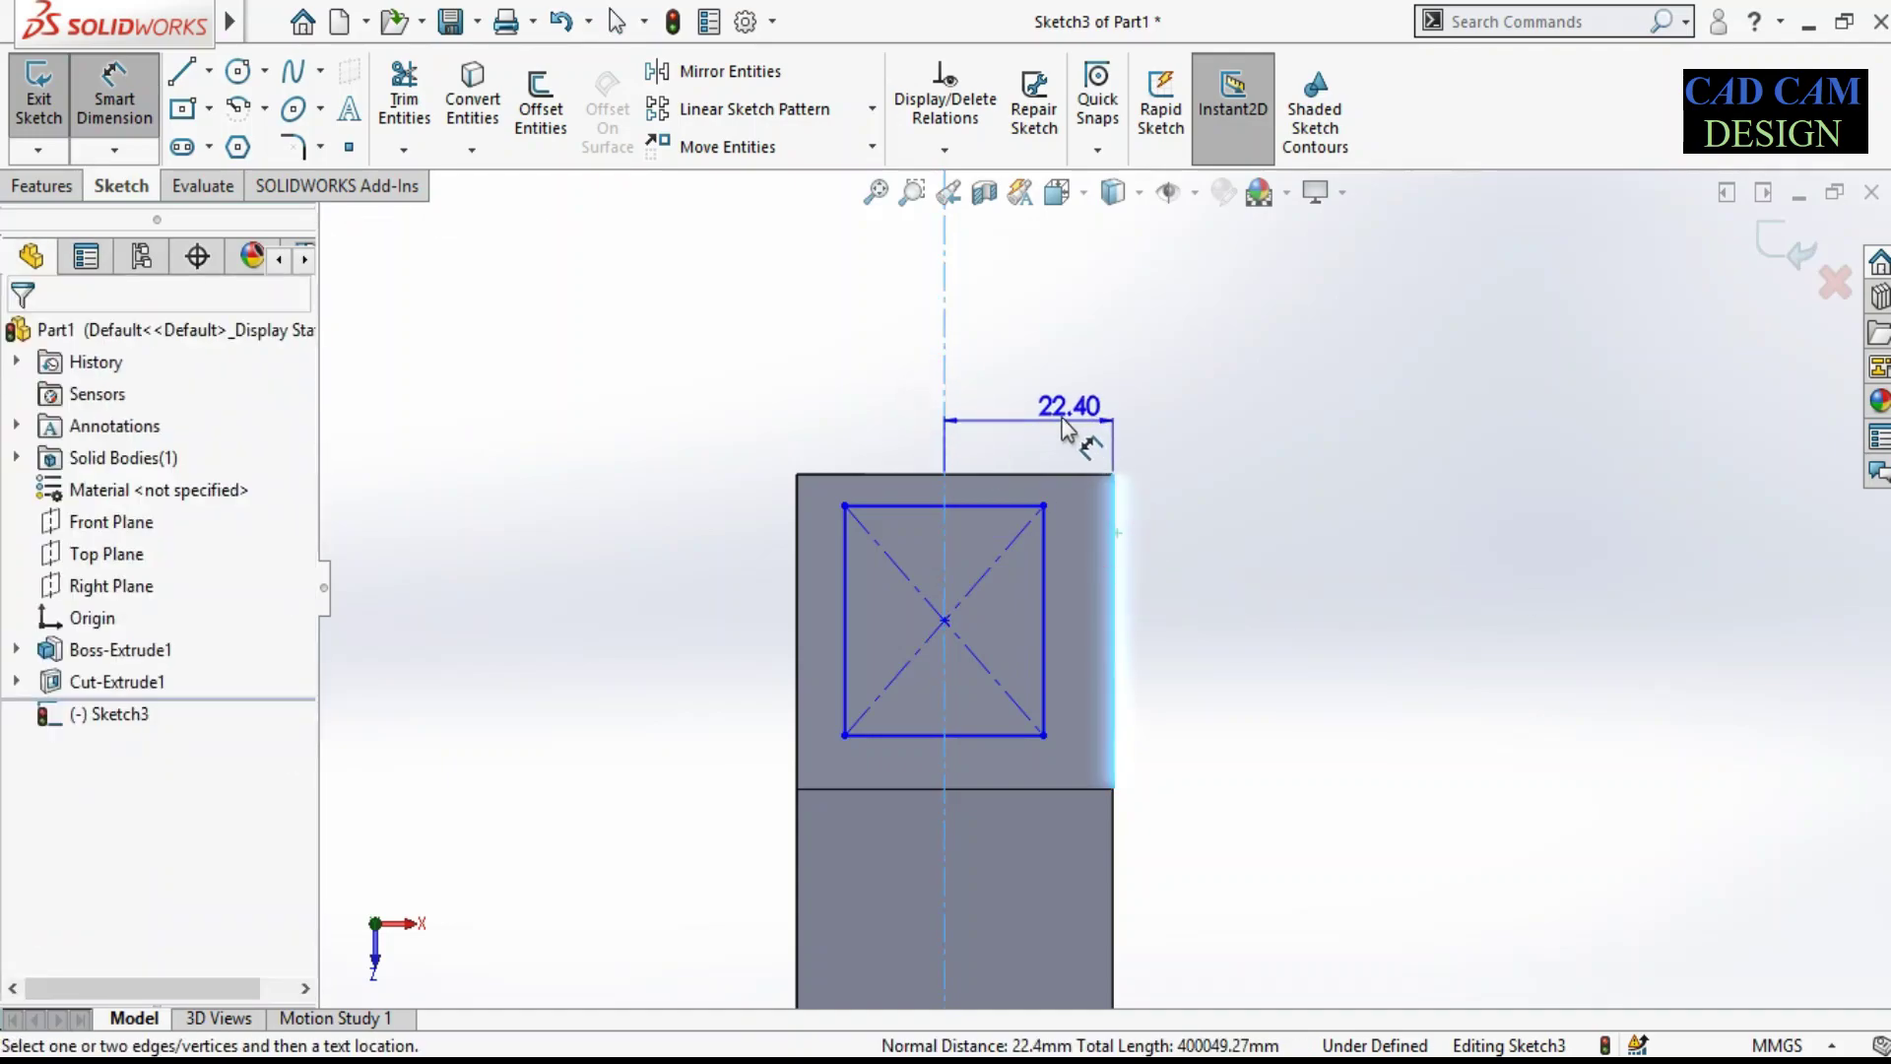
click(1062, 423)
text(42)
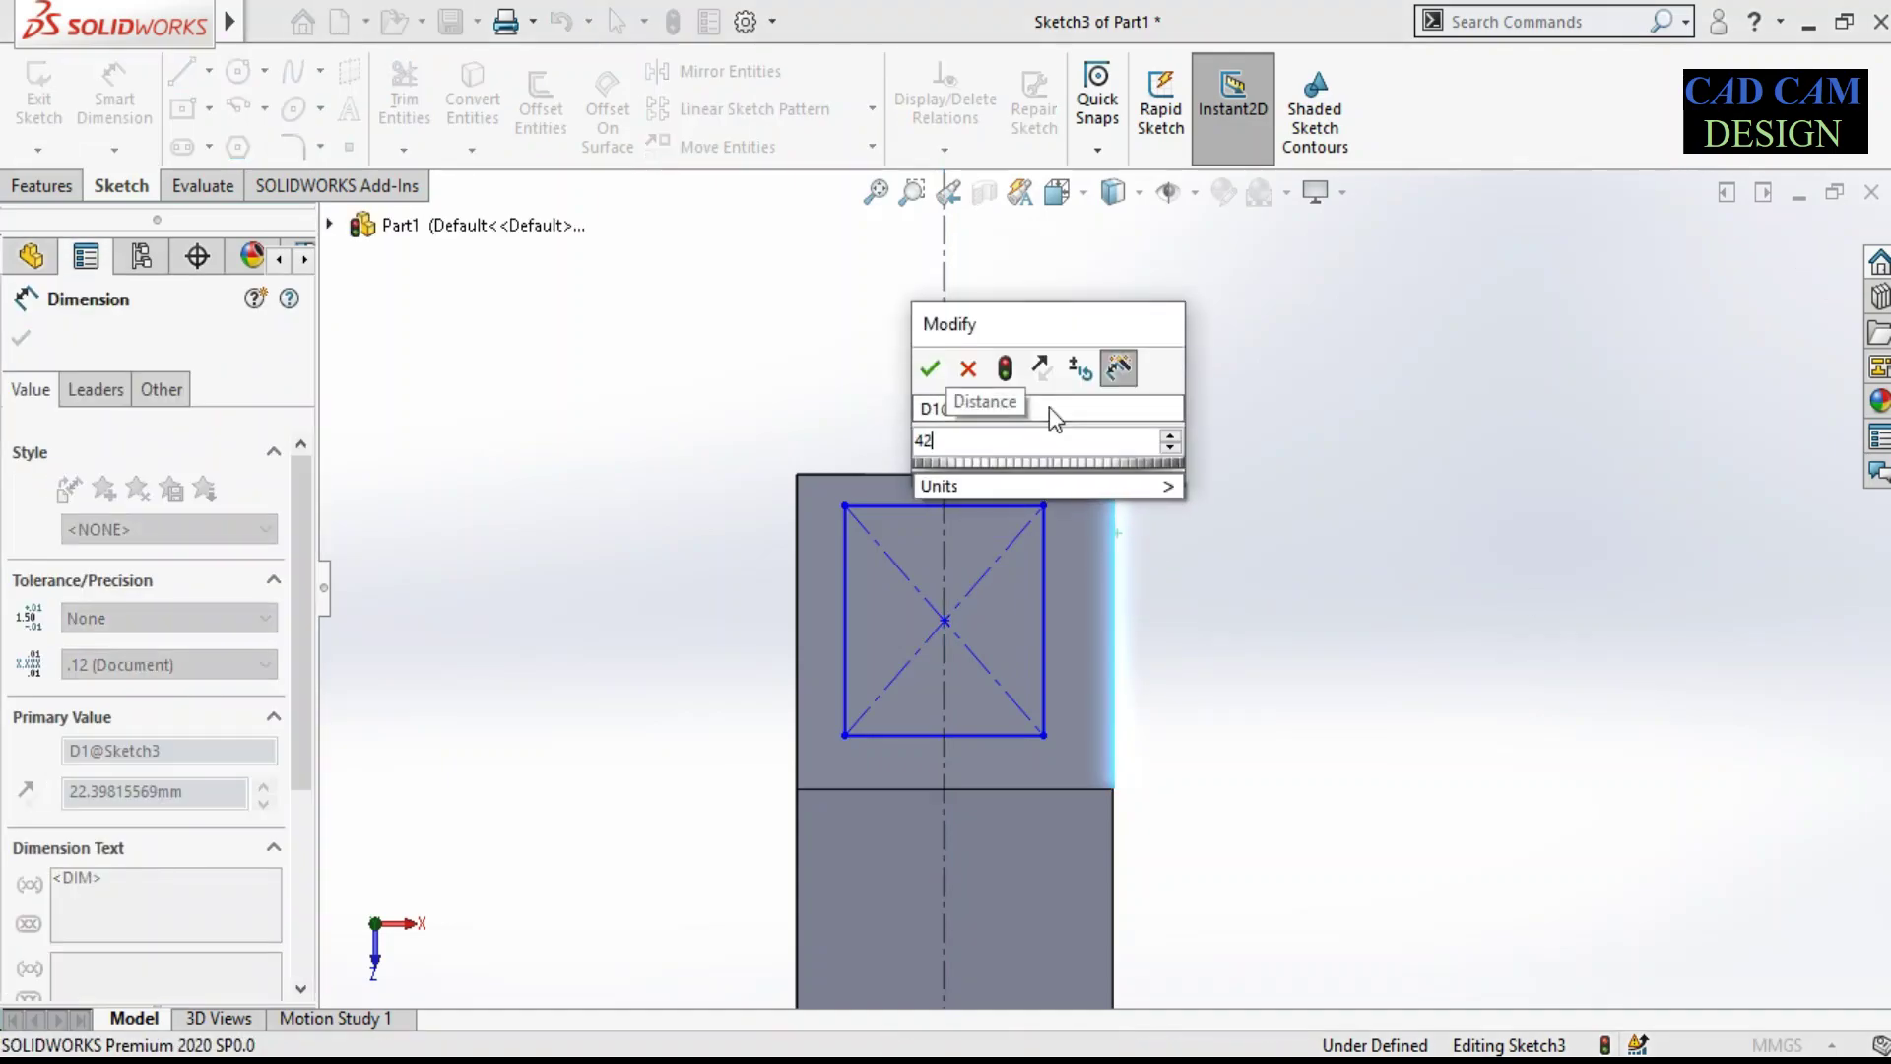
text(*)
key(BackSpace)
text(/2)
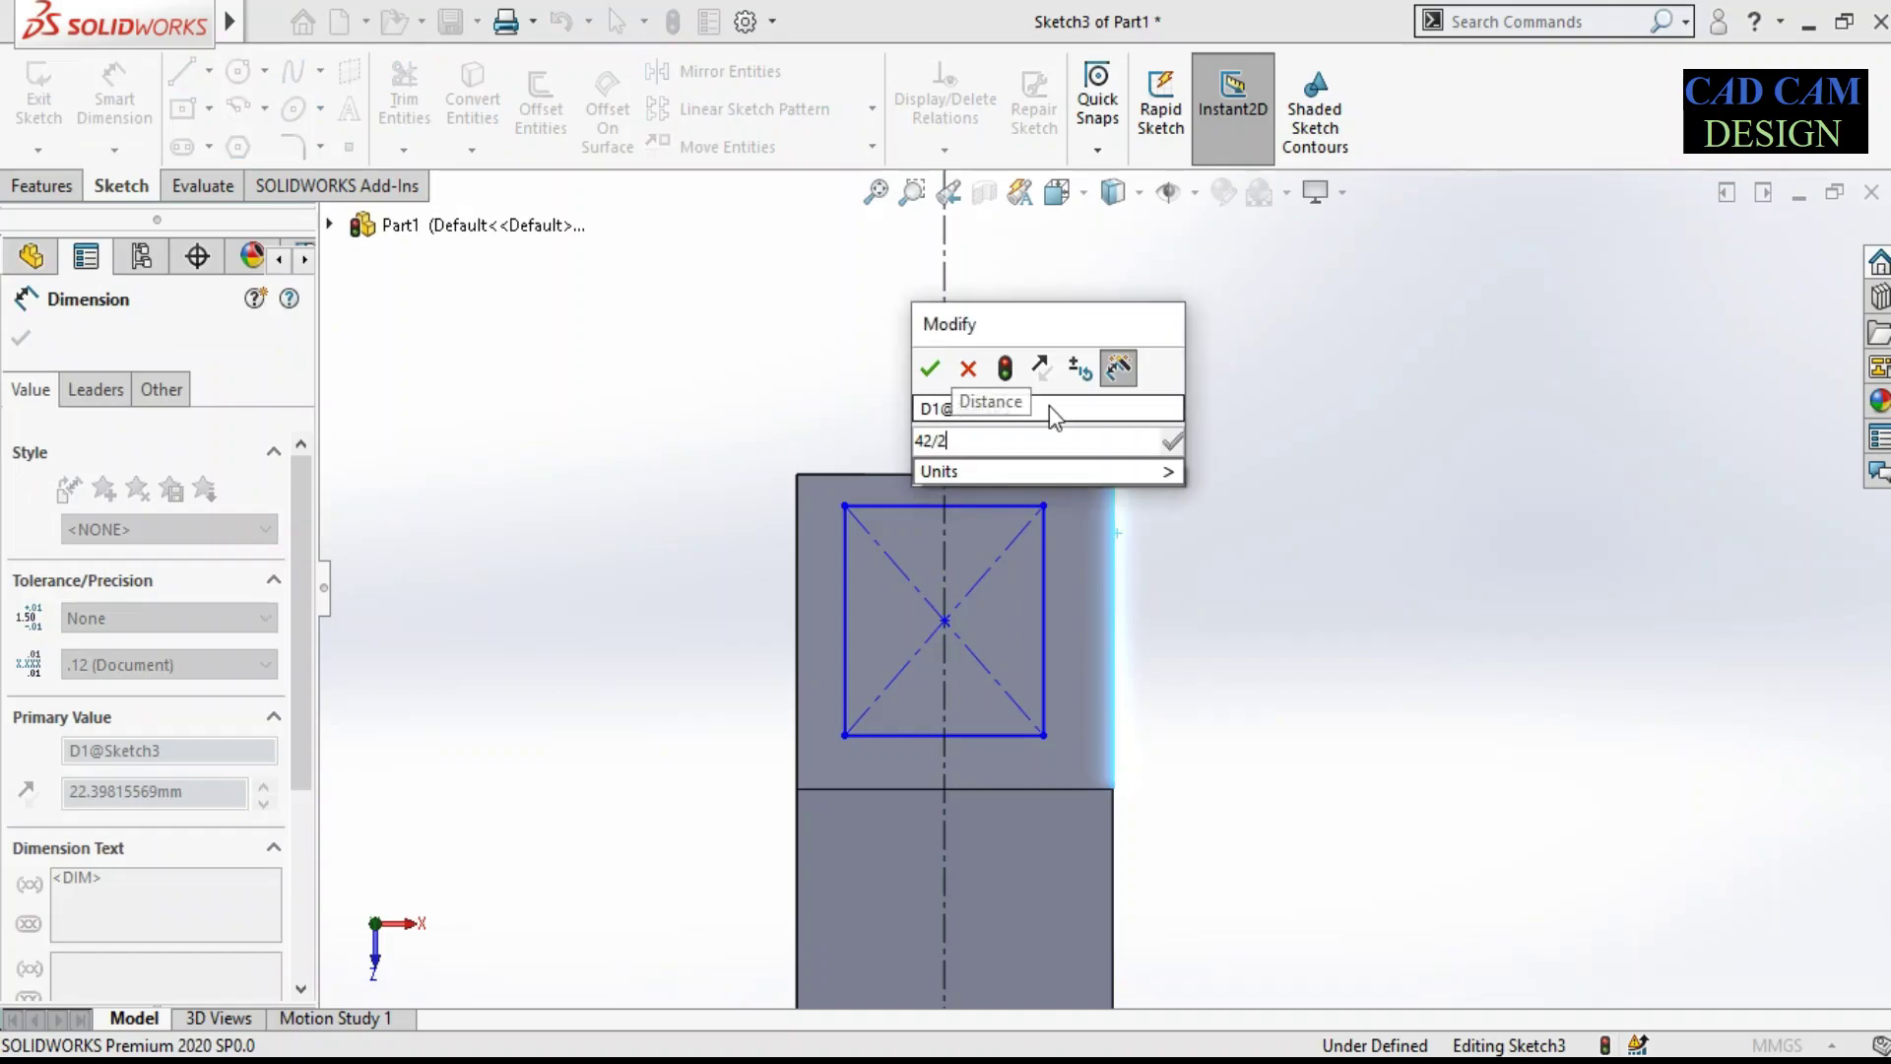
key(Return)
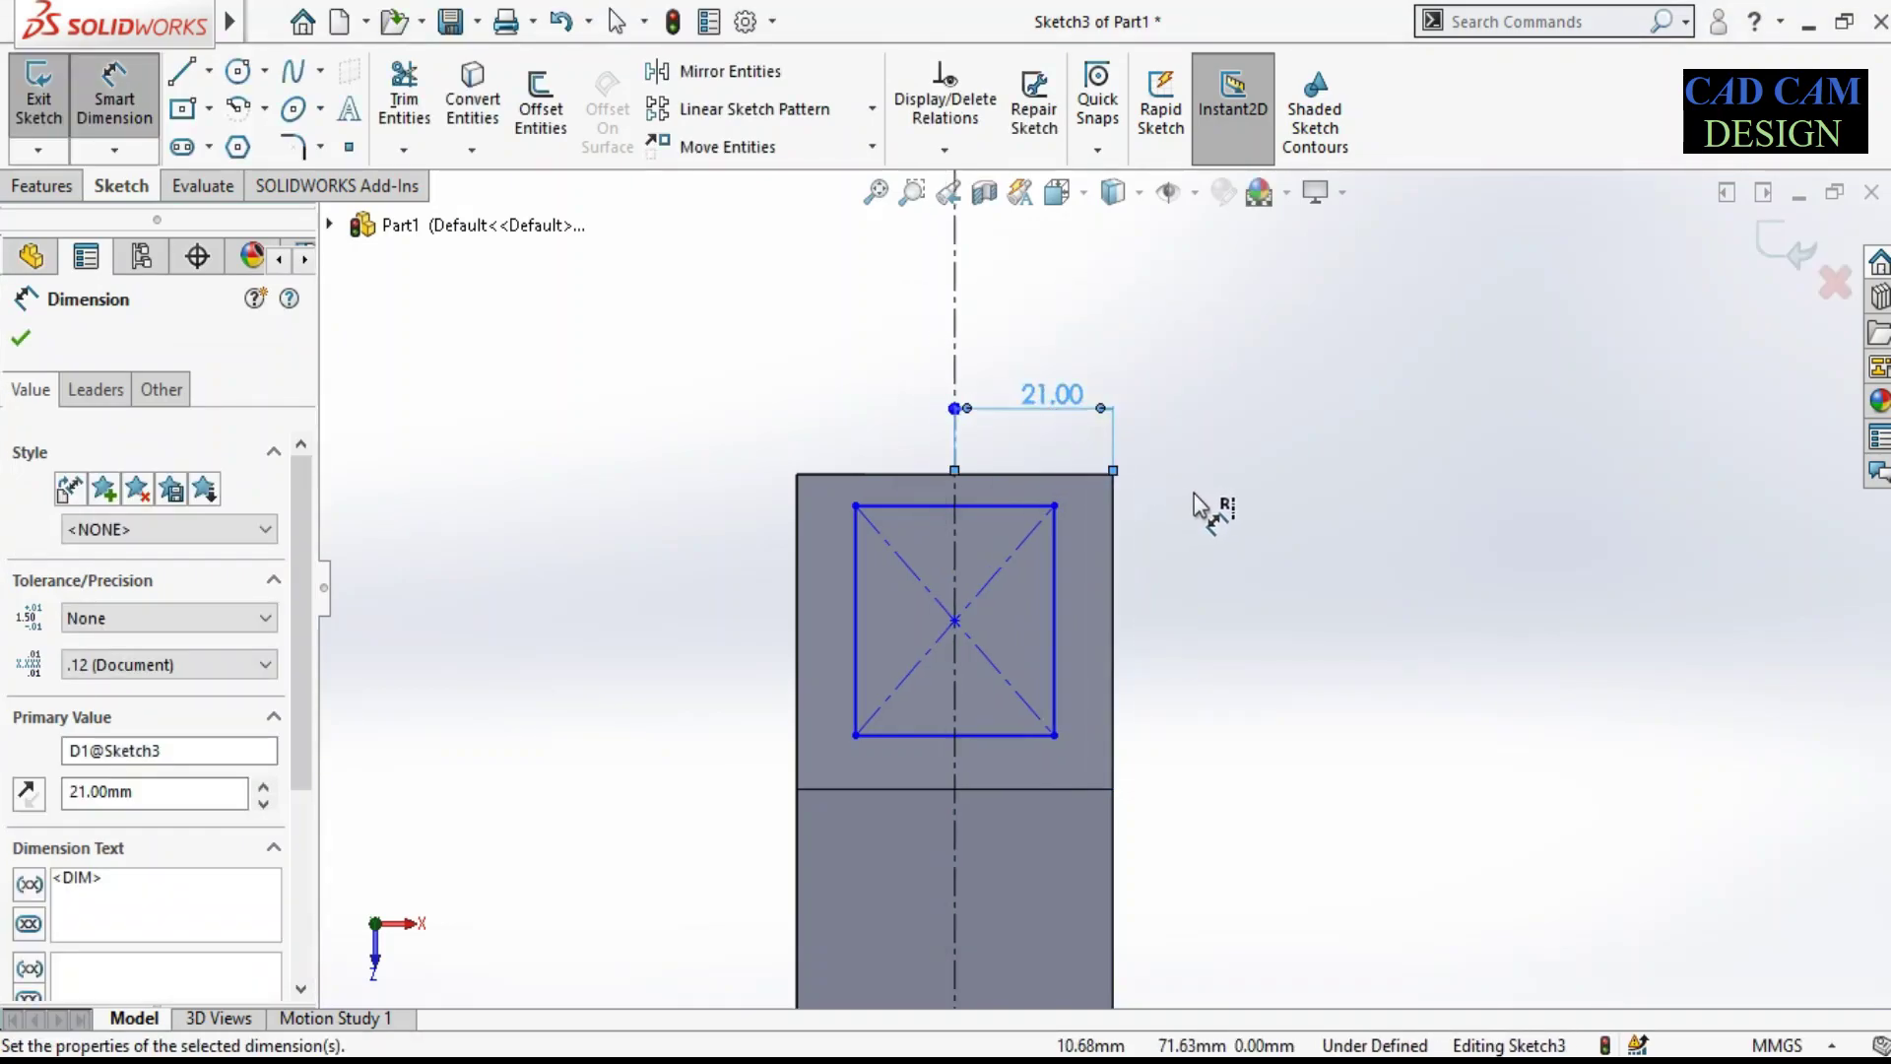
Step: Dimension the square's top side 6 mm below the part's top edge
right_click(1338, 433)
click(1273, 458)
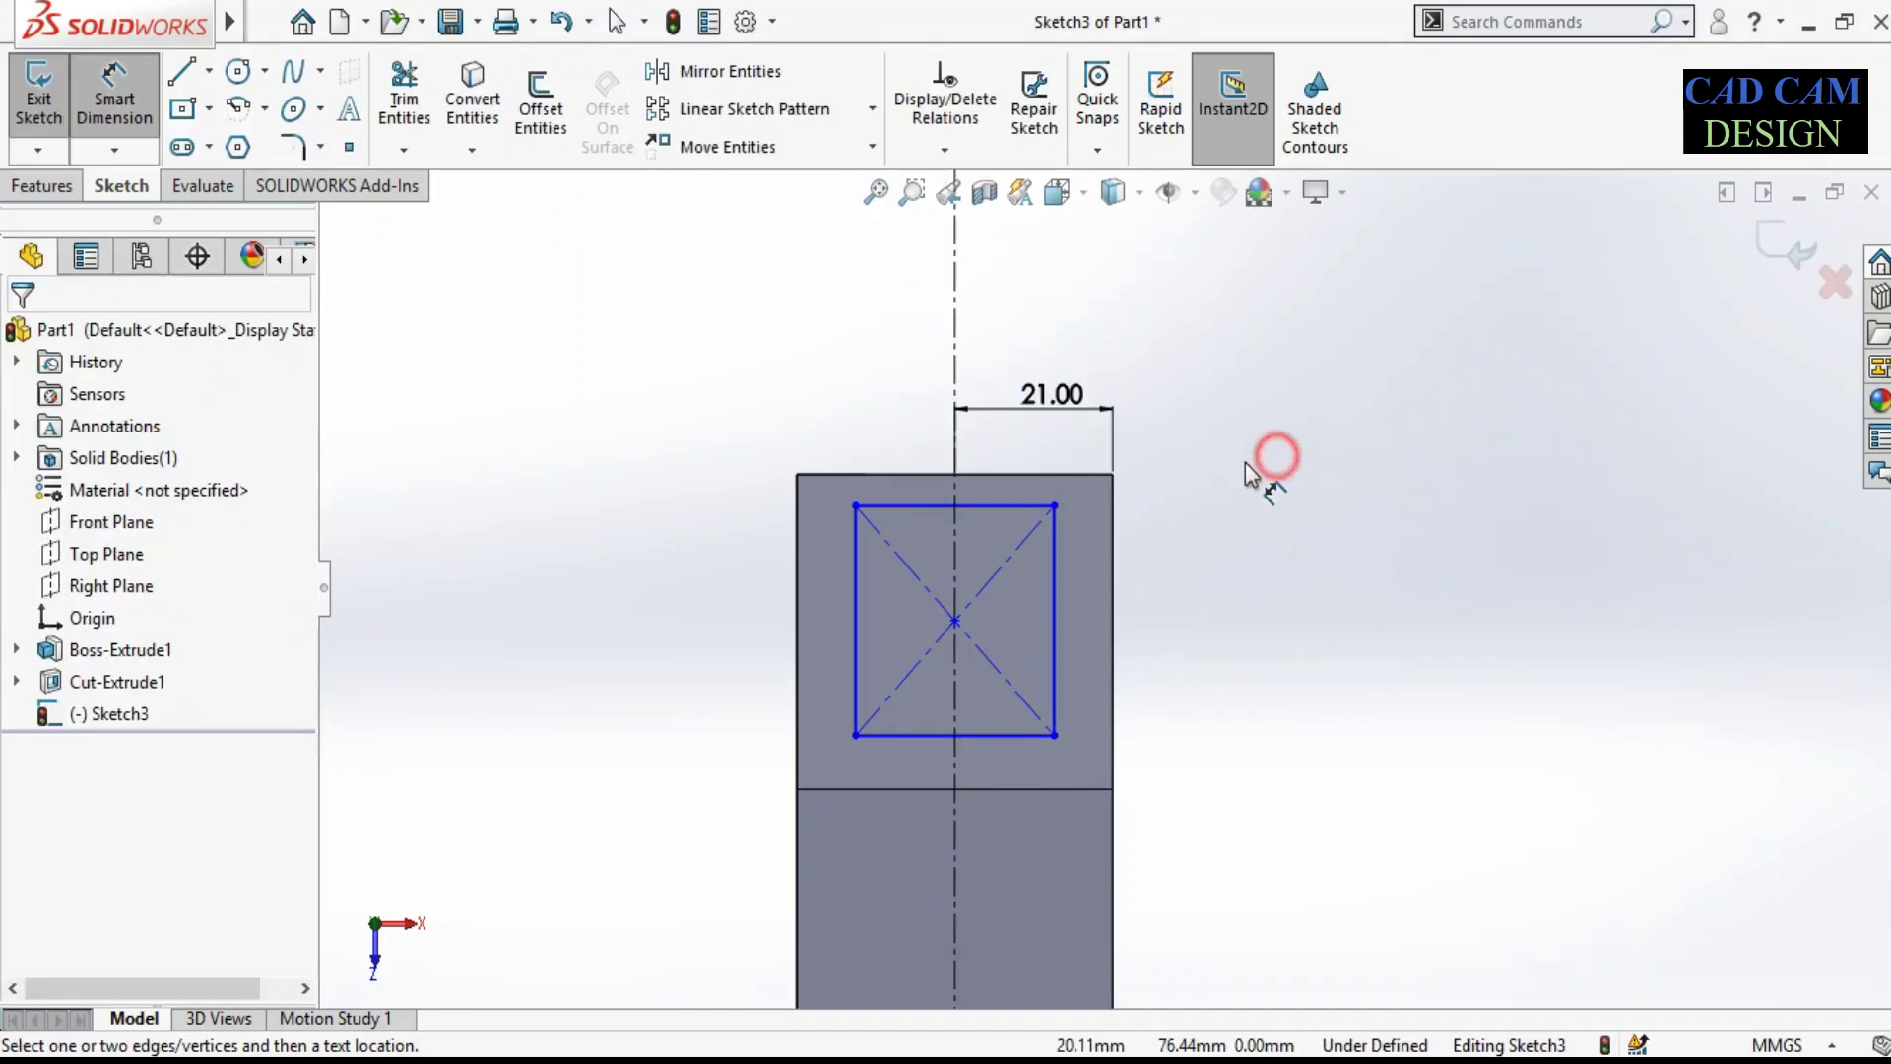
click(1056, 476)
click(1003, 507)
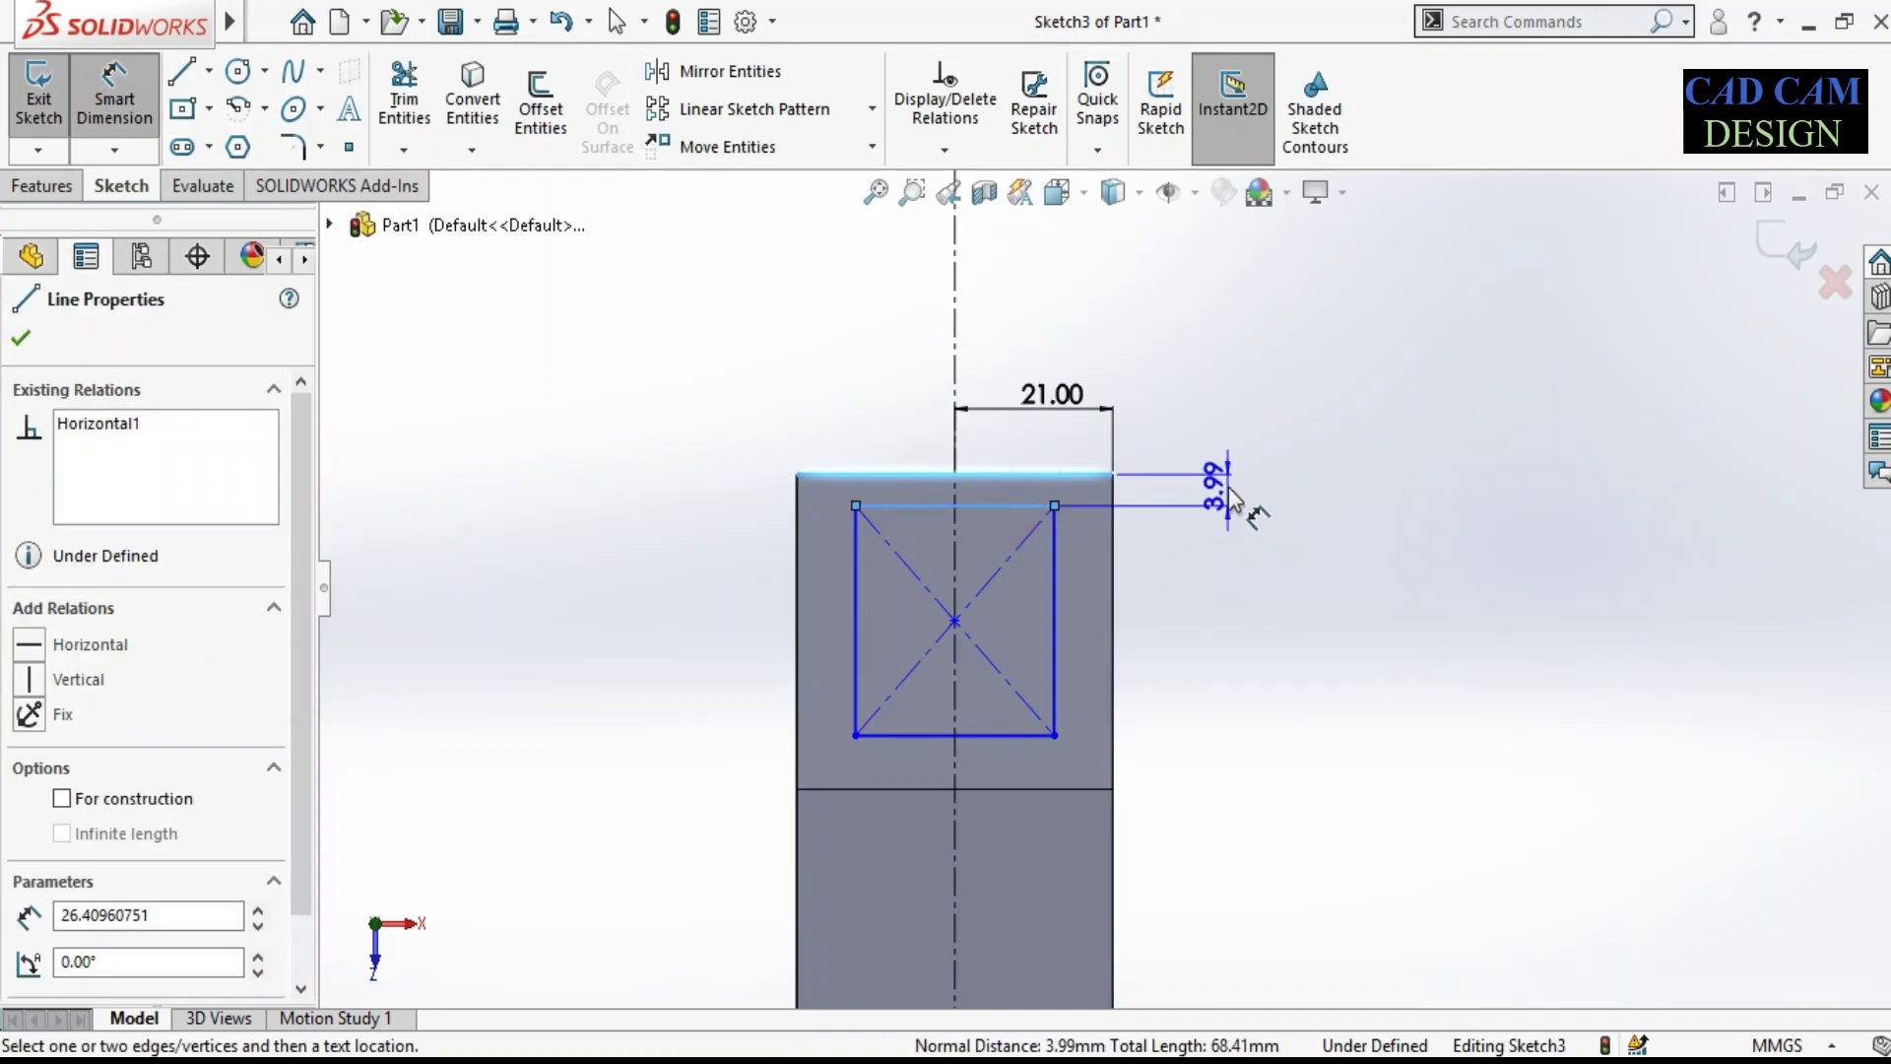
click(1229, 419)
text(6)
key(Return)
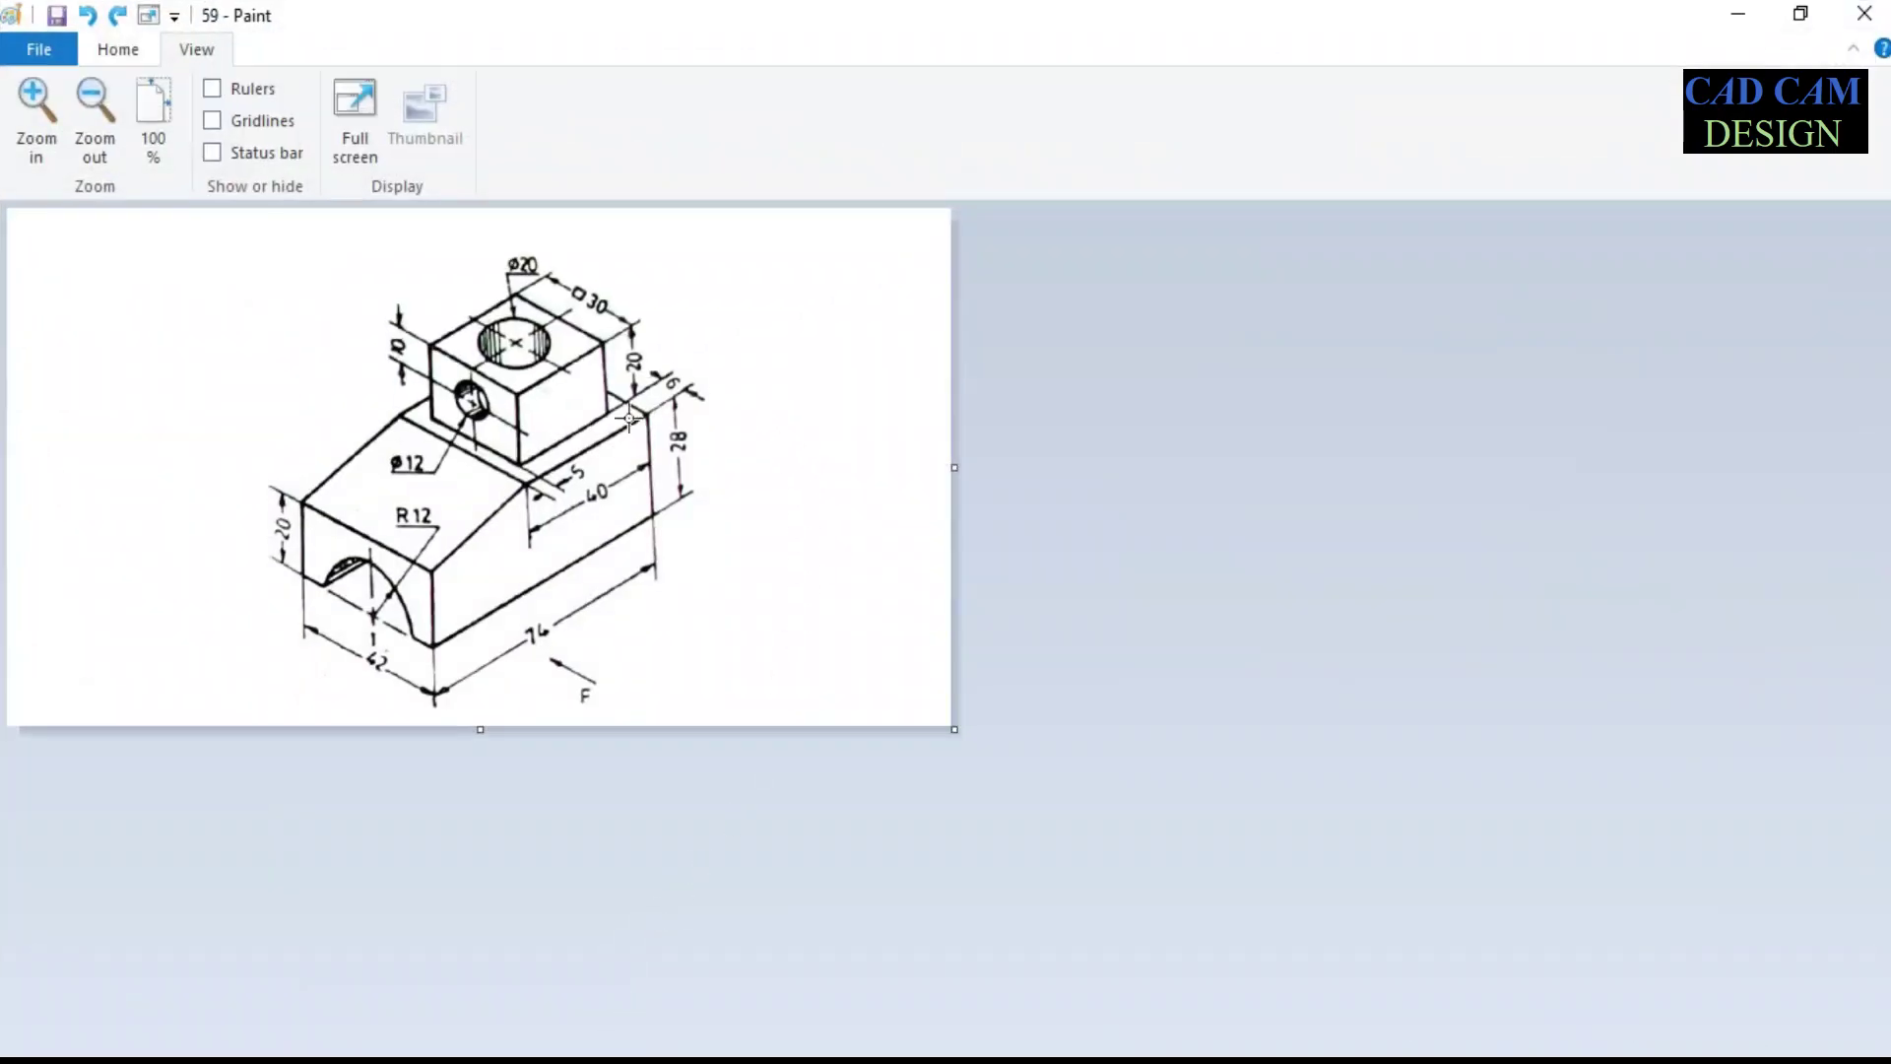
Step: Check the reference drawing and return the model to the Top view
click(1732, 13)
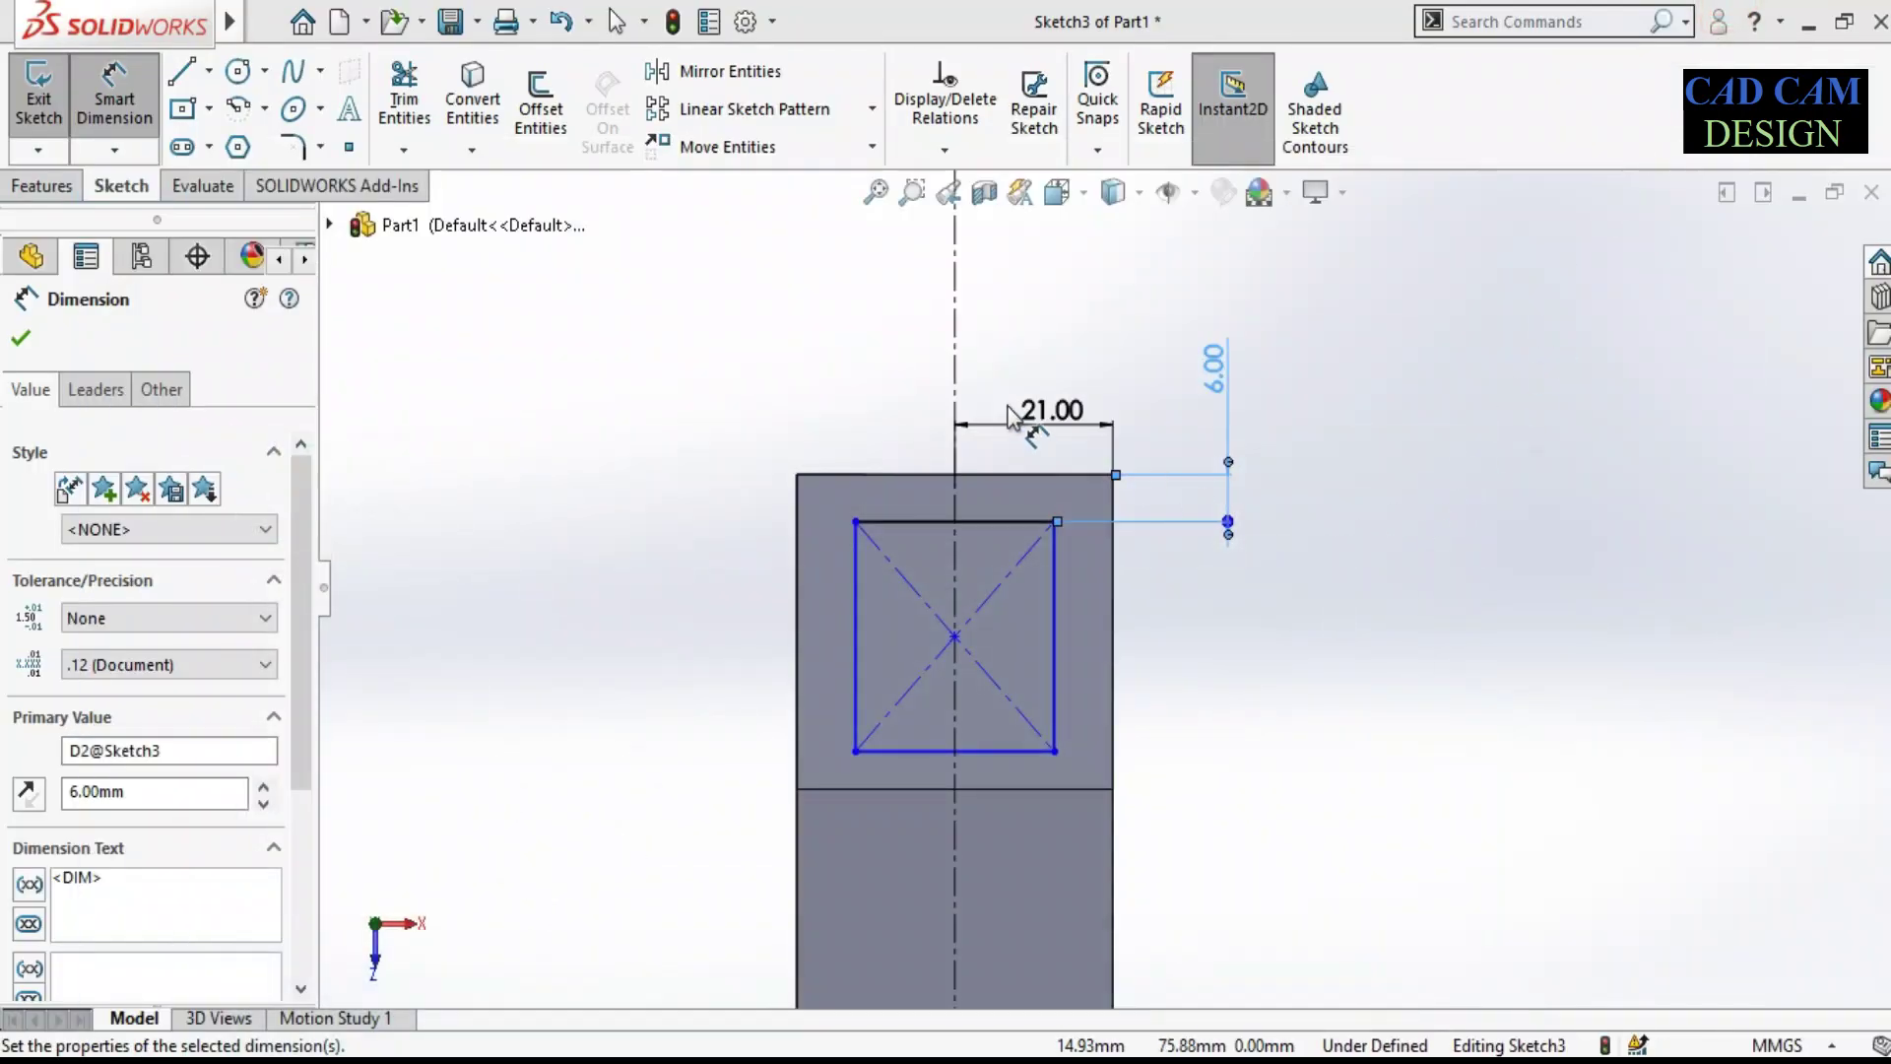
middle_drag(1029, 588, 980, 295)
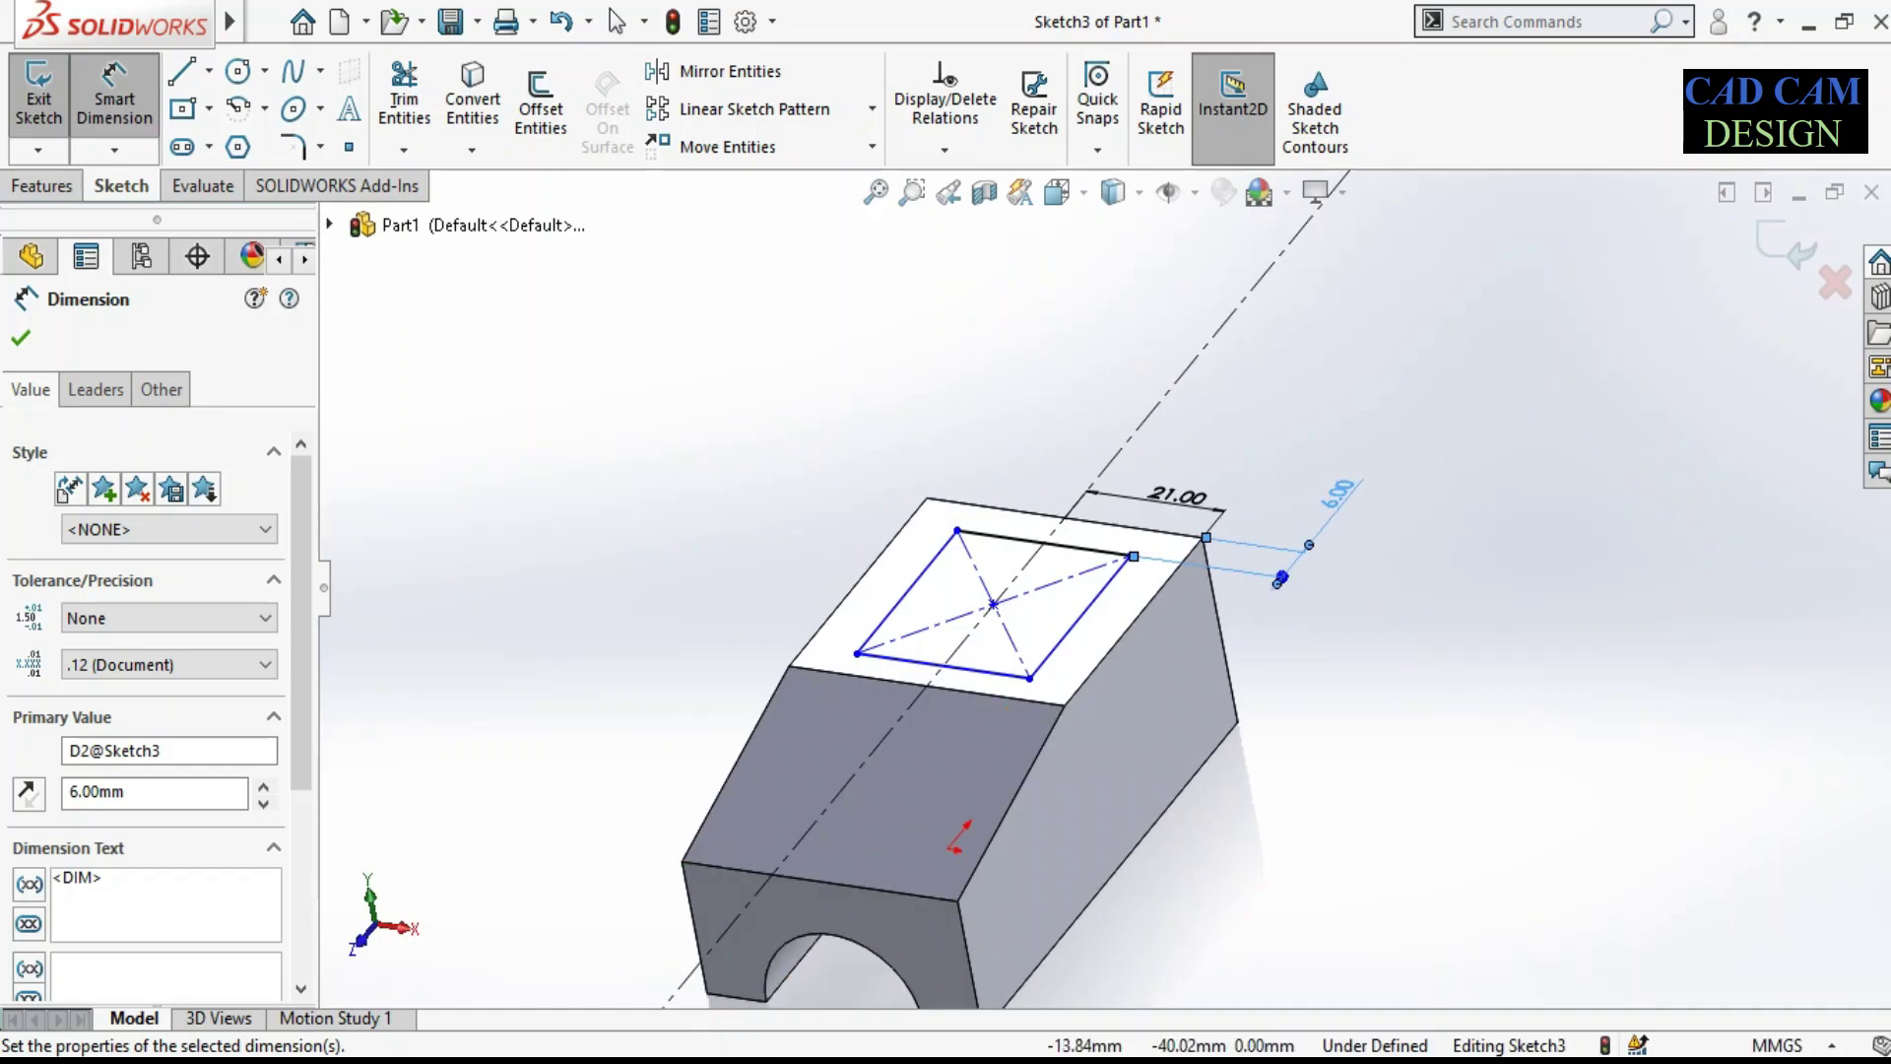
key(alt+Tab)
key(alt+Tab)
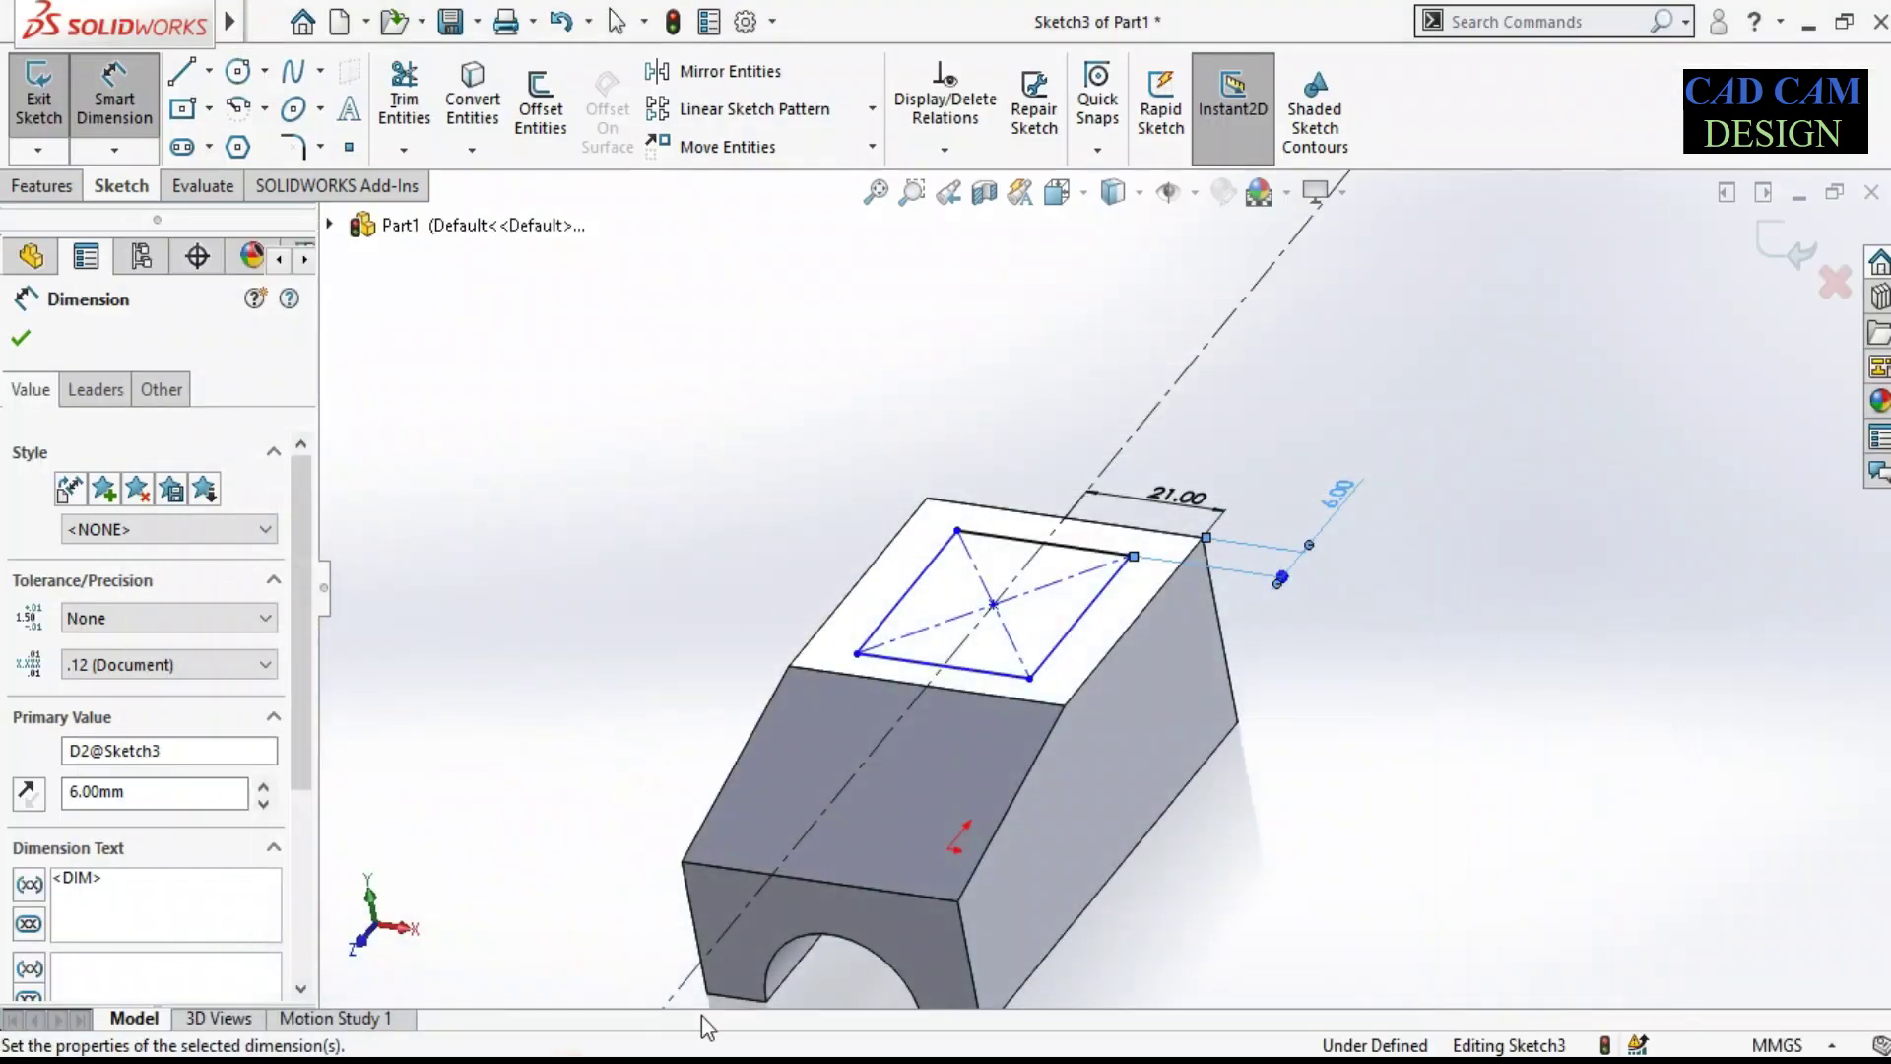
mouse_move(1246, 655)
middle_down()
mouse_move(1055, 150)
mouse_move(1143, 514)
middle_up()
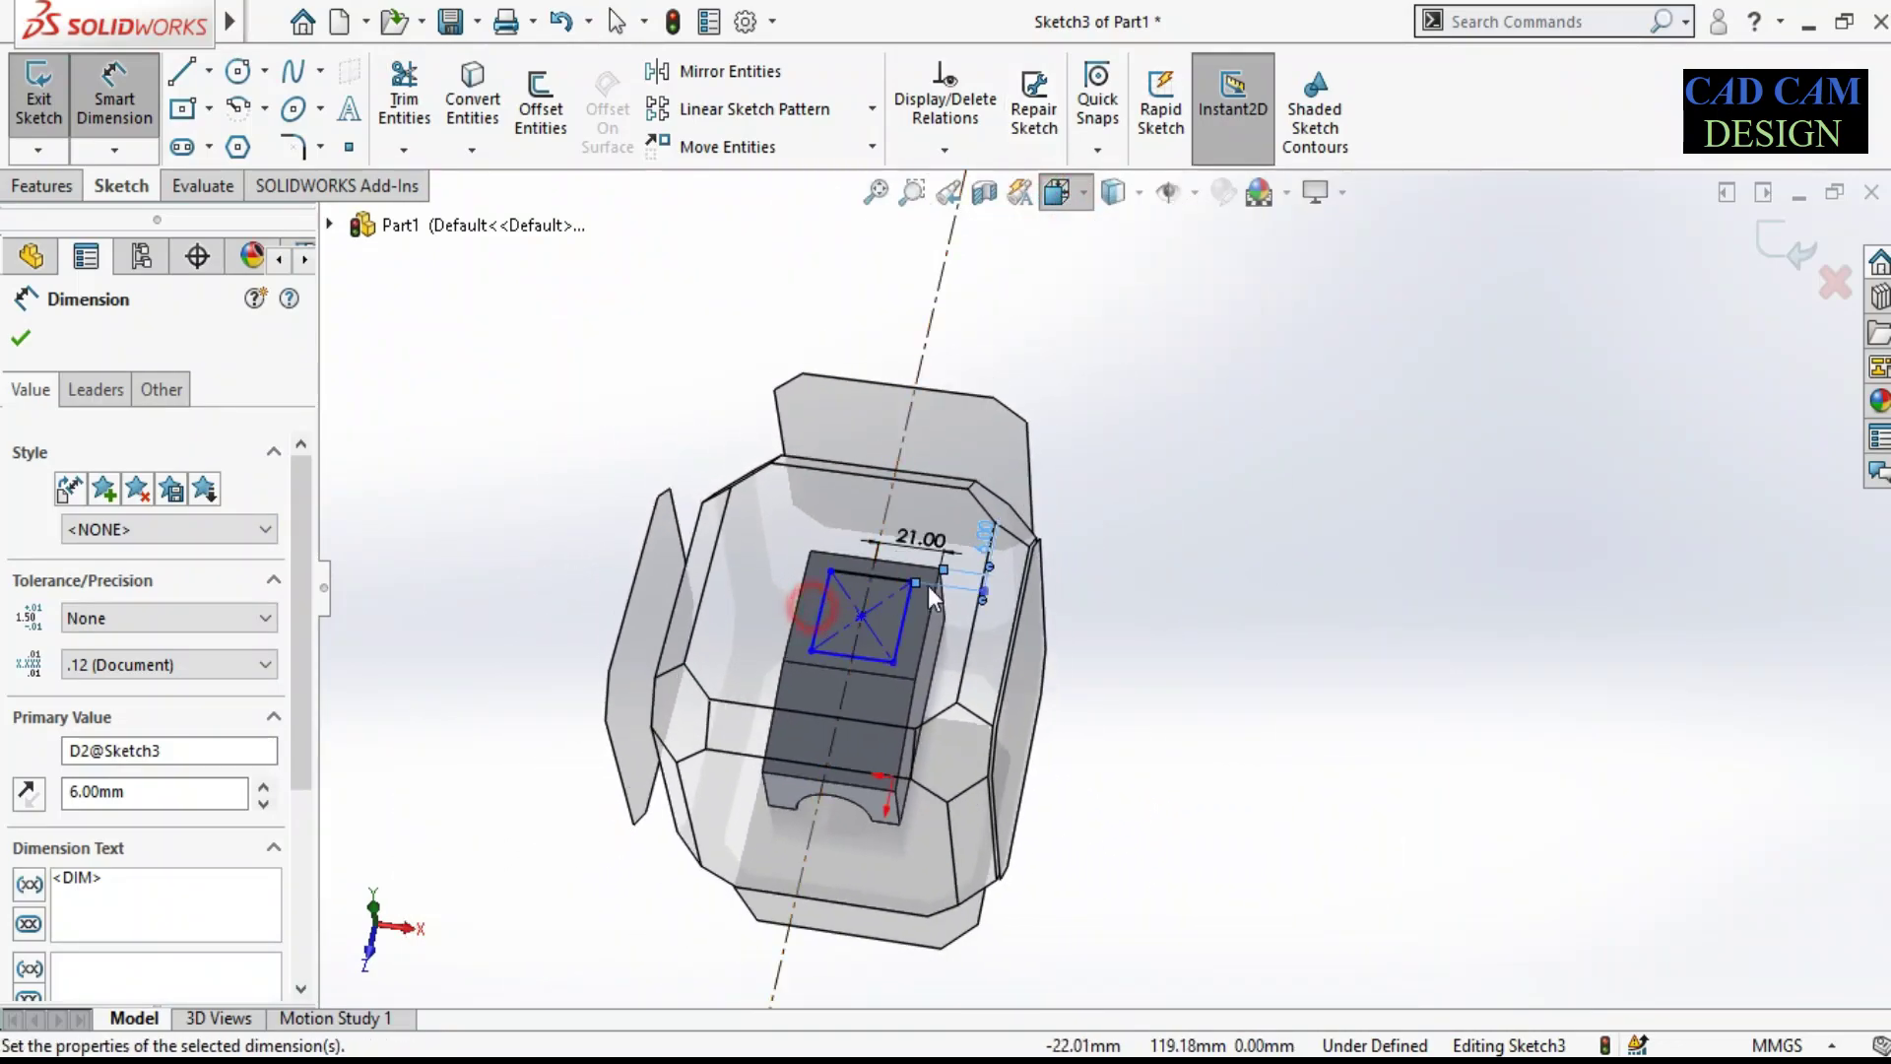
key(ctrl+5)
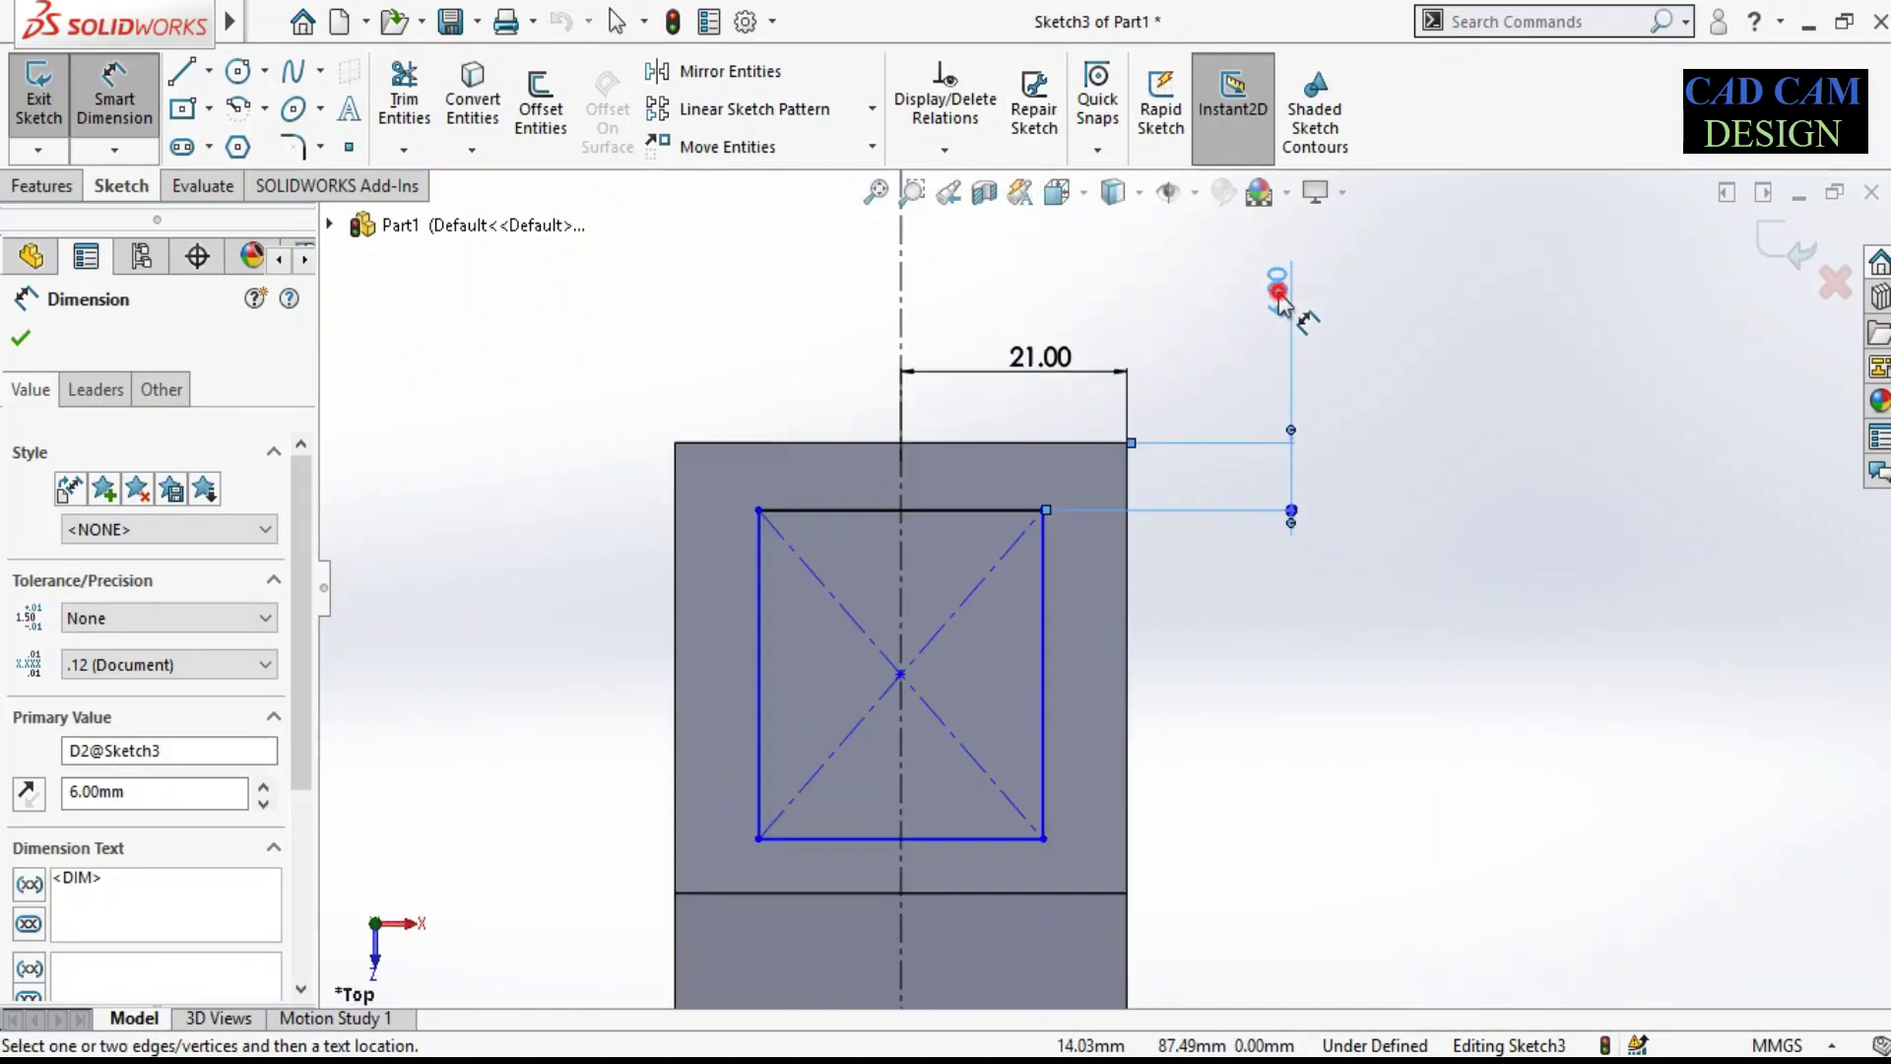
Step: Dimension the square's right side 6 mm from the part's right edge
key(Escape)
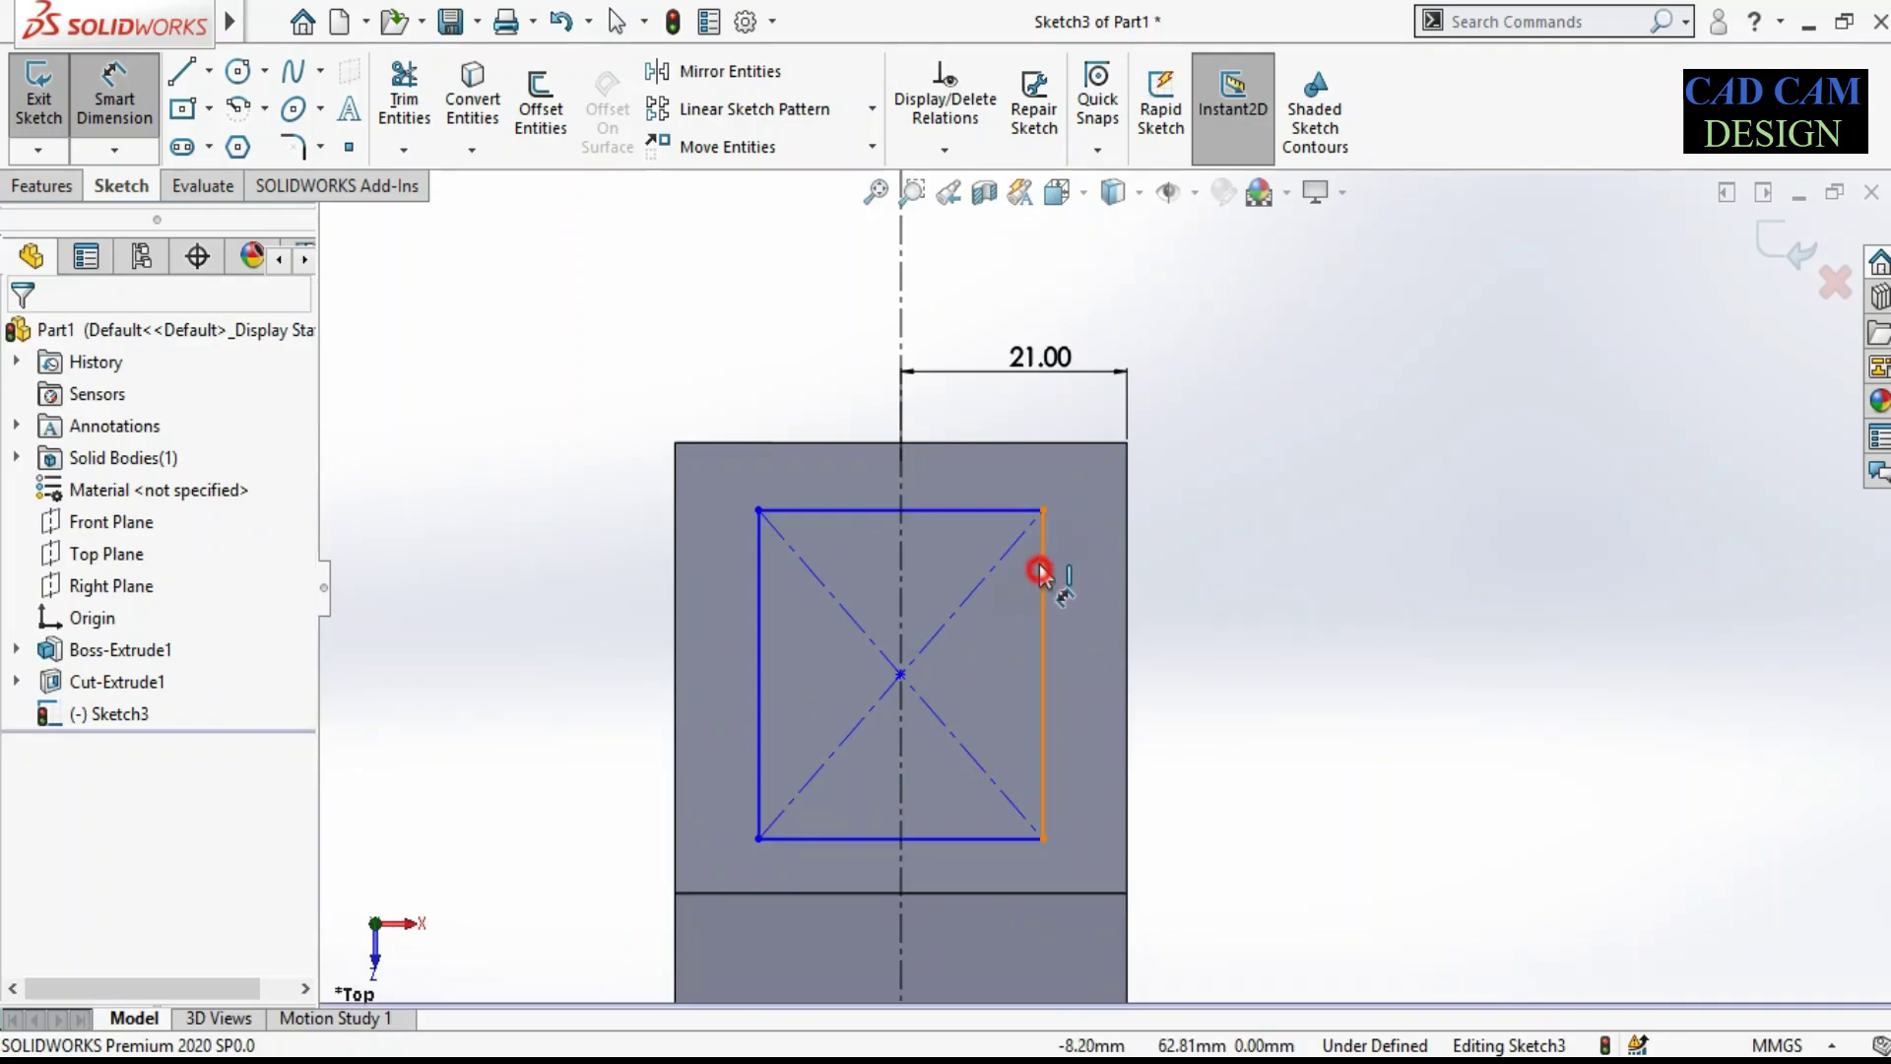
click(1042, 571)
click(1128, 502)
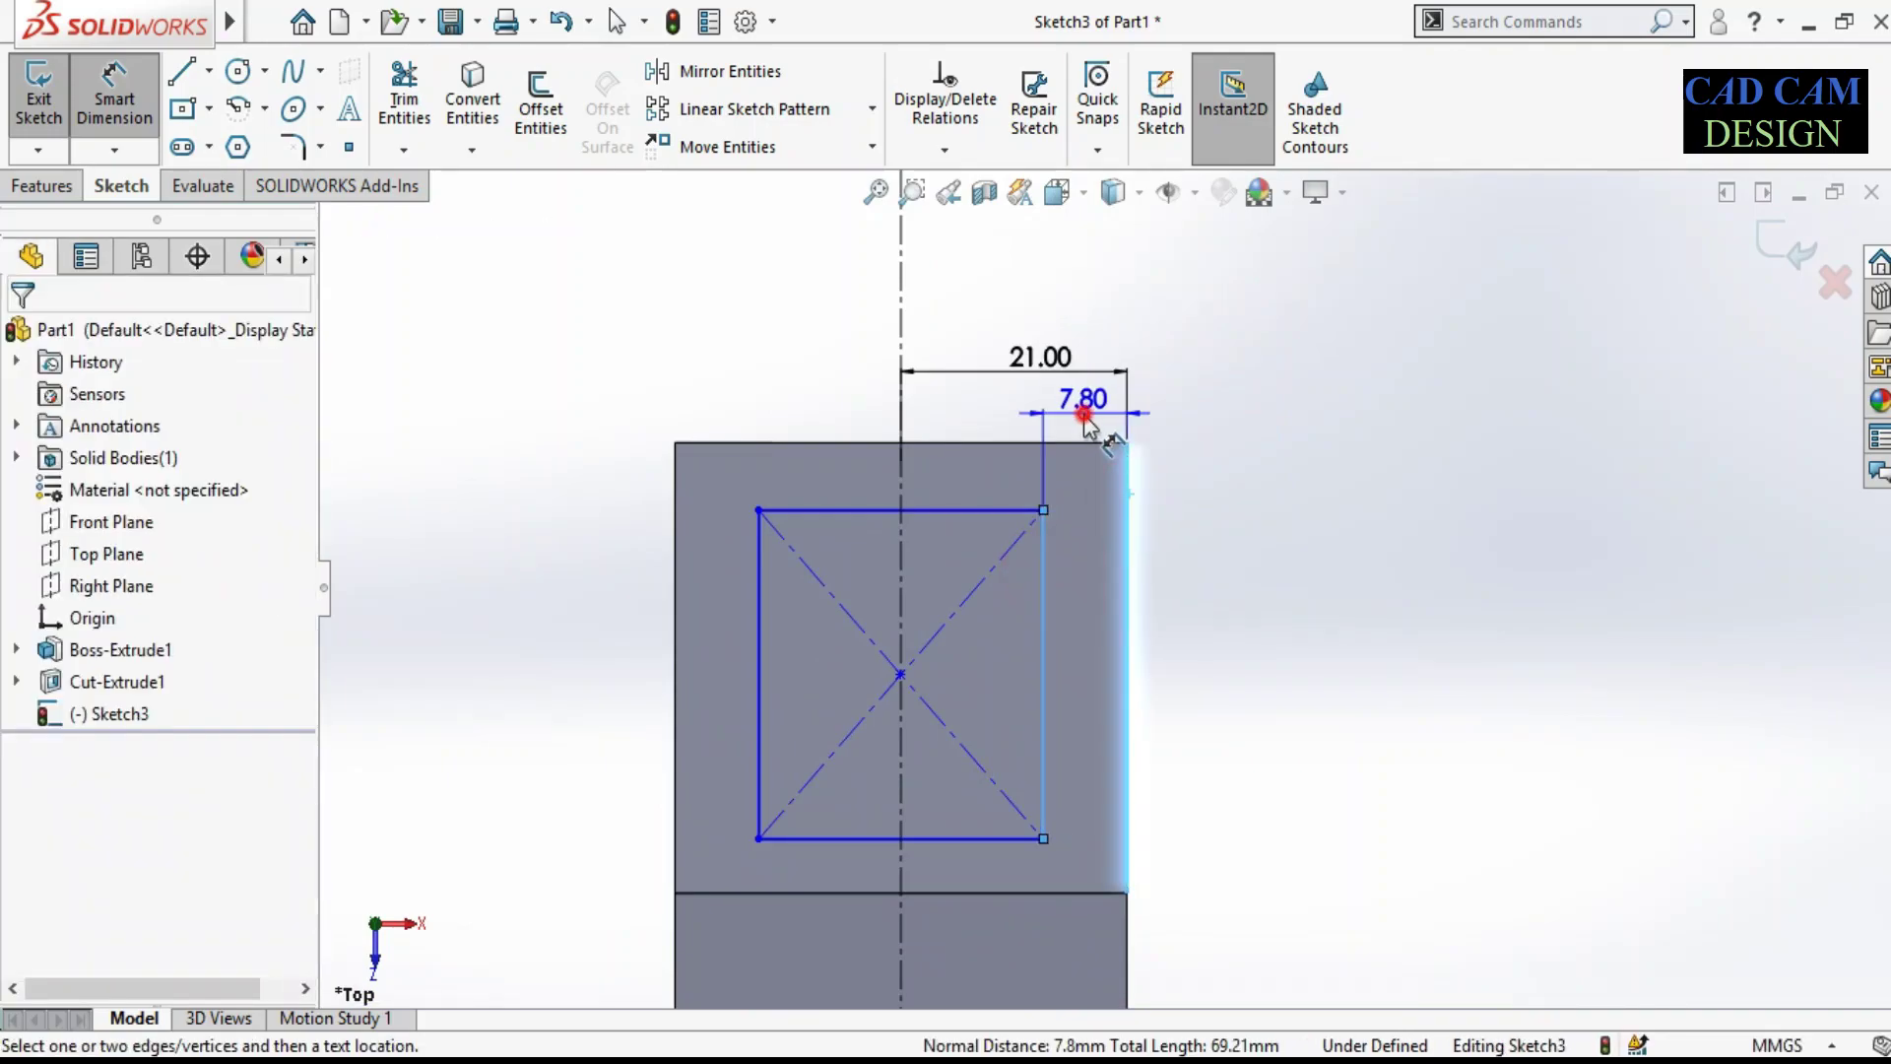
click(1083, 414)
text(6.00mm)
key(Return)
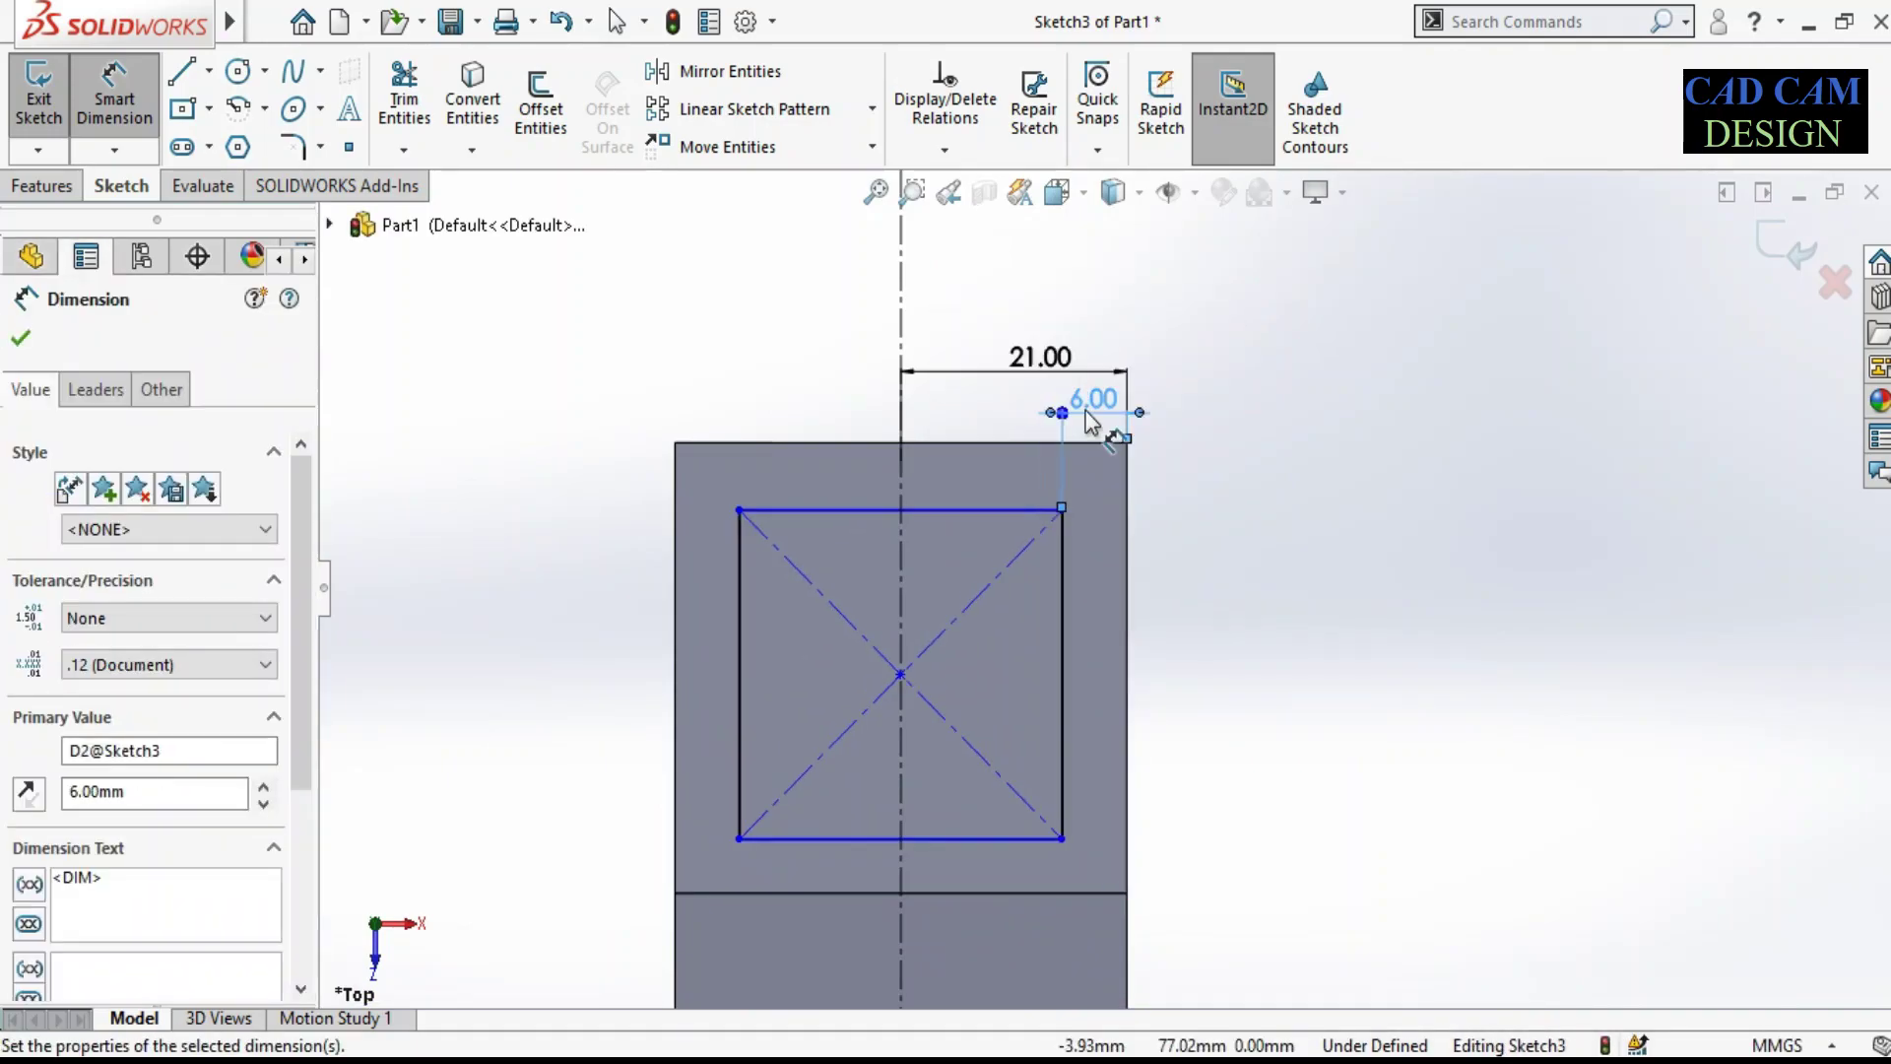
click(1320, 418)
middle_drag(1251, 548, 1165, 662)
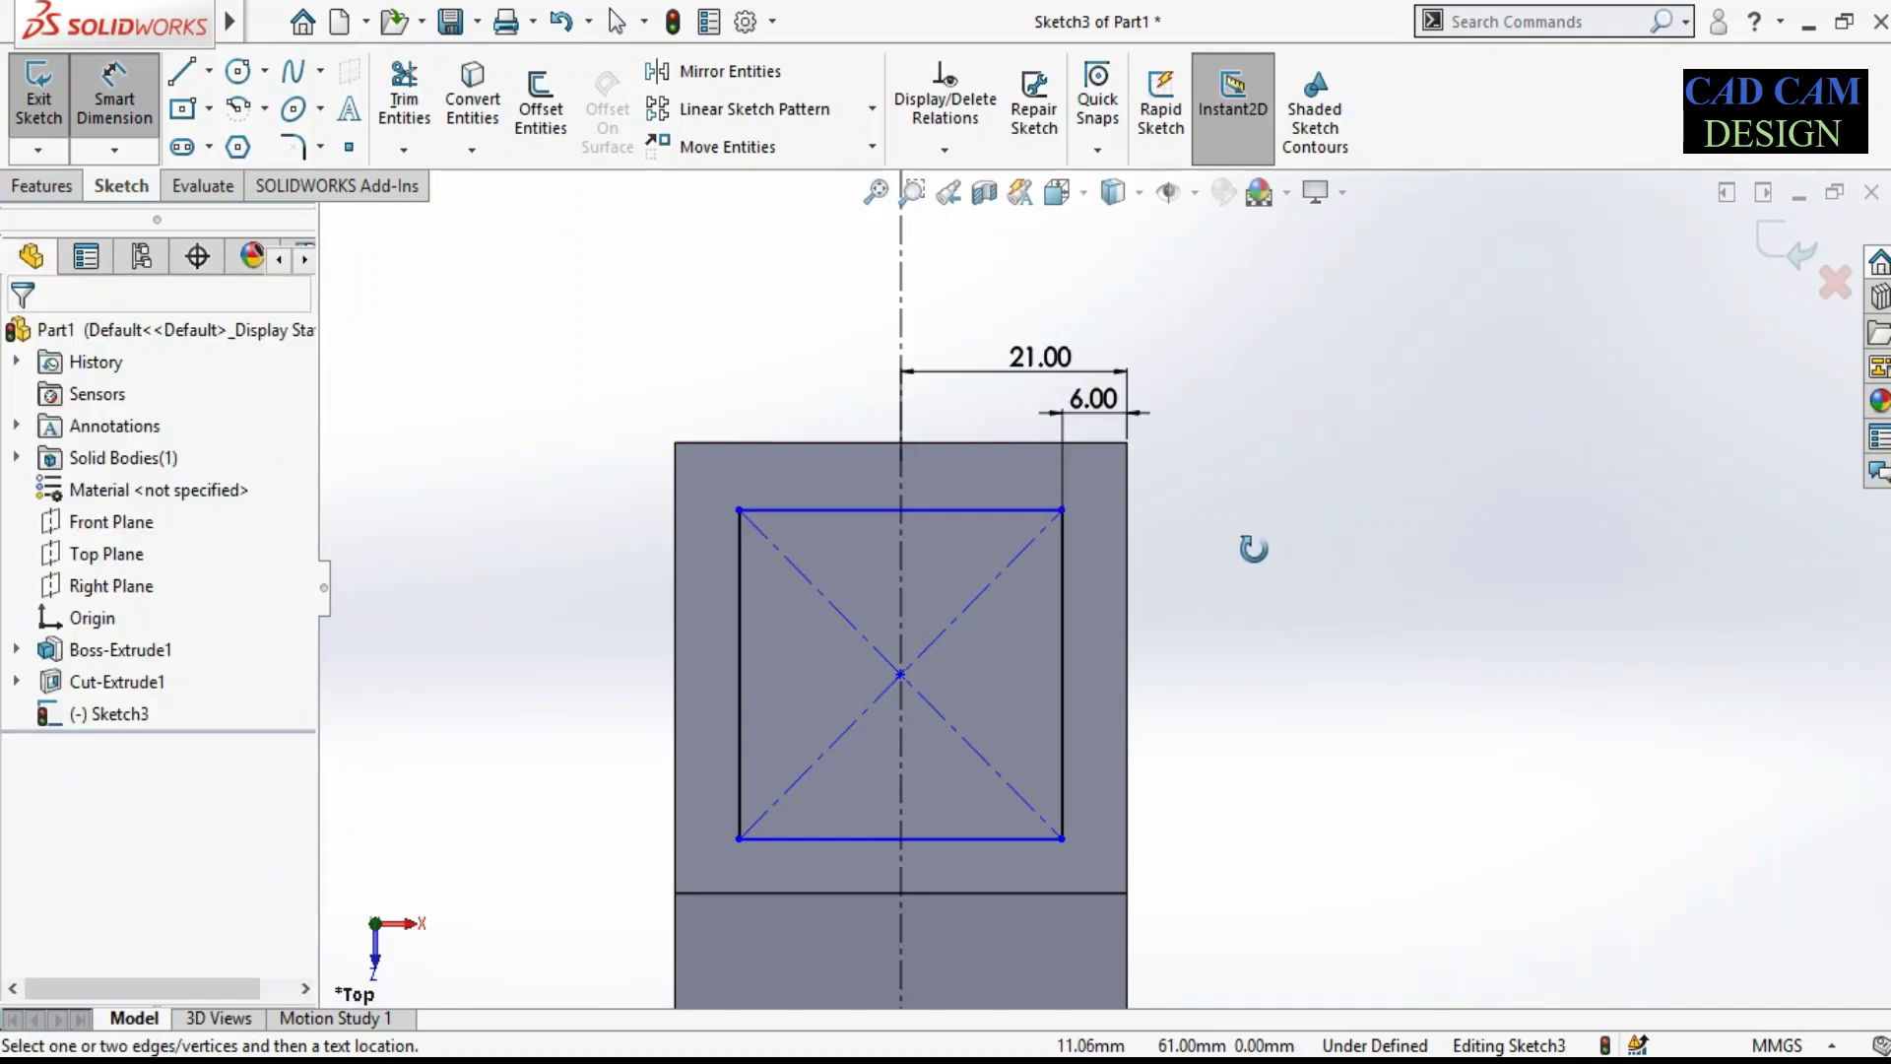
Step: Dimension the square's bottom side 5 mm from the edge below it
click(995, 833)
click(1001, 863)
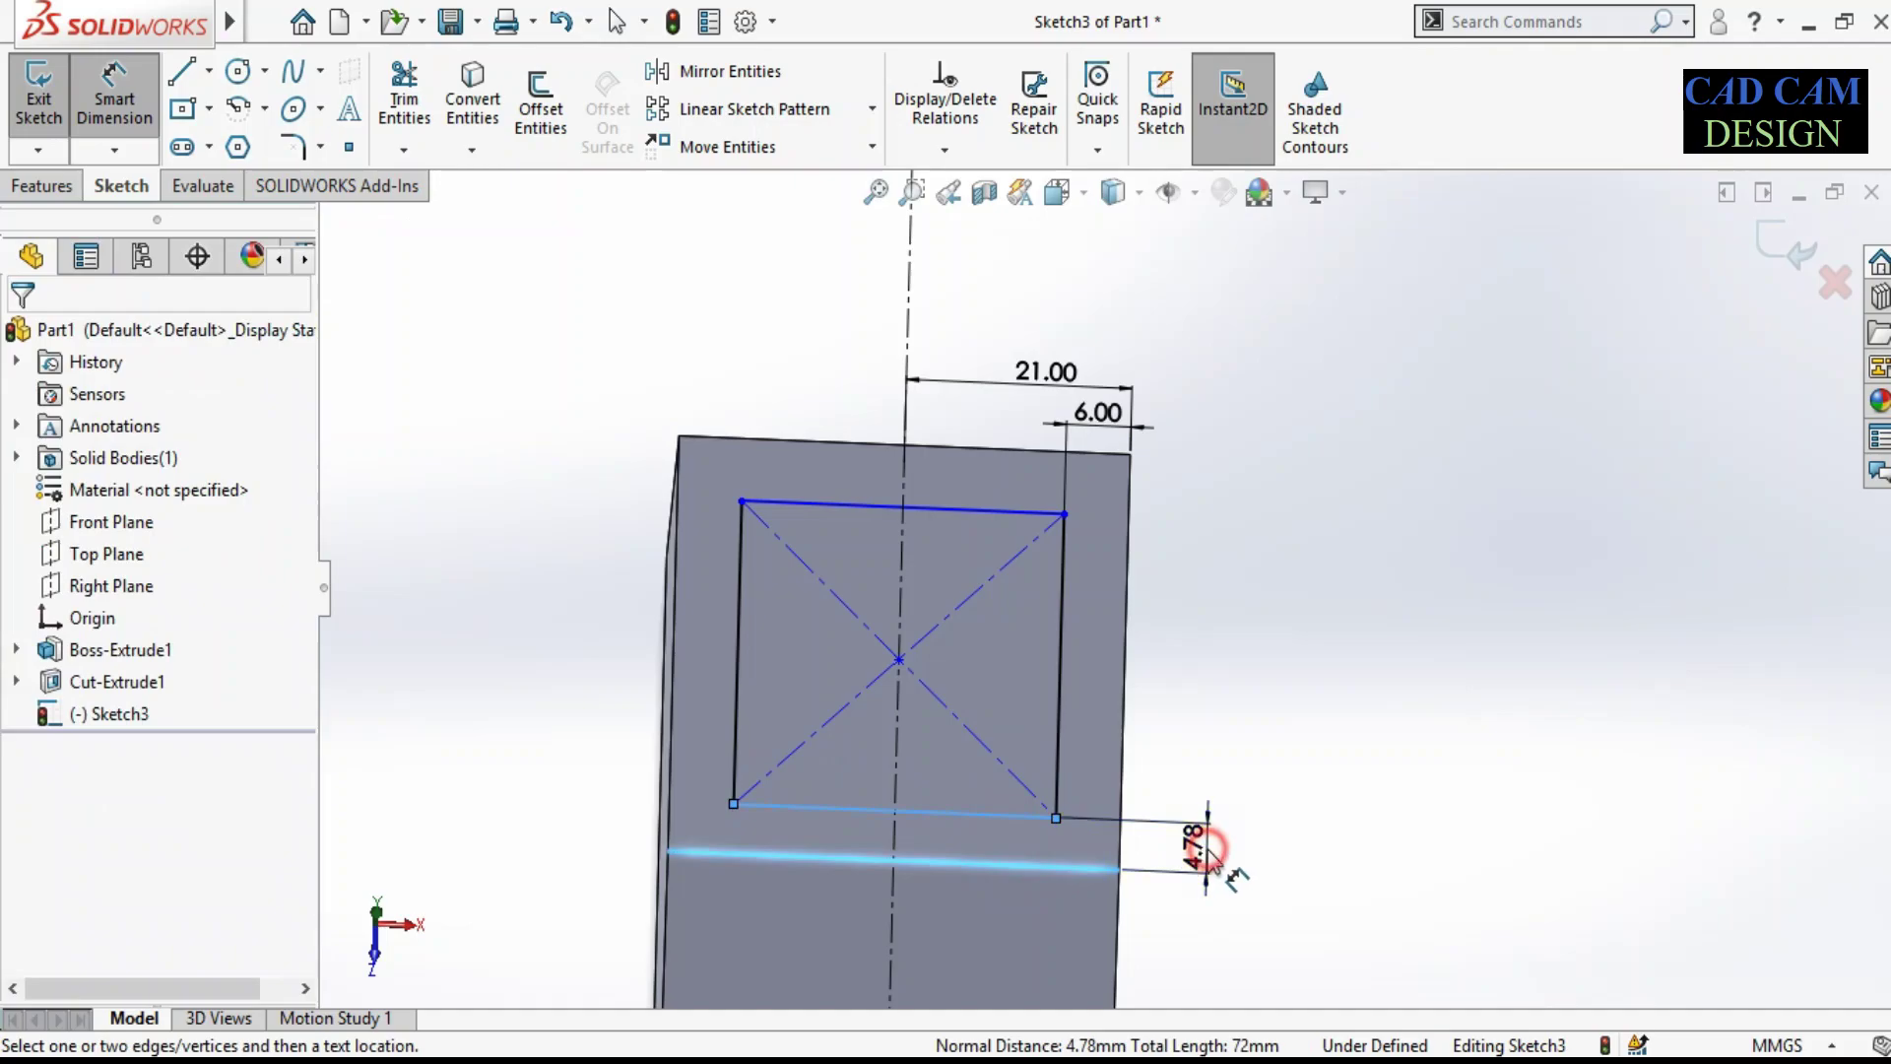
click(1210, 851)
key(Return)
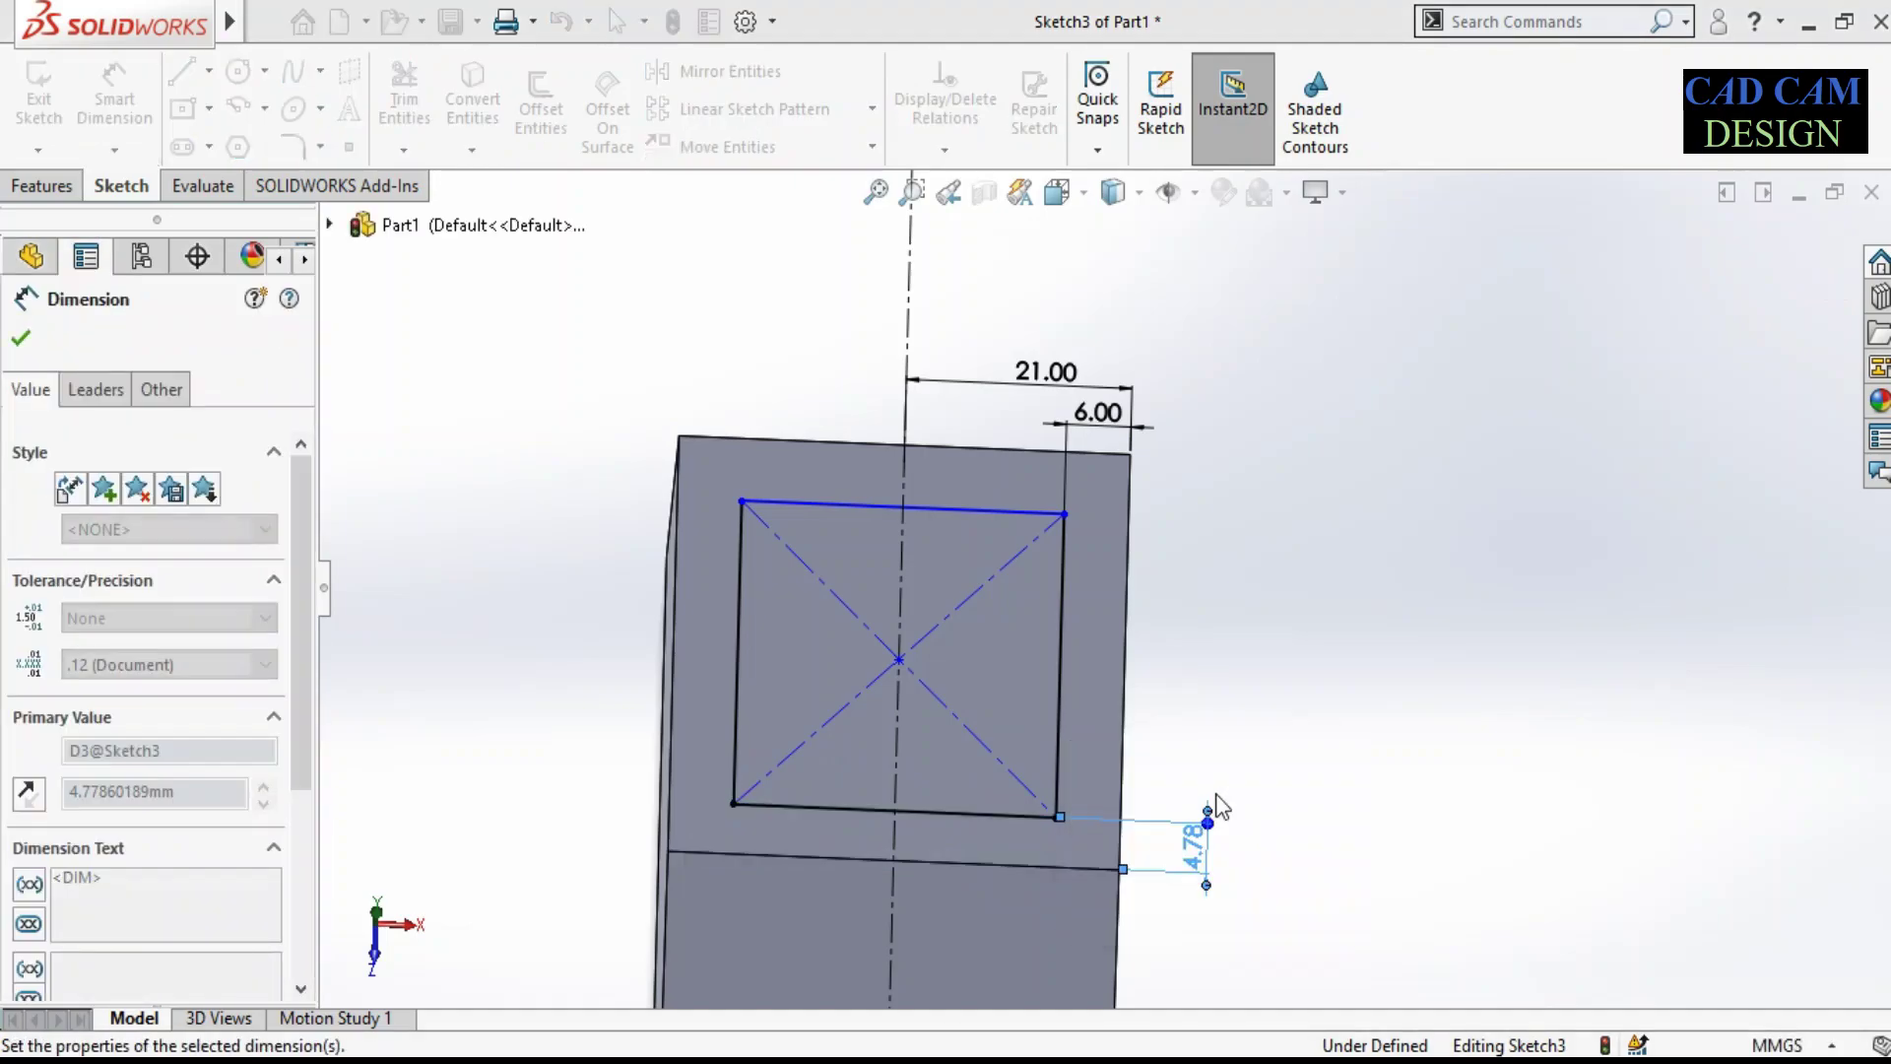
click(1371, 549)
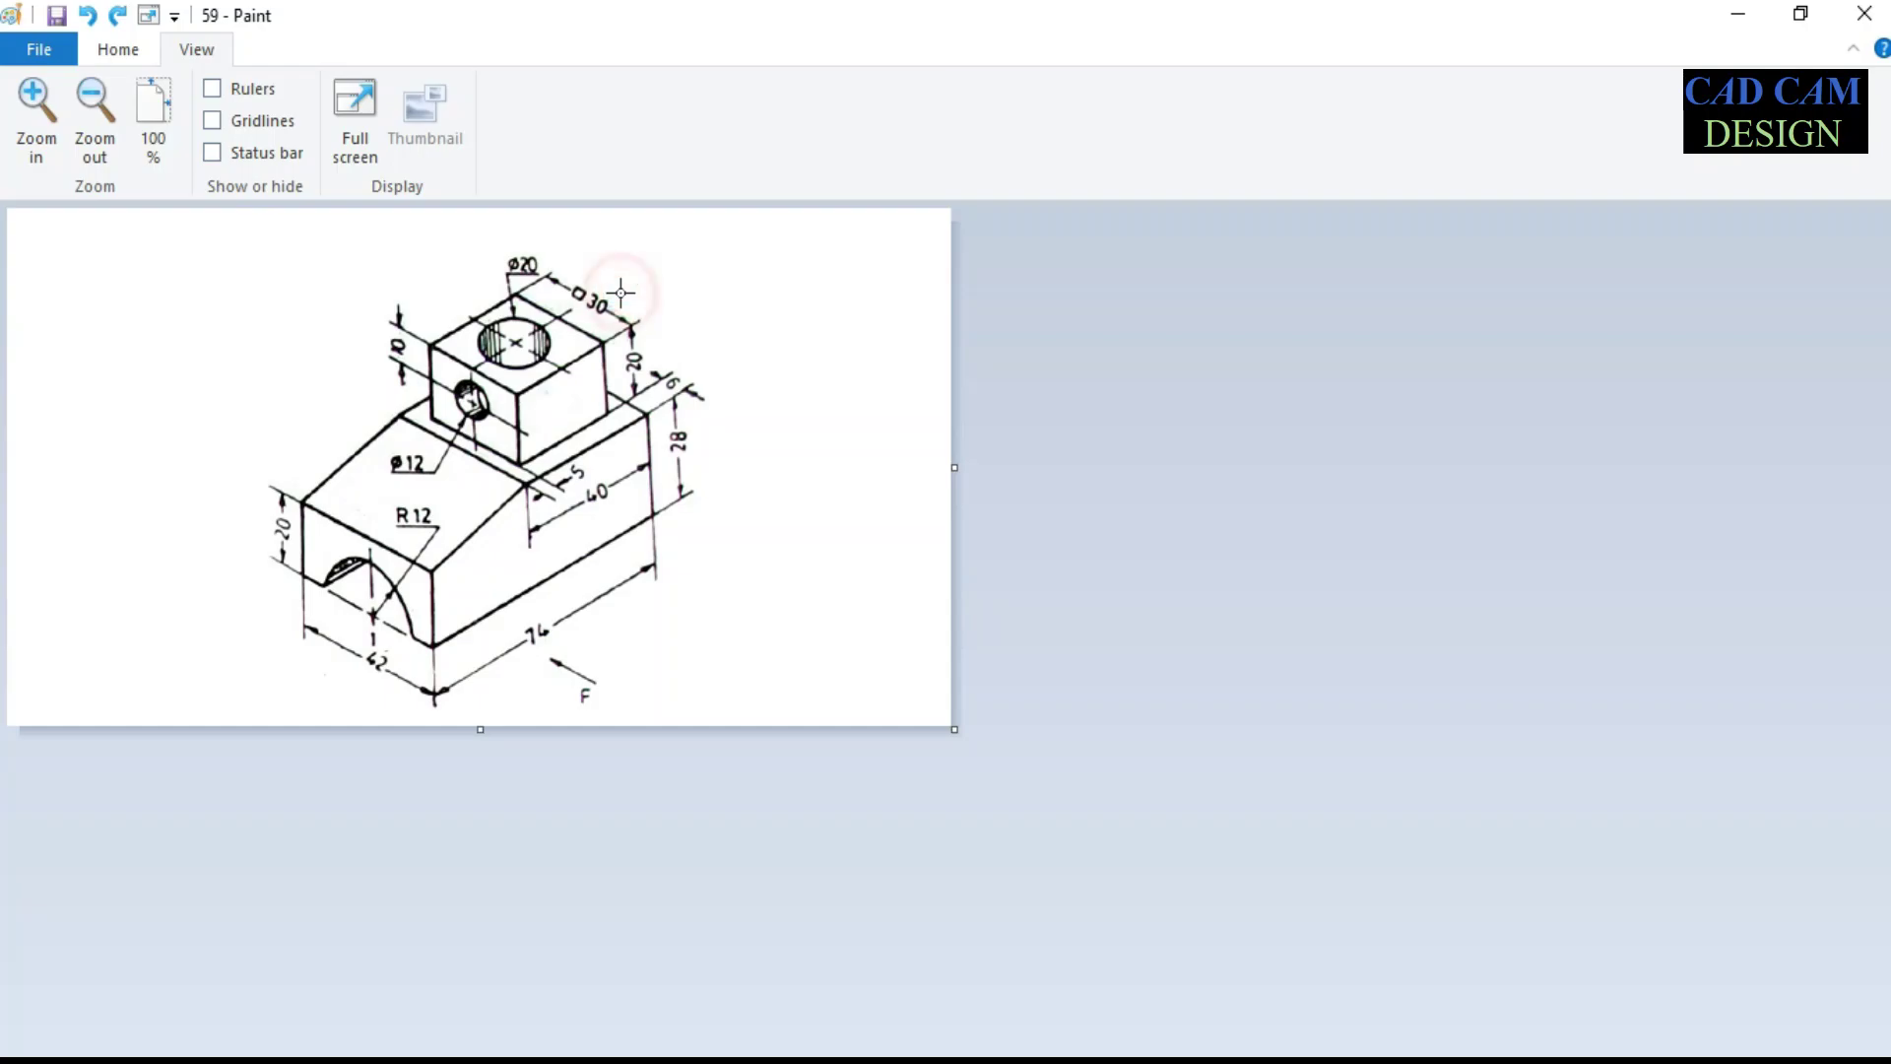
Step: Size the square's top side to 30 mm, fully defining the sketch
click(1739, 14)
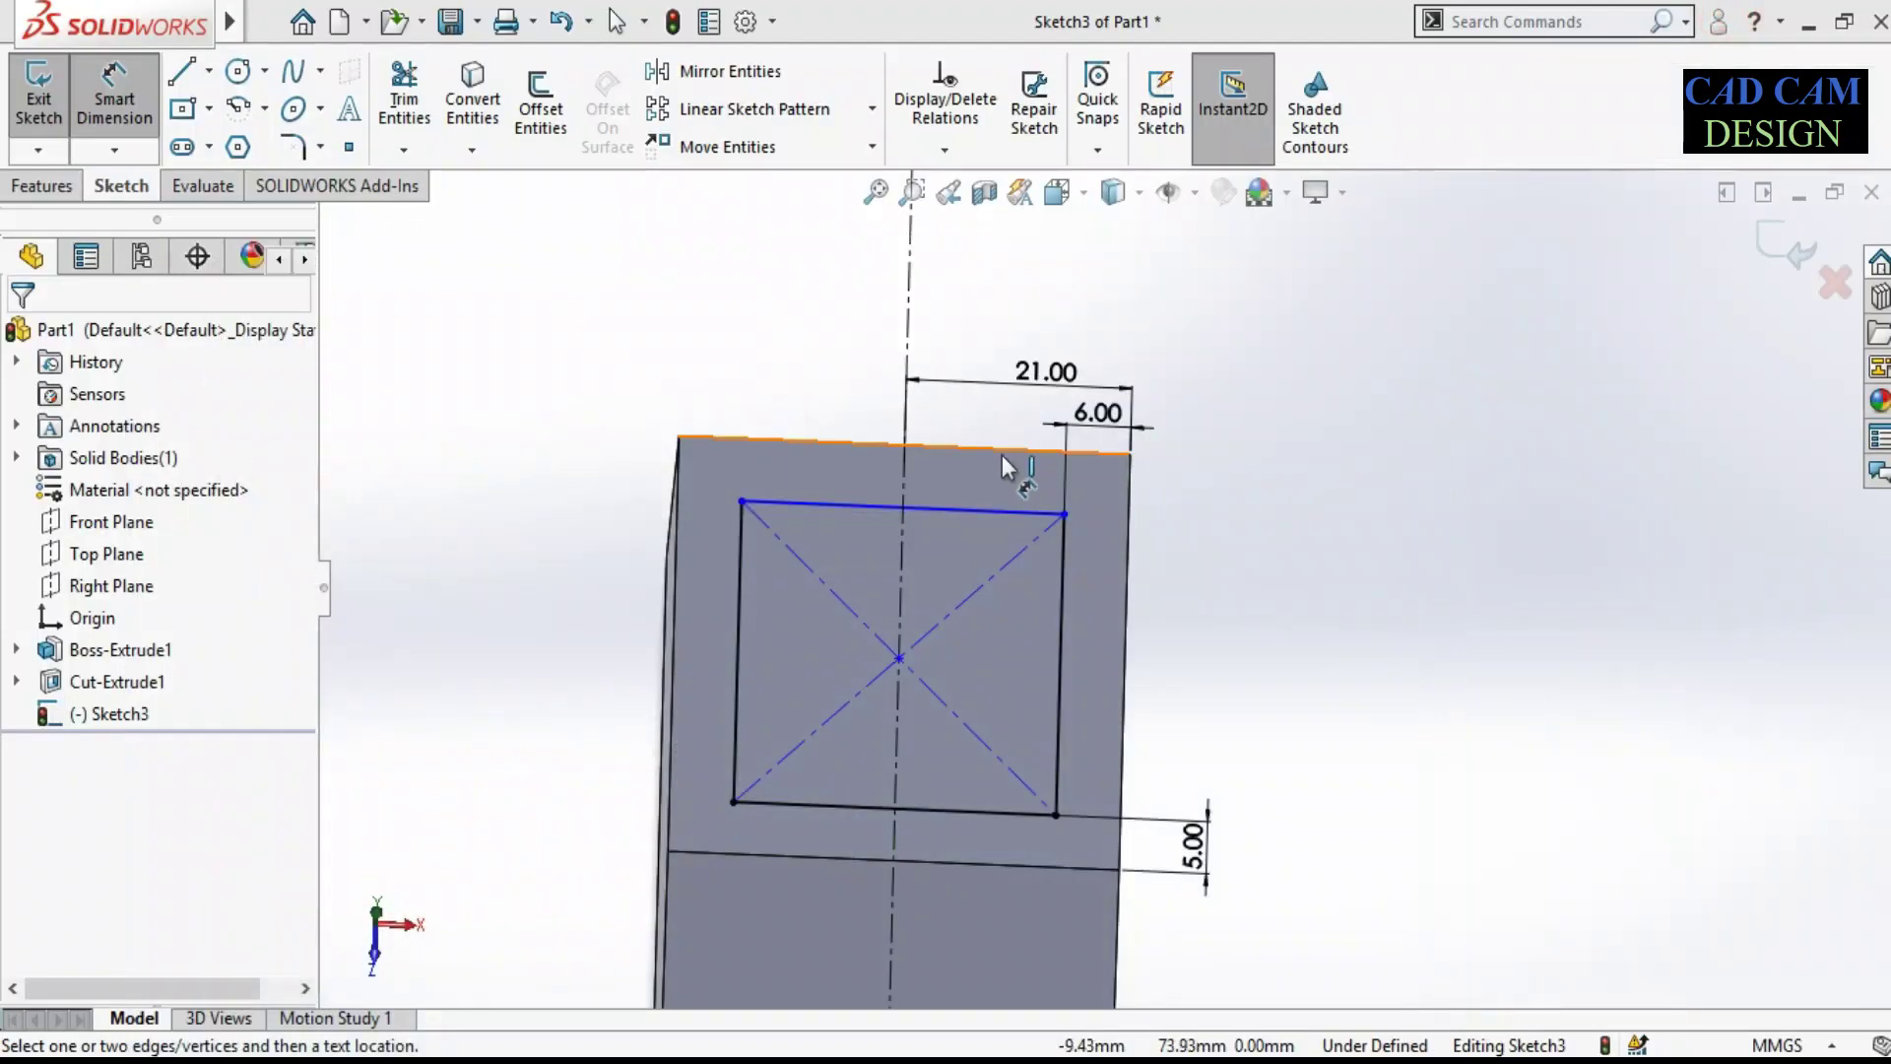
click(959, 506)
click(984, 274)
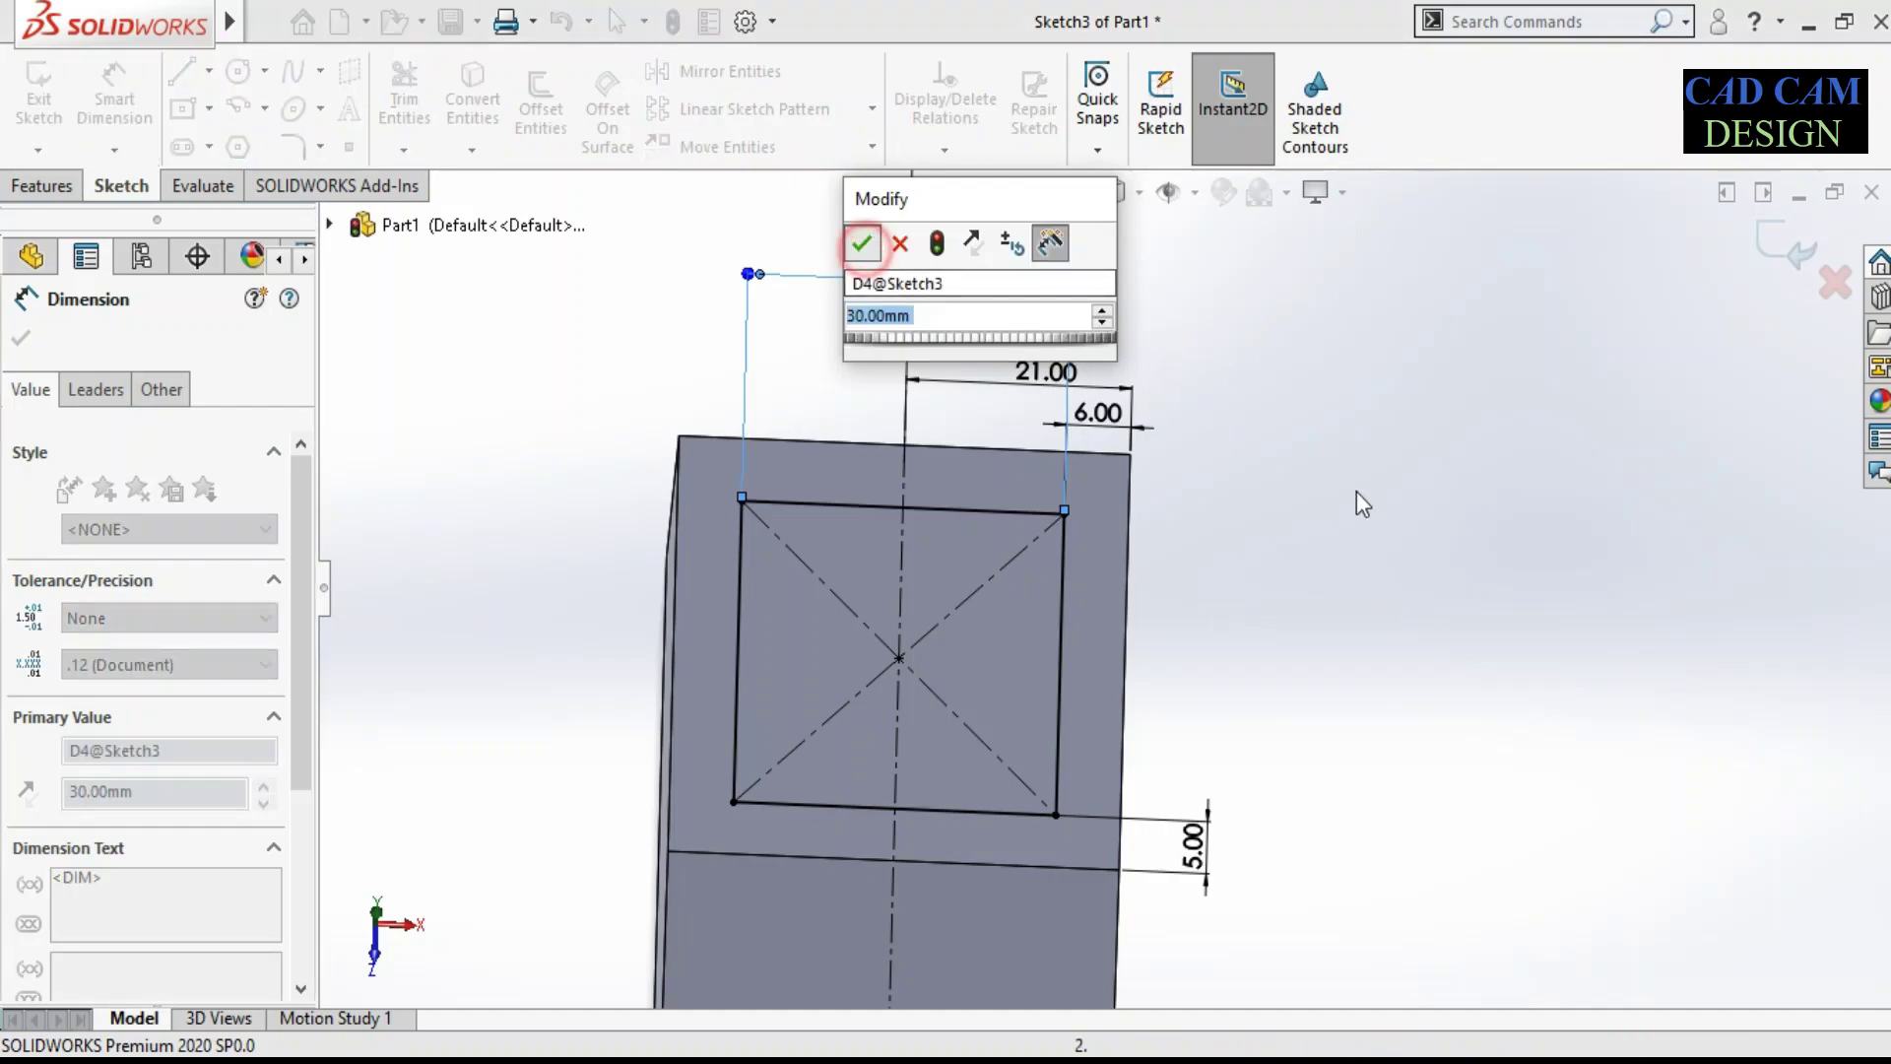
click(862, 244)
key(Escape)
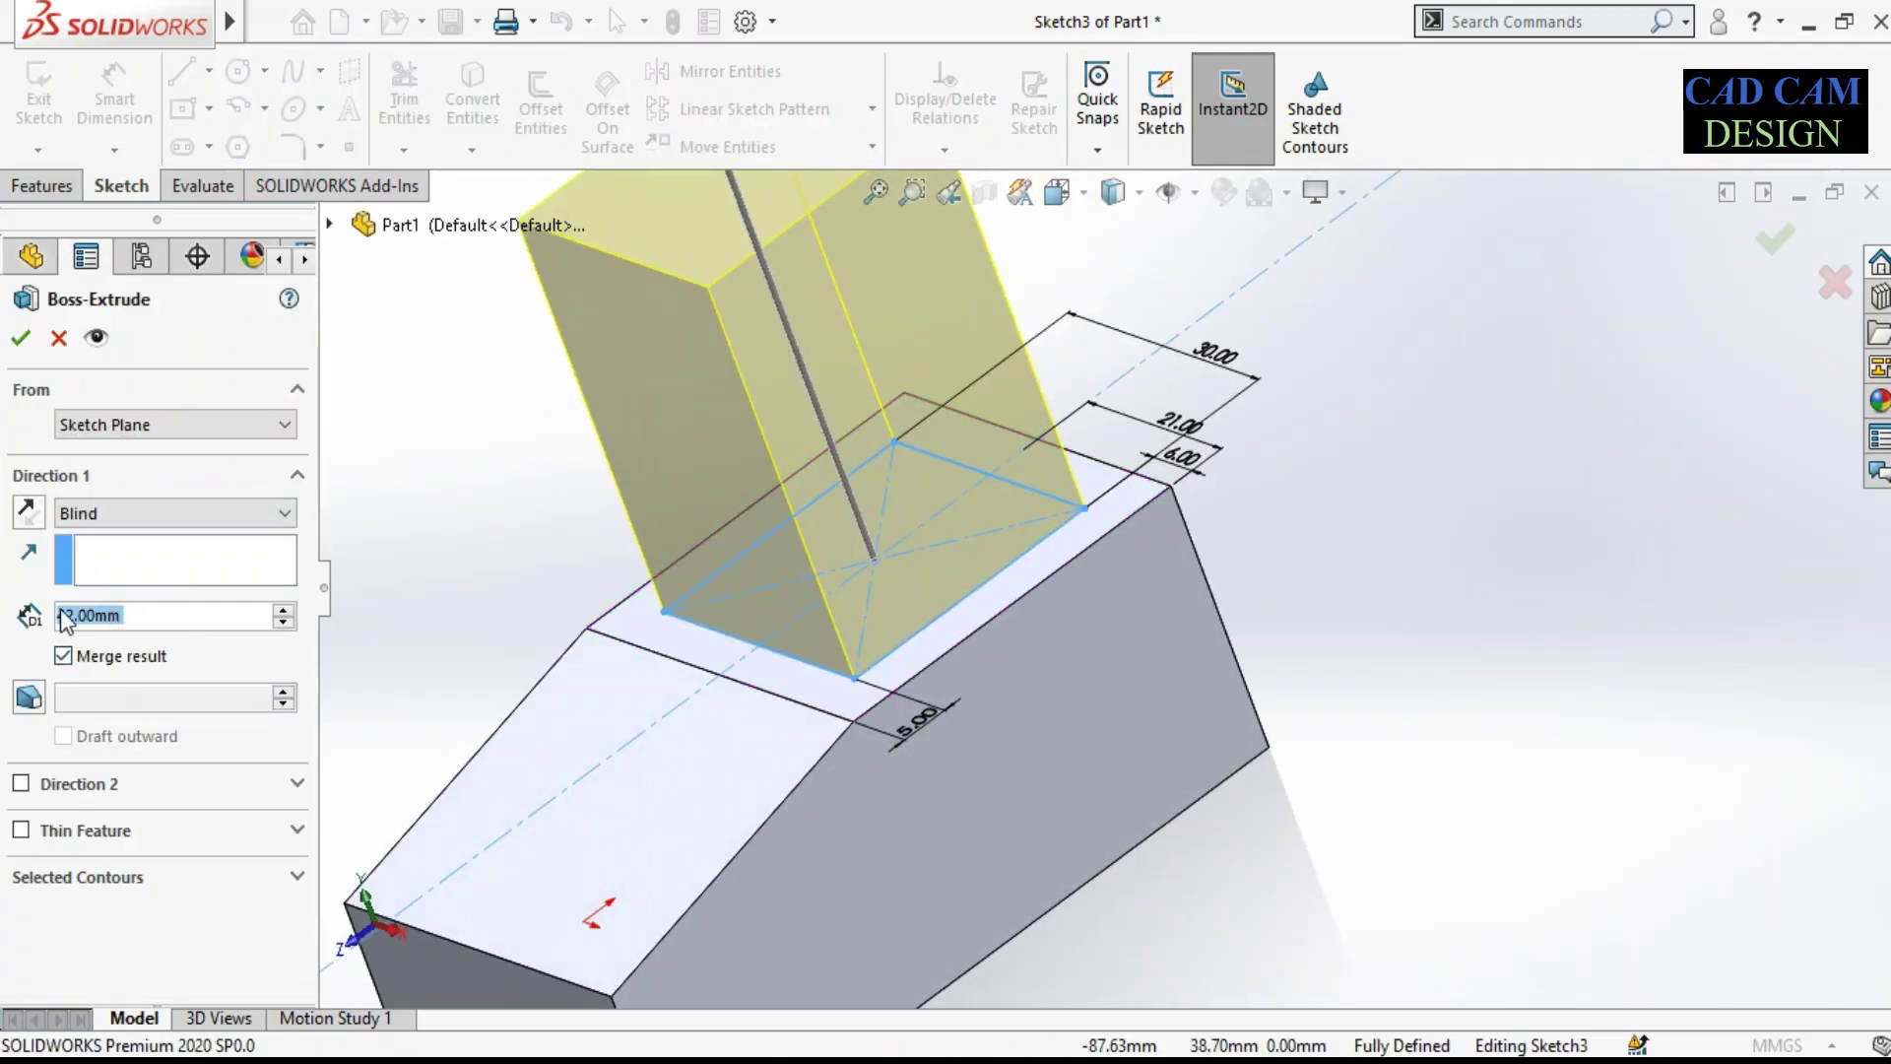
Step: Extrude the square sketch 20 mm as Boss-Extrude2 and view the part isometrically
text(20)
key(Return)
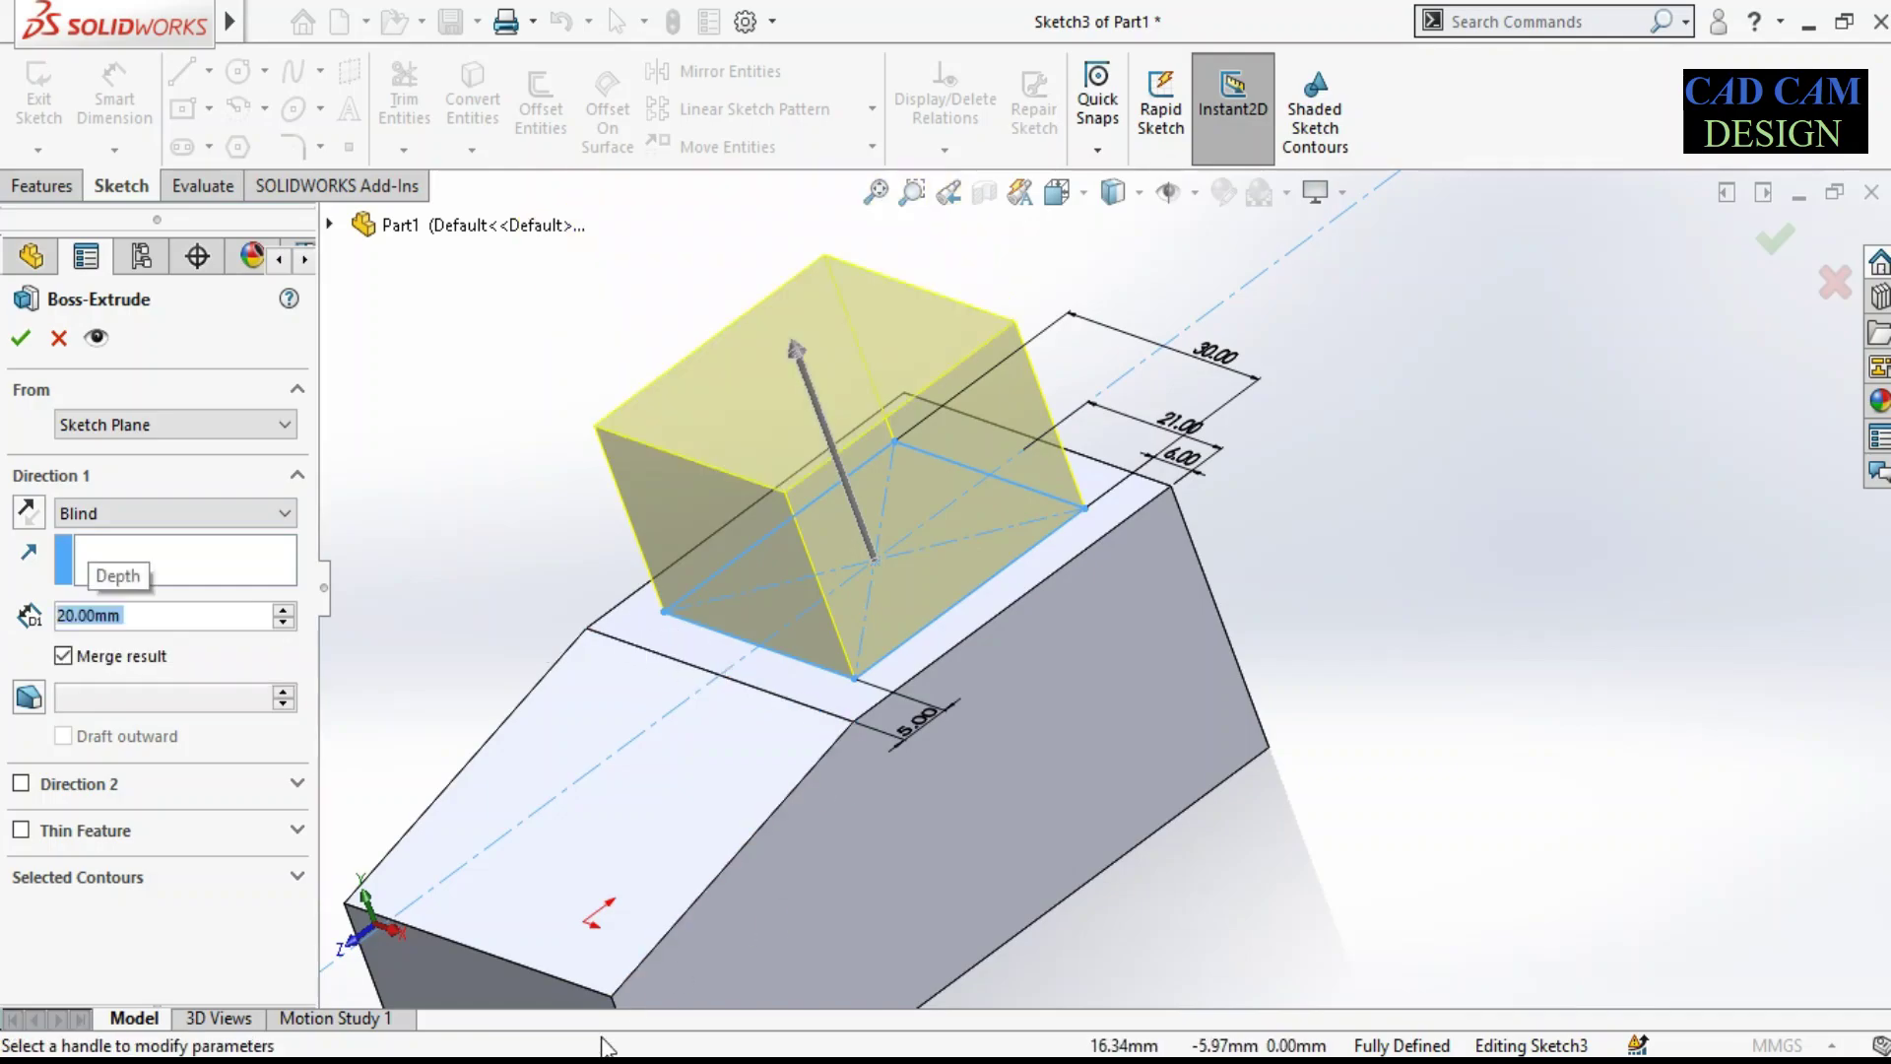
click(604, 1046)
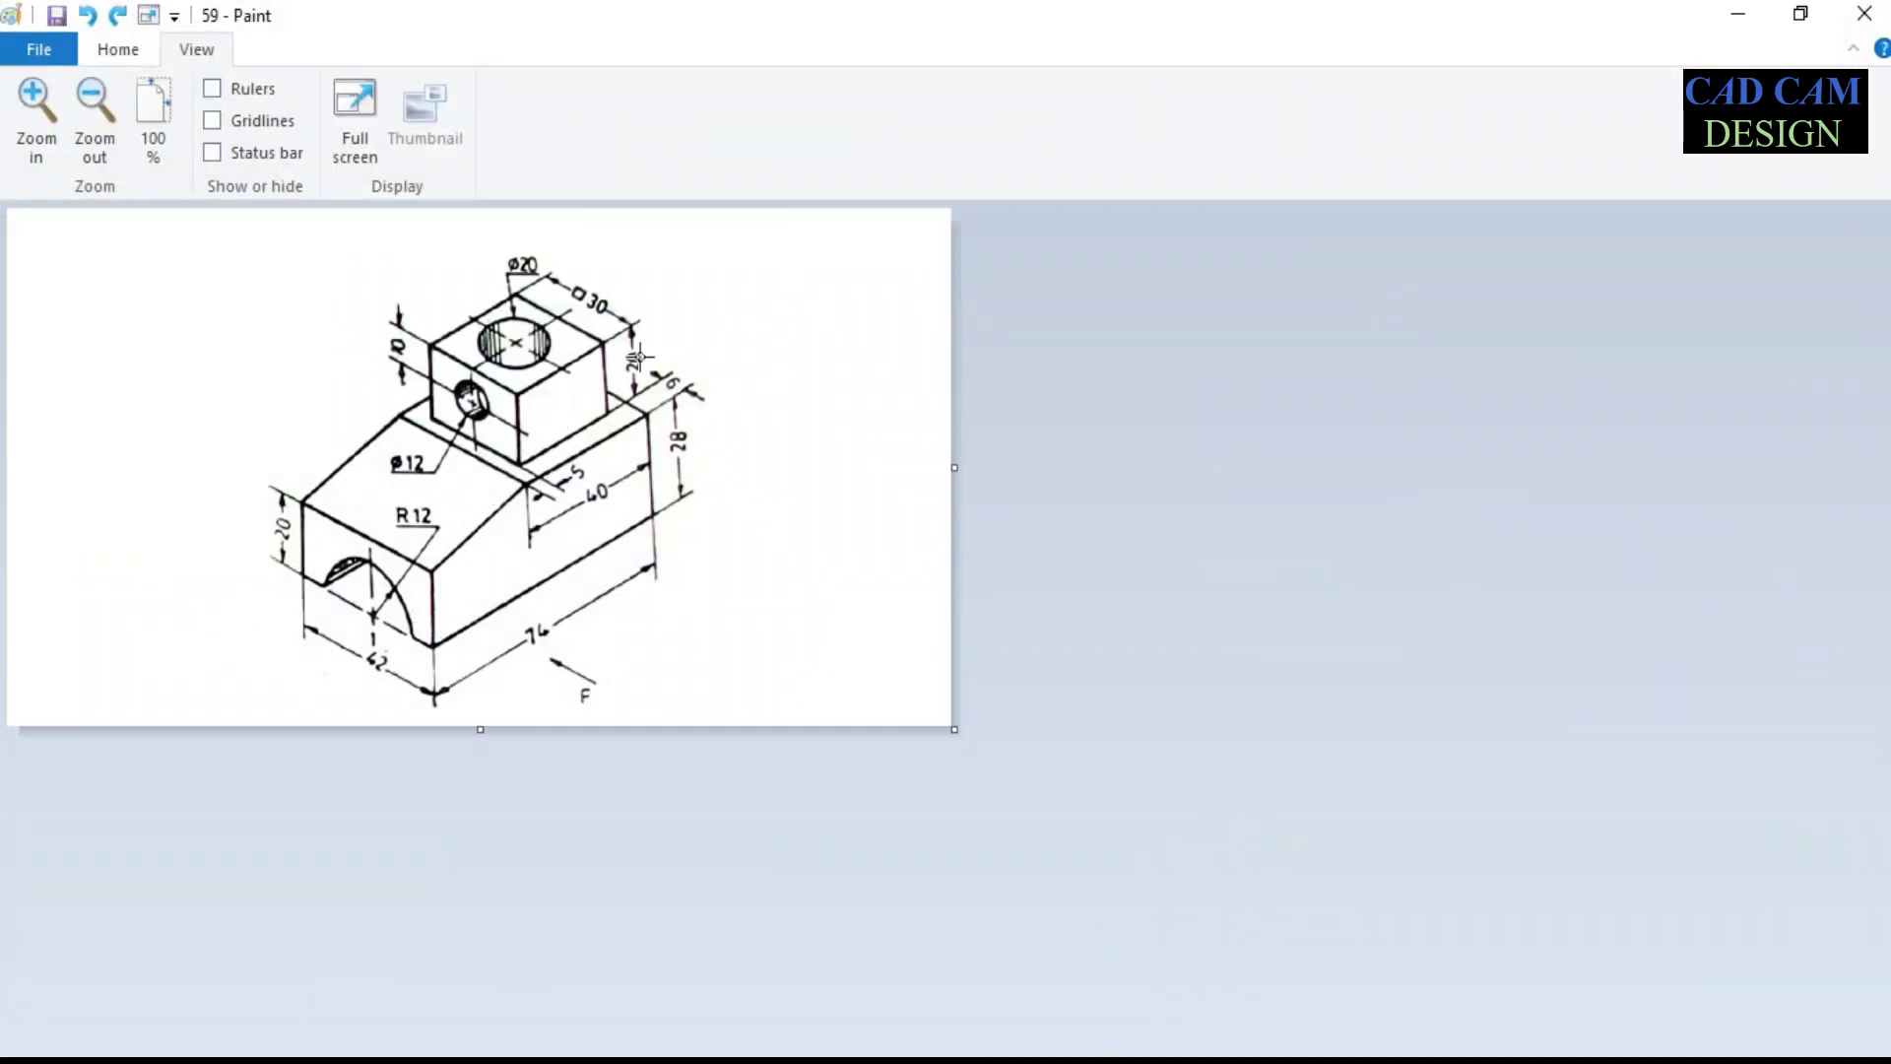
click(1739, 12)
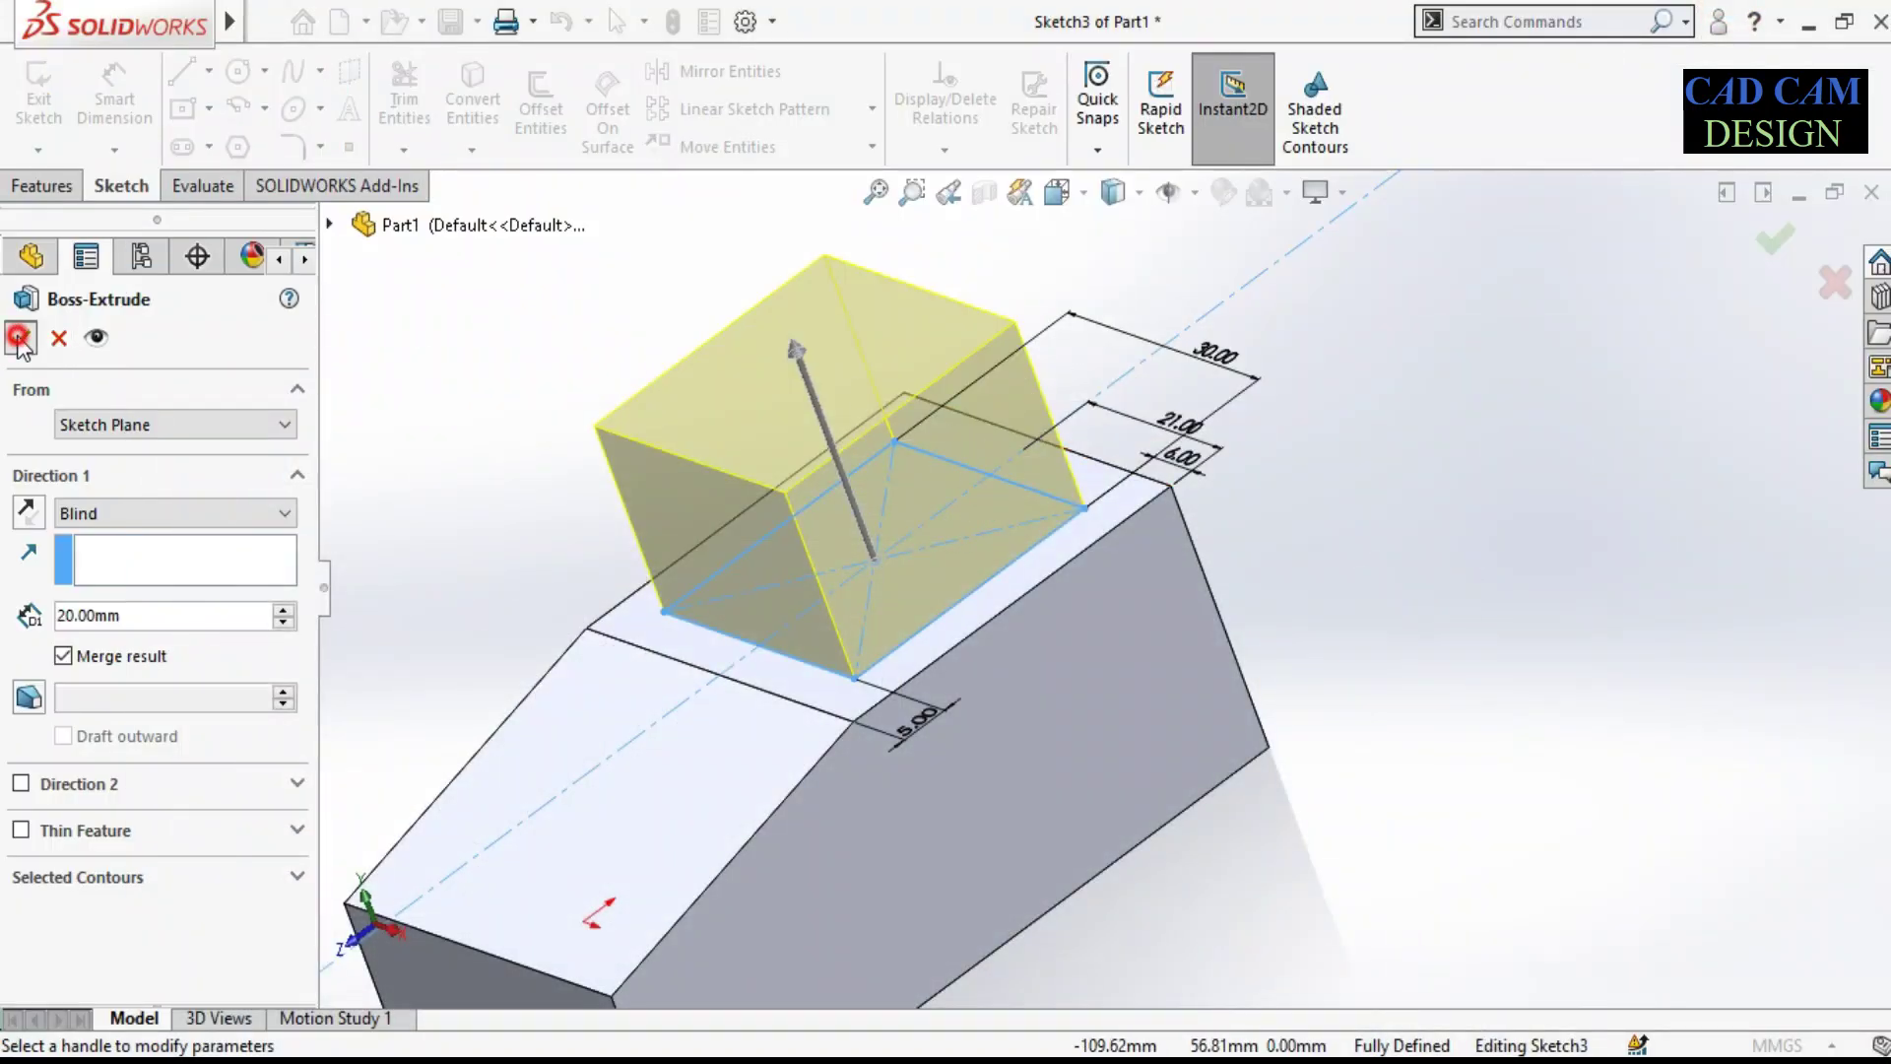
click(490, 547)
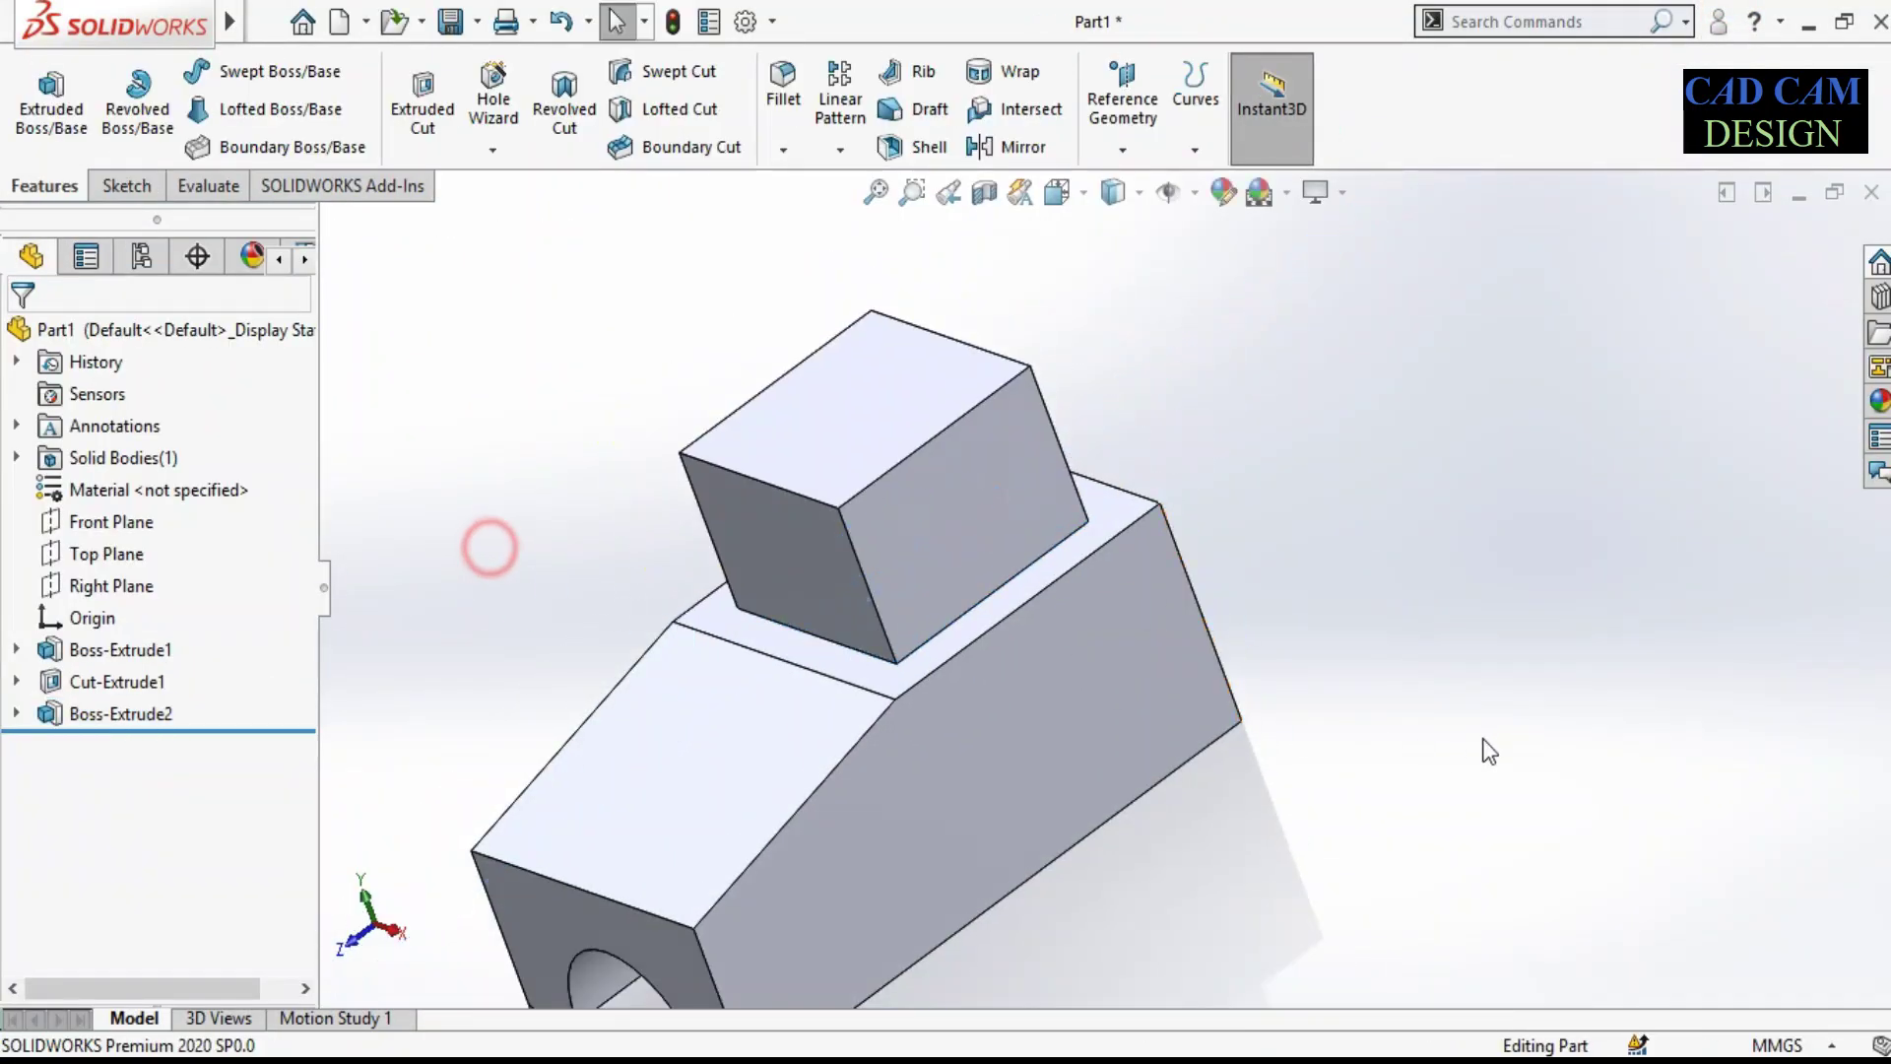
middle_drag(1130, 443, 907, 422)
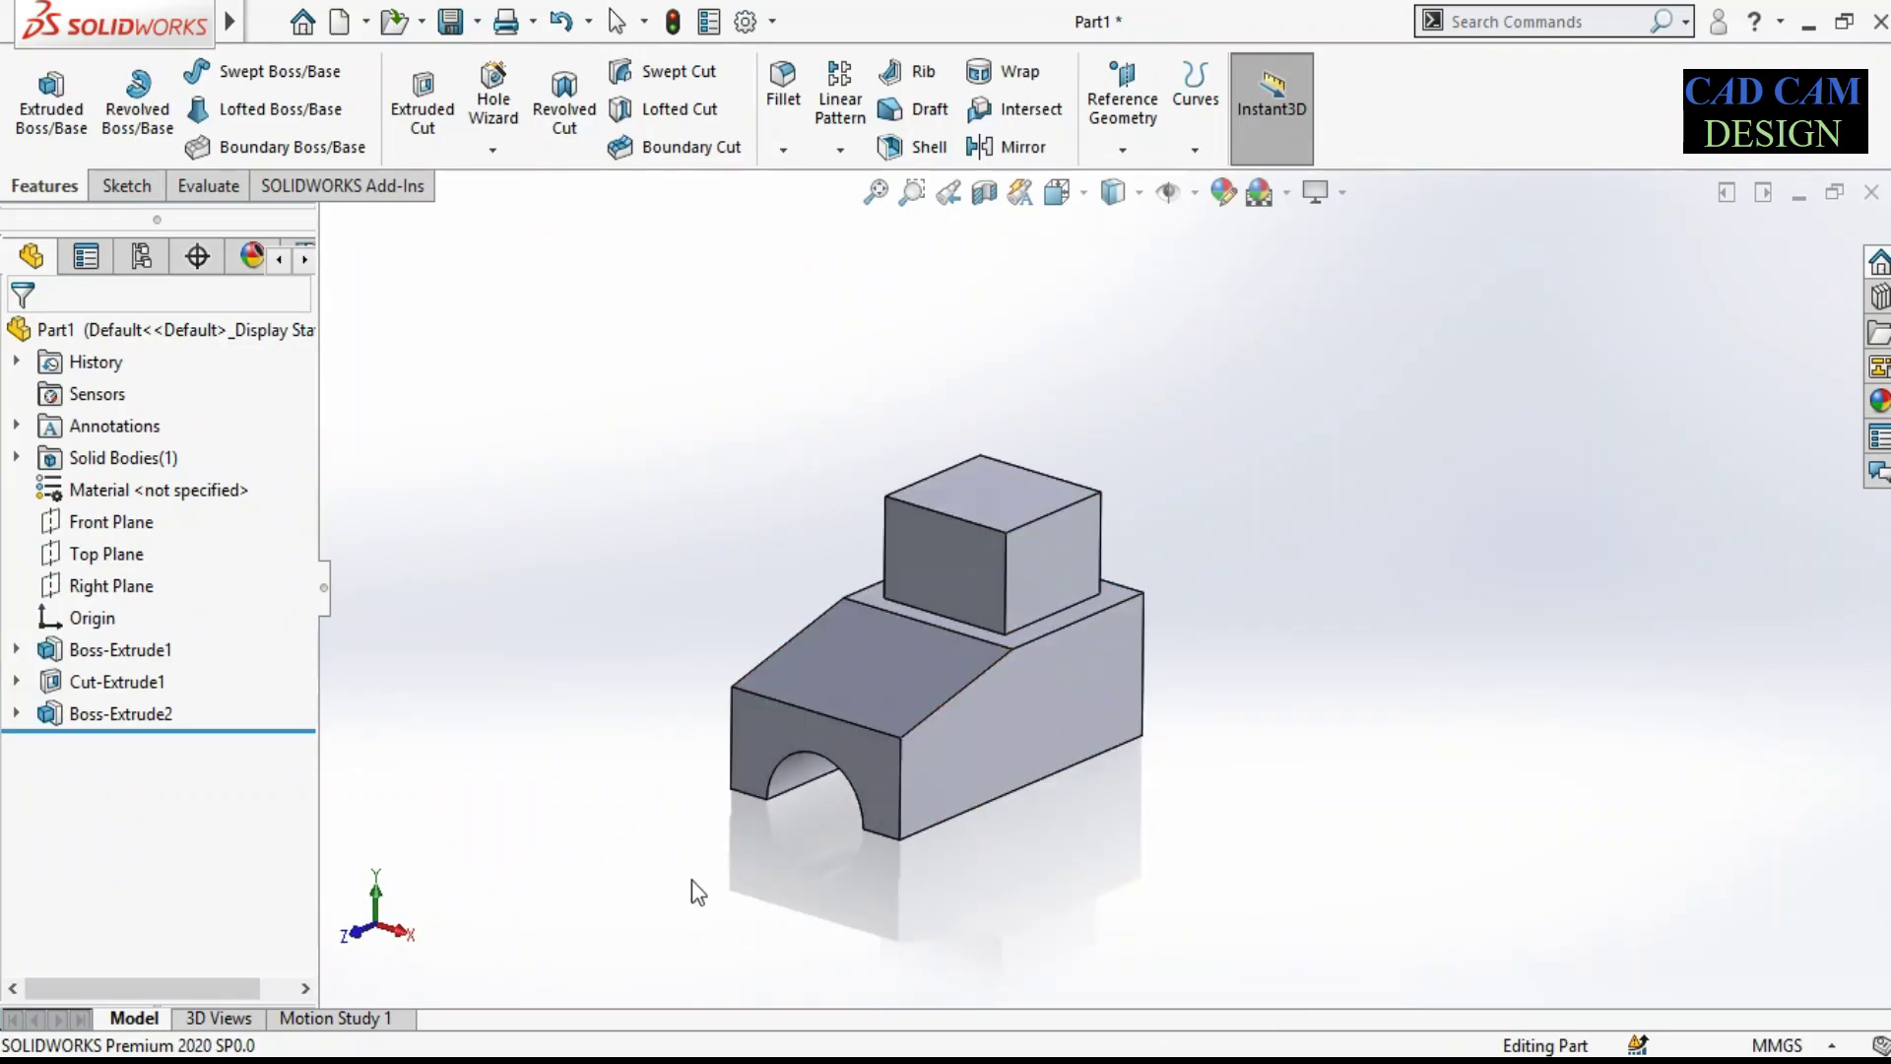
key(alt+Tab)
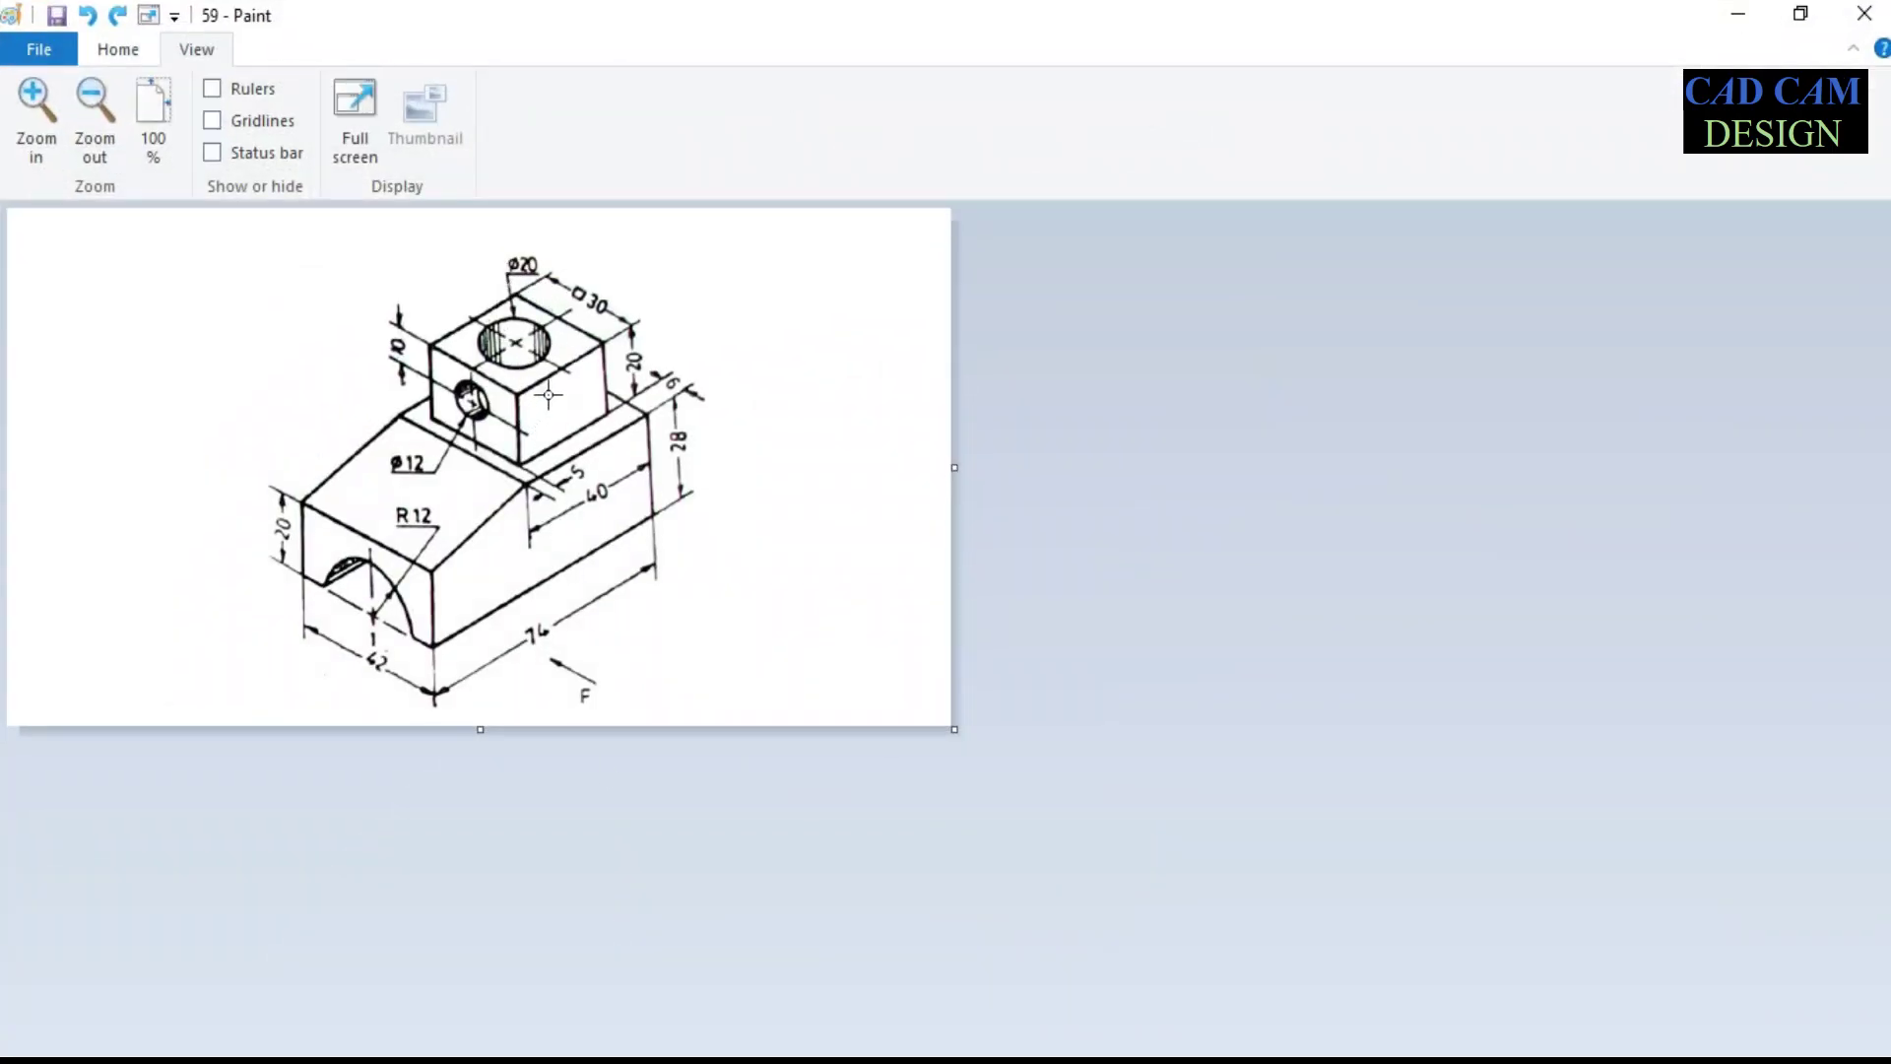
click(1736, 14)
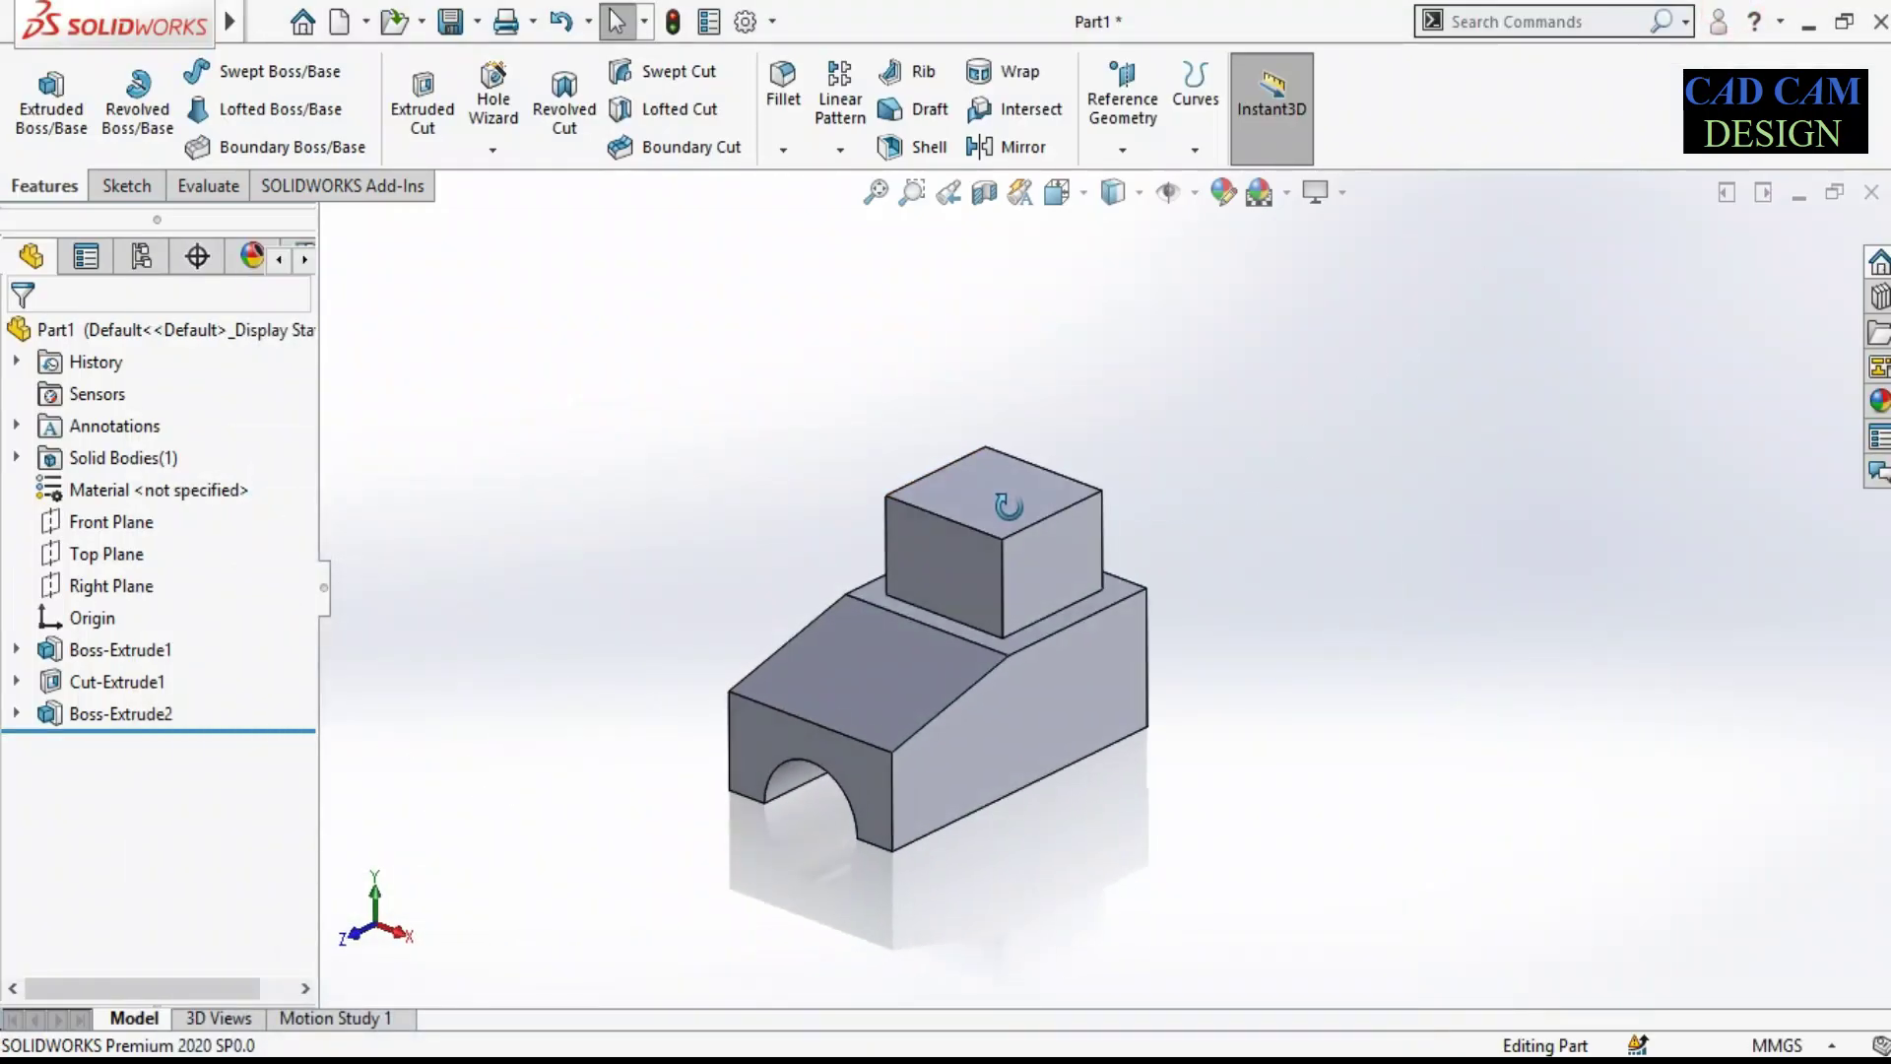
click(496, 152)
Step: Start a Hole Wizard drilled hole with ISO size Ø20.0, Through All
click(503, 185)
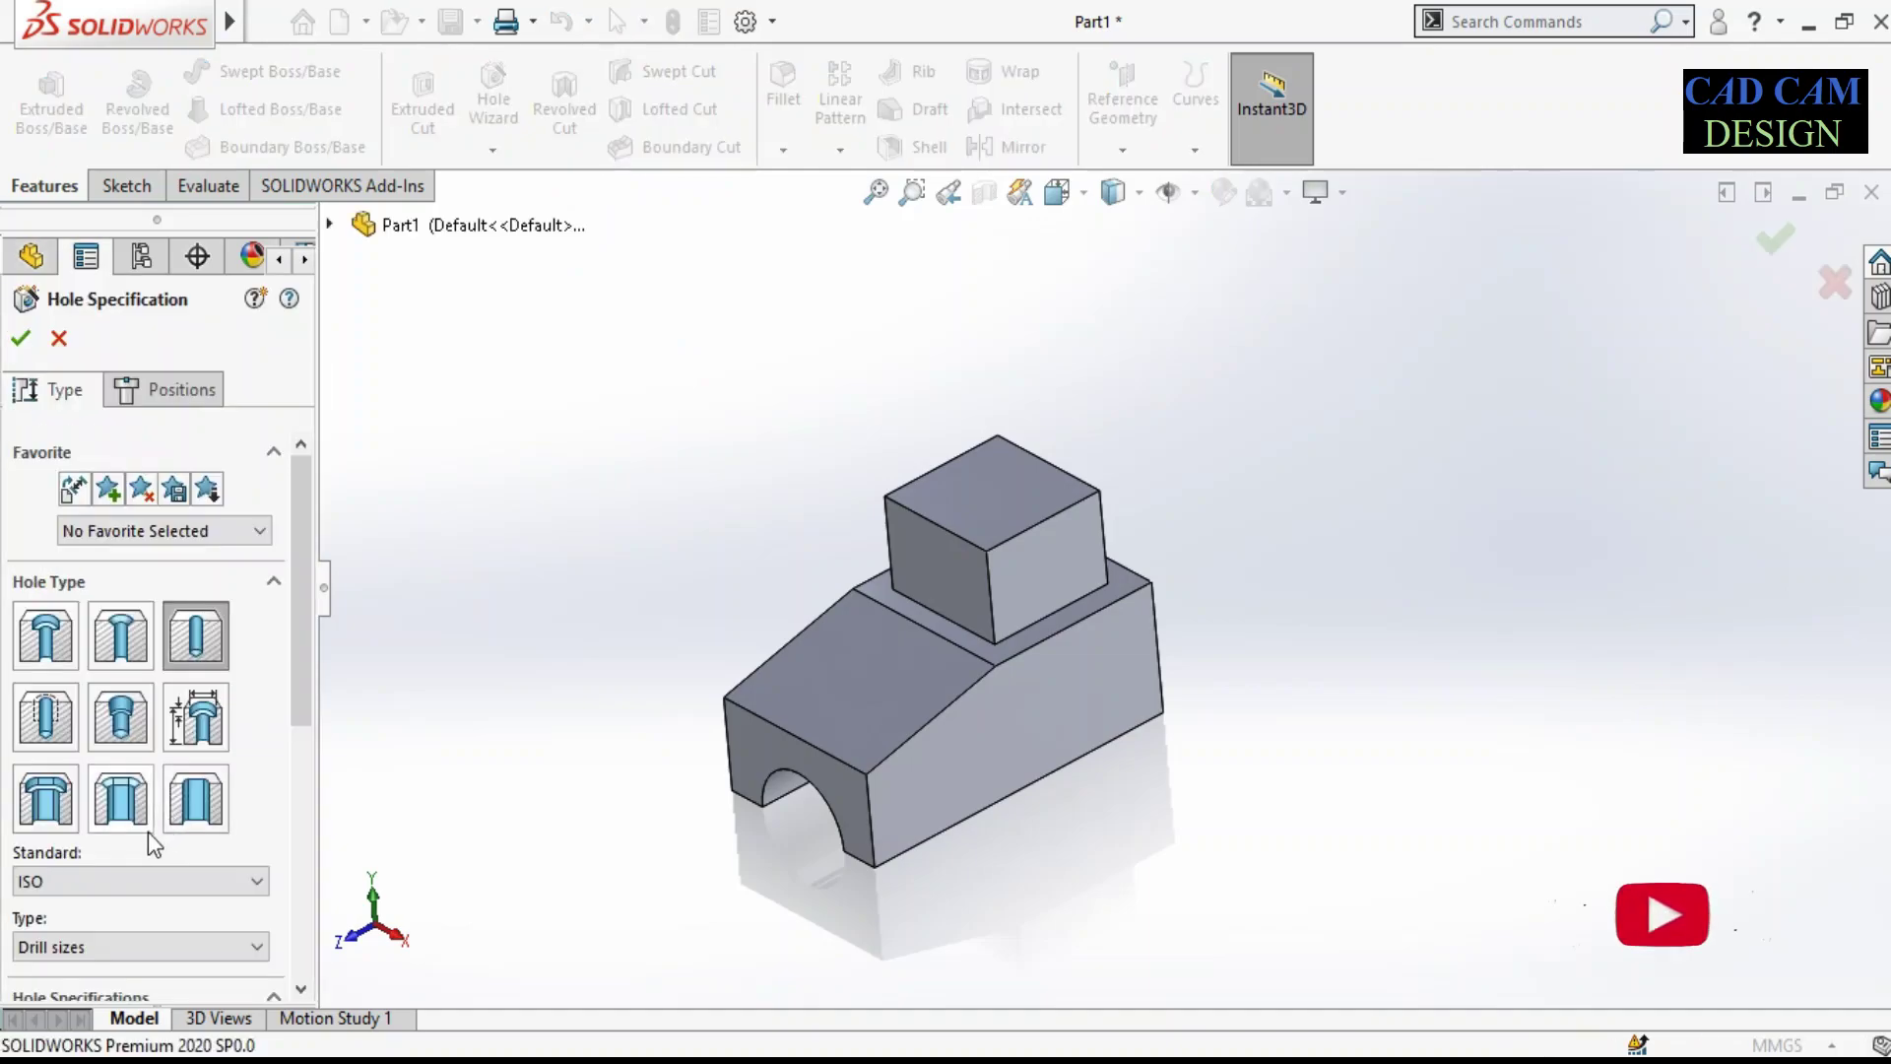
scroll(298, 642, down, 3)
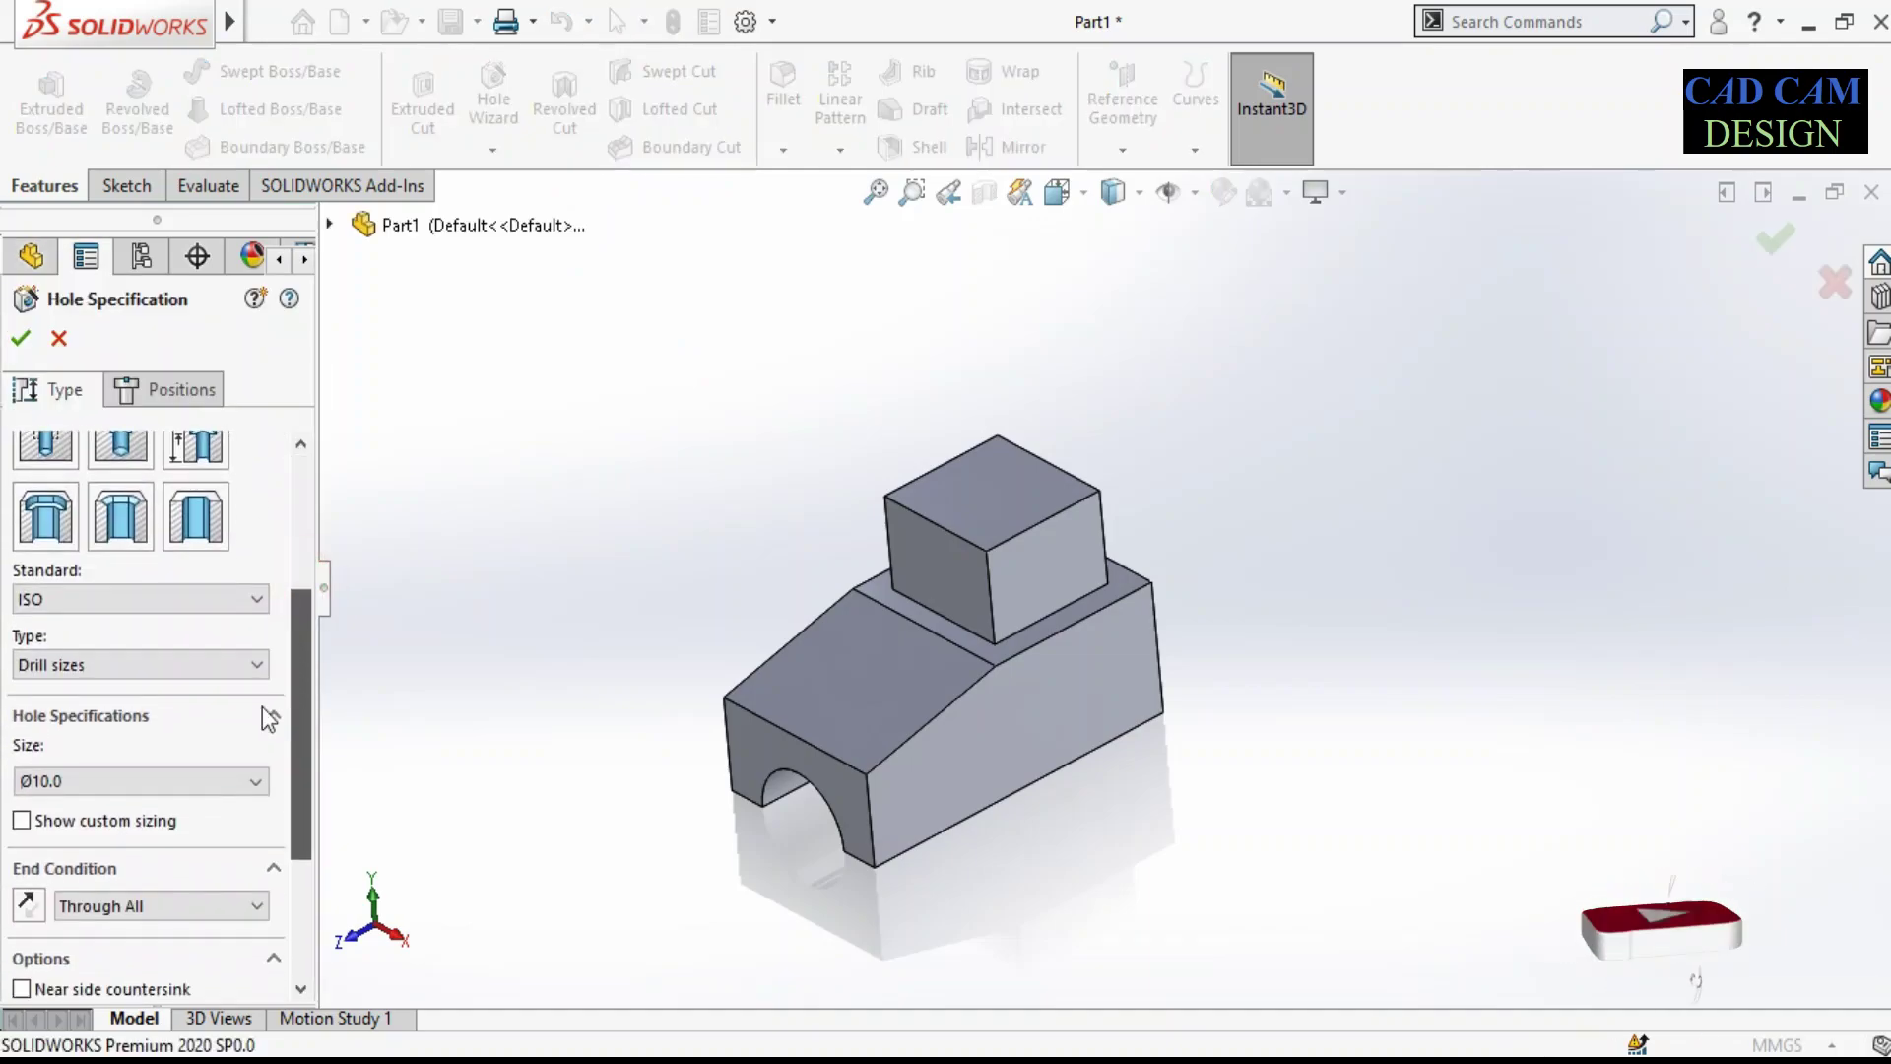
click(59, 780)
scroll(49, 965, down, 3)
scroll(69, 990, down, 3)
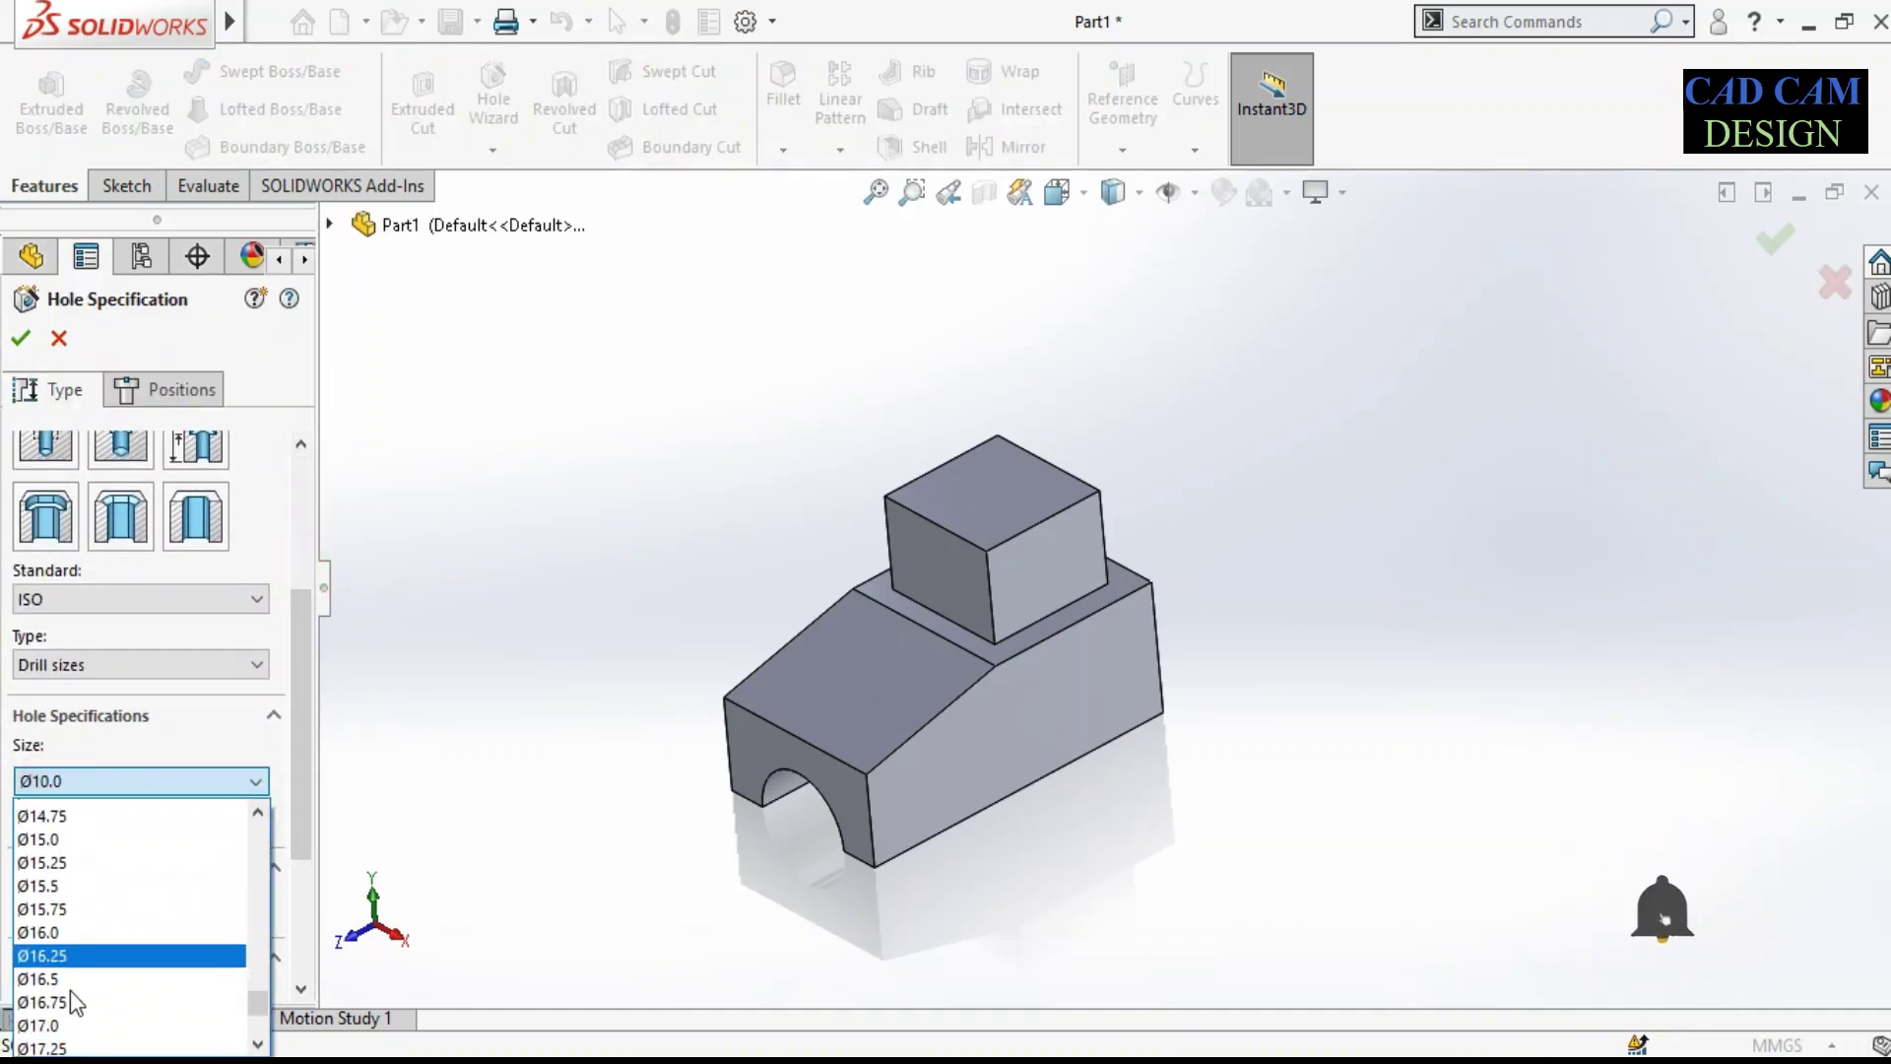
scroll(80, 992, down, 3)
scroll(99, 936, down, 3)
scroll(110, 871, up, 1)
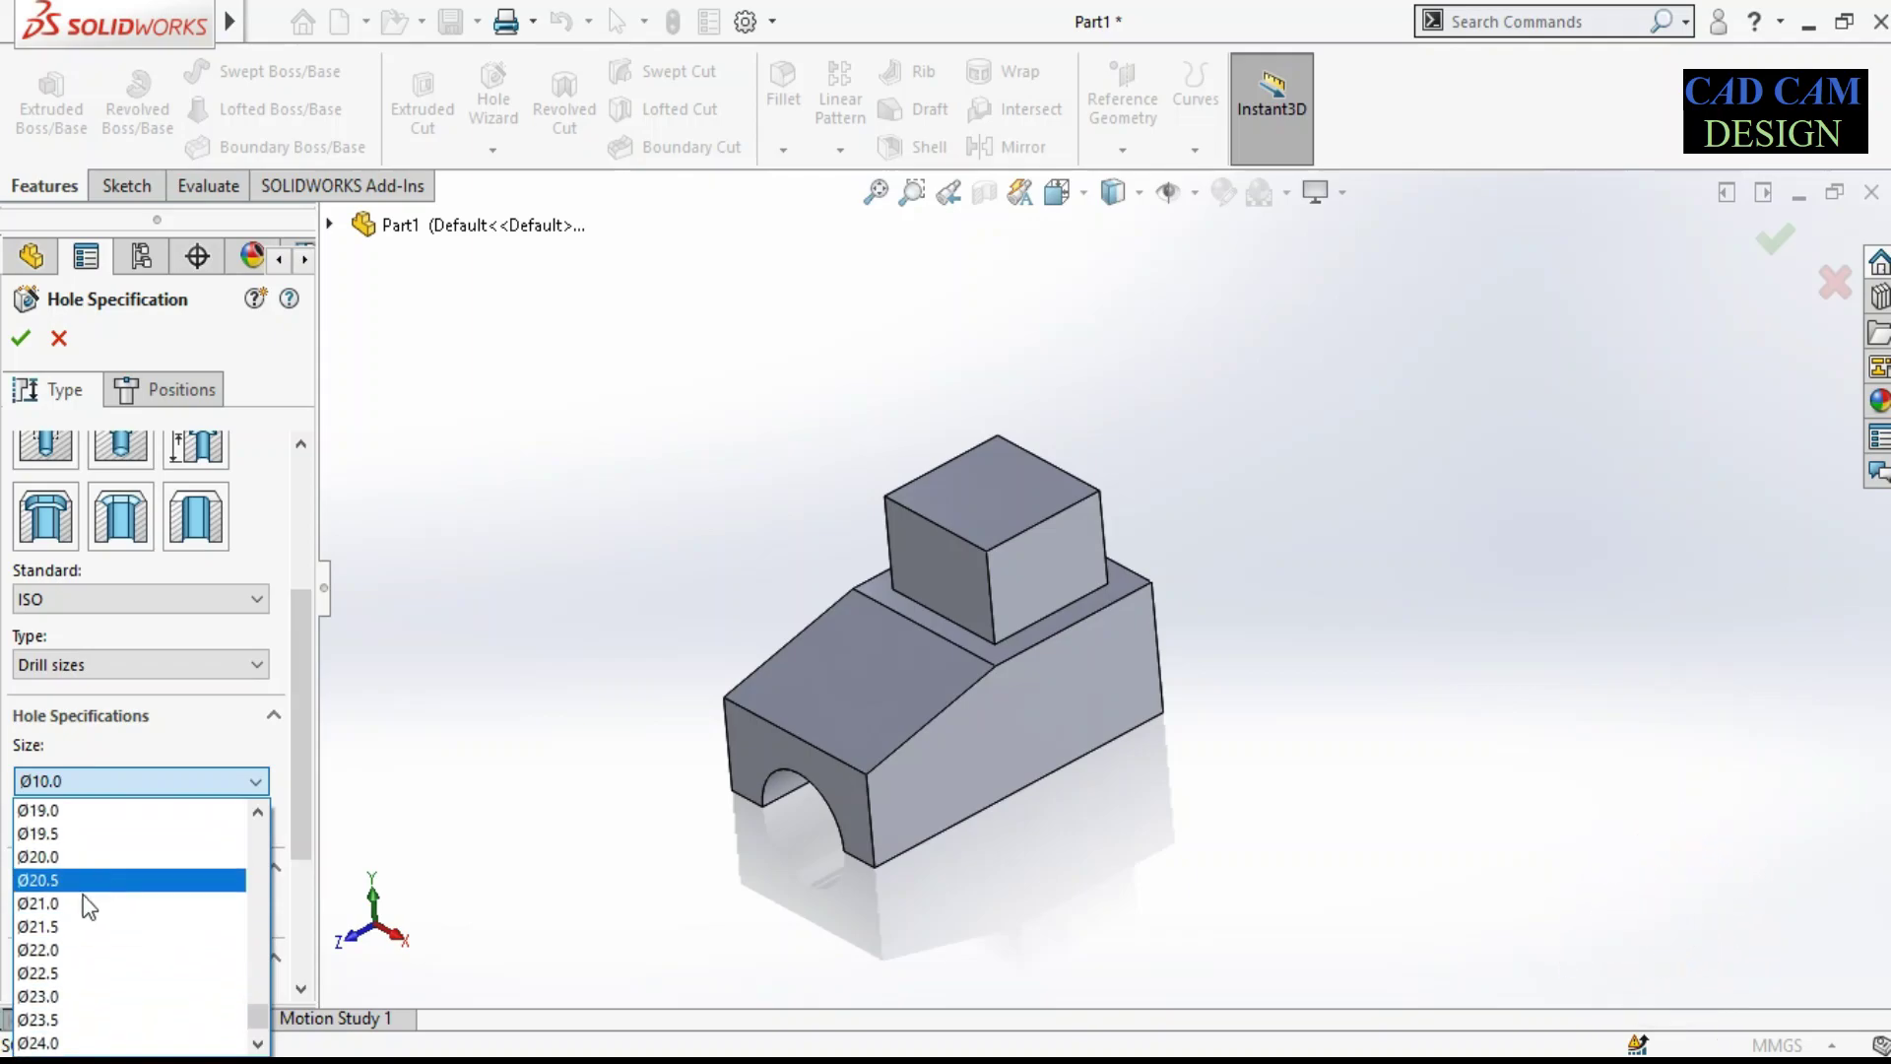
click(89, 855)
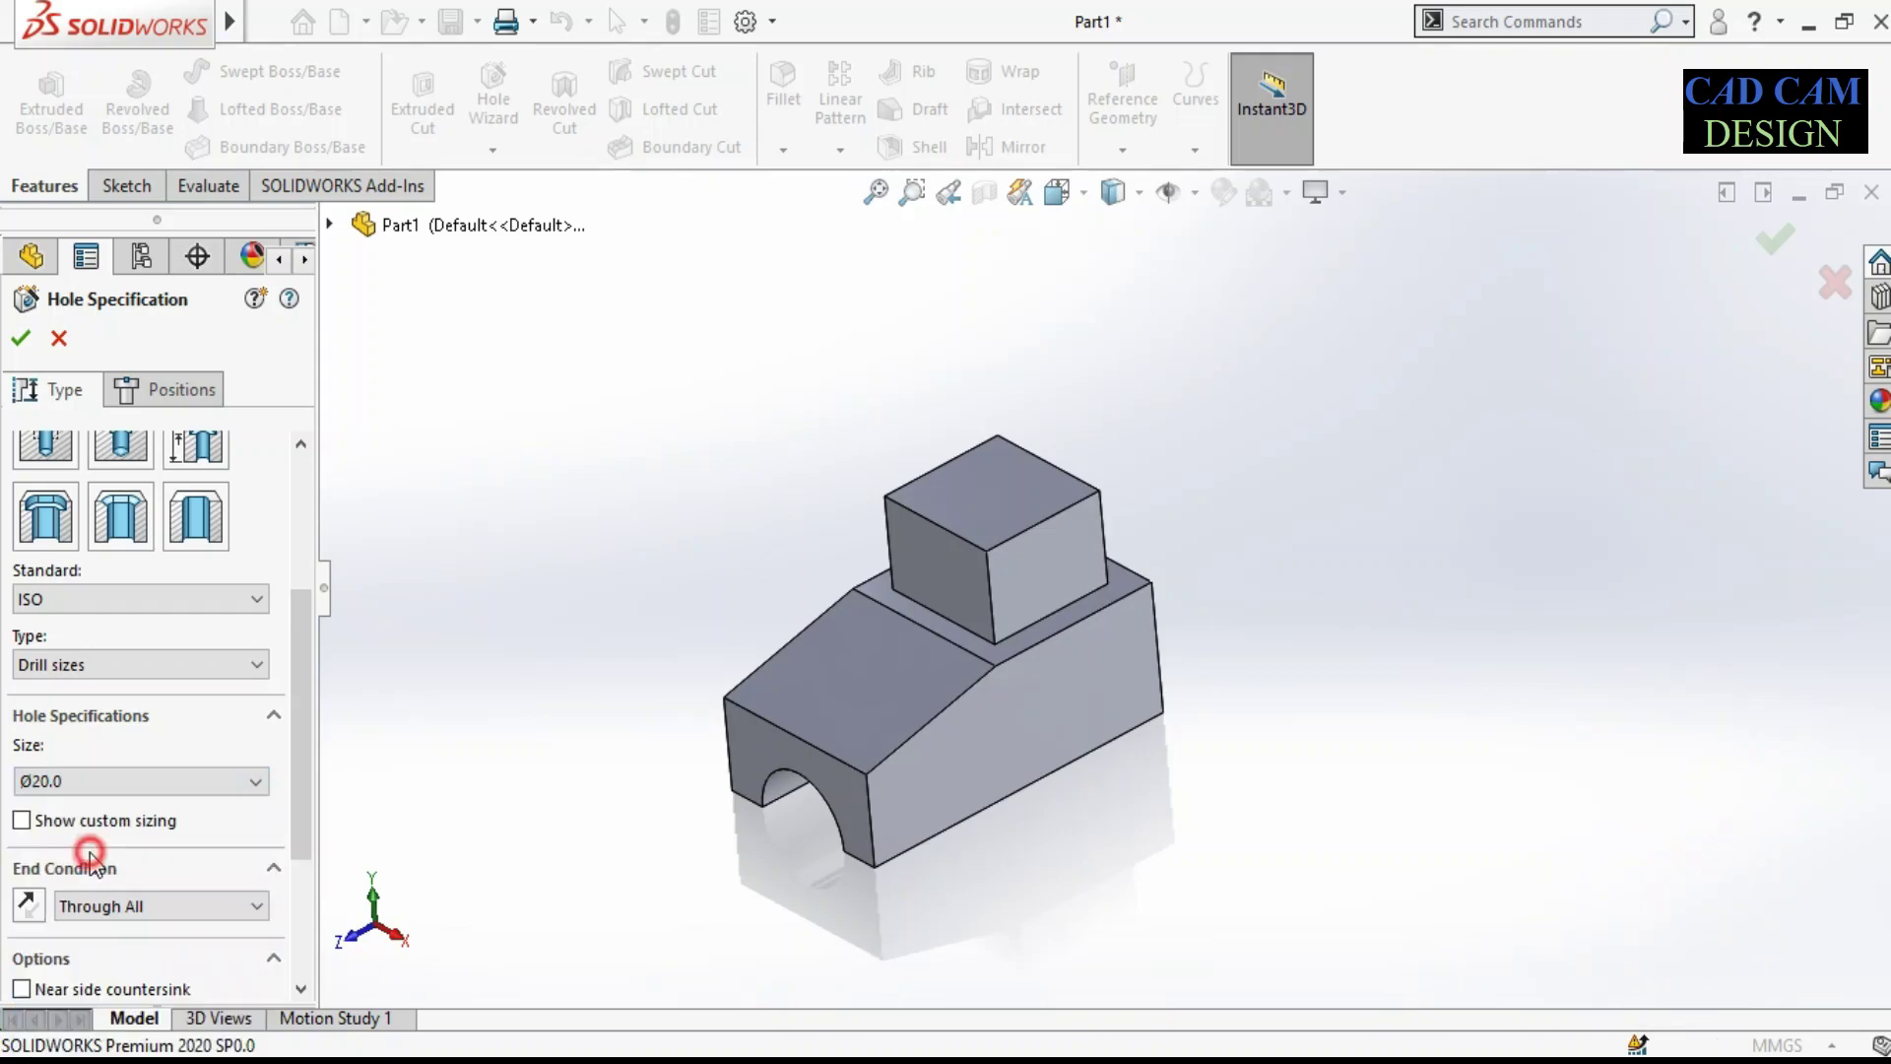
click(181, 392)
Step: Place the hole point on the square boss's top face, viewed from above
click(138, 652)
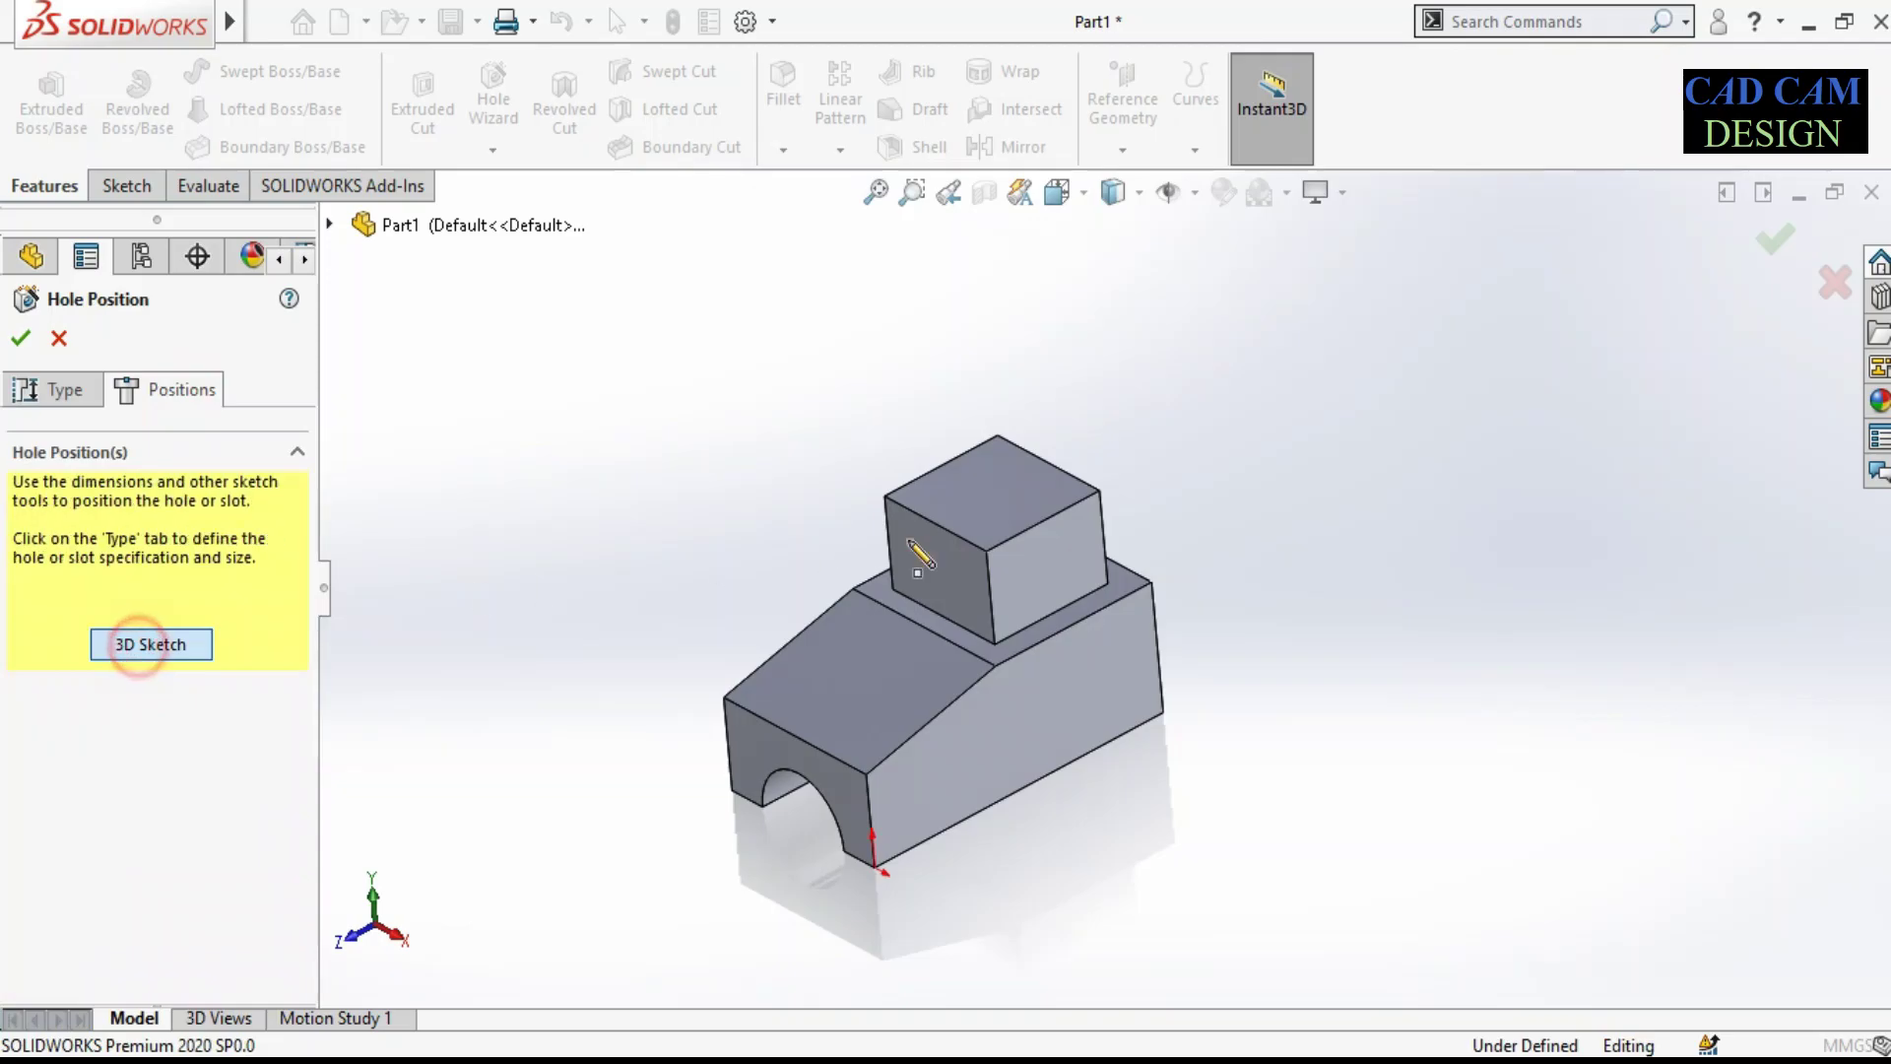
click(993, 492)
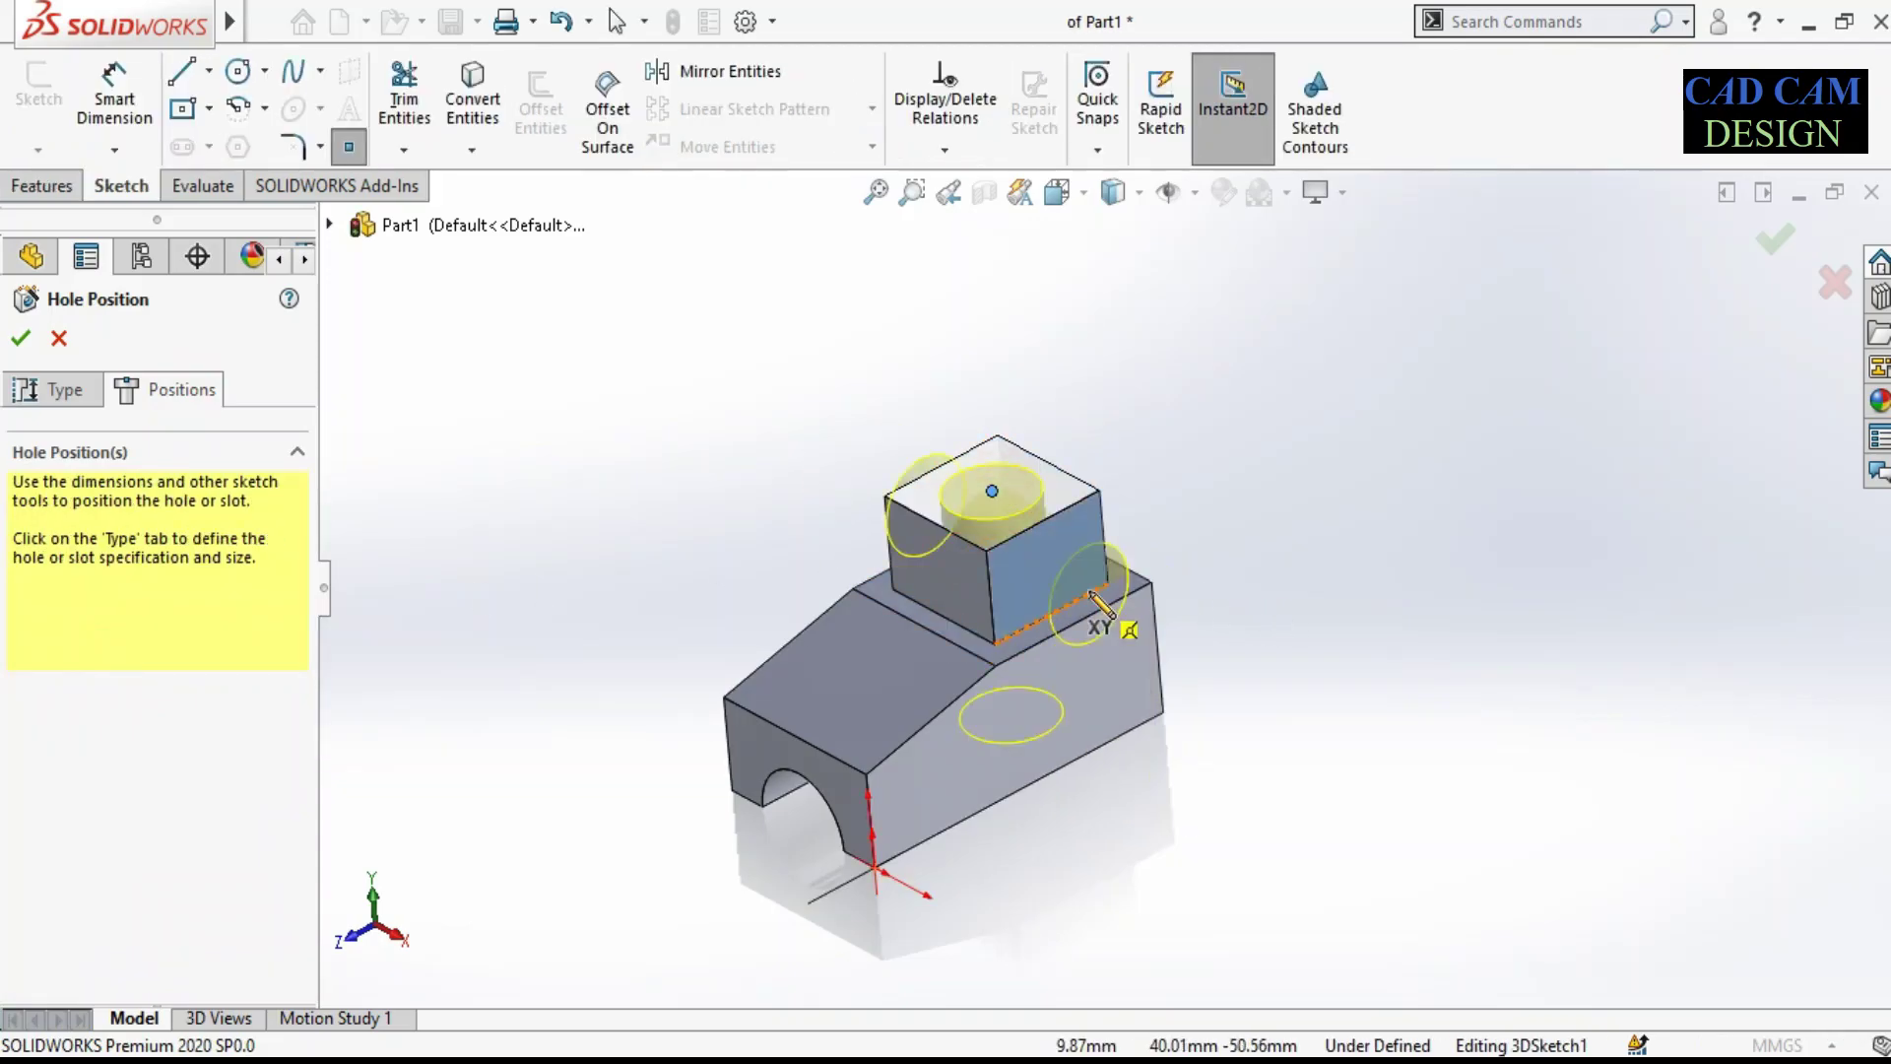
mouse_move(1106, 611)
middle_down()
mouse_move(1202, 422)
mouse_move(1181, 753)
mouse_move(287, 495)
middle_up()
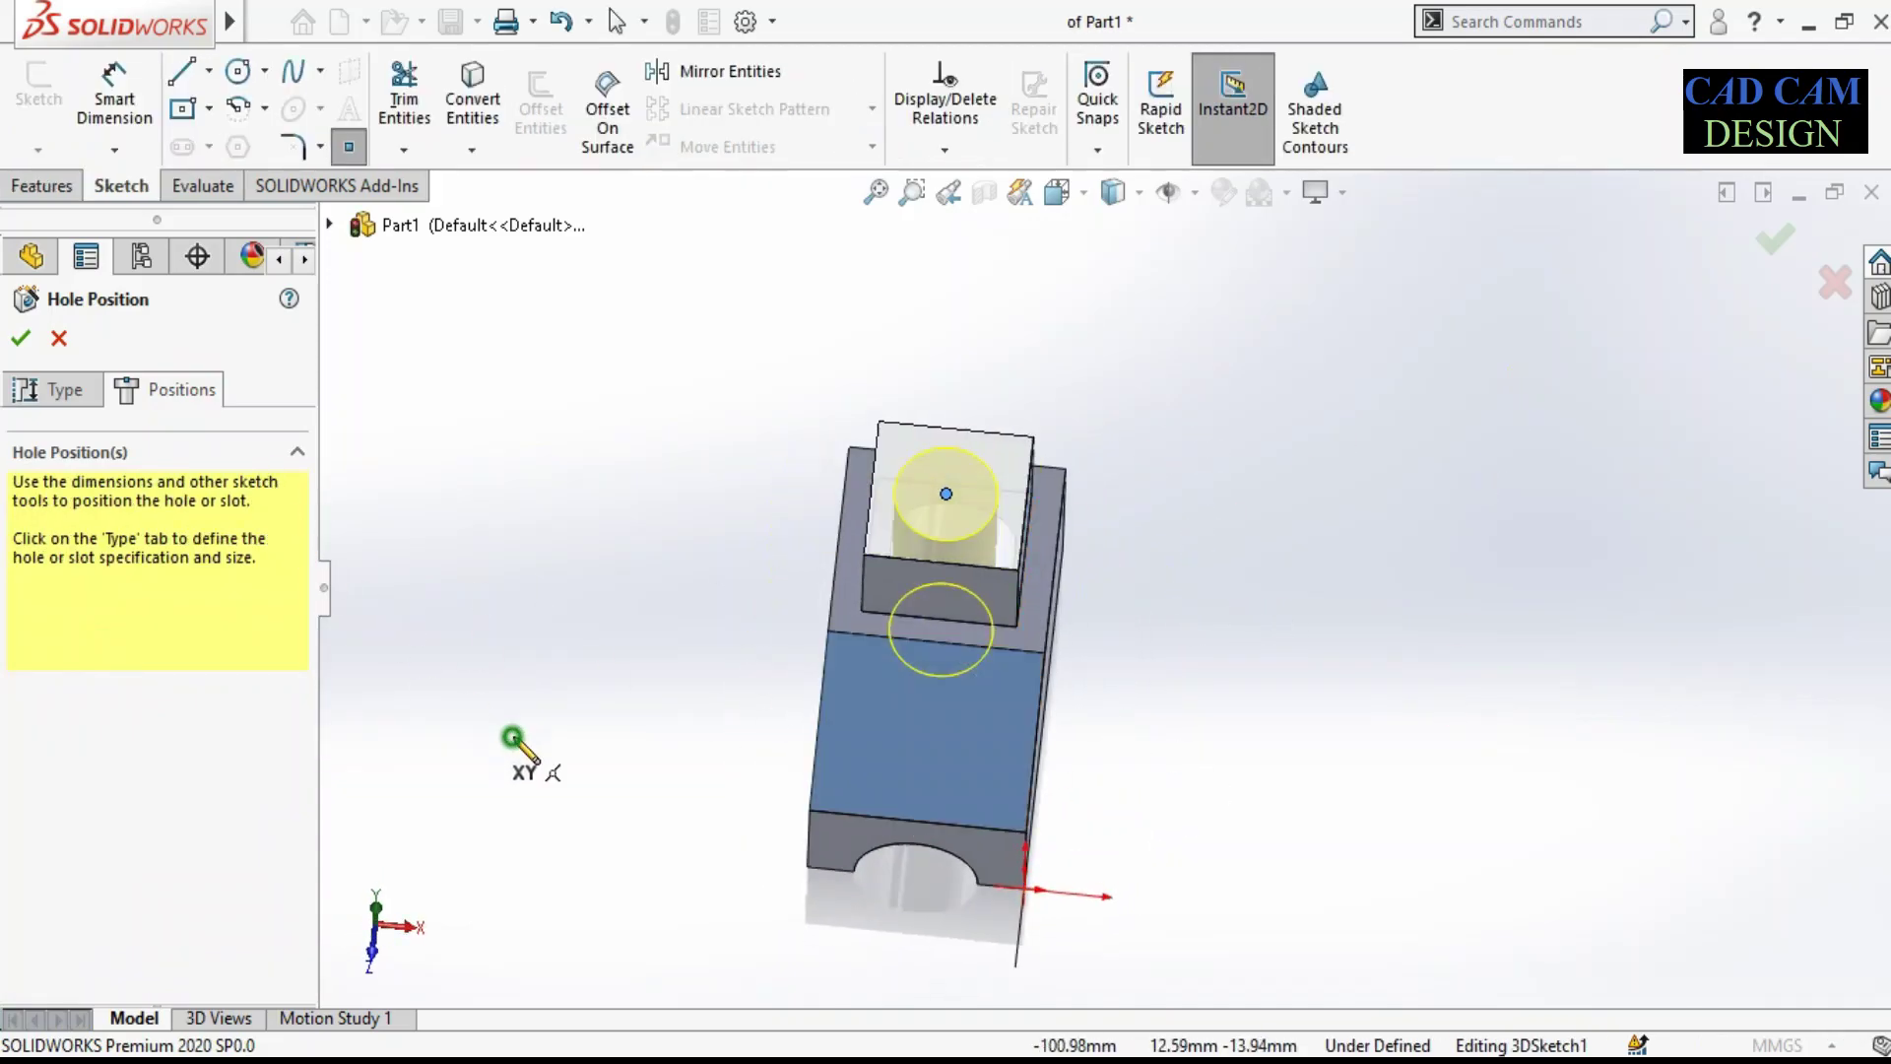
right_drag(513, 737, 522, 660)
scroll(921, 477, down, 2)
scroll(989, 466, down, 3)
mouse_move(989, 467)
middle_down()
mouse_move(988, 550)
mouse_move(945, 663)
middle_up()
key(alt+Tab)
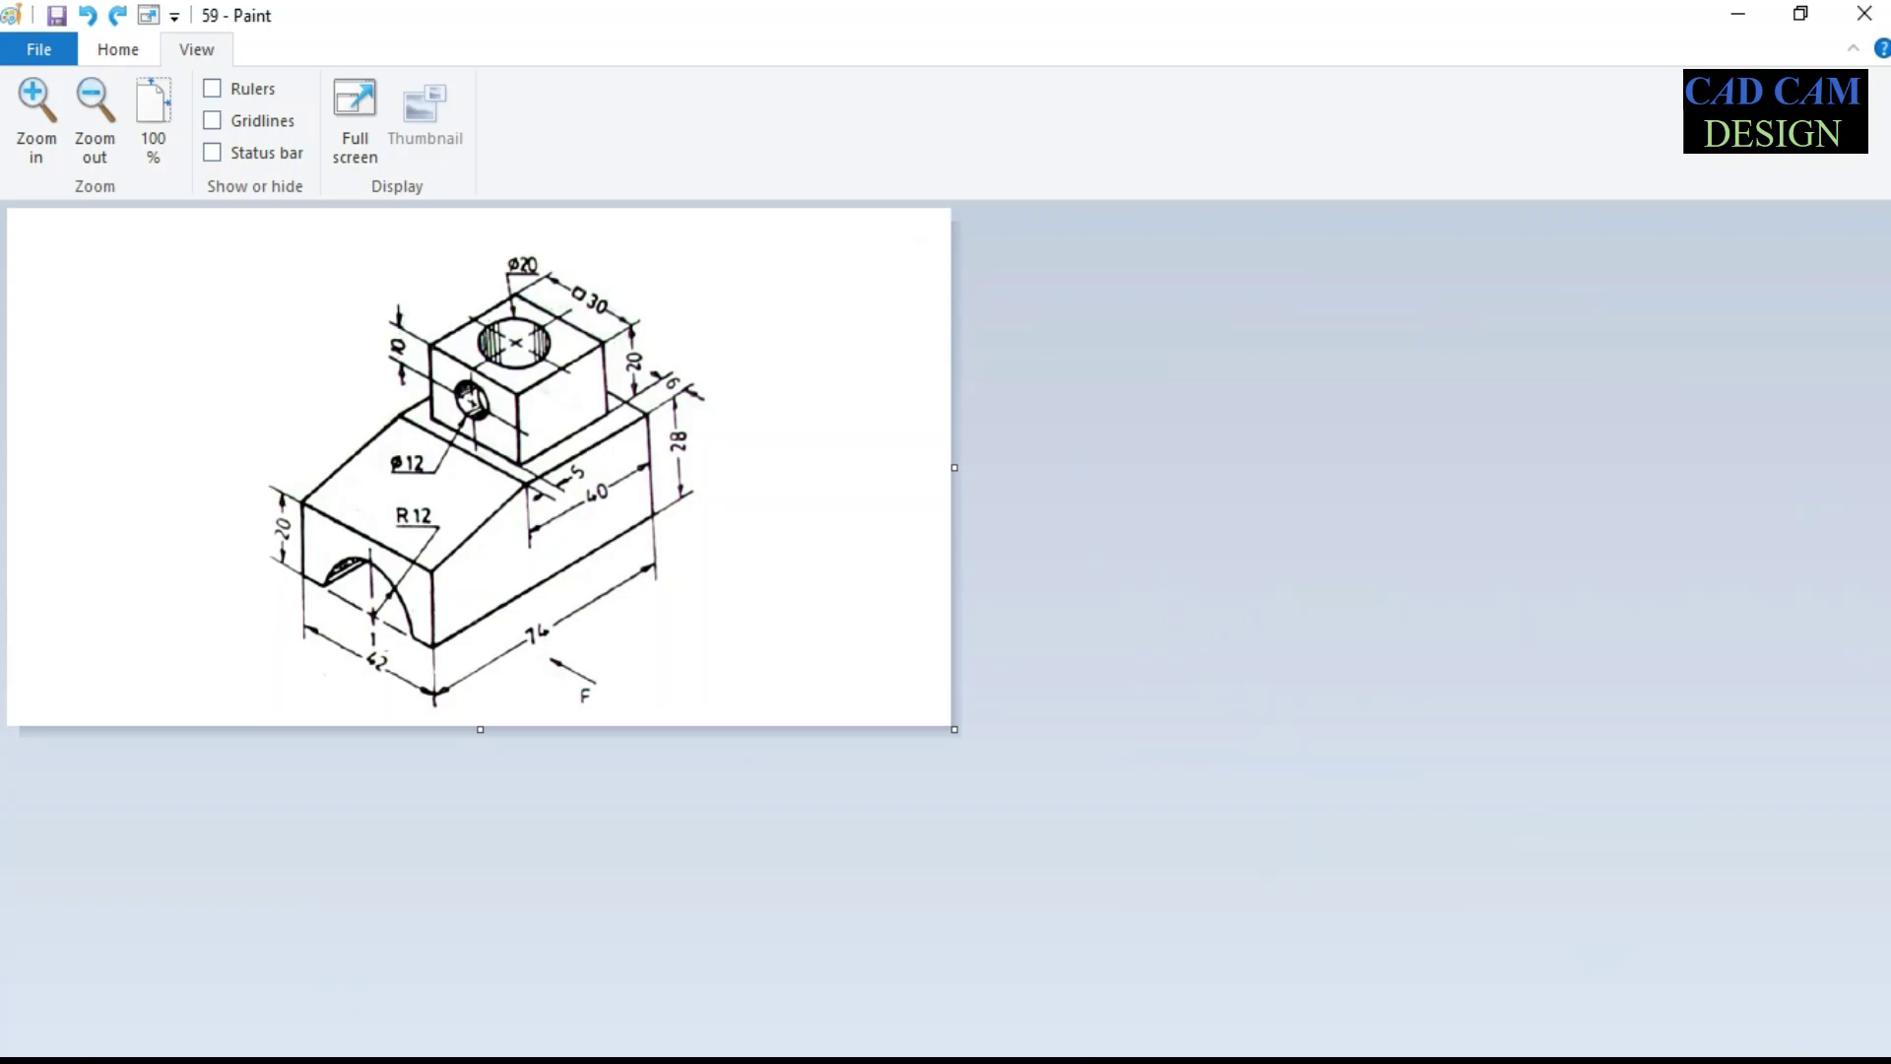
key(alt+Tab)
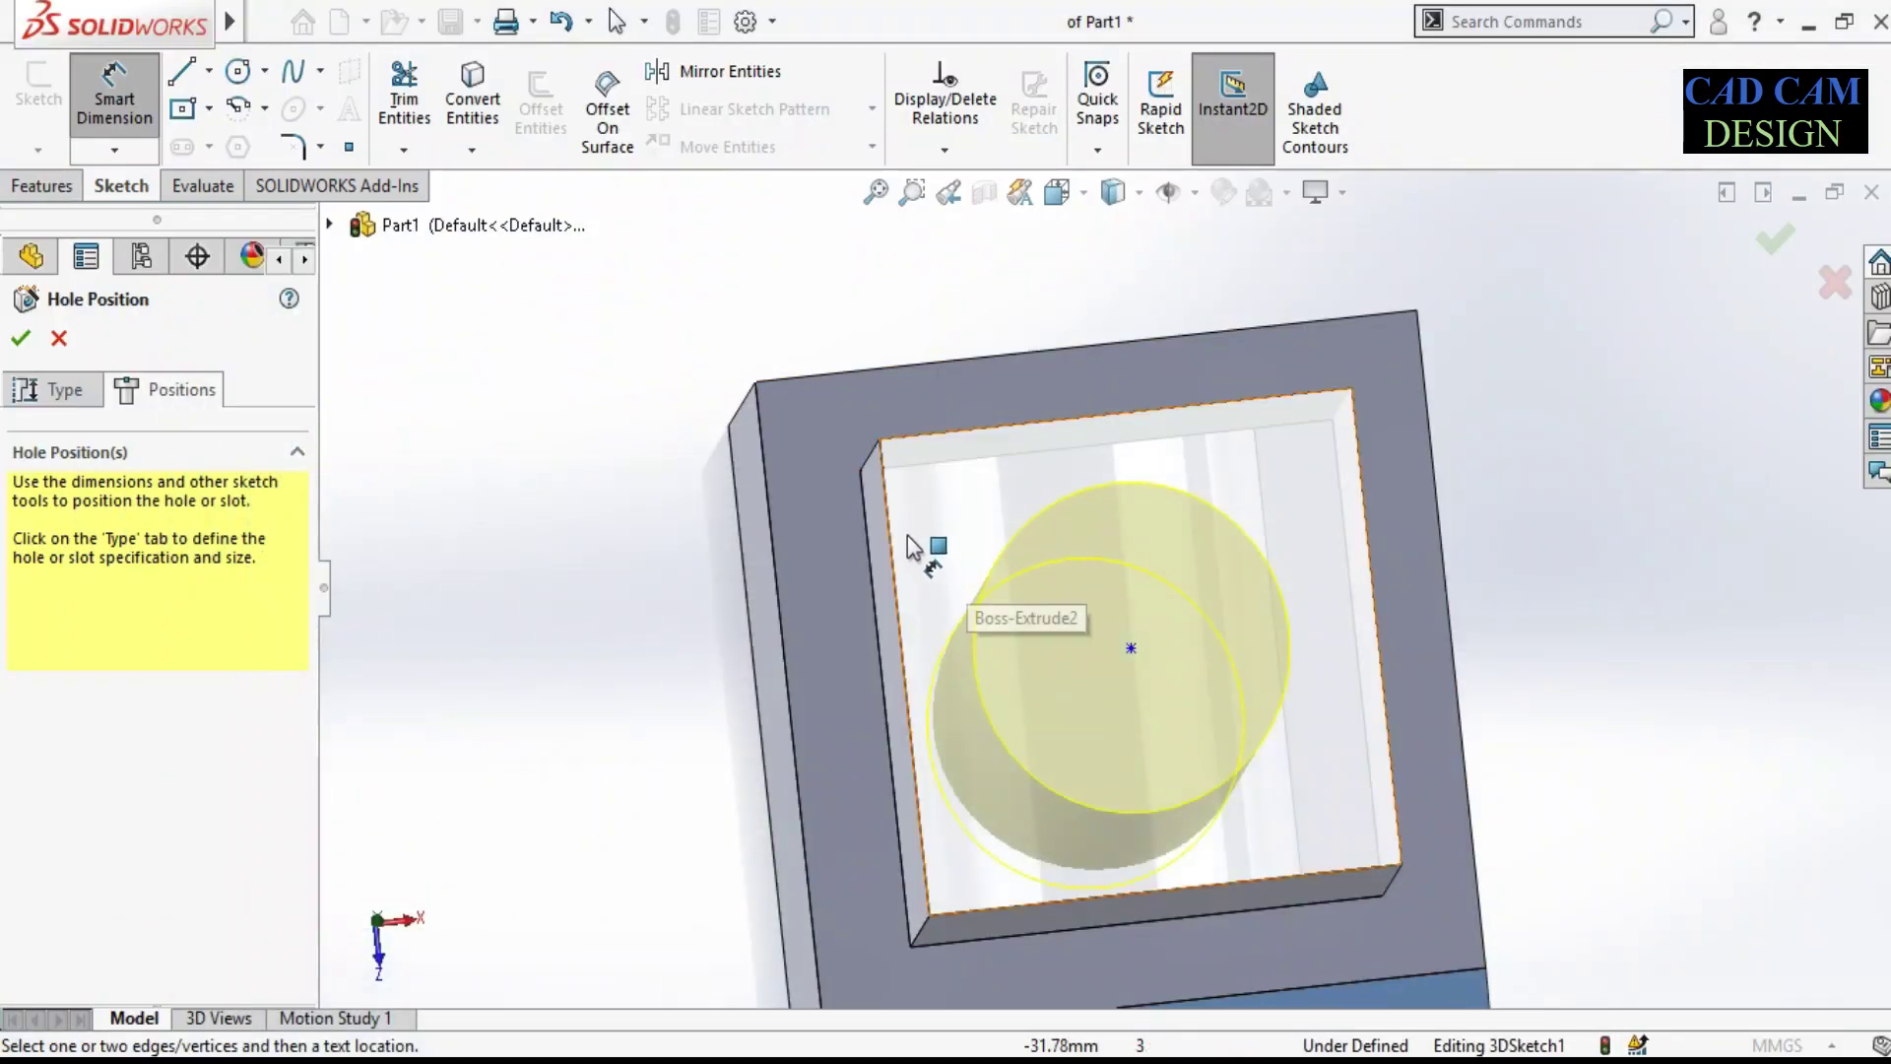
Step: Dimension the hole centre 15 mm from the left and upper edges of the top face
click(904, 589)
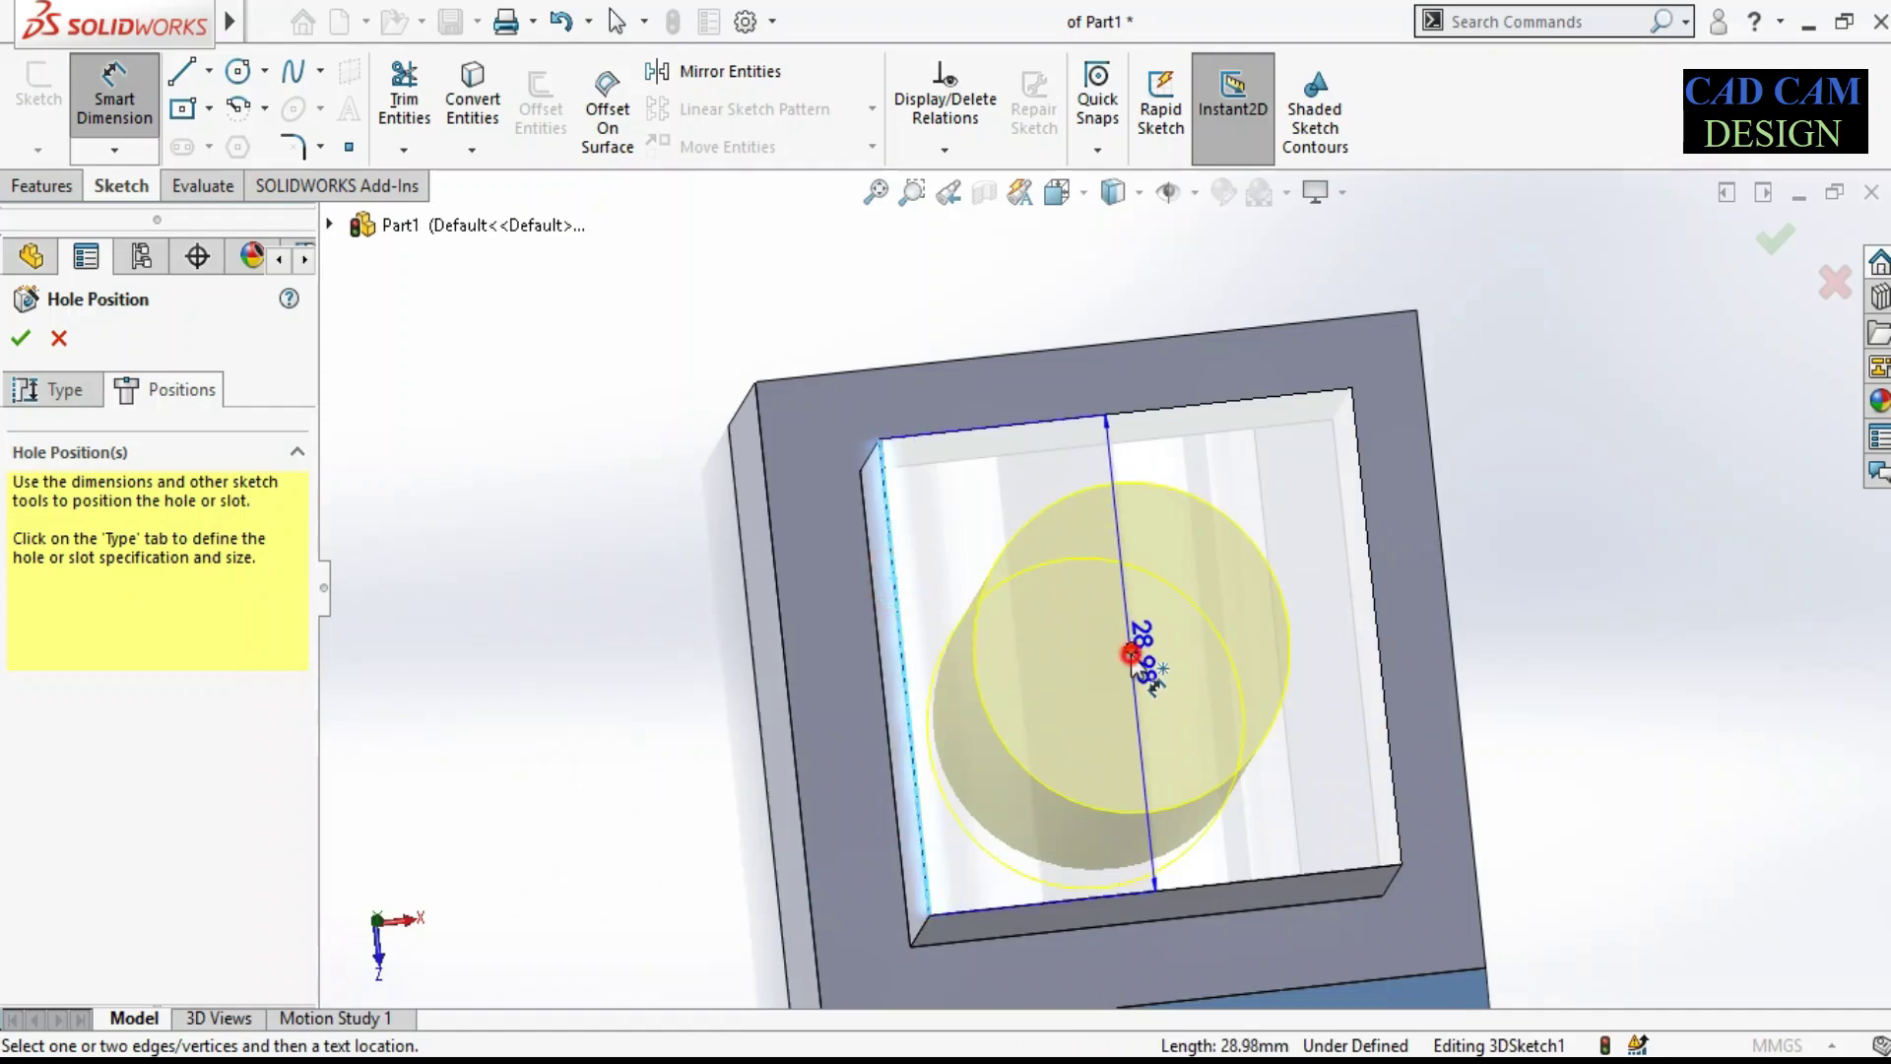
click(1133, 653)
click(975, 313)
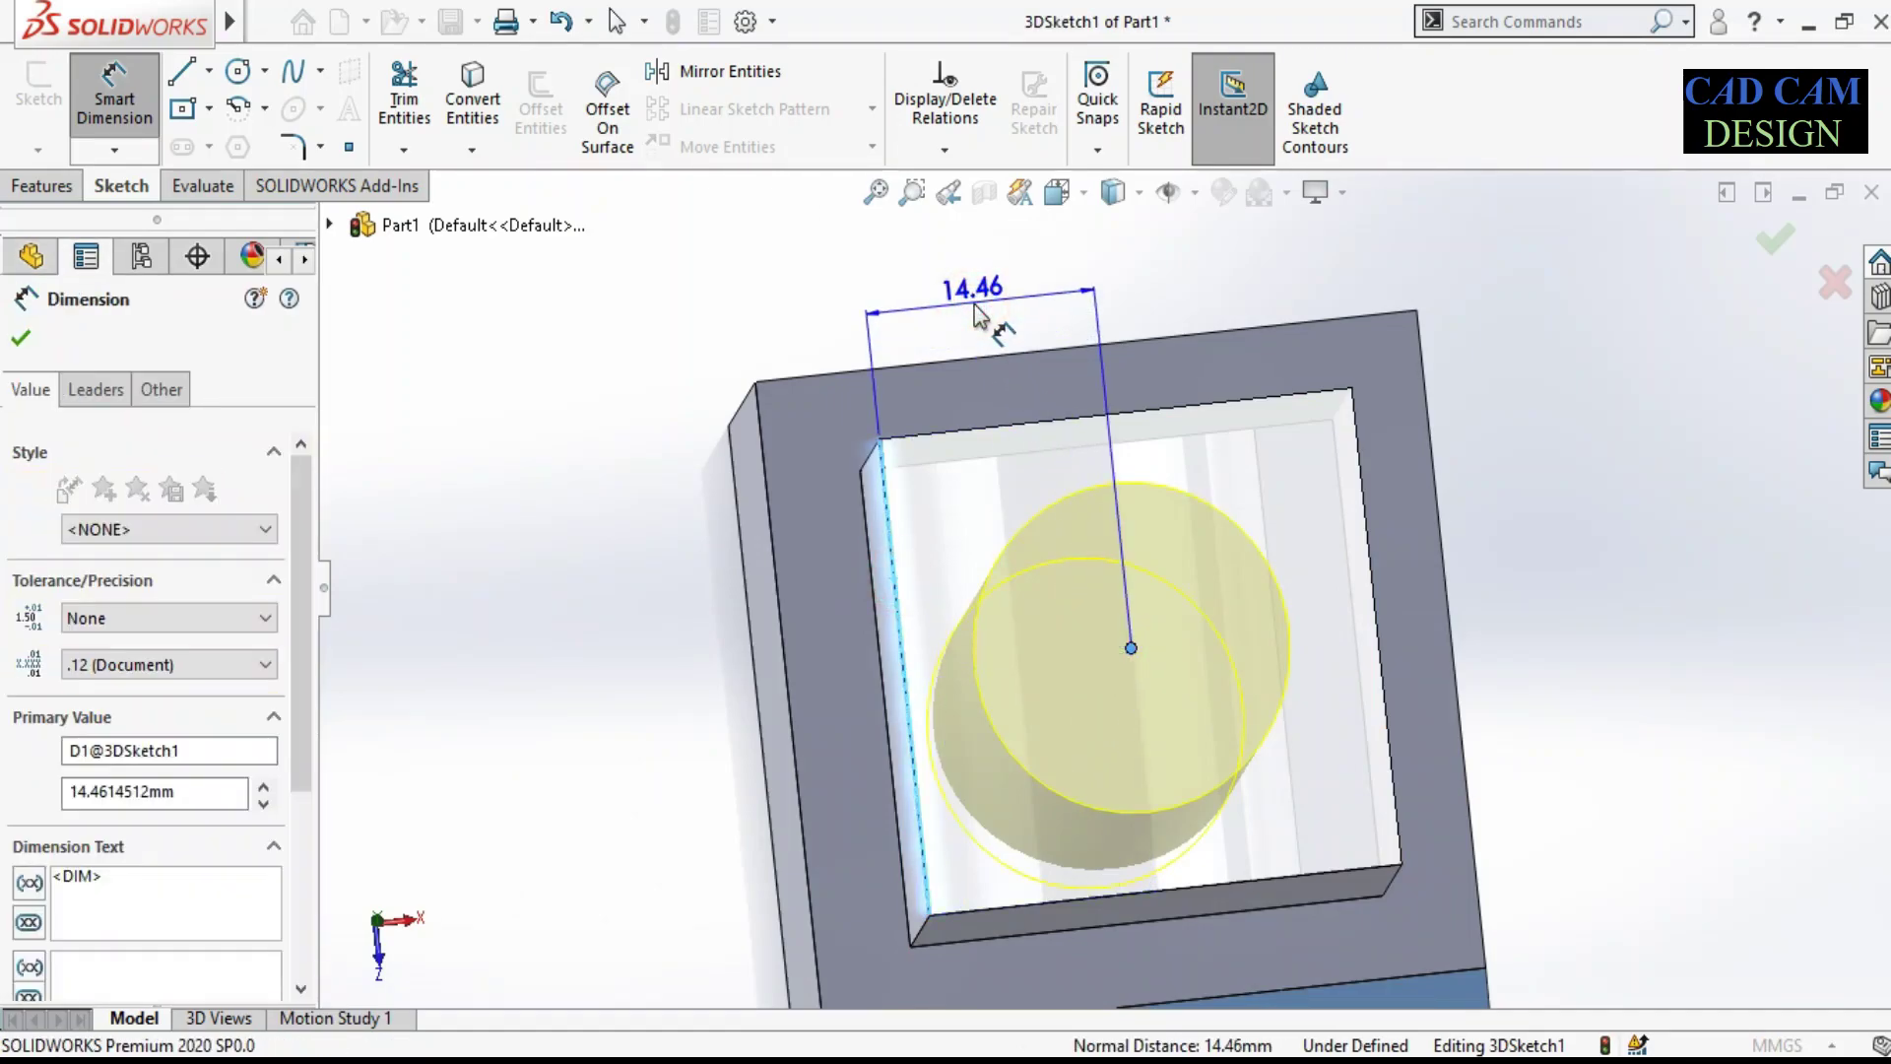
text(15)
key(Return)
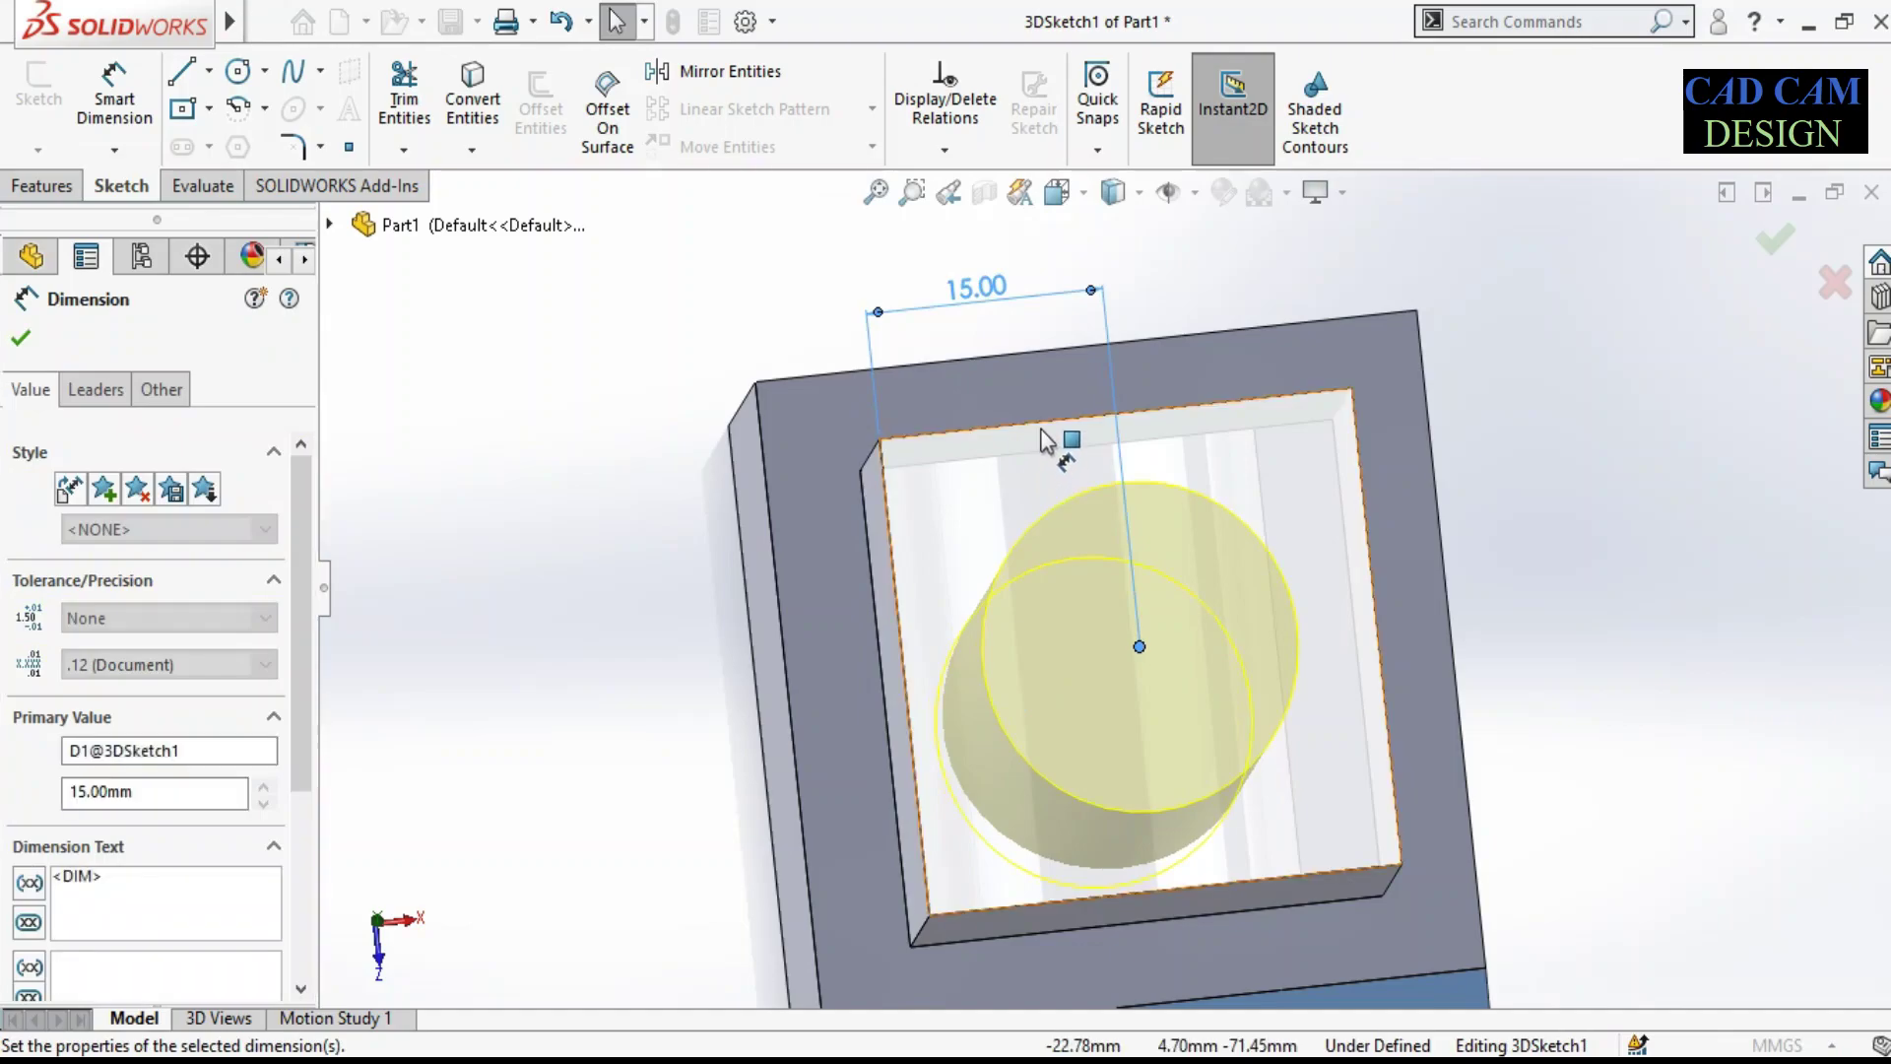
click(1044, 426)
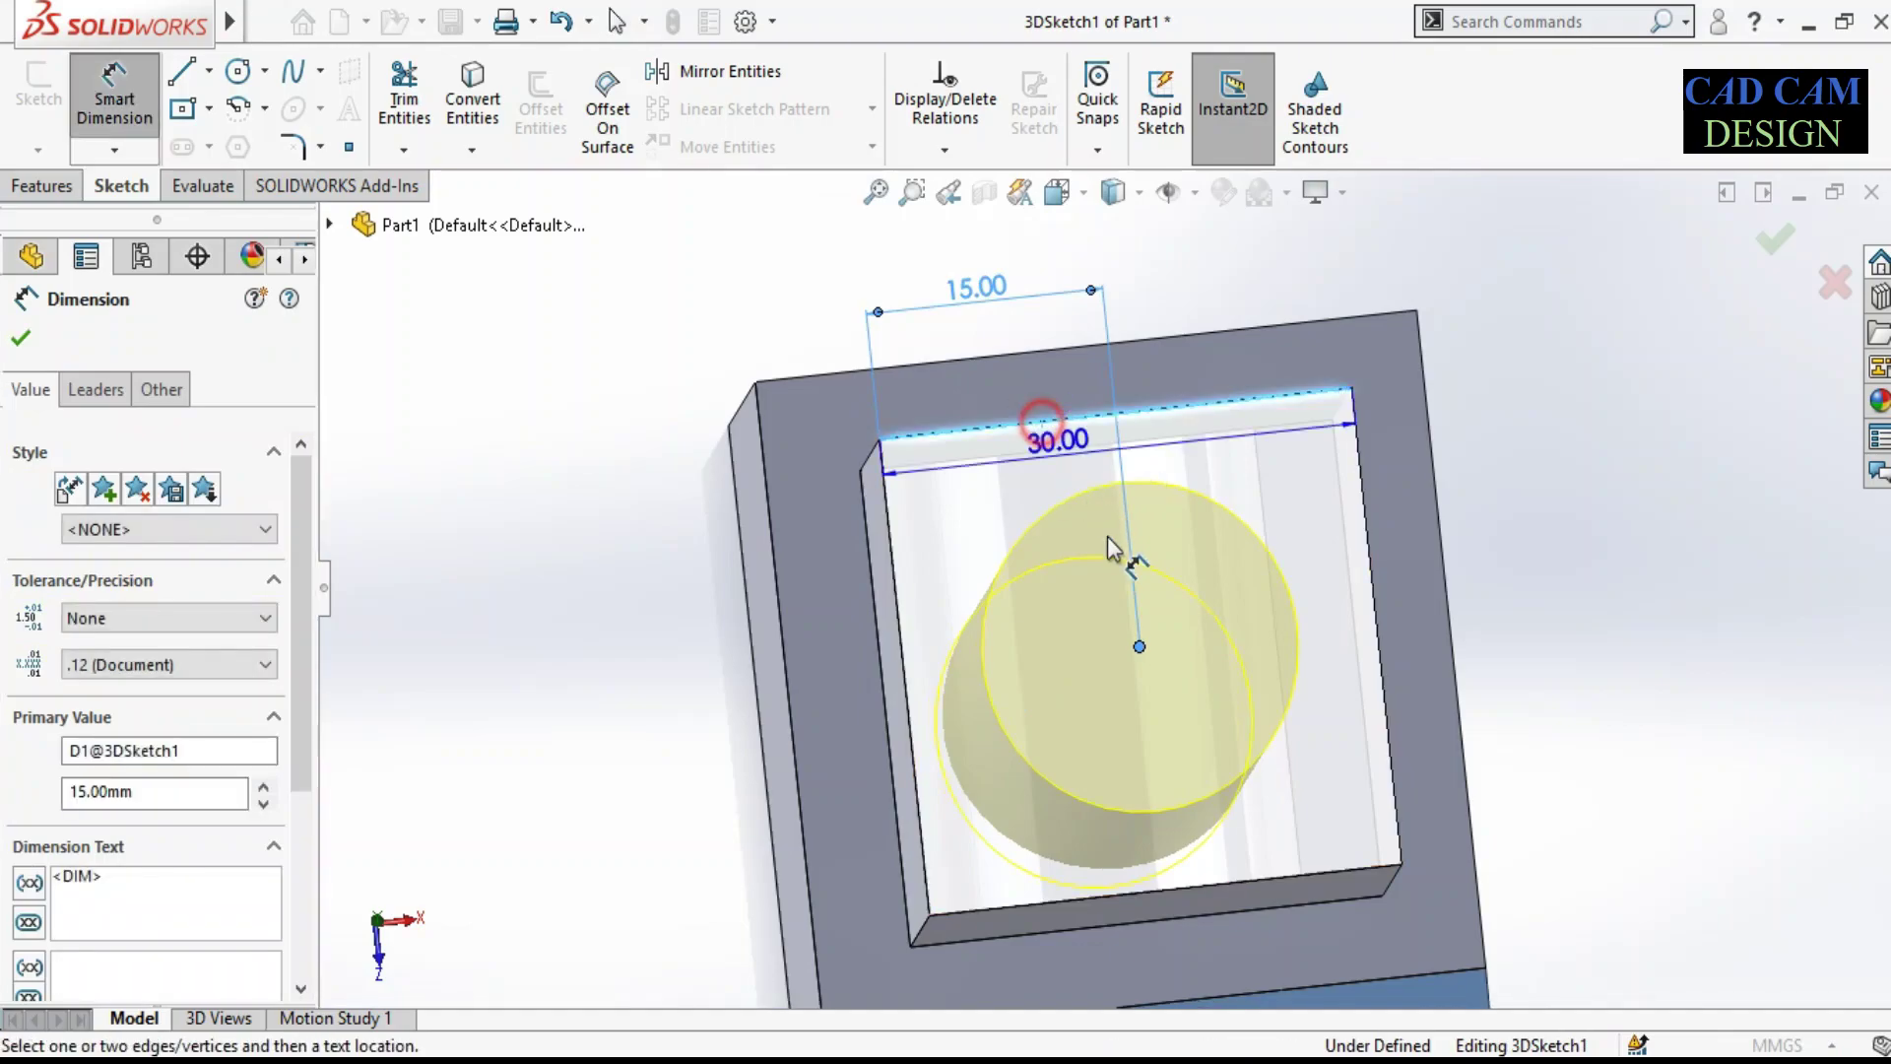
click(1140, 647)
click(1399, 527)
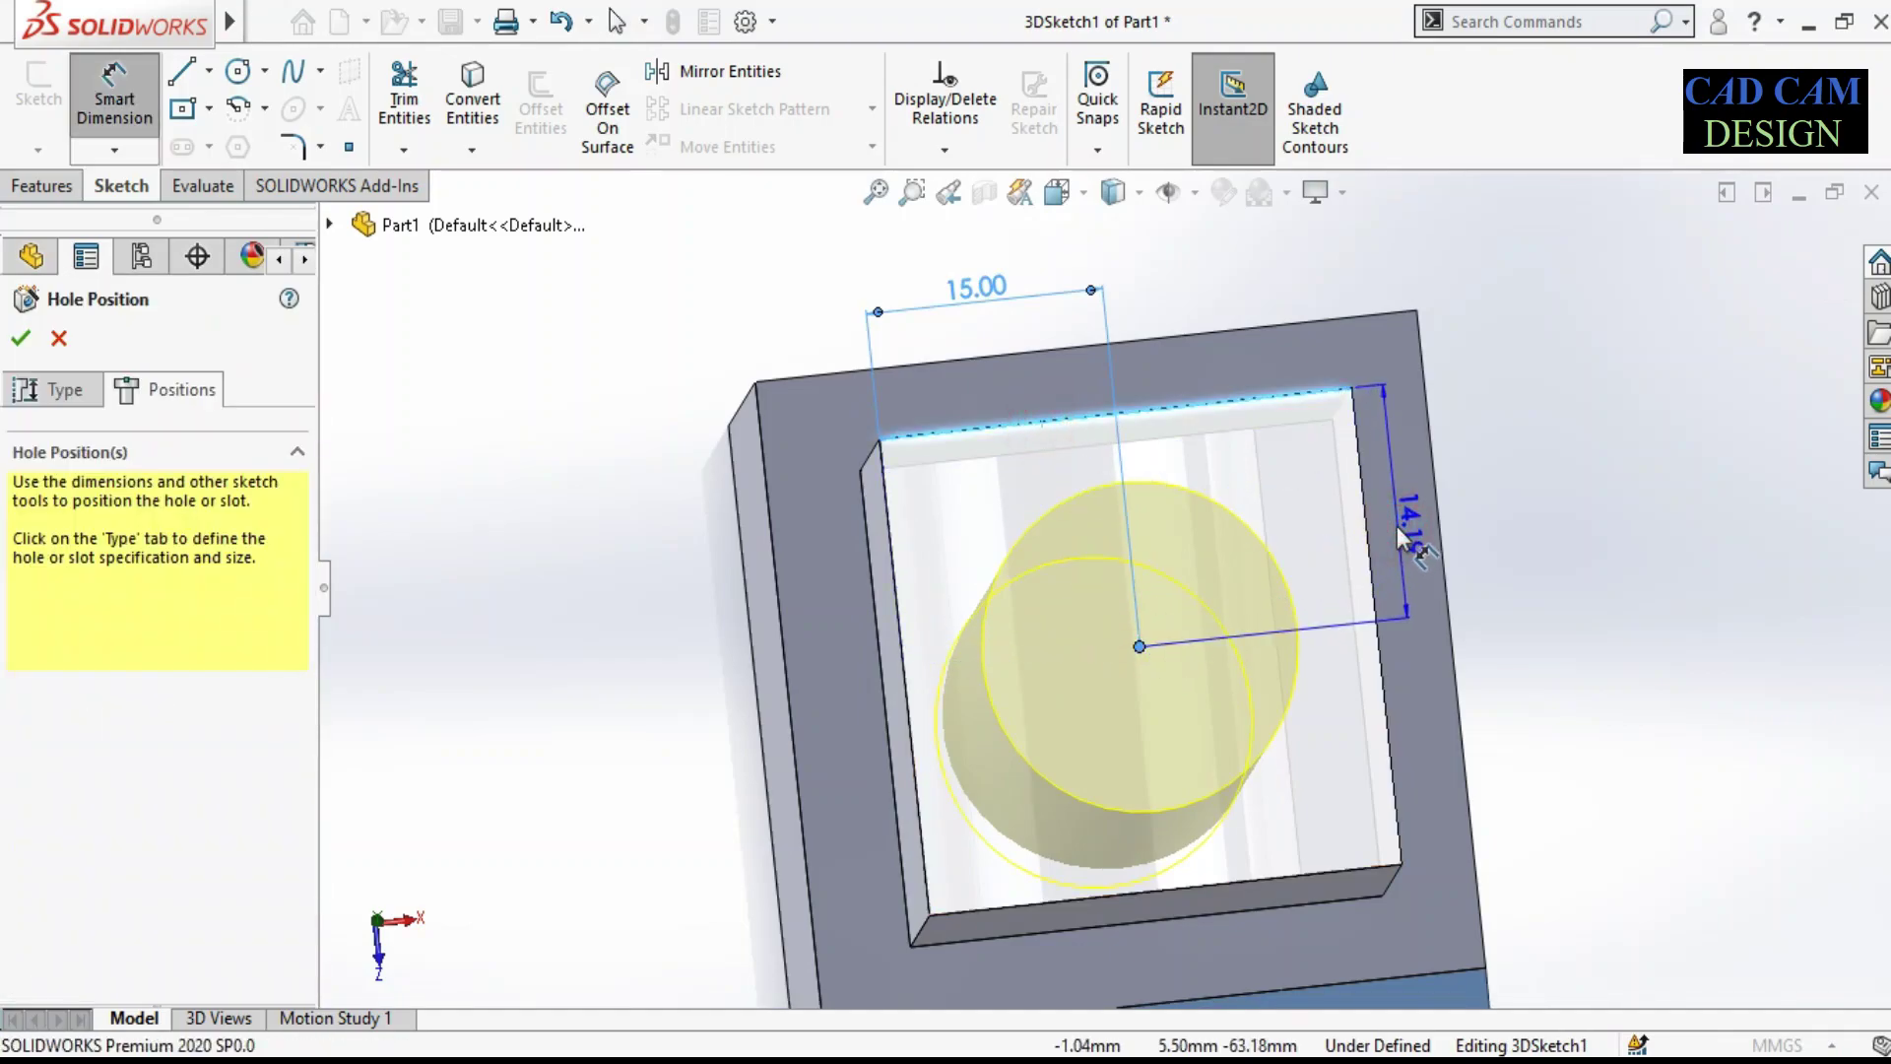
text(1)
key(Return)
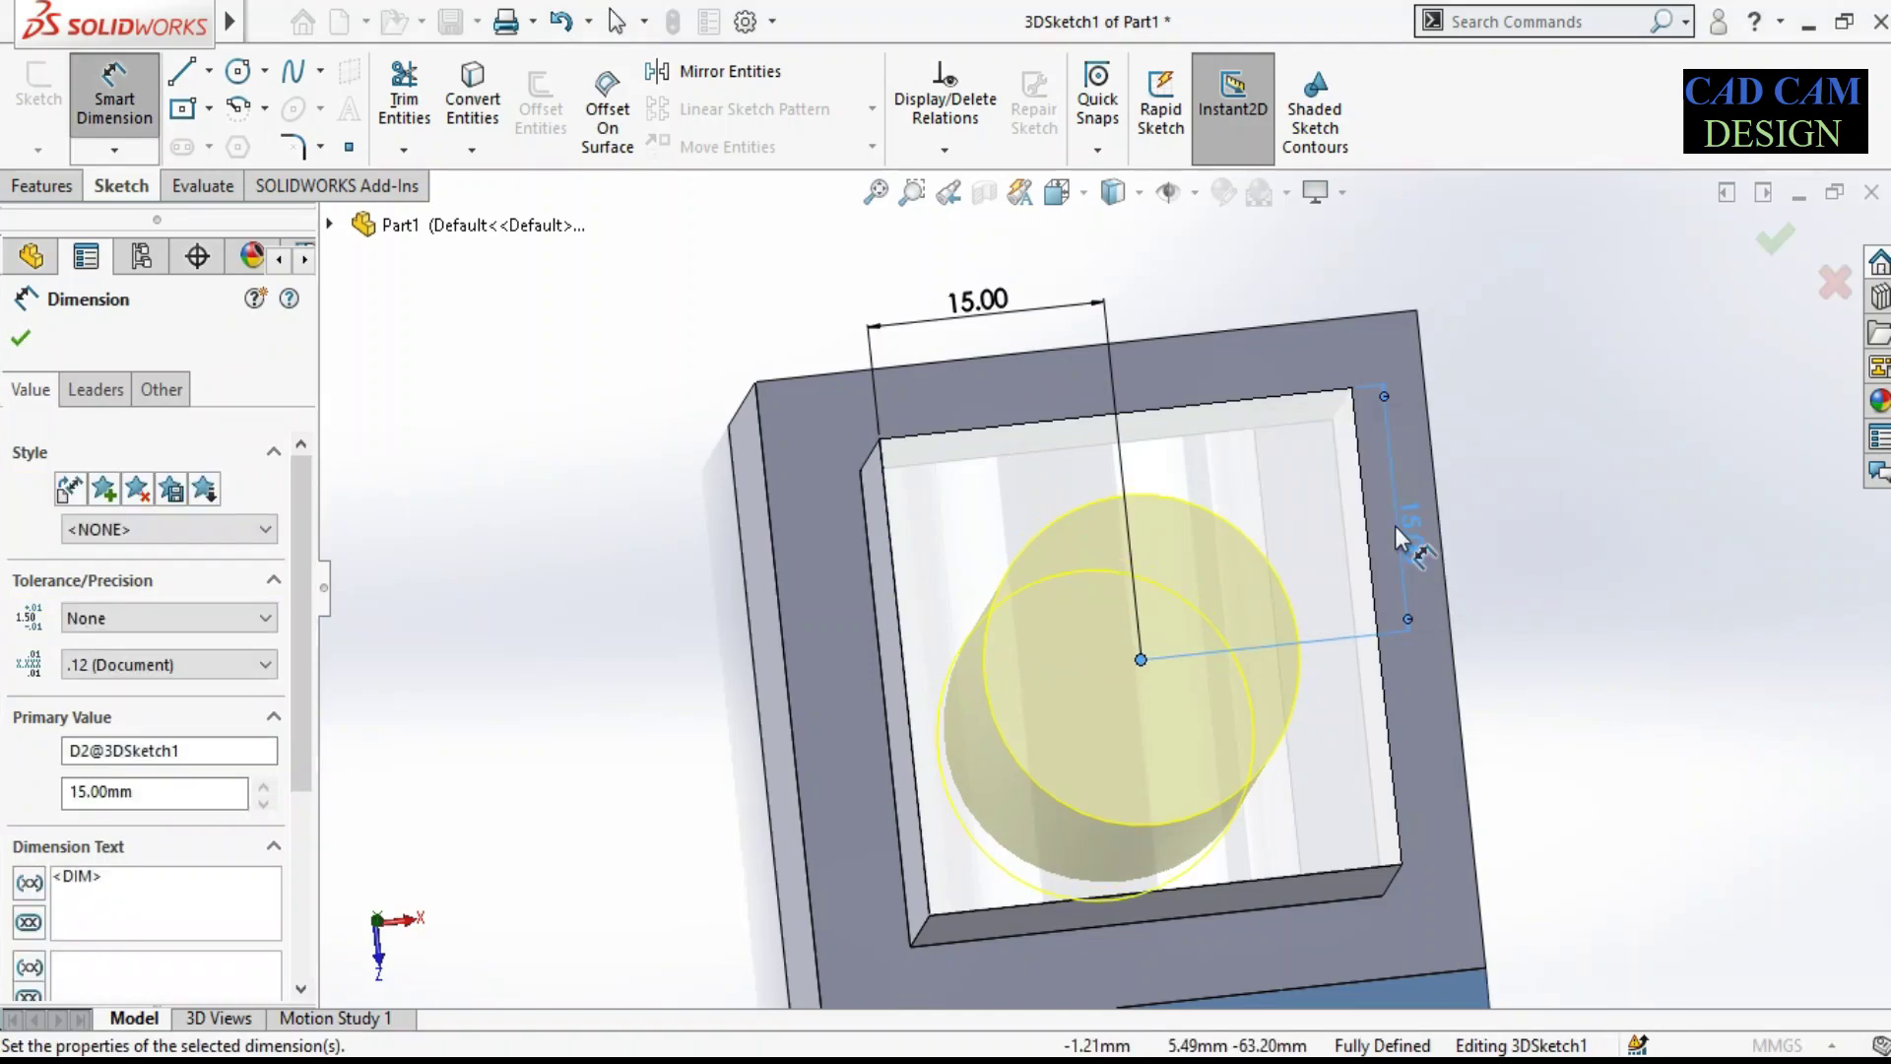
Step: Accept the Ø20 hole and orbit to inspect it through the boss
mouse_move(1191, 600)
middle_down()
mouse_move(1195, 498)
mouse_move(1140, 608)
mouse_move(1170, 538)
middle_up()
mouse_move(1087, 296)
middle_down()
mouse_move(1097, 434)
mouse_move(1283, 453)
mouse_move(1279, 412)
middle_up()
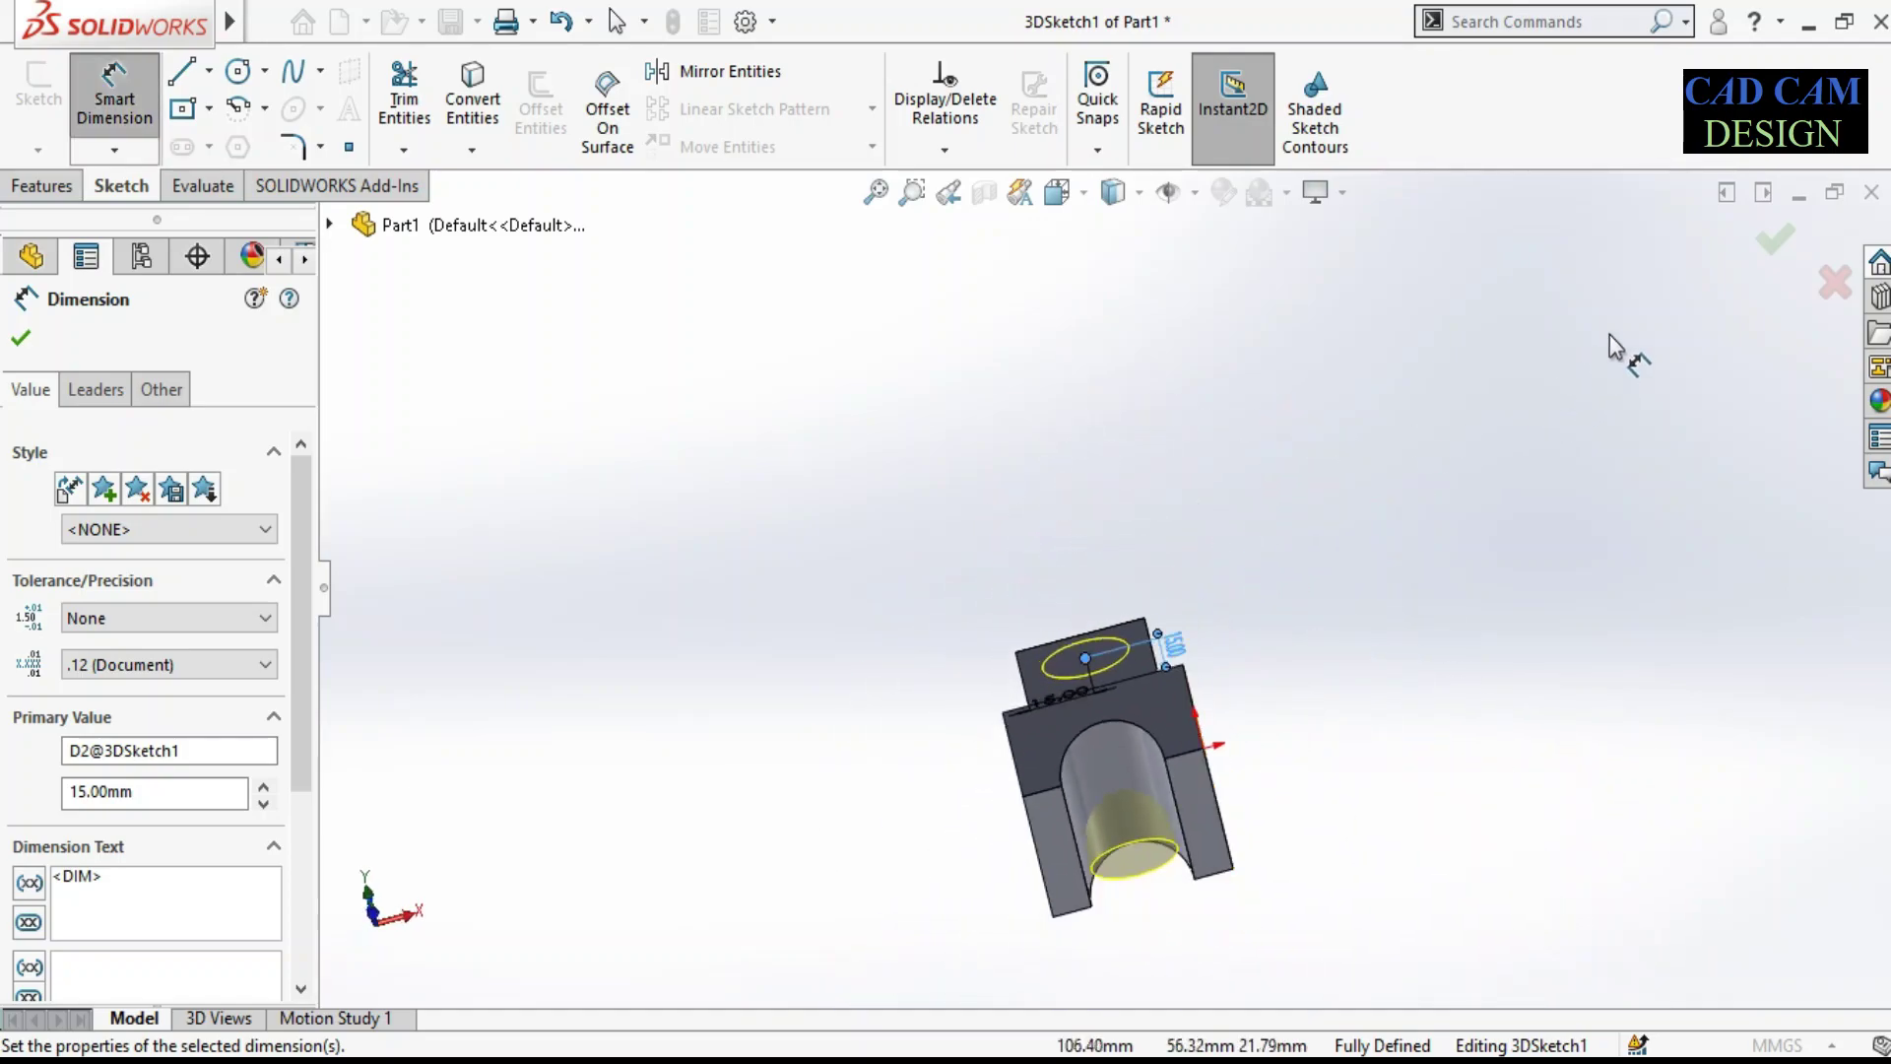
click(1775, 238)
mouse_move(1204, 809)
middle_down()
mouse_move(1131, 748)
mouse_move(1427, 577)
mouse_move(1106, 752)
mouse_move(1165, 423)
mouse_move(992, 759)
mouse_move(1062, 599)
mouse_move(1241, 303)
mouse_move(1232, 532)
mouse_move(865, 433)
middle_up()
scroll(1224, 329, down, 5)
scroll(932, 600, up, 3)
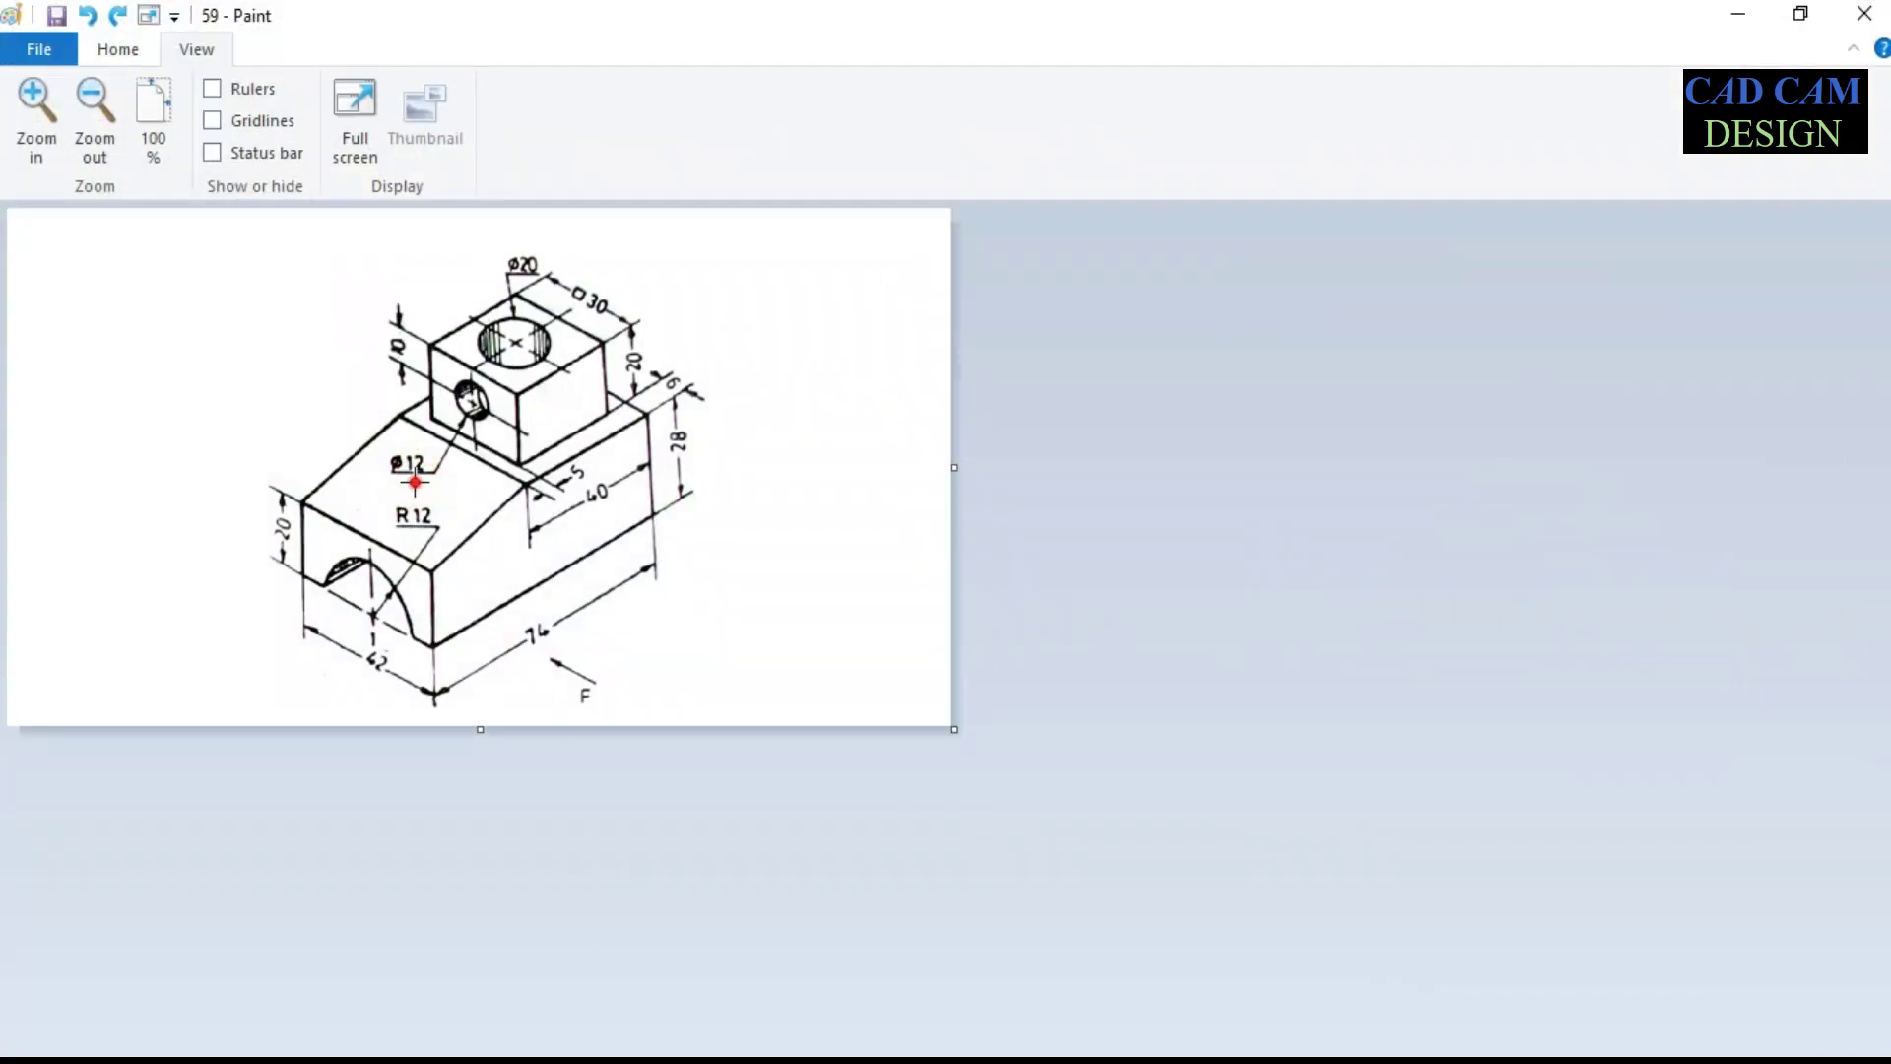
Step: Review the Paint reference drawing, then minimize it to return to SOLIDWORKS
click(138, 50)
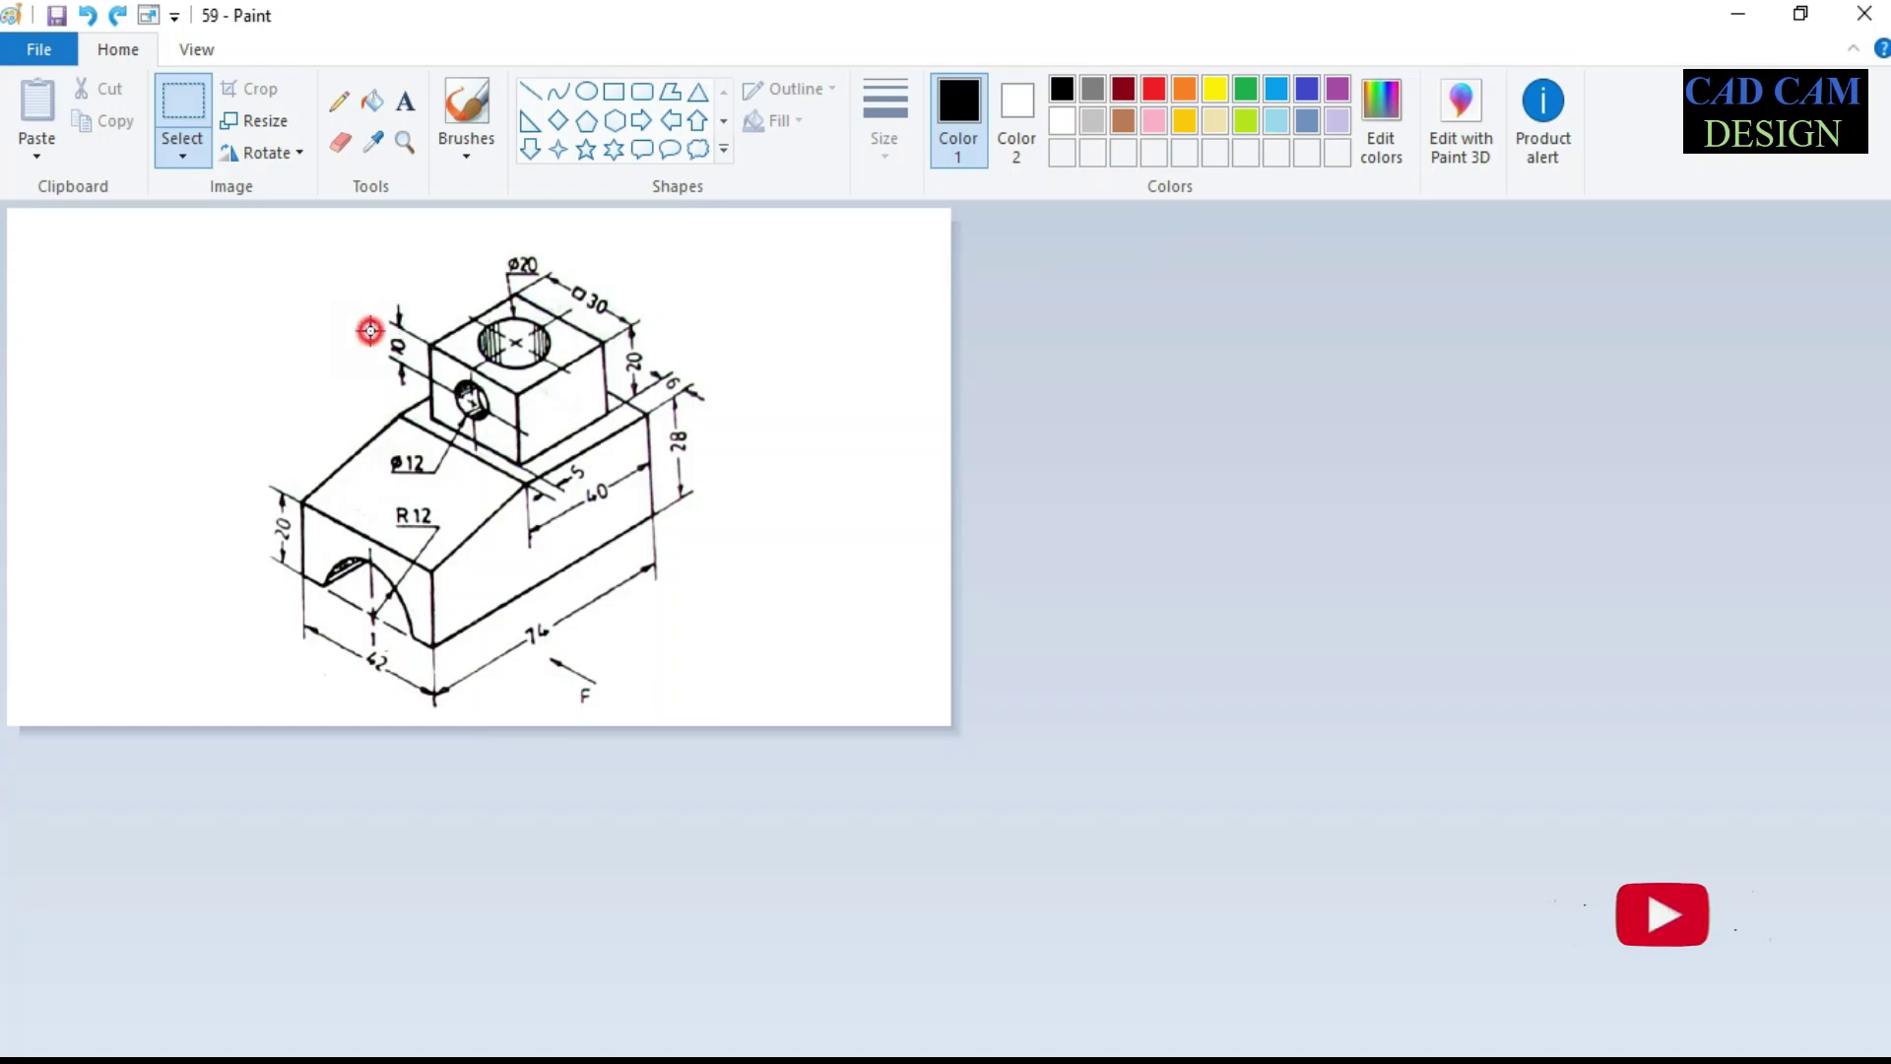
click(1738, 13)
Step: Select the boss's front face and start a Hole Wizard hole on it
click(1067, 713)
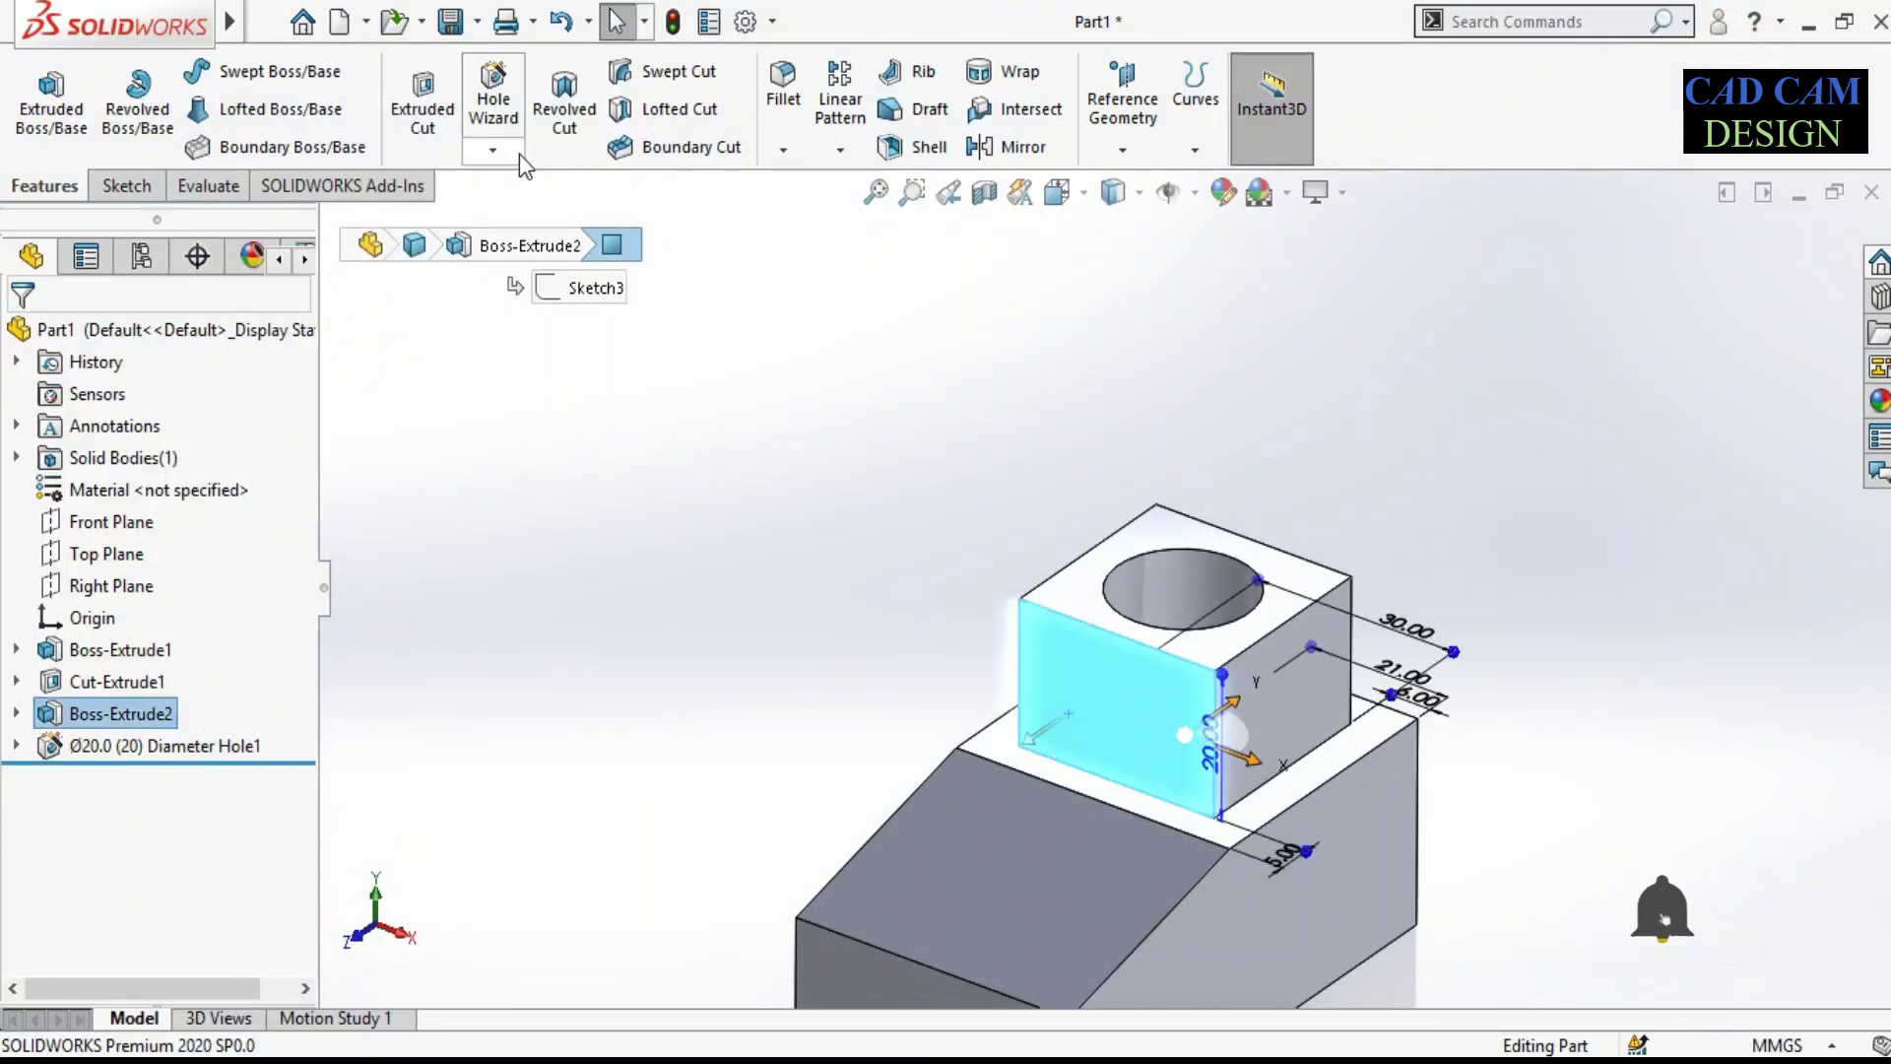
click(493, 149)
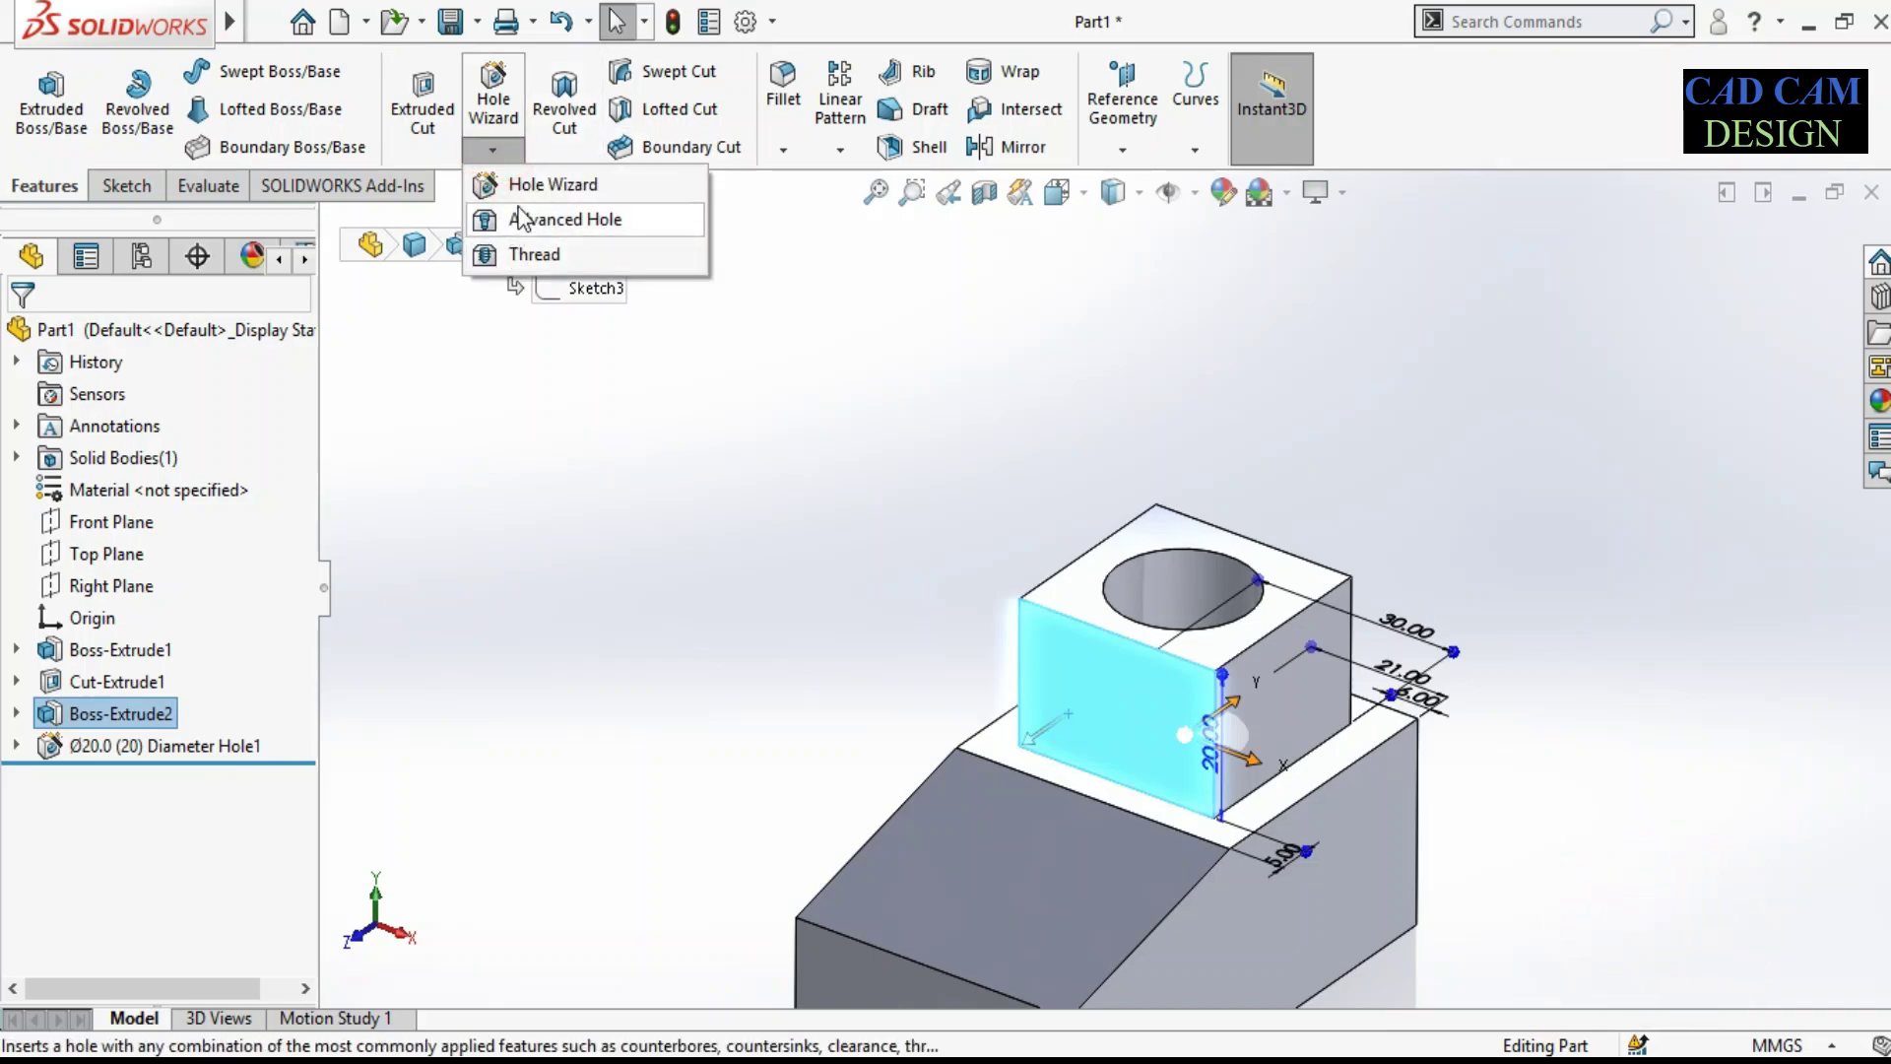
click(536, 205)
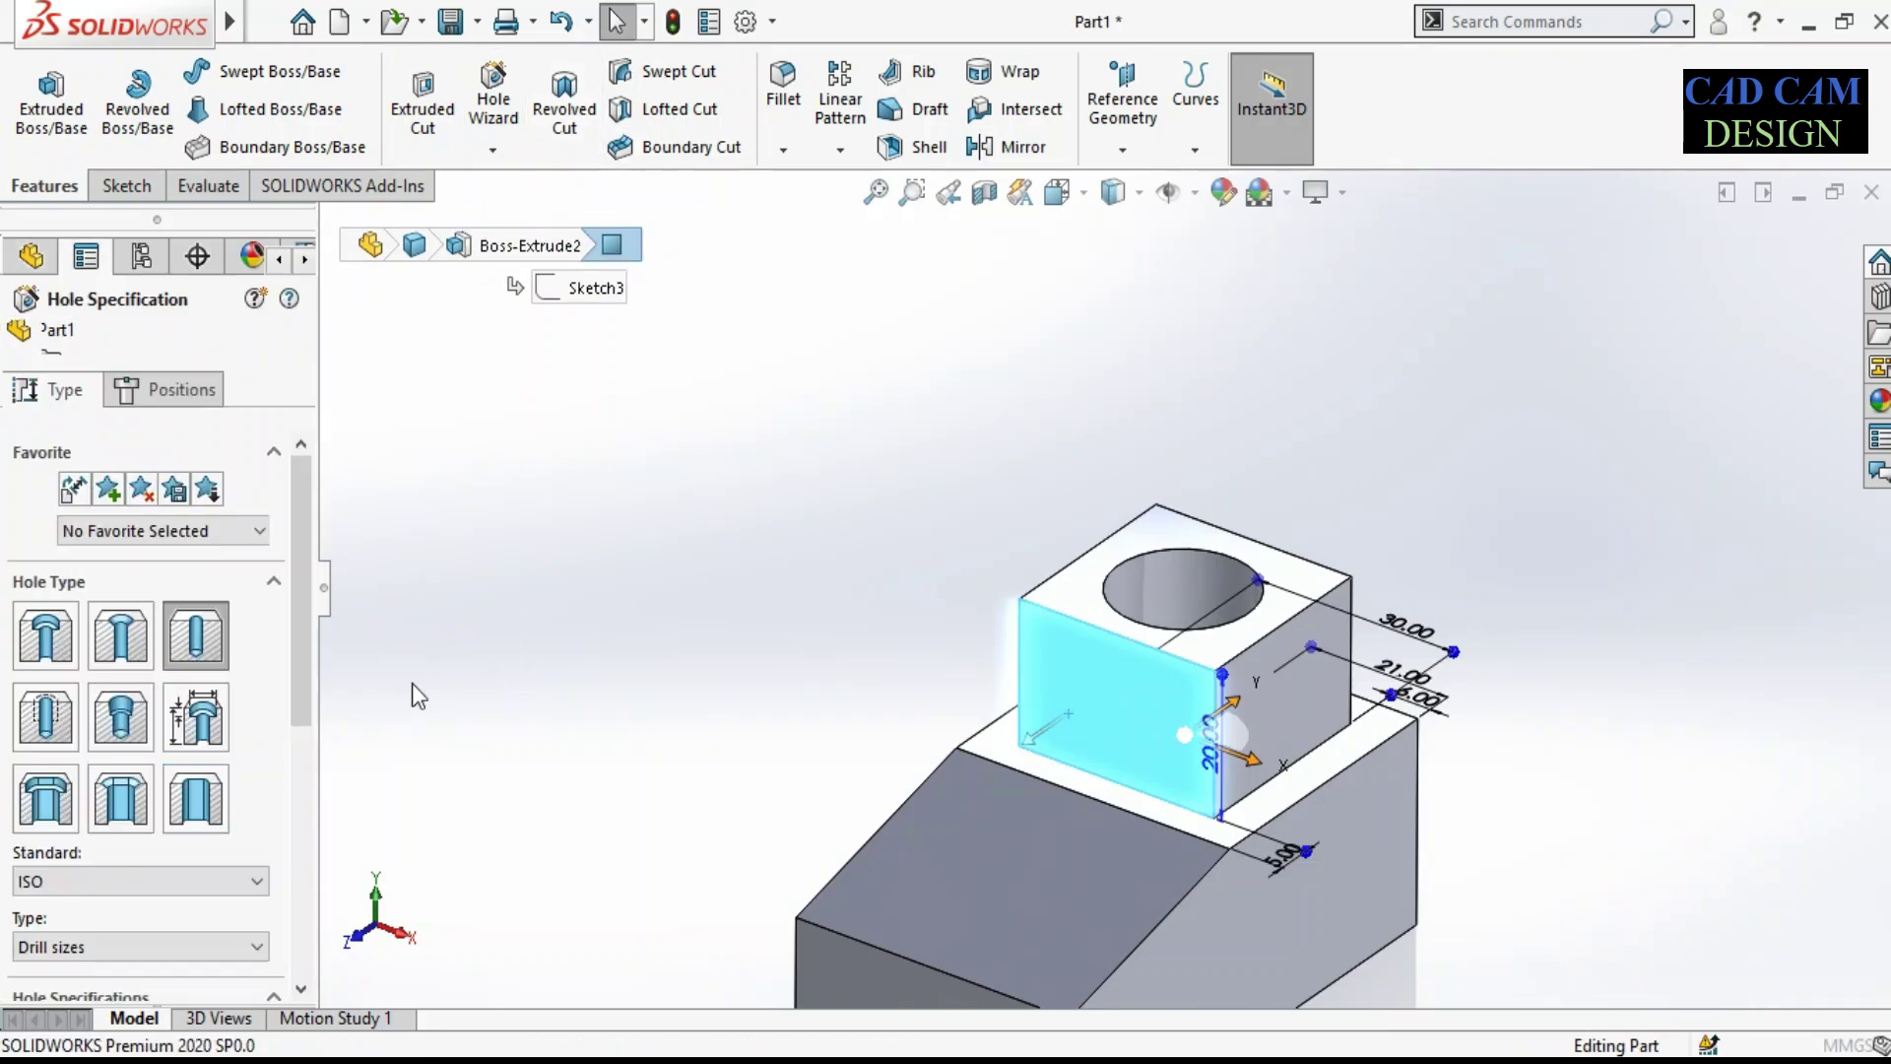
scroll(233, 538, down, 3)
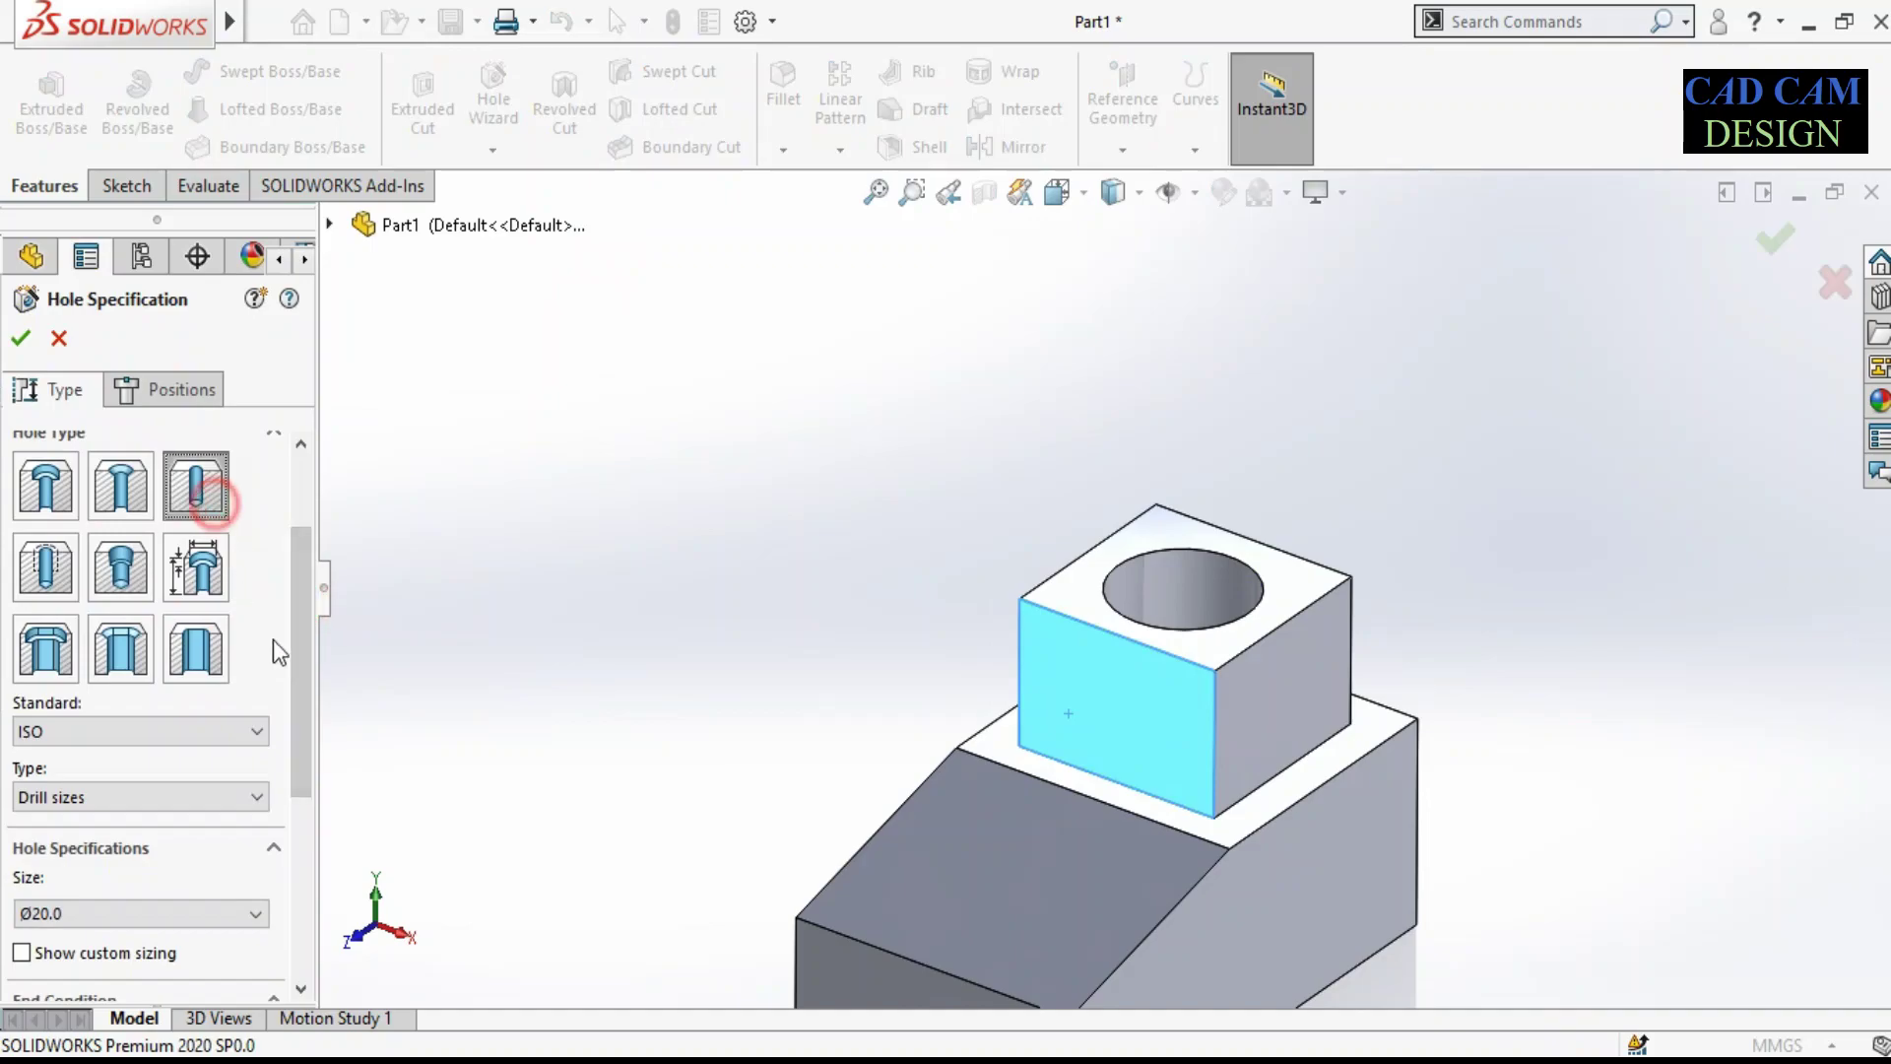
scroll(298, 648, down, 2)
scroll(298, 648, down, 1)
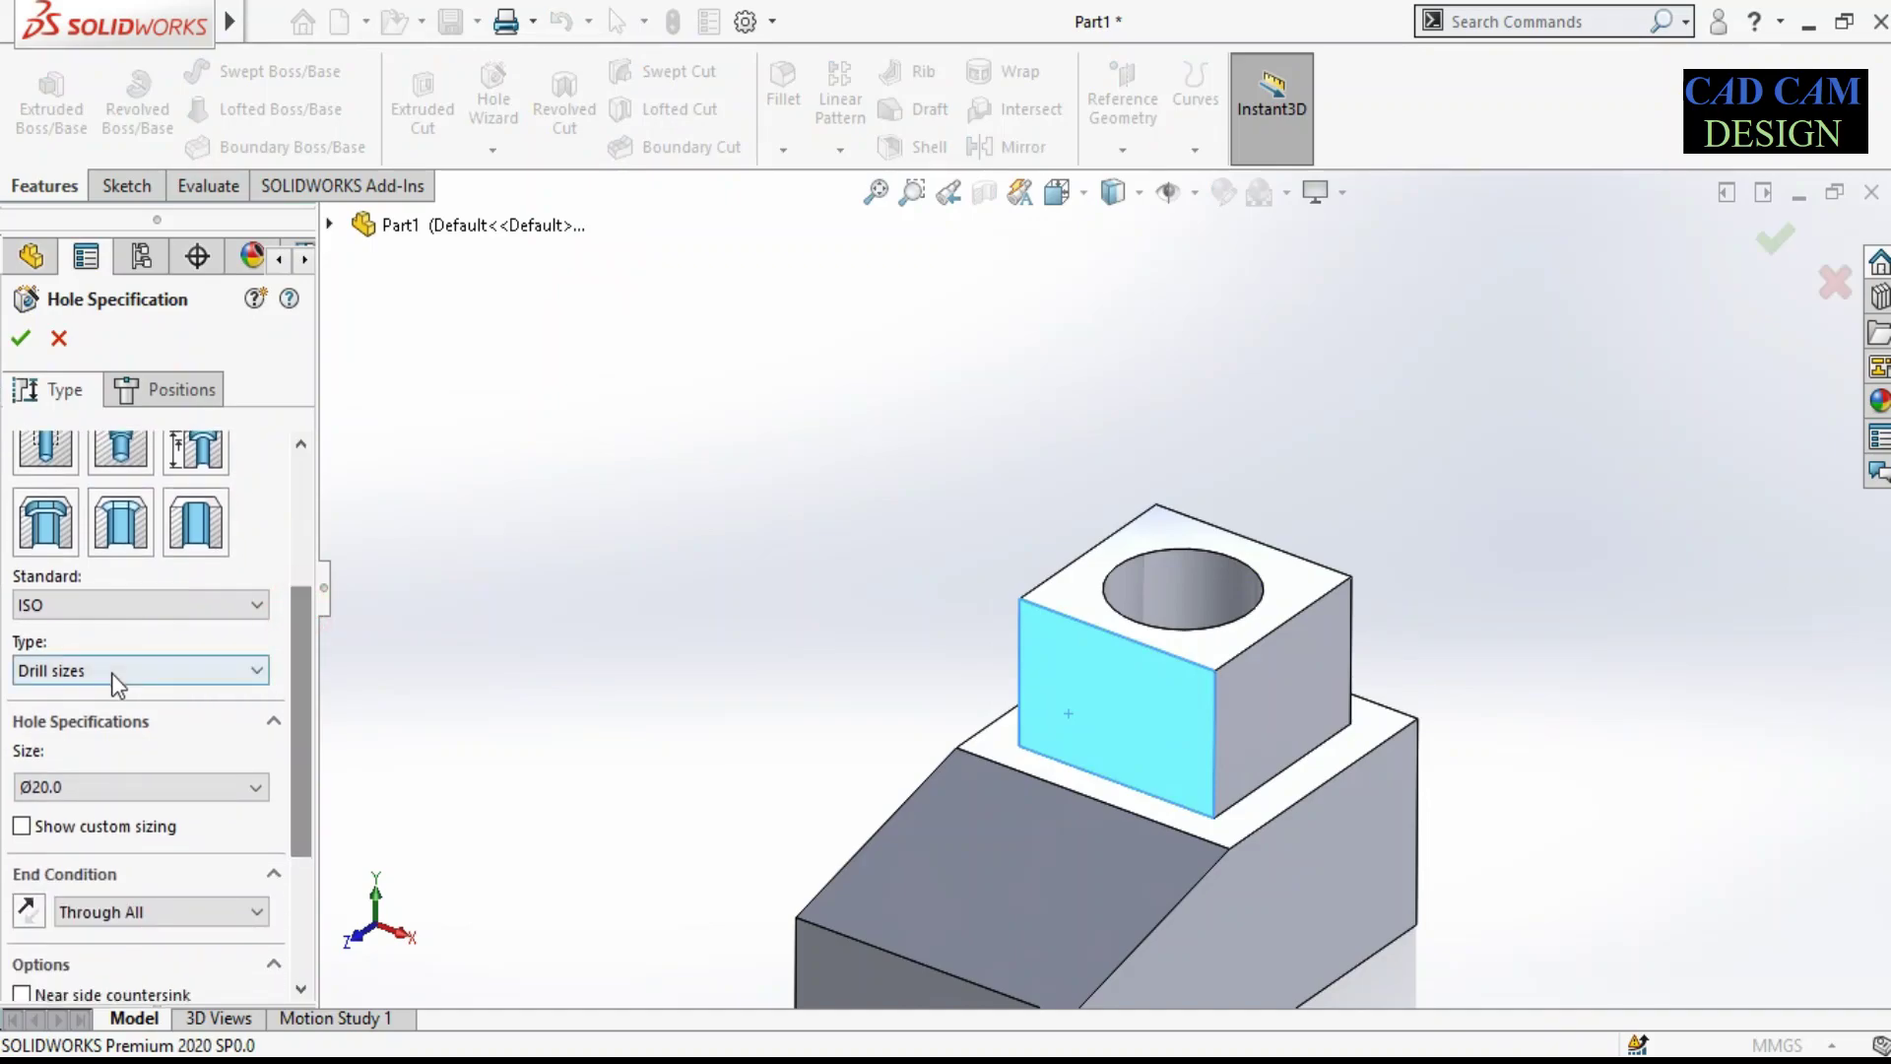
Step: Choose the Ø10.0 through-all drill size and proceed to Positions
click(187, 794)
scroll(110, 904, up, 2)
scroll(110, 901, up, 3)
scroll(103, 896, up, 2)
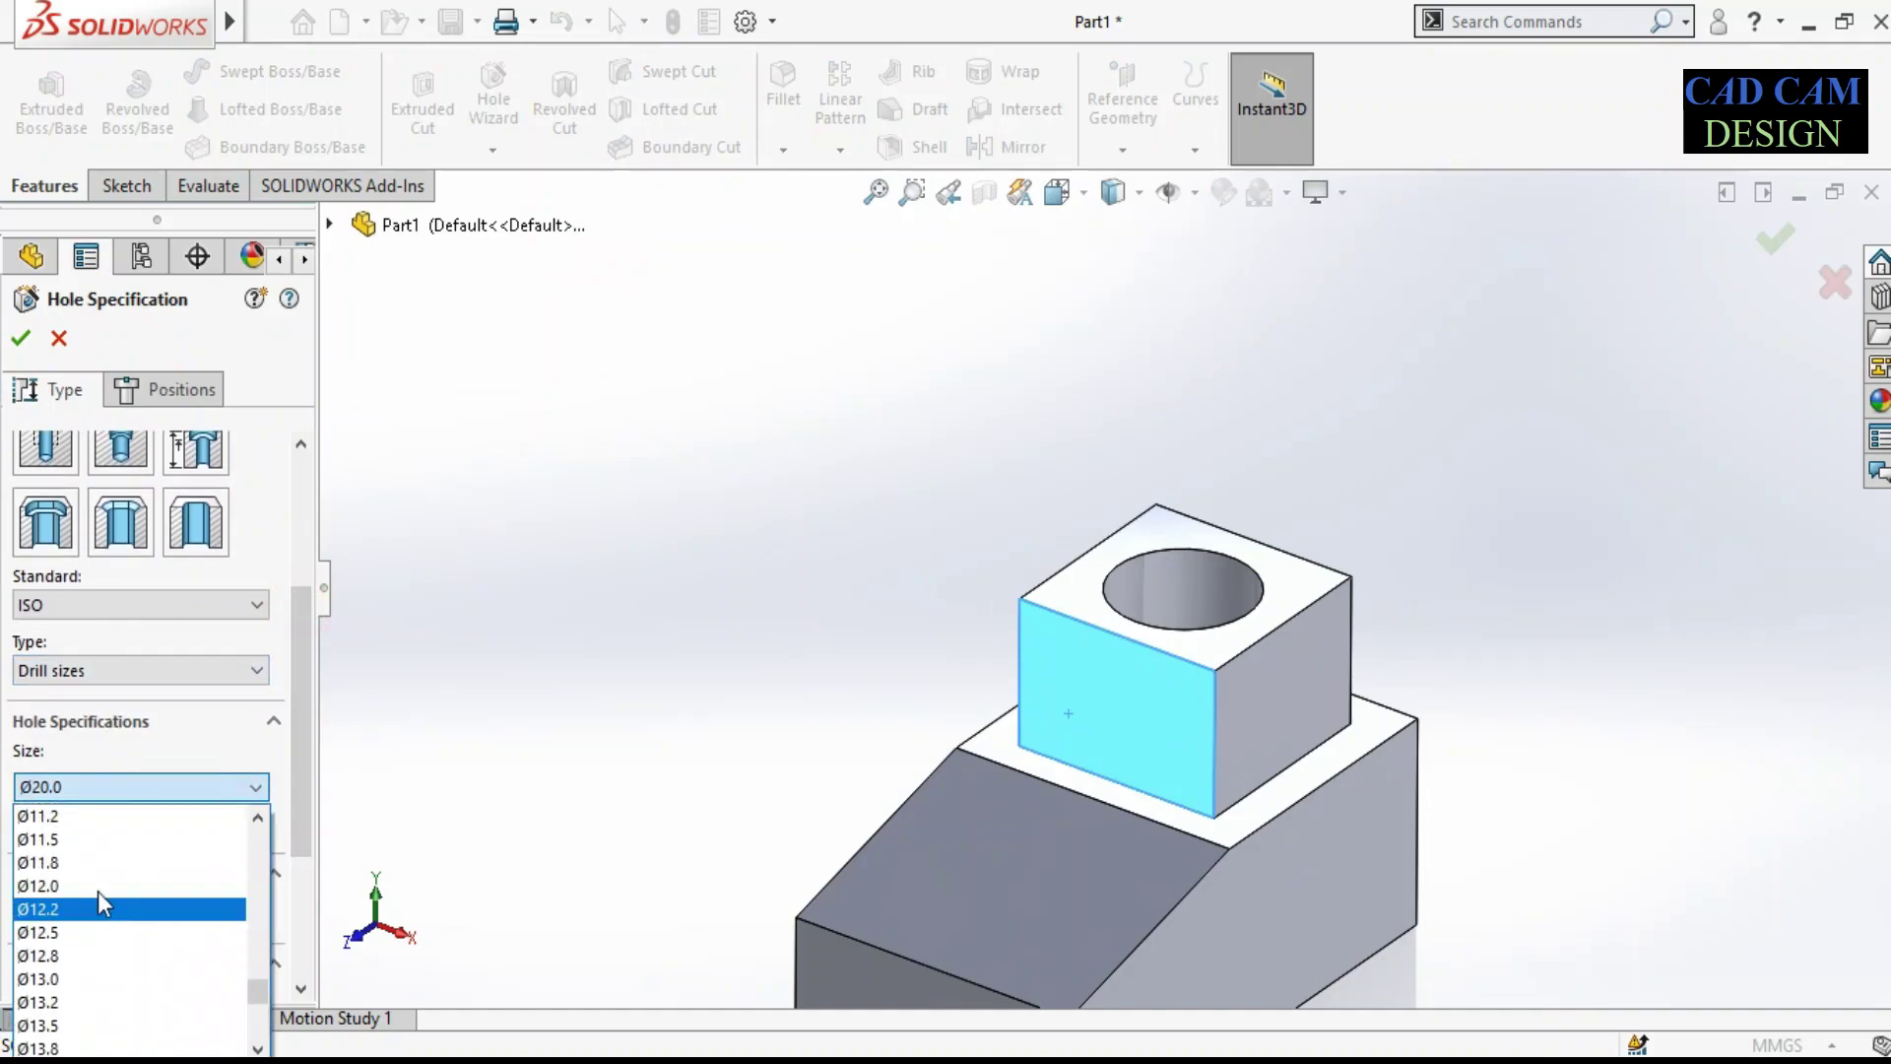
scroll(84, 872, up, 1)
scroll(79, 874, up, 1)
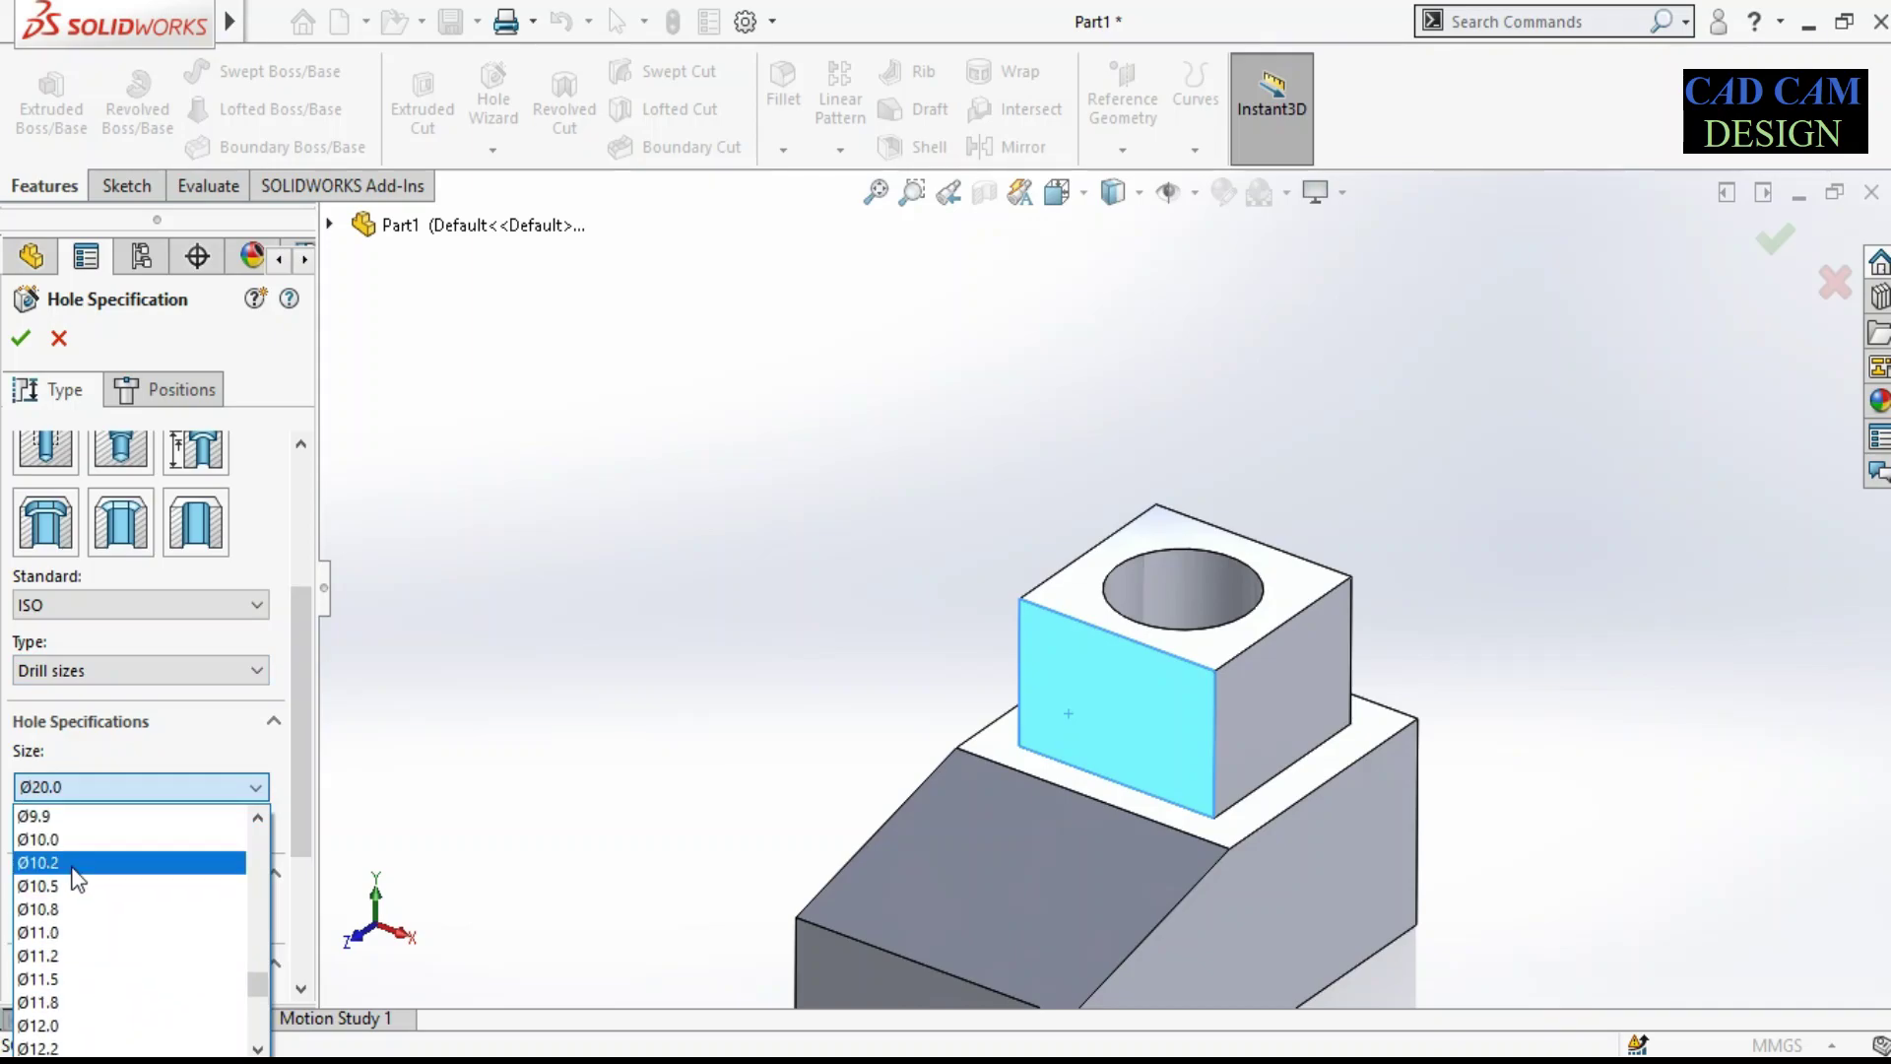
click(80, 840)
click(183, 394)
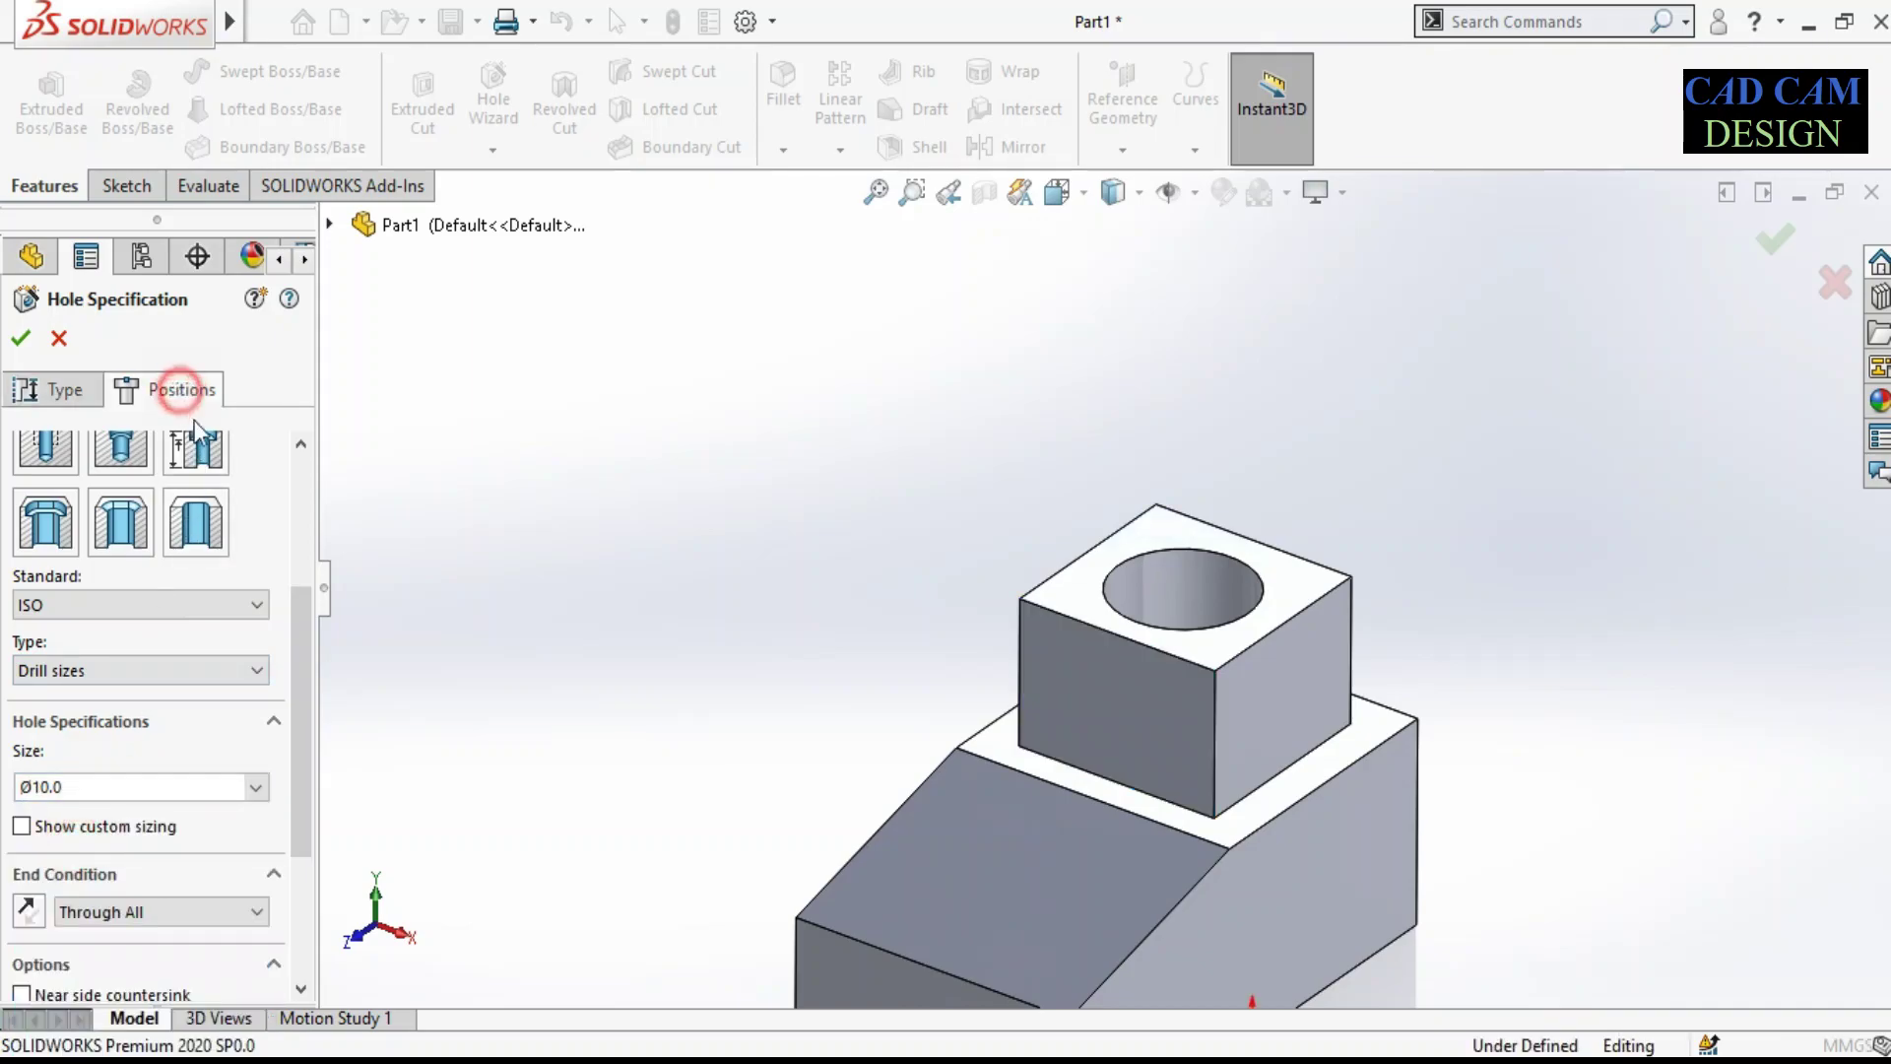
Step: Place the Ø10 hole point on the square boss's front face
click(1123, 709)
scroll(1166, 713, down, 3)
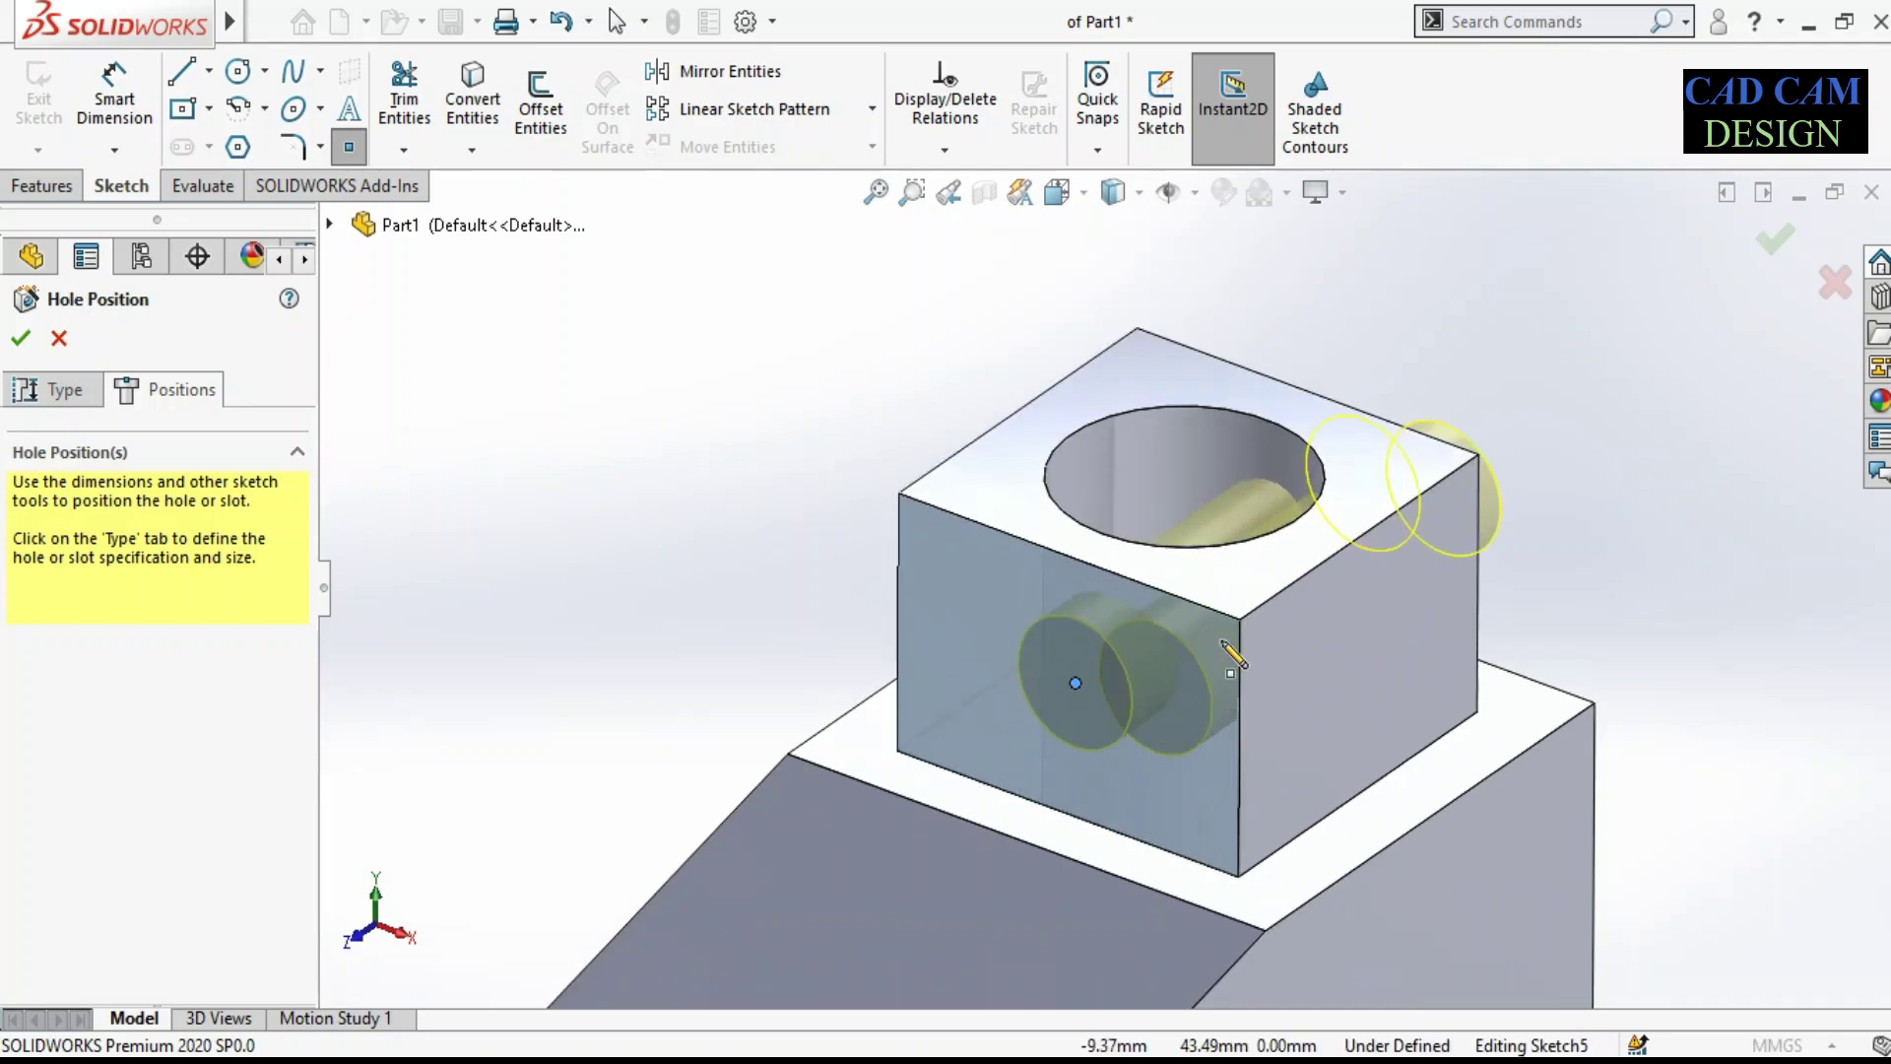
mouse_move(1166, 713)
middle_down()
mouse_move(1321, 561)
mouse_move(1295, 650)
middle_up()
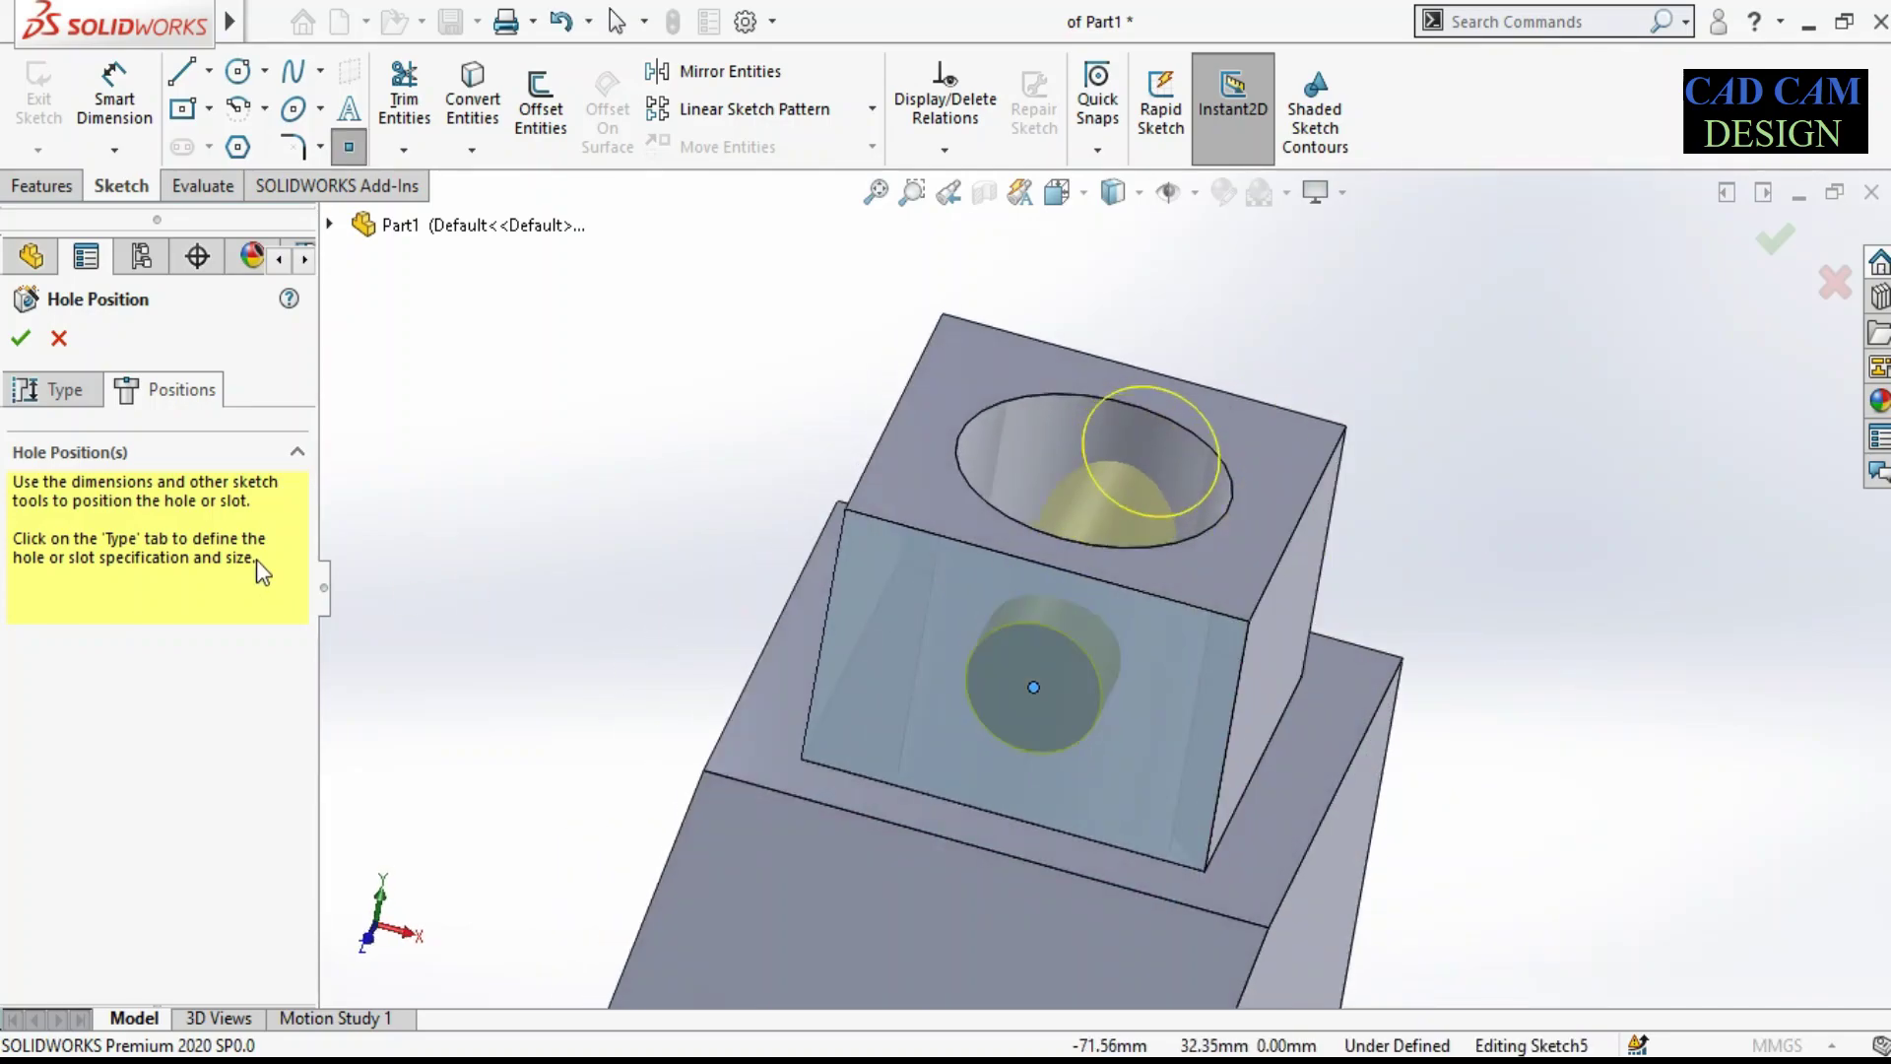
click(94, 394)
click(178, 389)
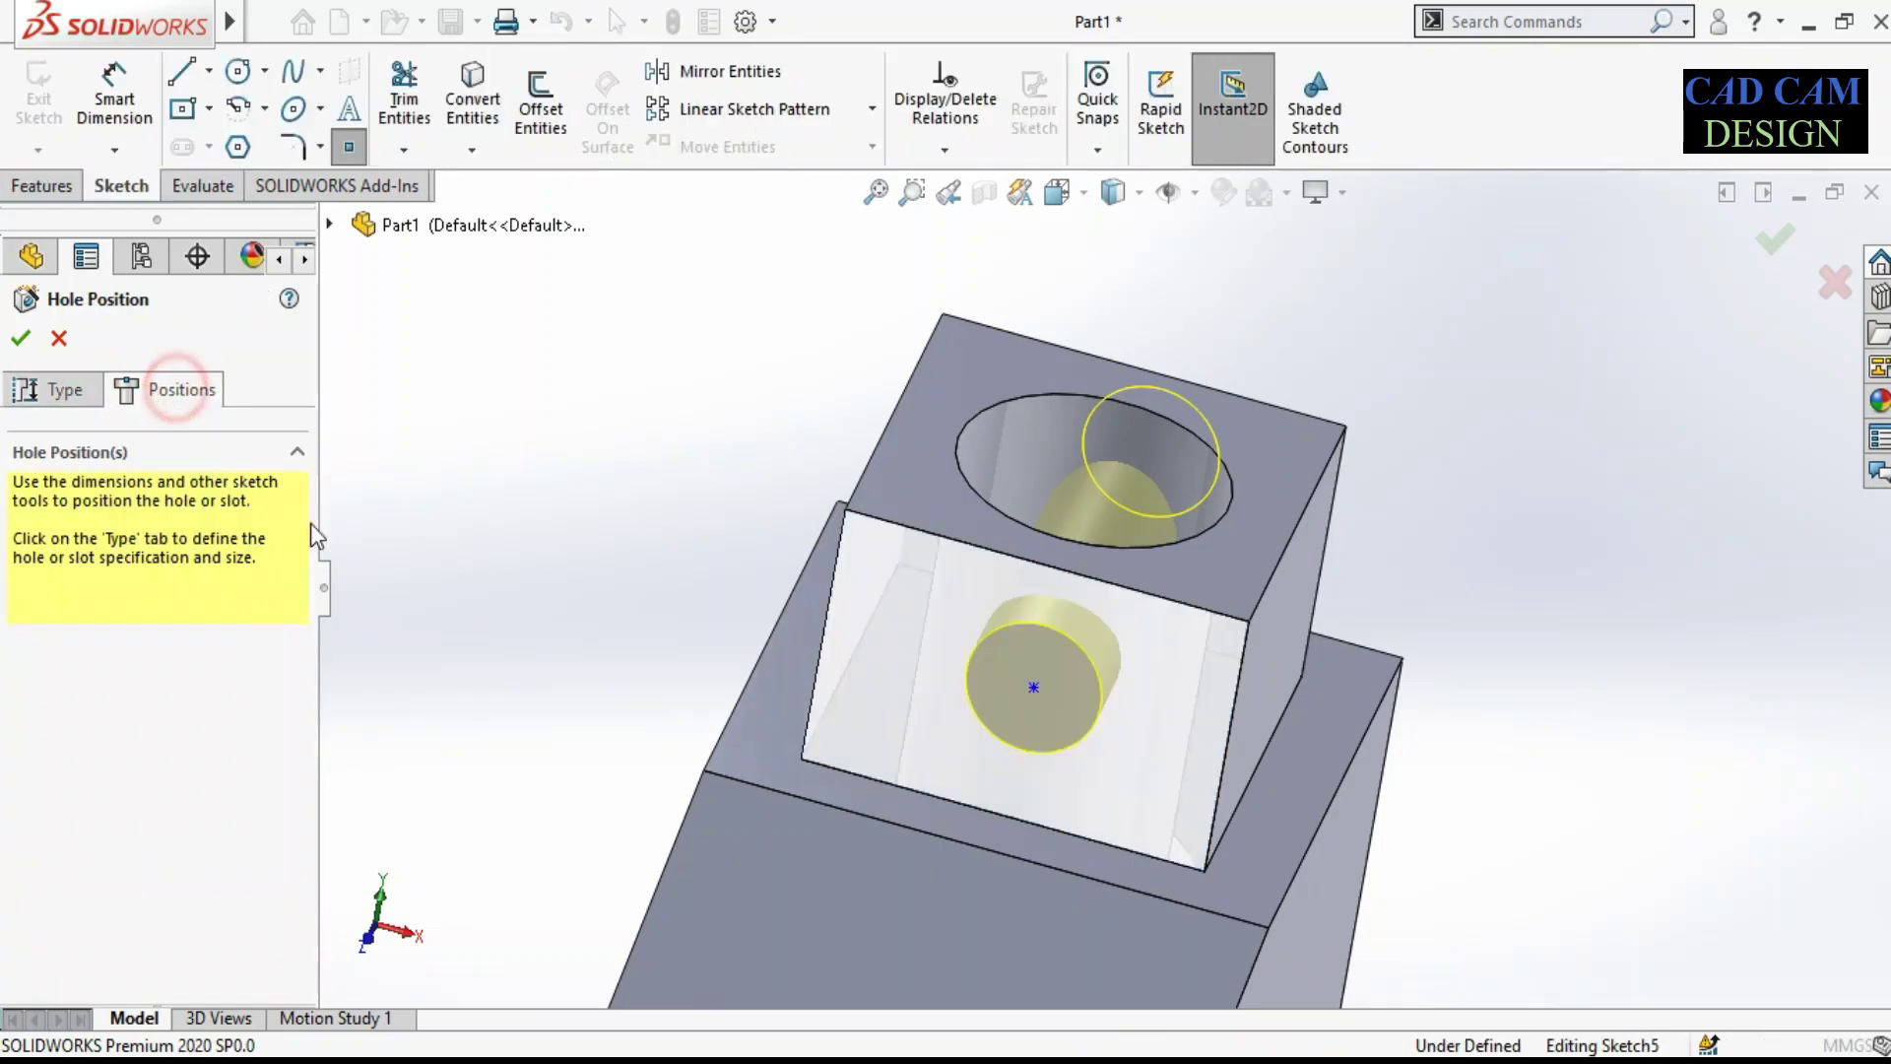
right_drag(548, 748, 552, 611)
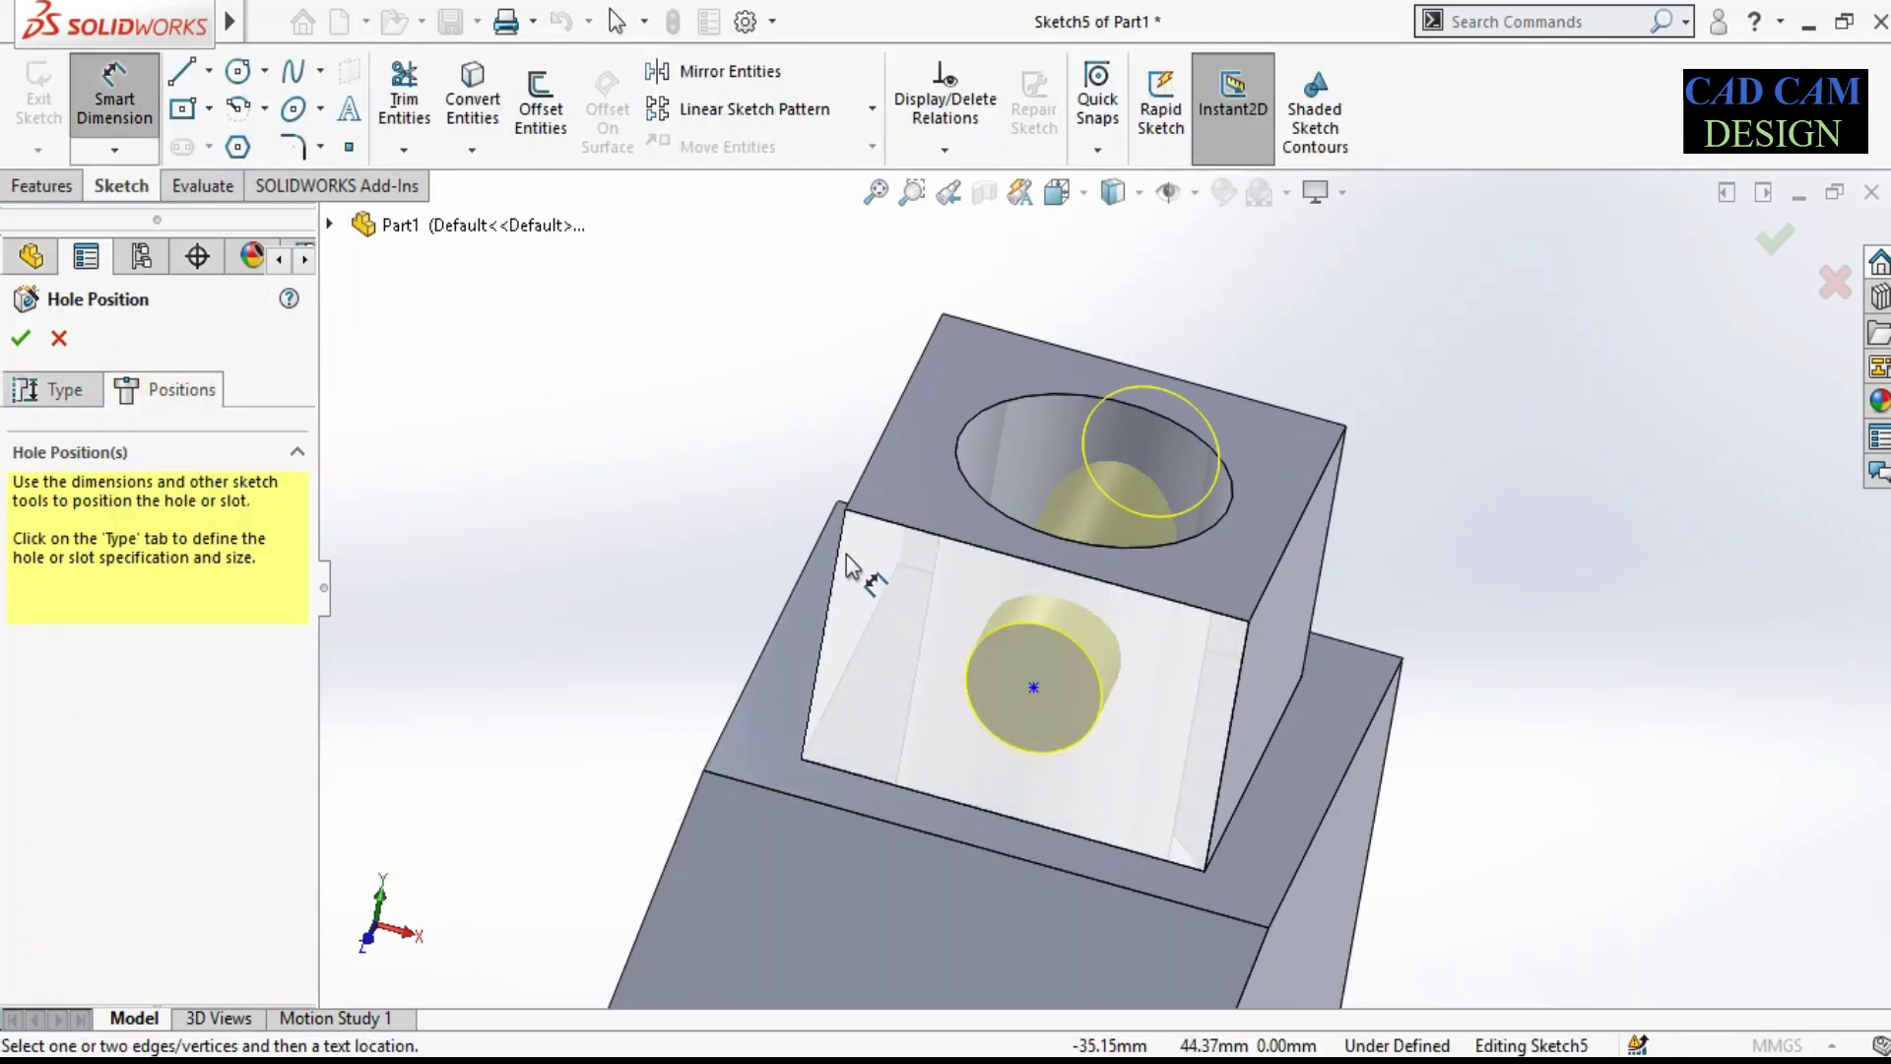
Step: Dimension the hole centre 10 mm below the top edge and 15 mm from the left edge
click(930, 548)
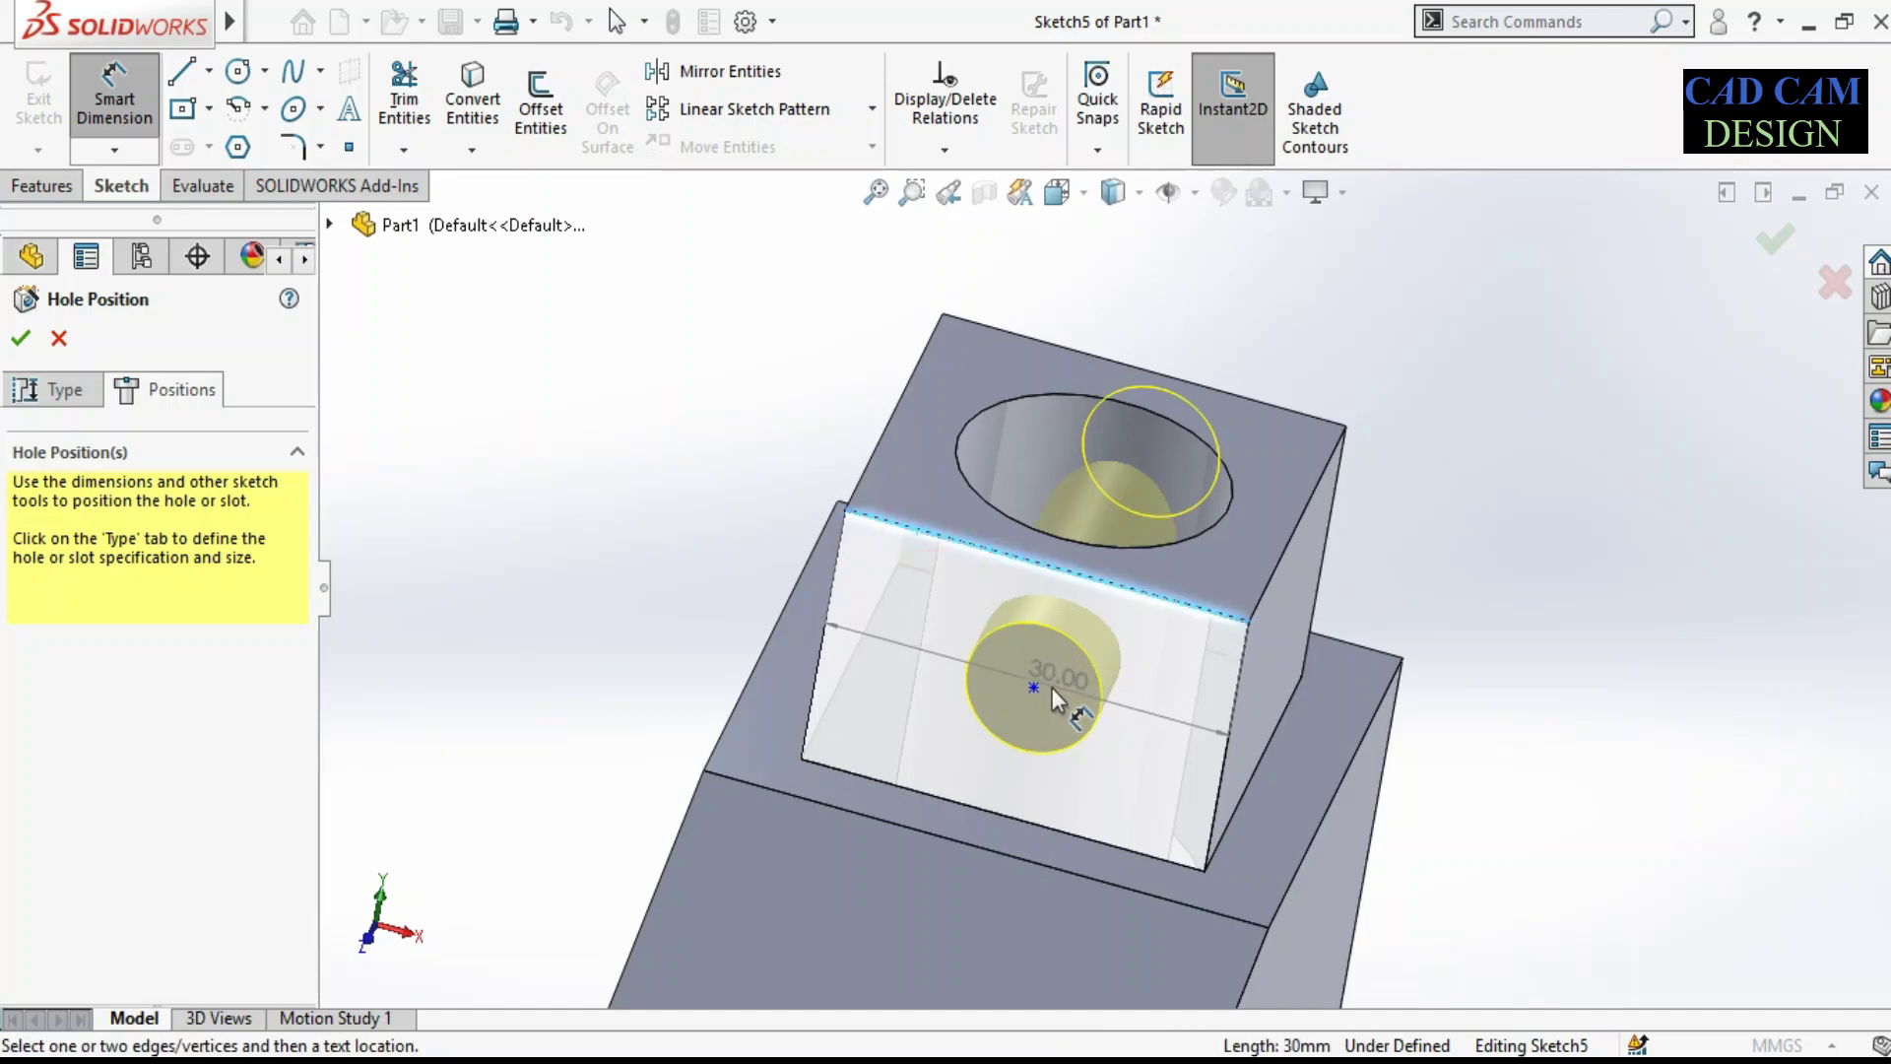
click(1033, 687)
click(734, 591)
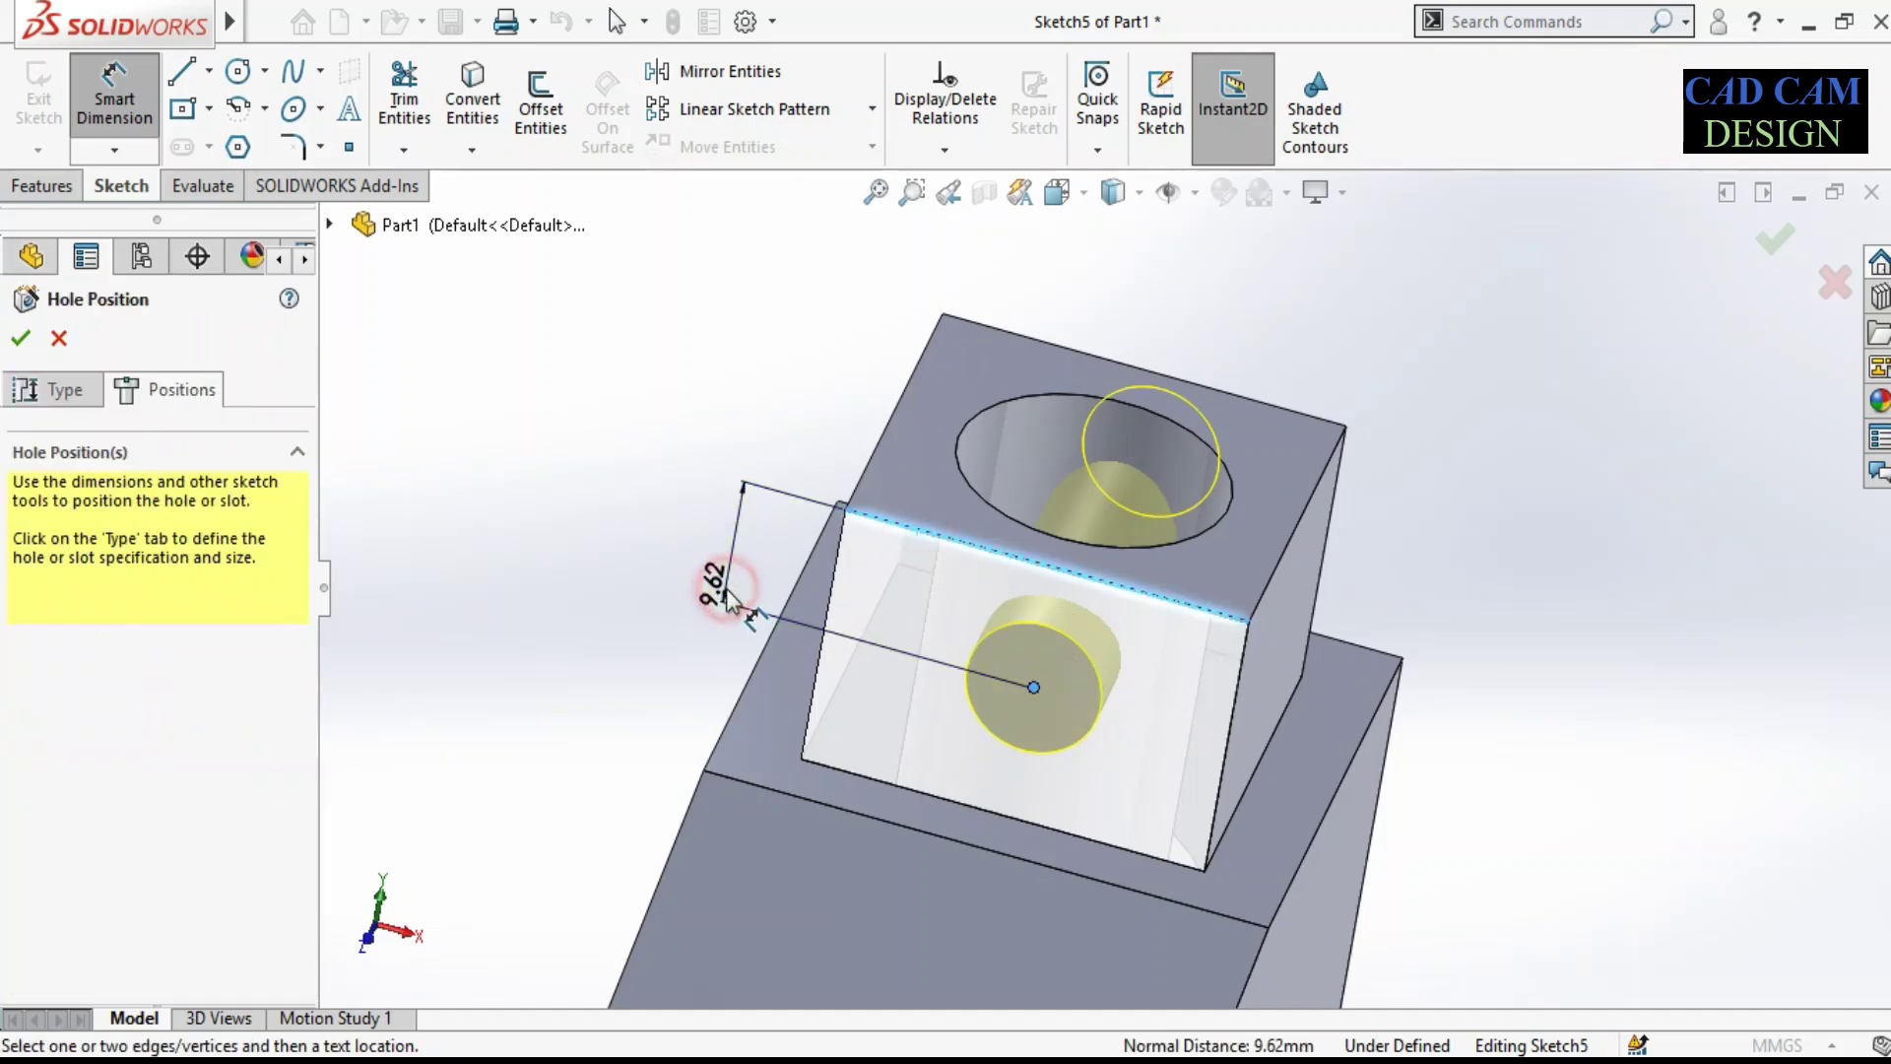
text(10)
key(Return)
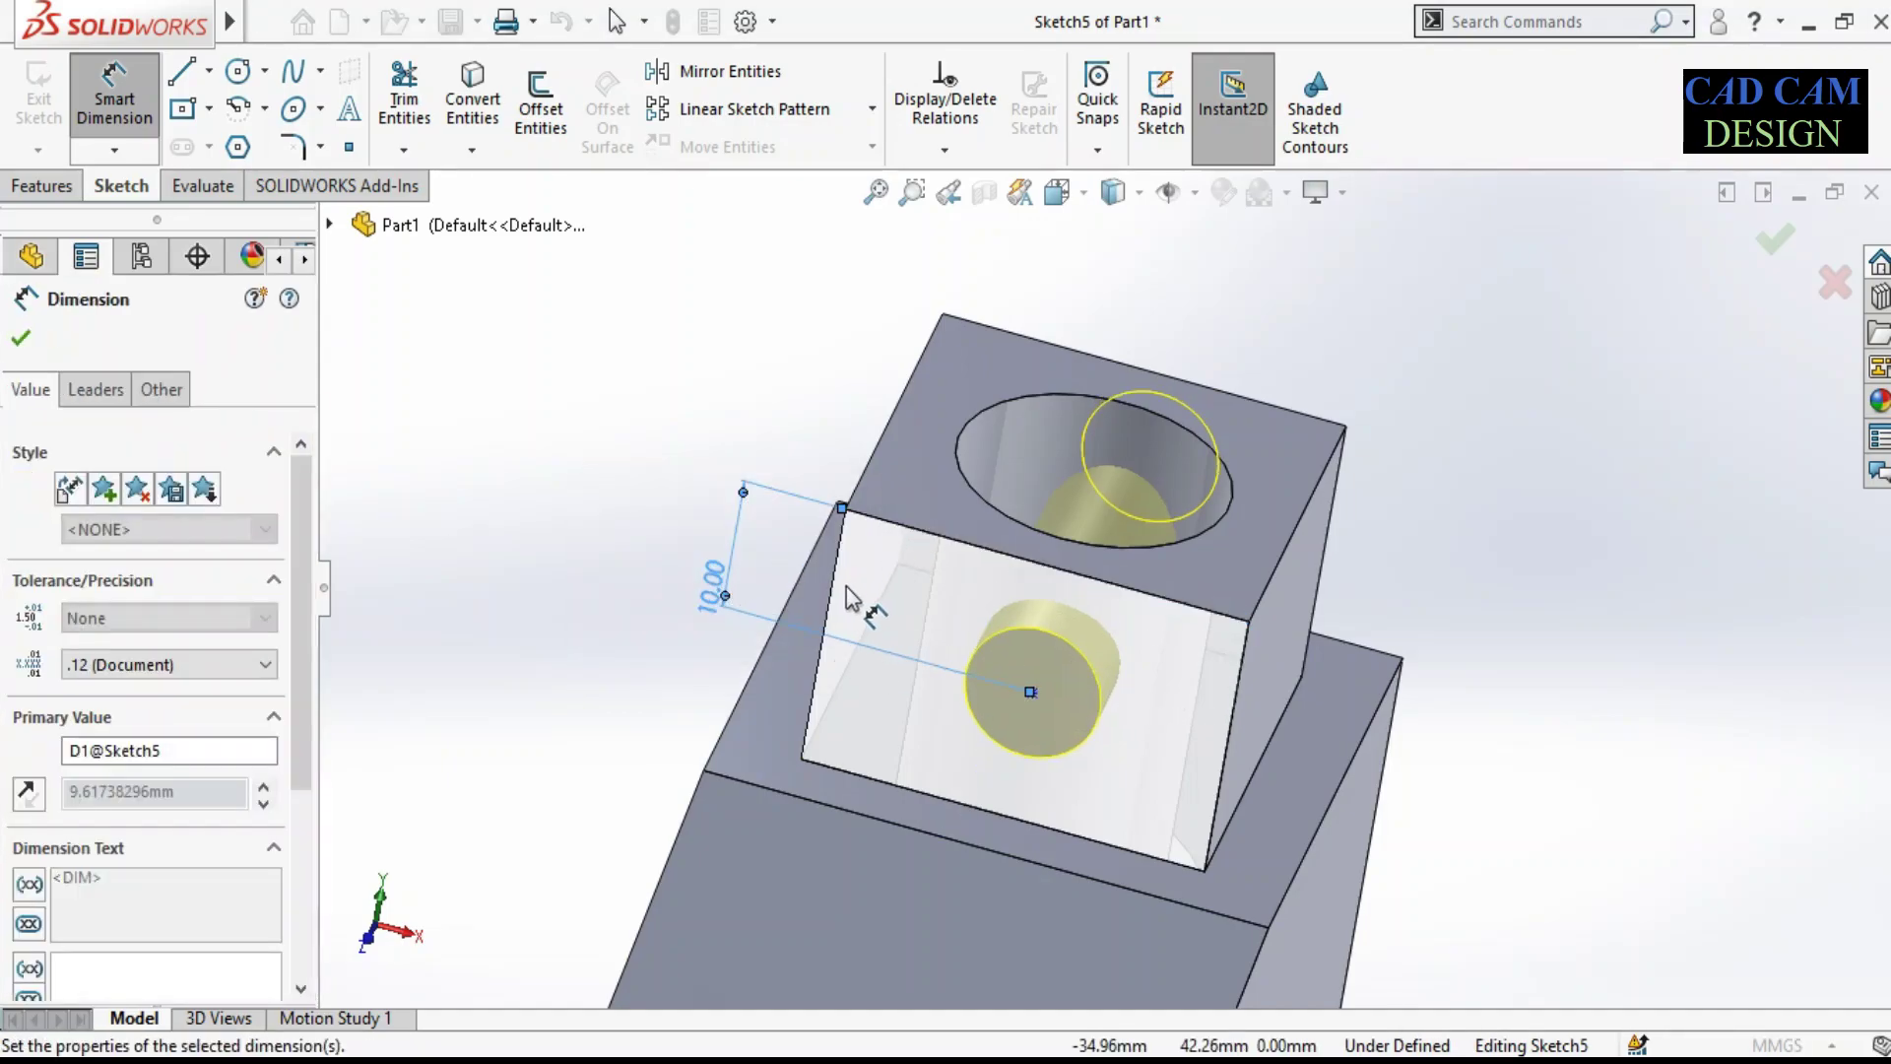
click(832, 579)
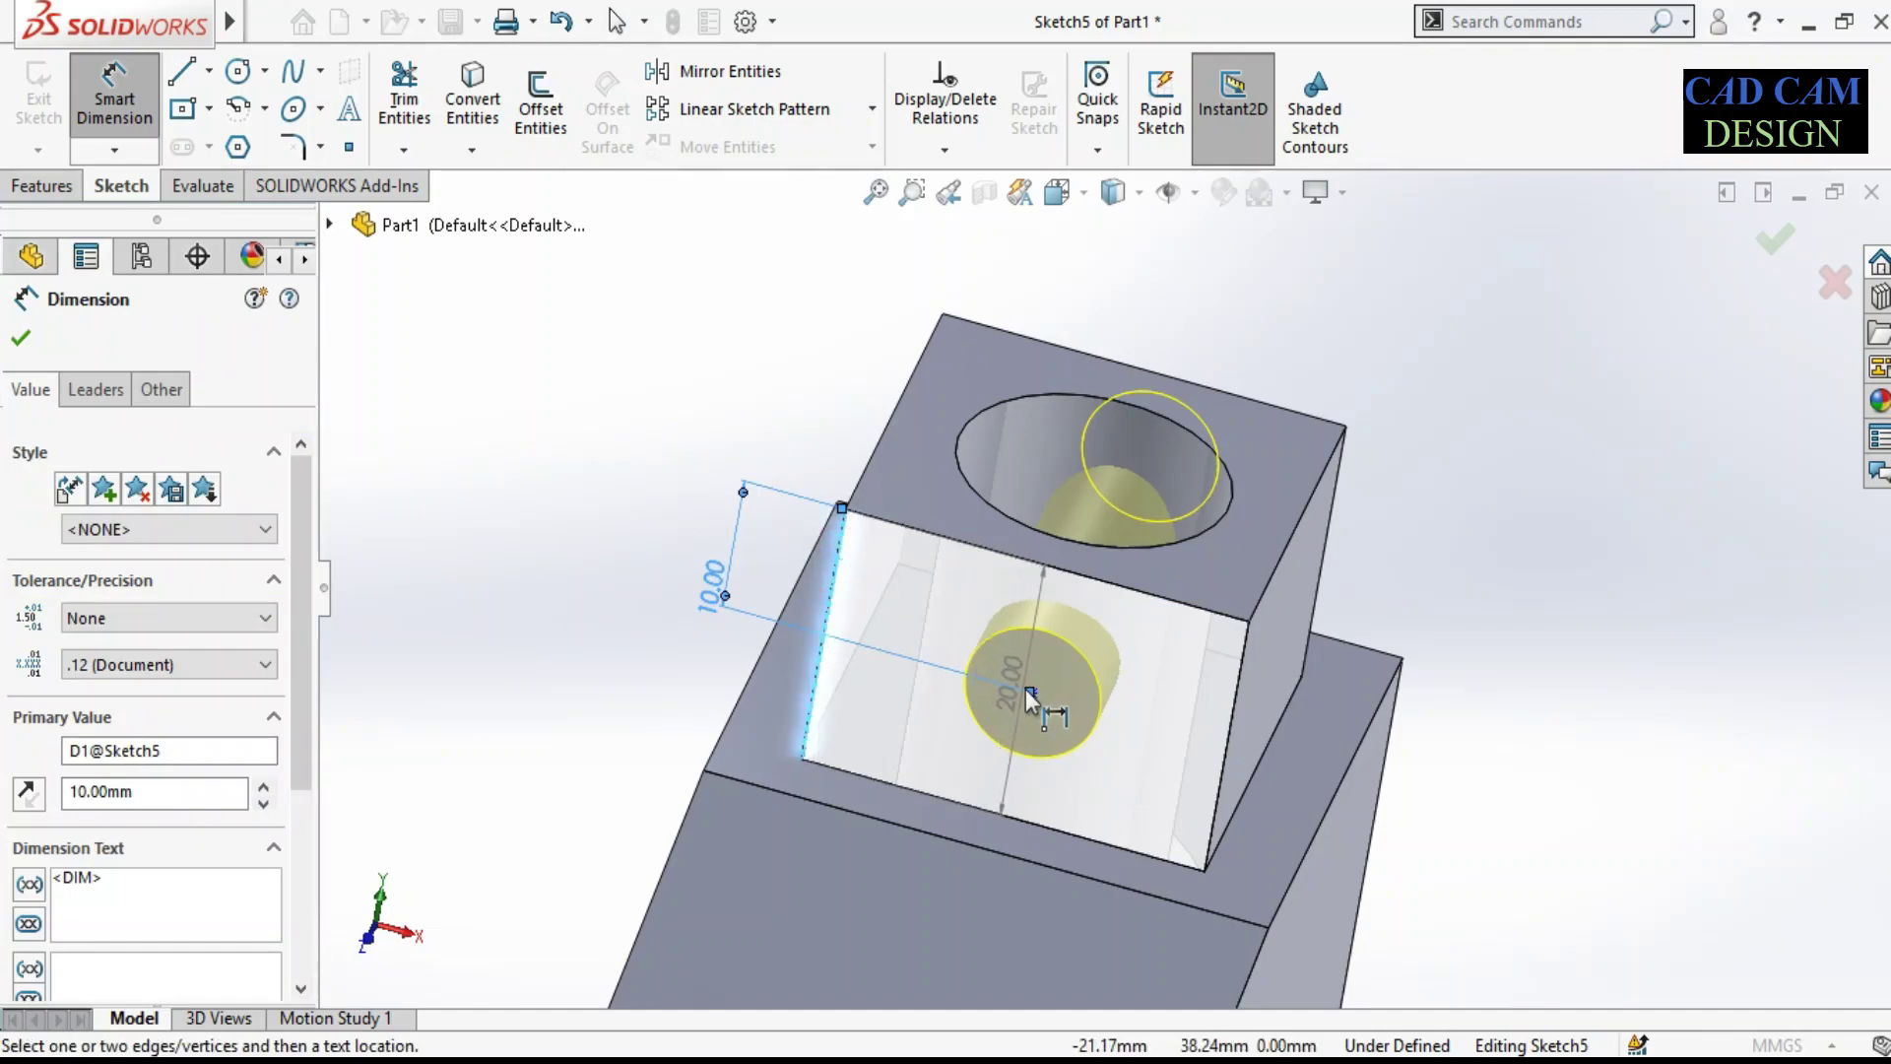
click(1030, 695)
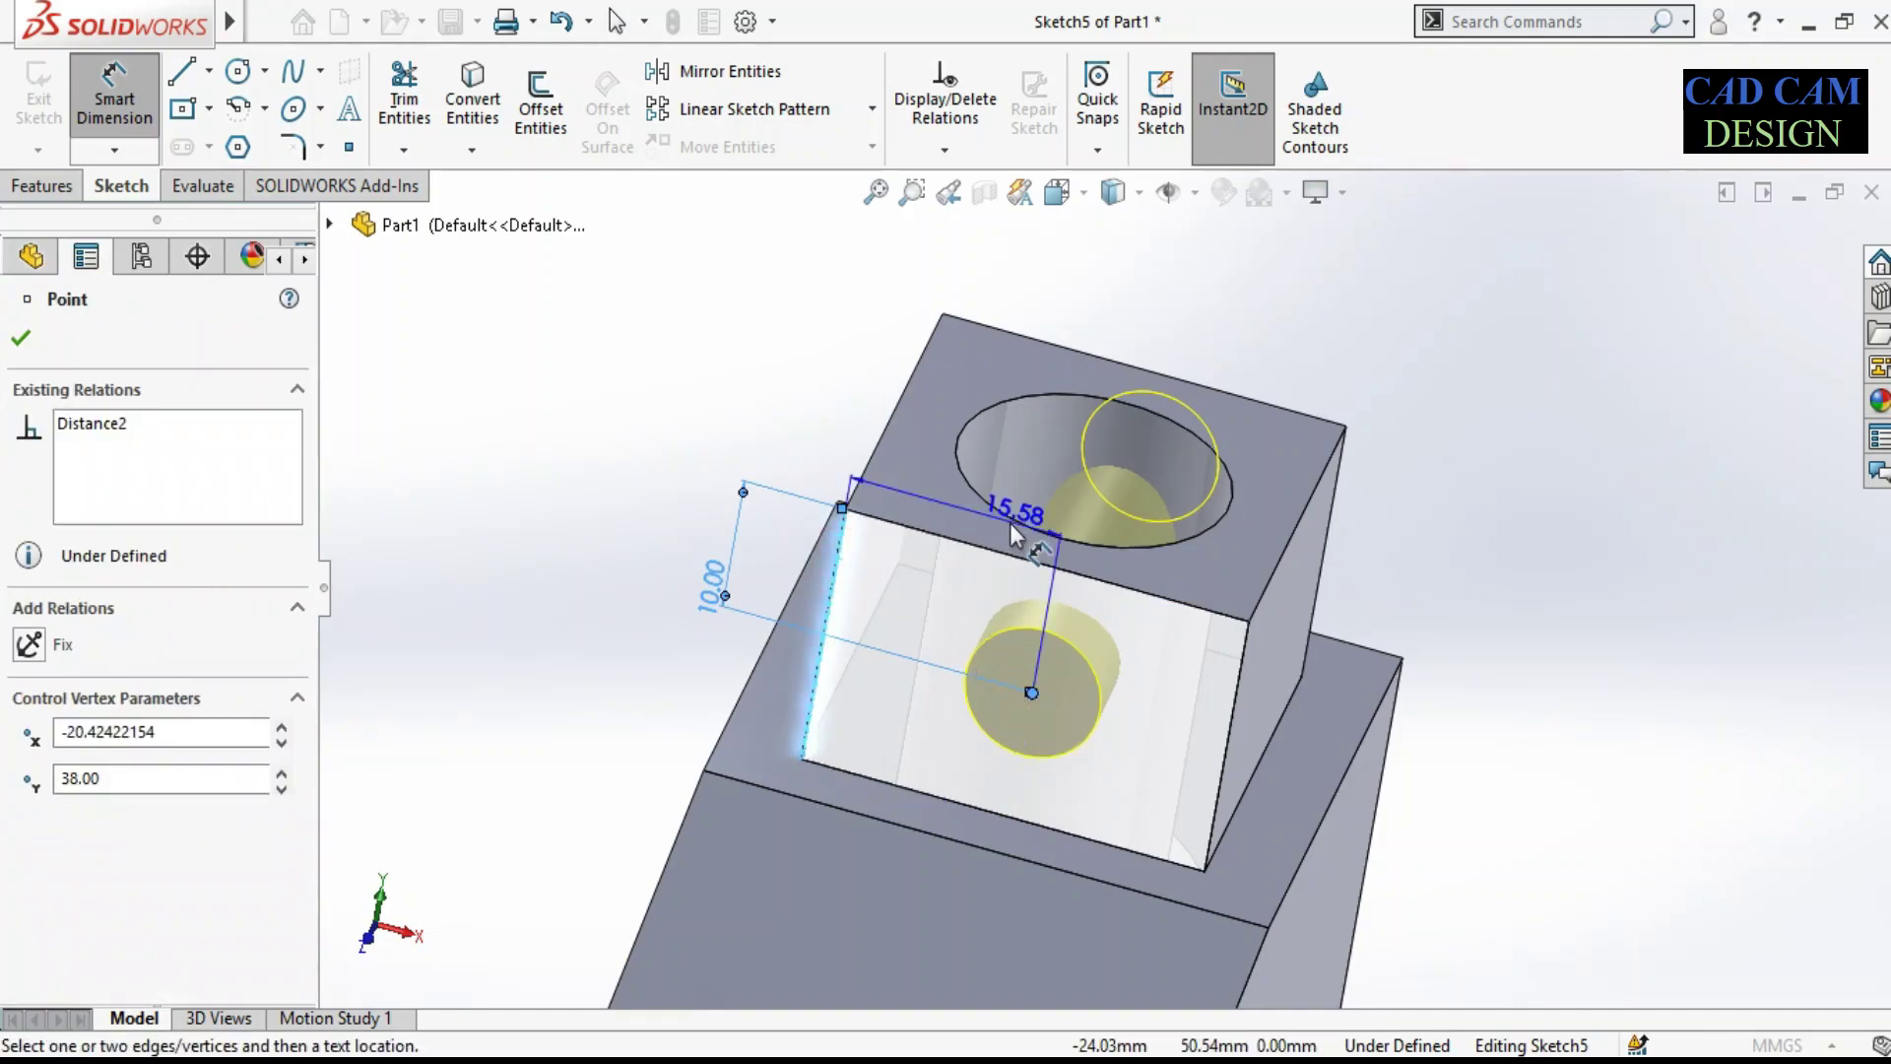
click(968, 508)
text(1)
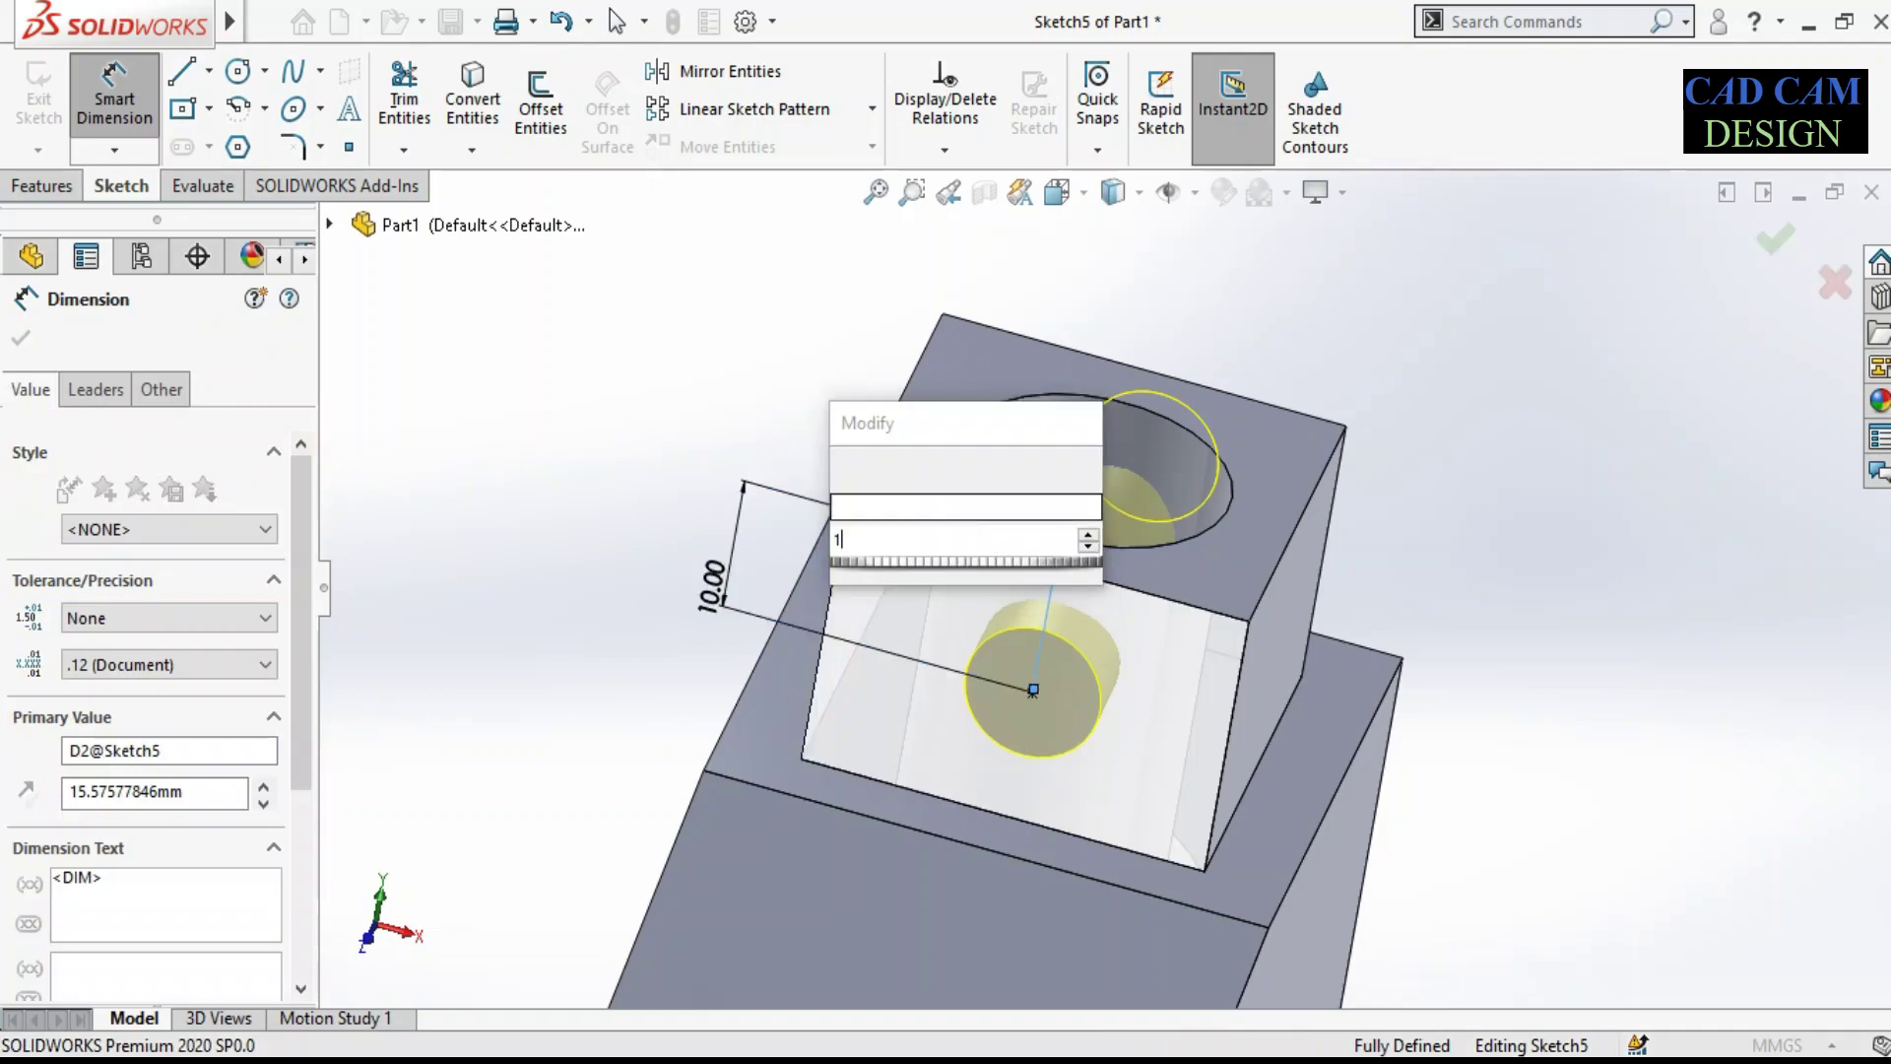
text(5)
key(Return)
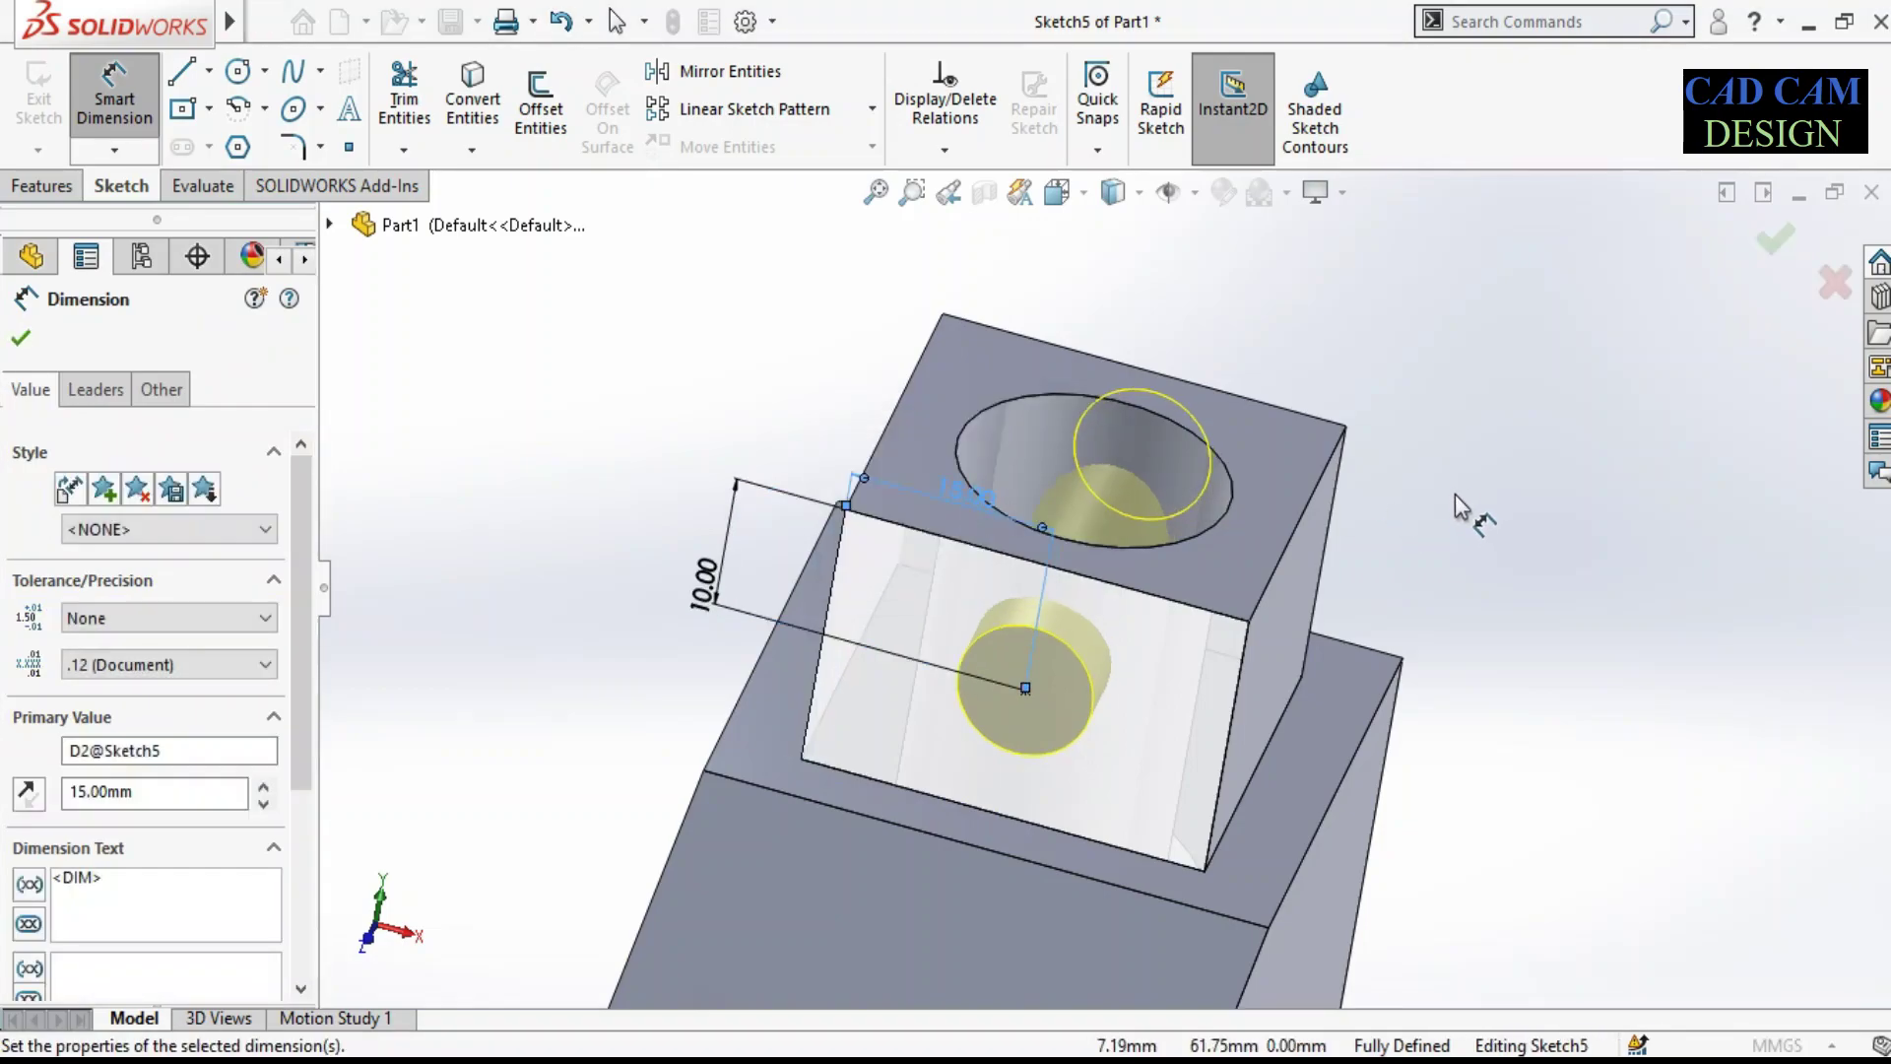
Step: Verify the placement against the reference and accept the side cross hole
middle_drag(1460, 508, 622, 1044)
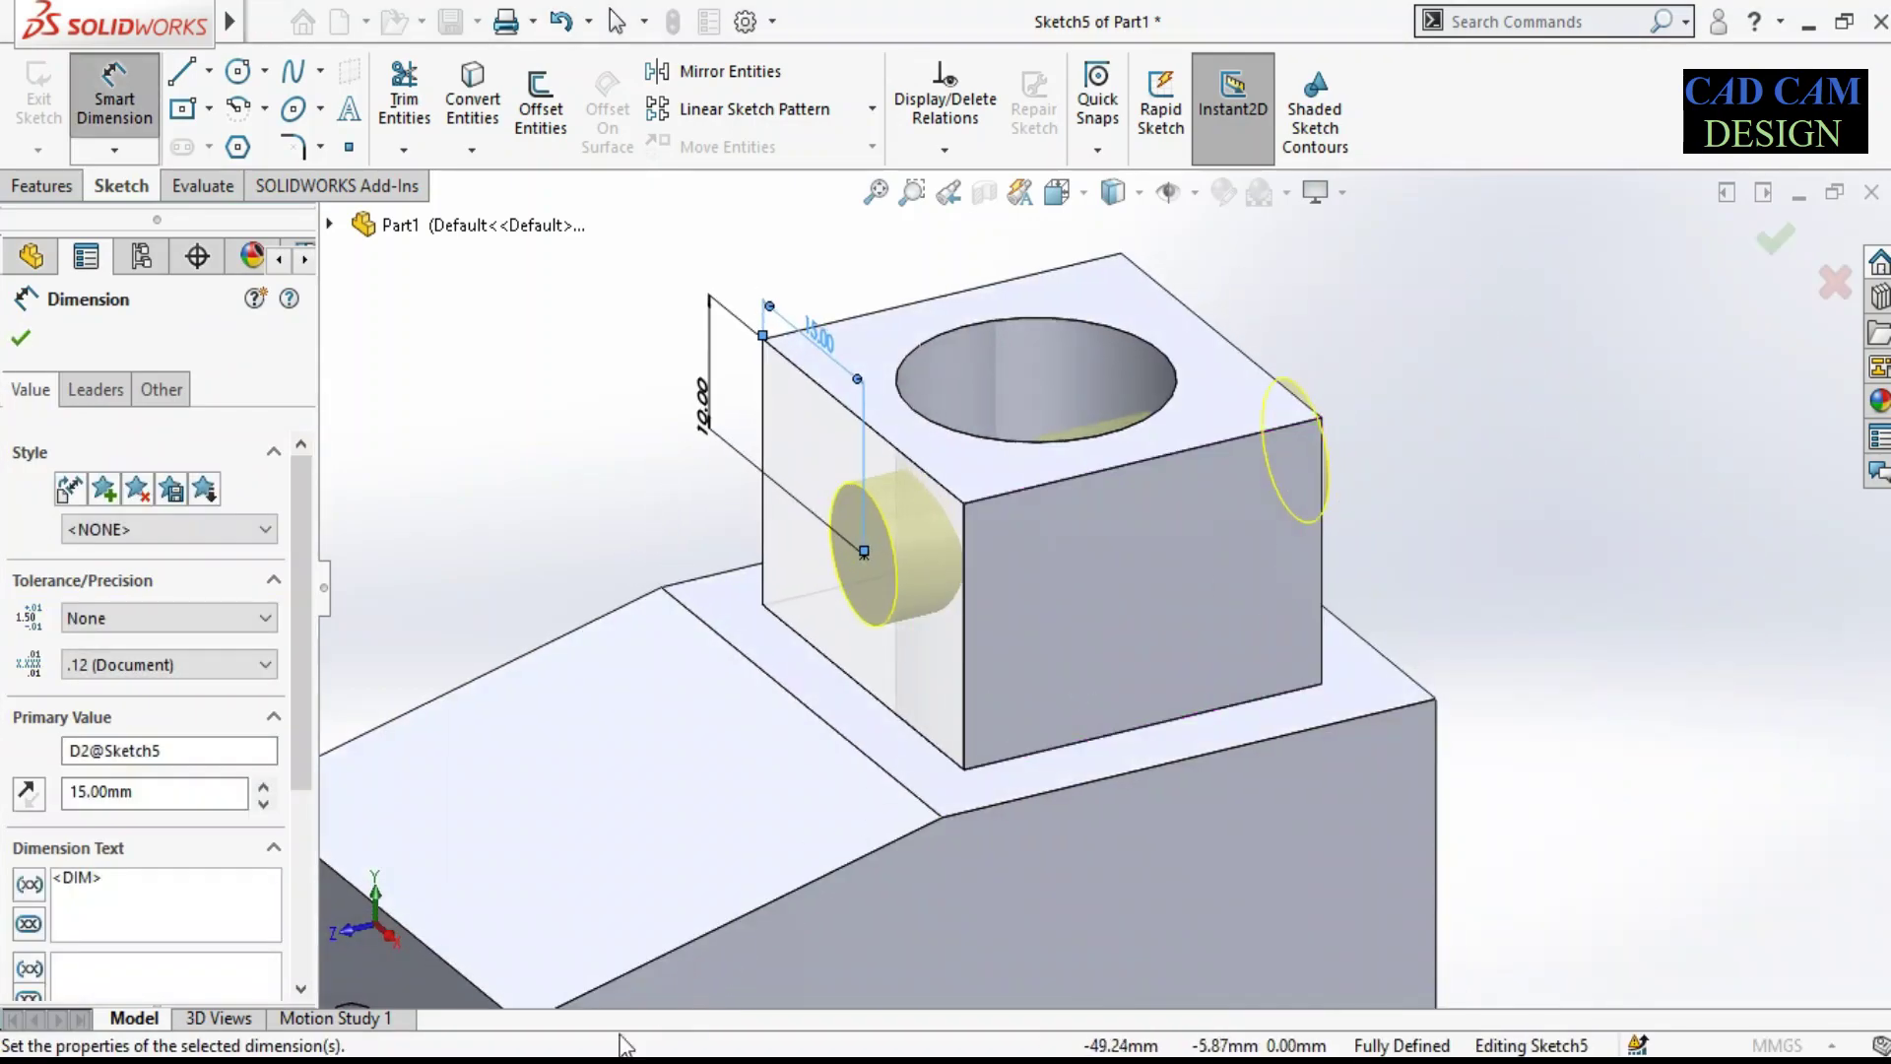
key(alt+Tab)
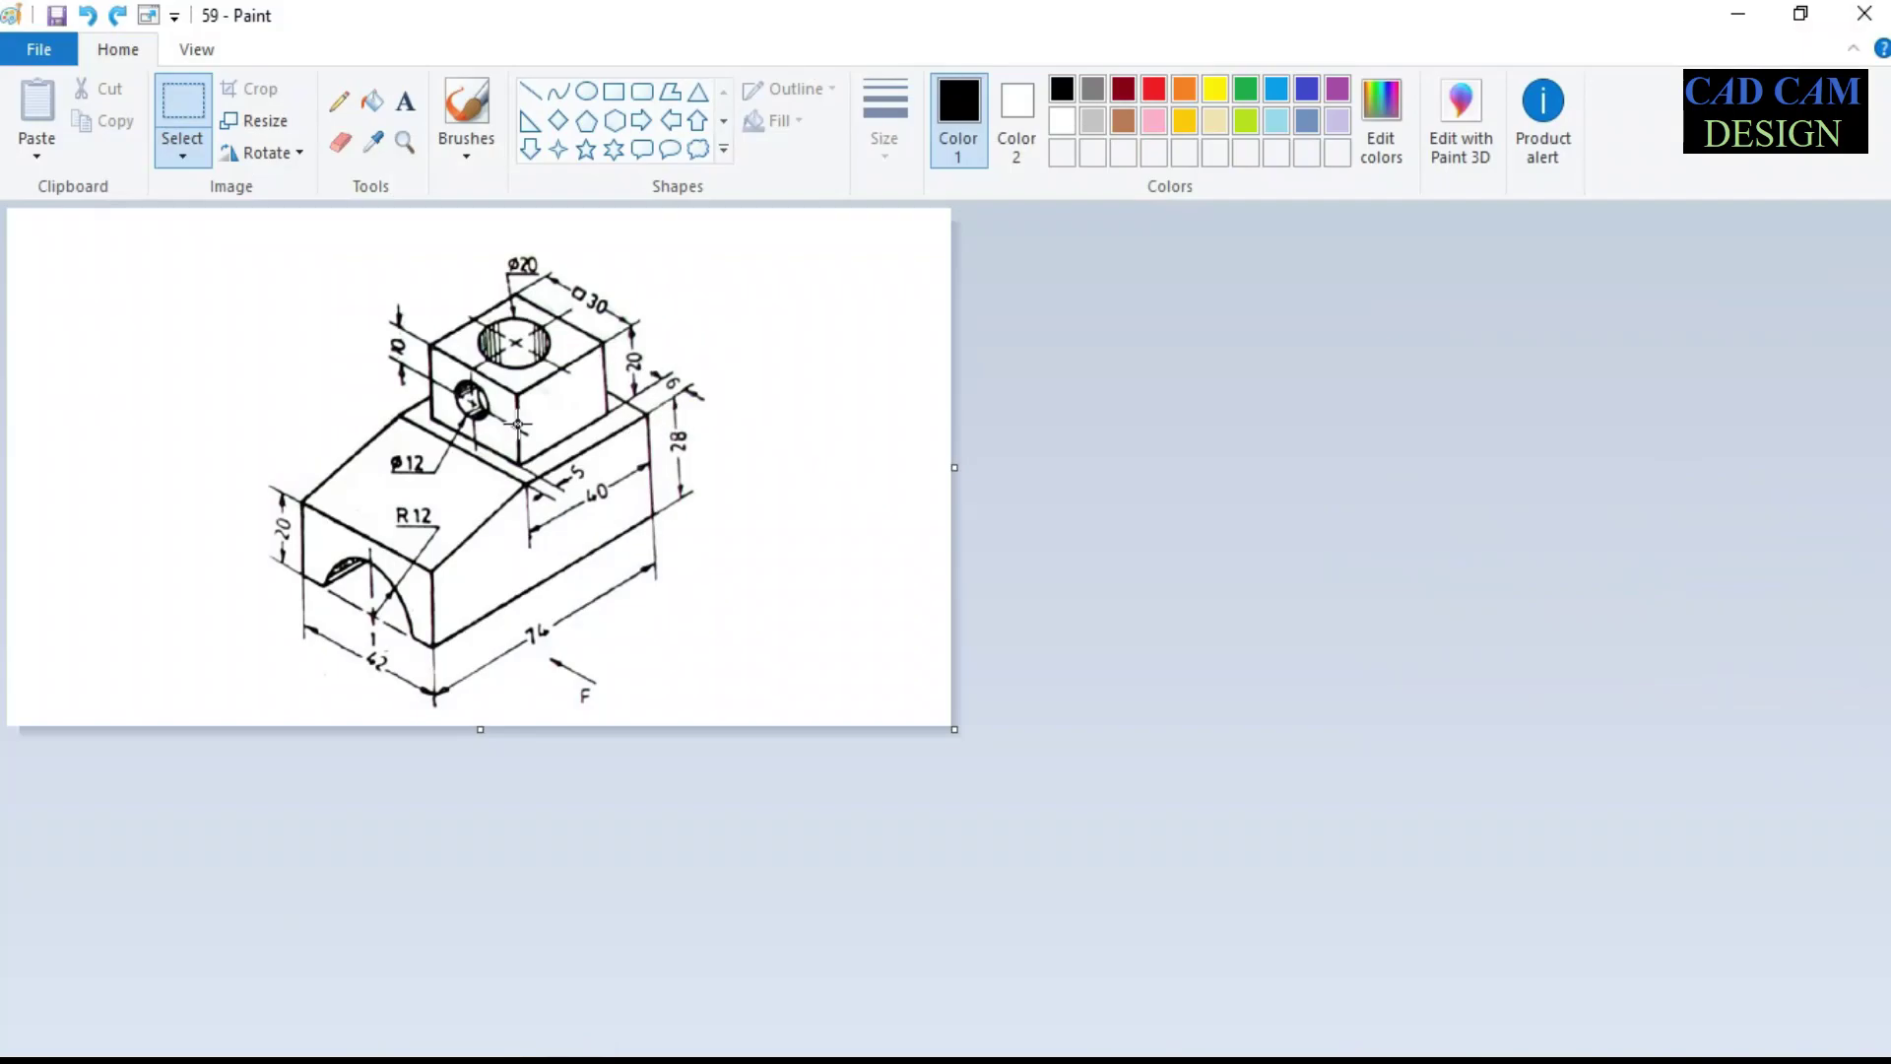
key(alt+Tab)
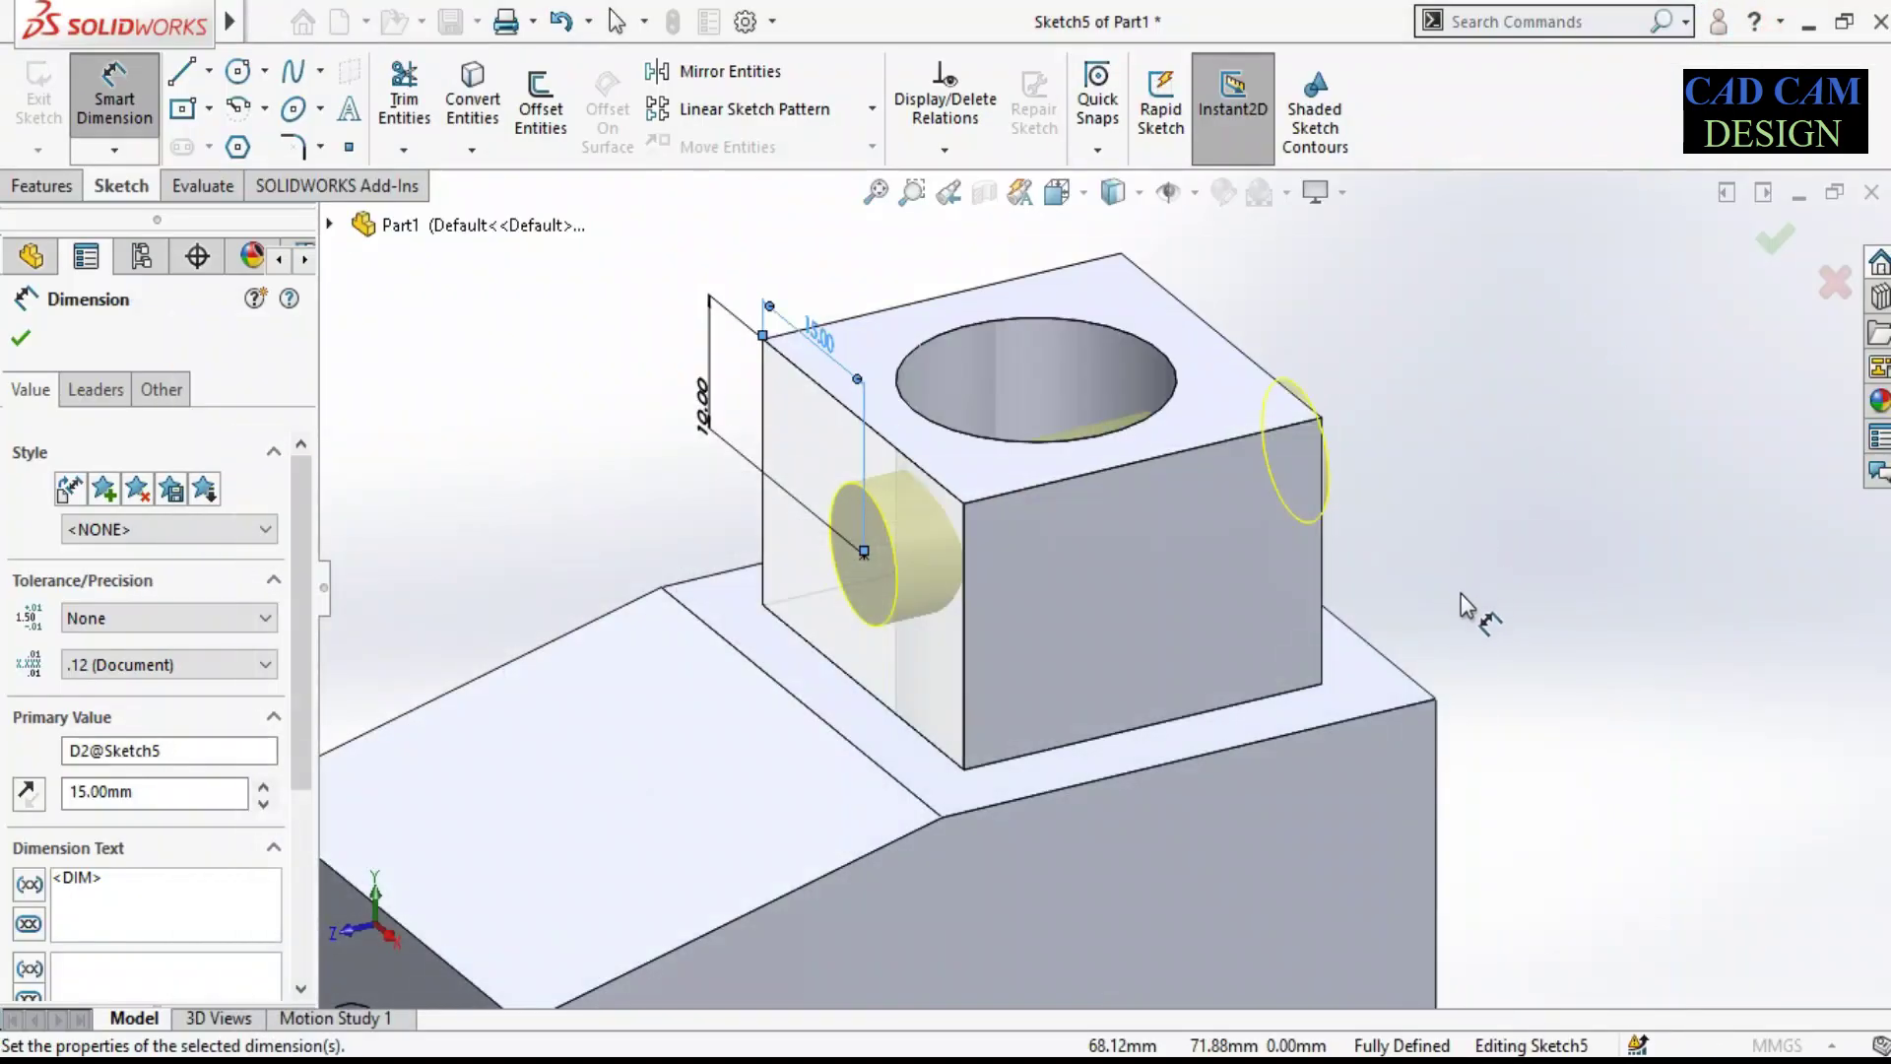
click(19, 339)
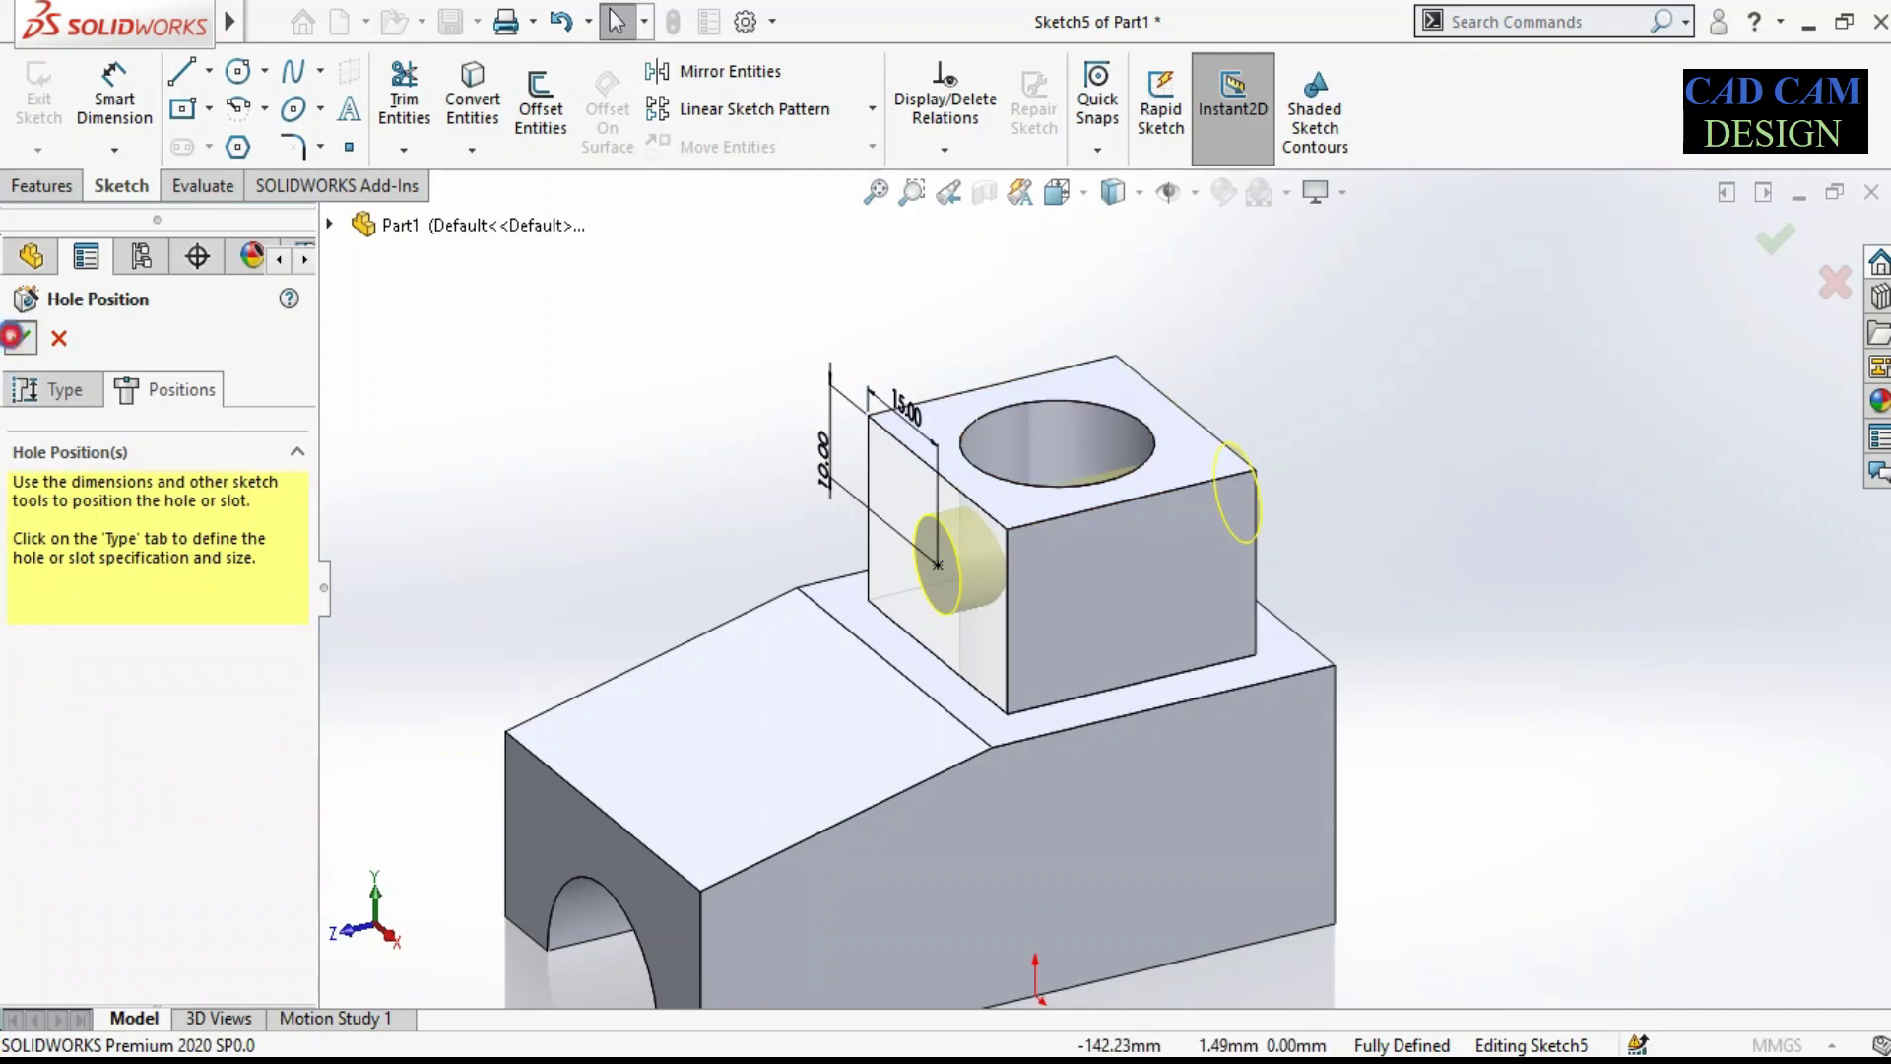
click(12, 337)
click(532, 456)
scroll(1193, 548, up, 3)
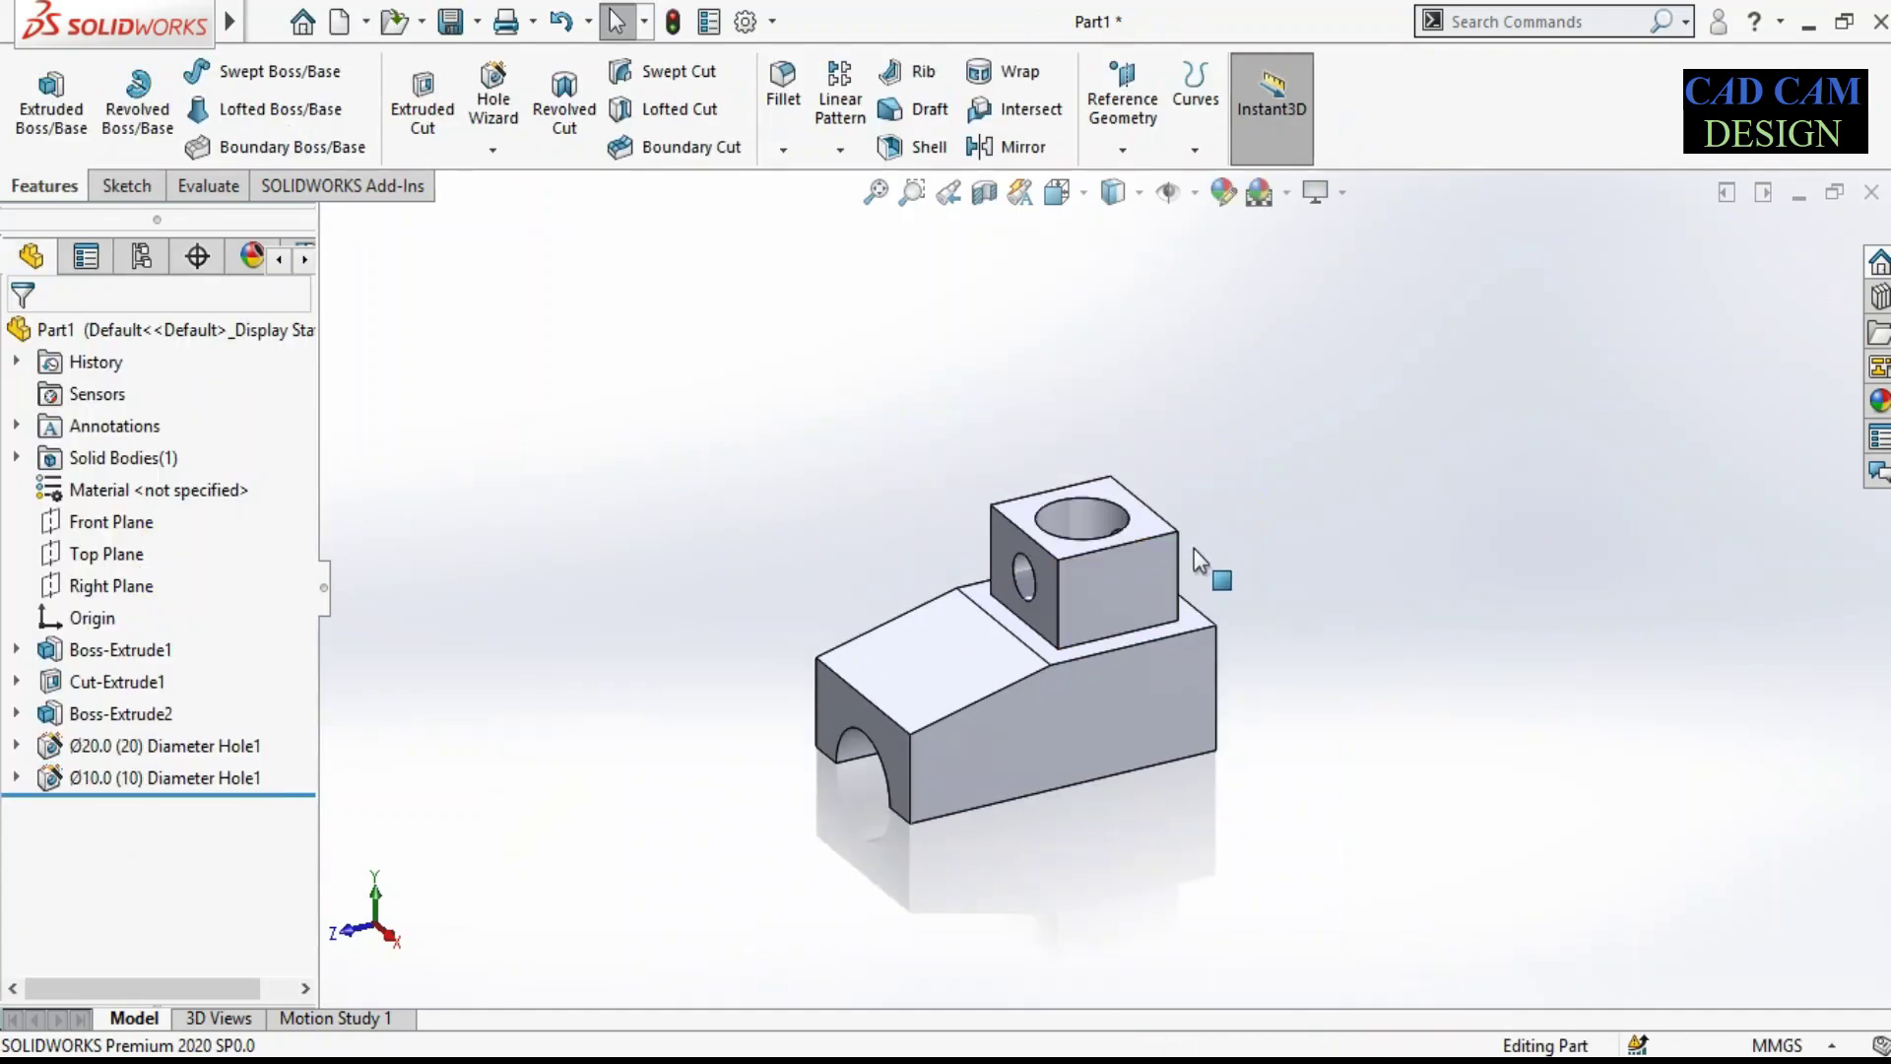
mouse_move(1144, 663)
middle_down()
mouse_move(1089, 486)
mouse_move(1169, 519)
mouse_move(1089, 772)
mouse_move(845, 844)
mouse_move(1106, 667)
mouse_move(1195, 511)
mouse_move(1066, 624)
middle_up()
ctrl+middle_drag(469, 695, 844, 798)
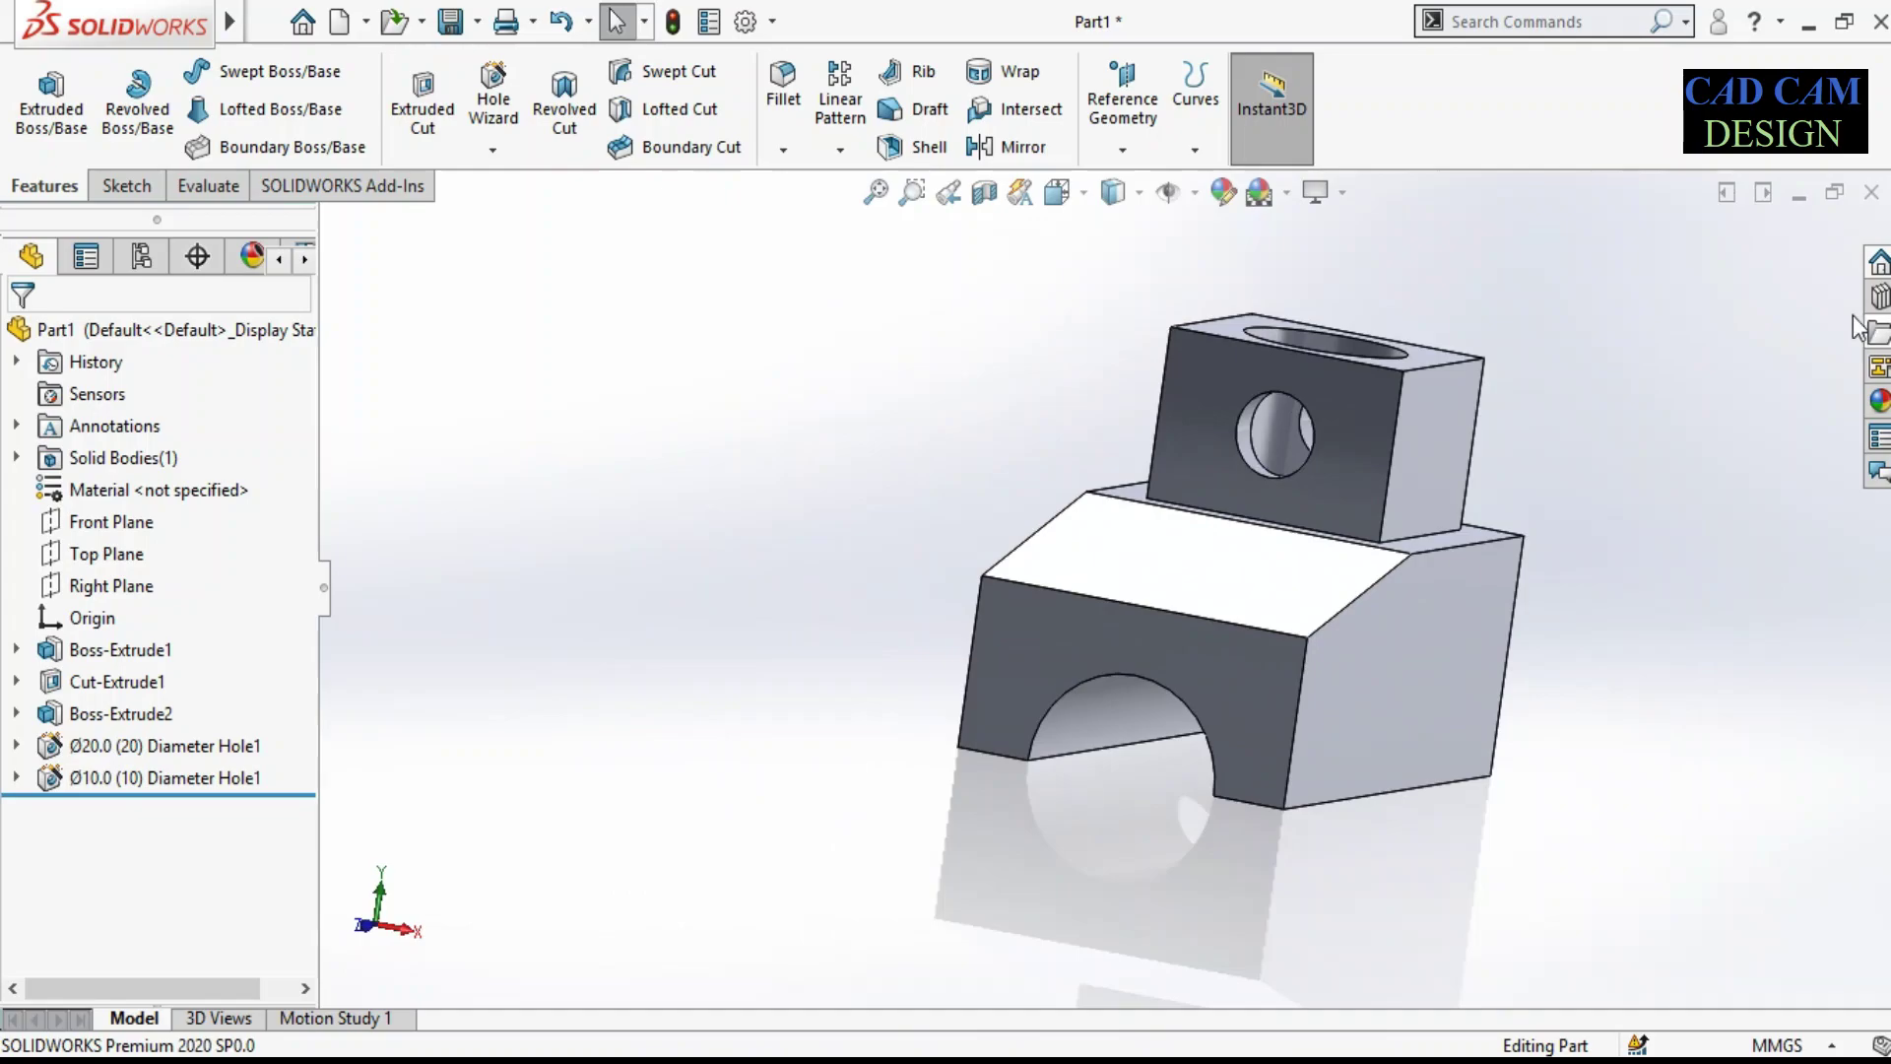
key(space)
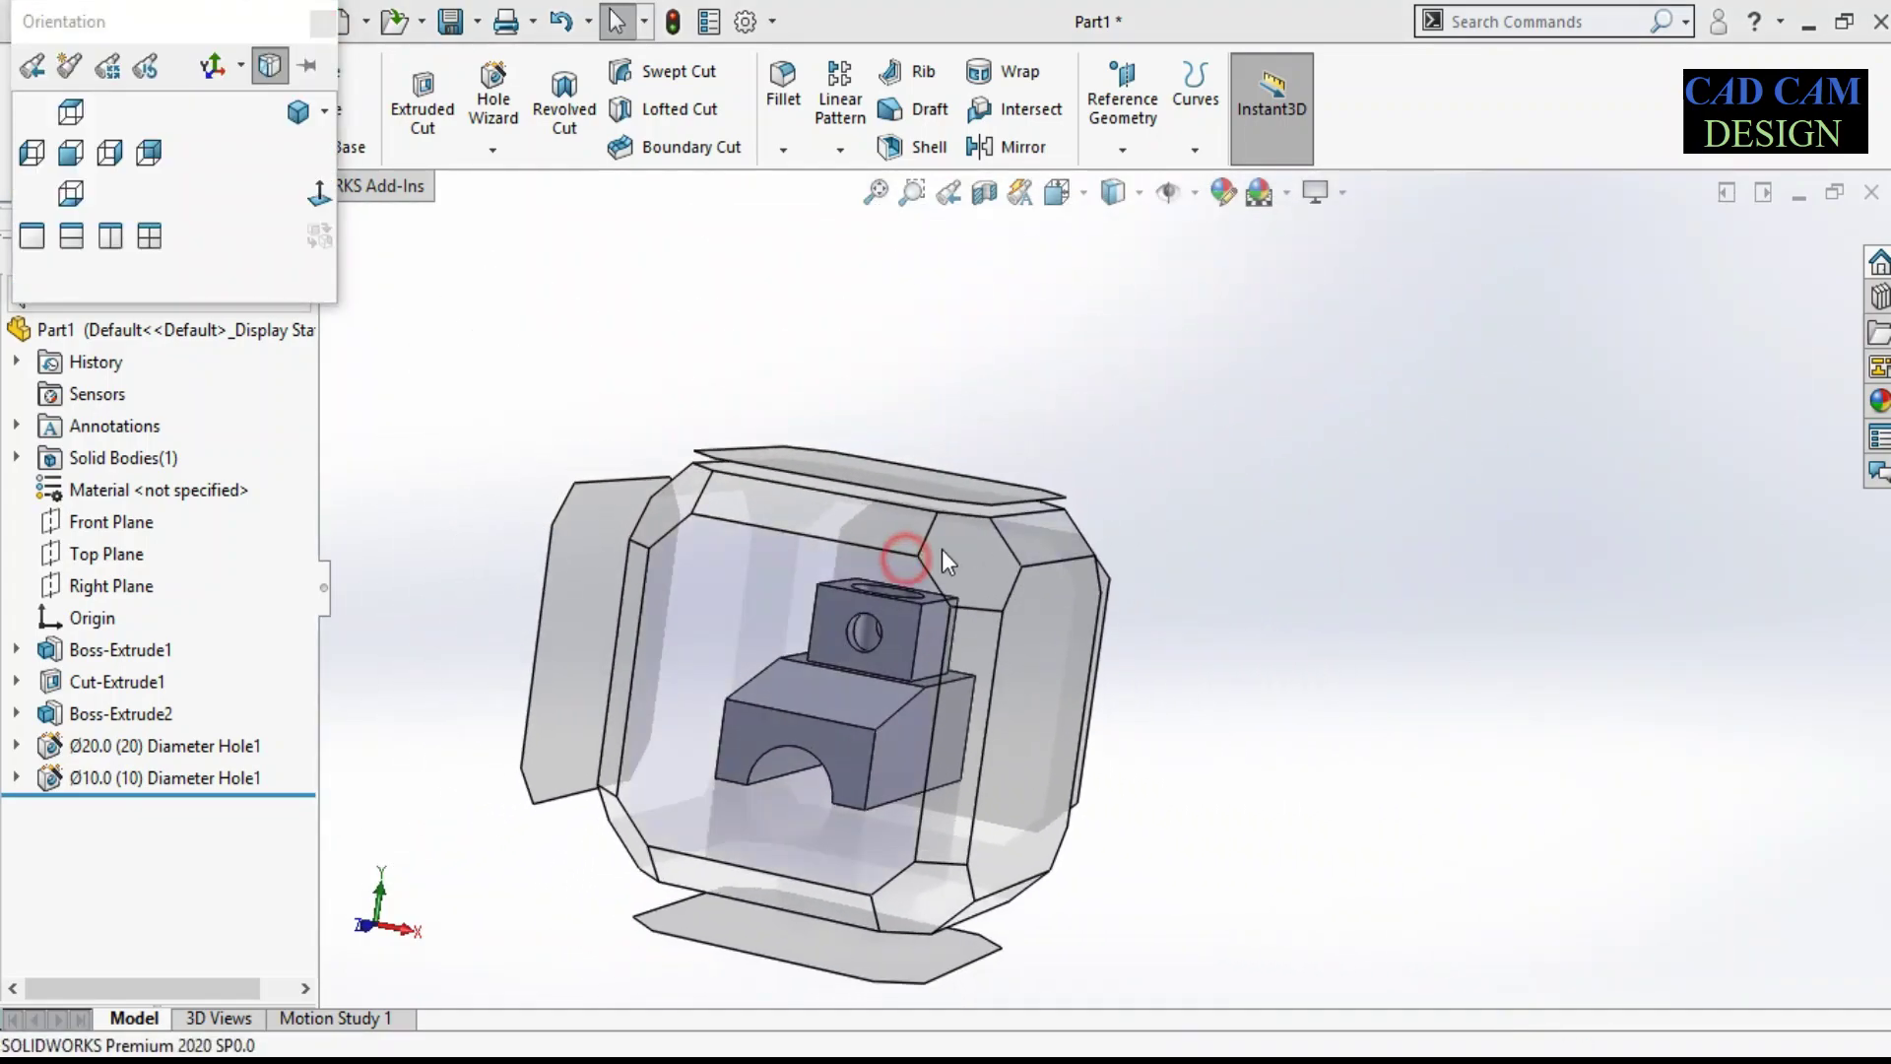
click(904, 558)
click(1208, 619)
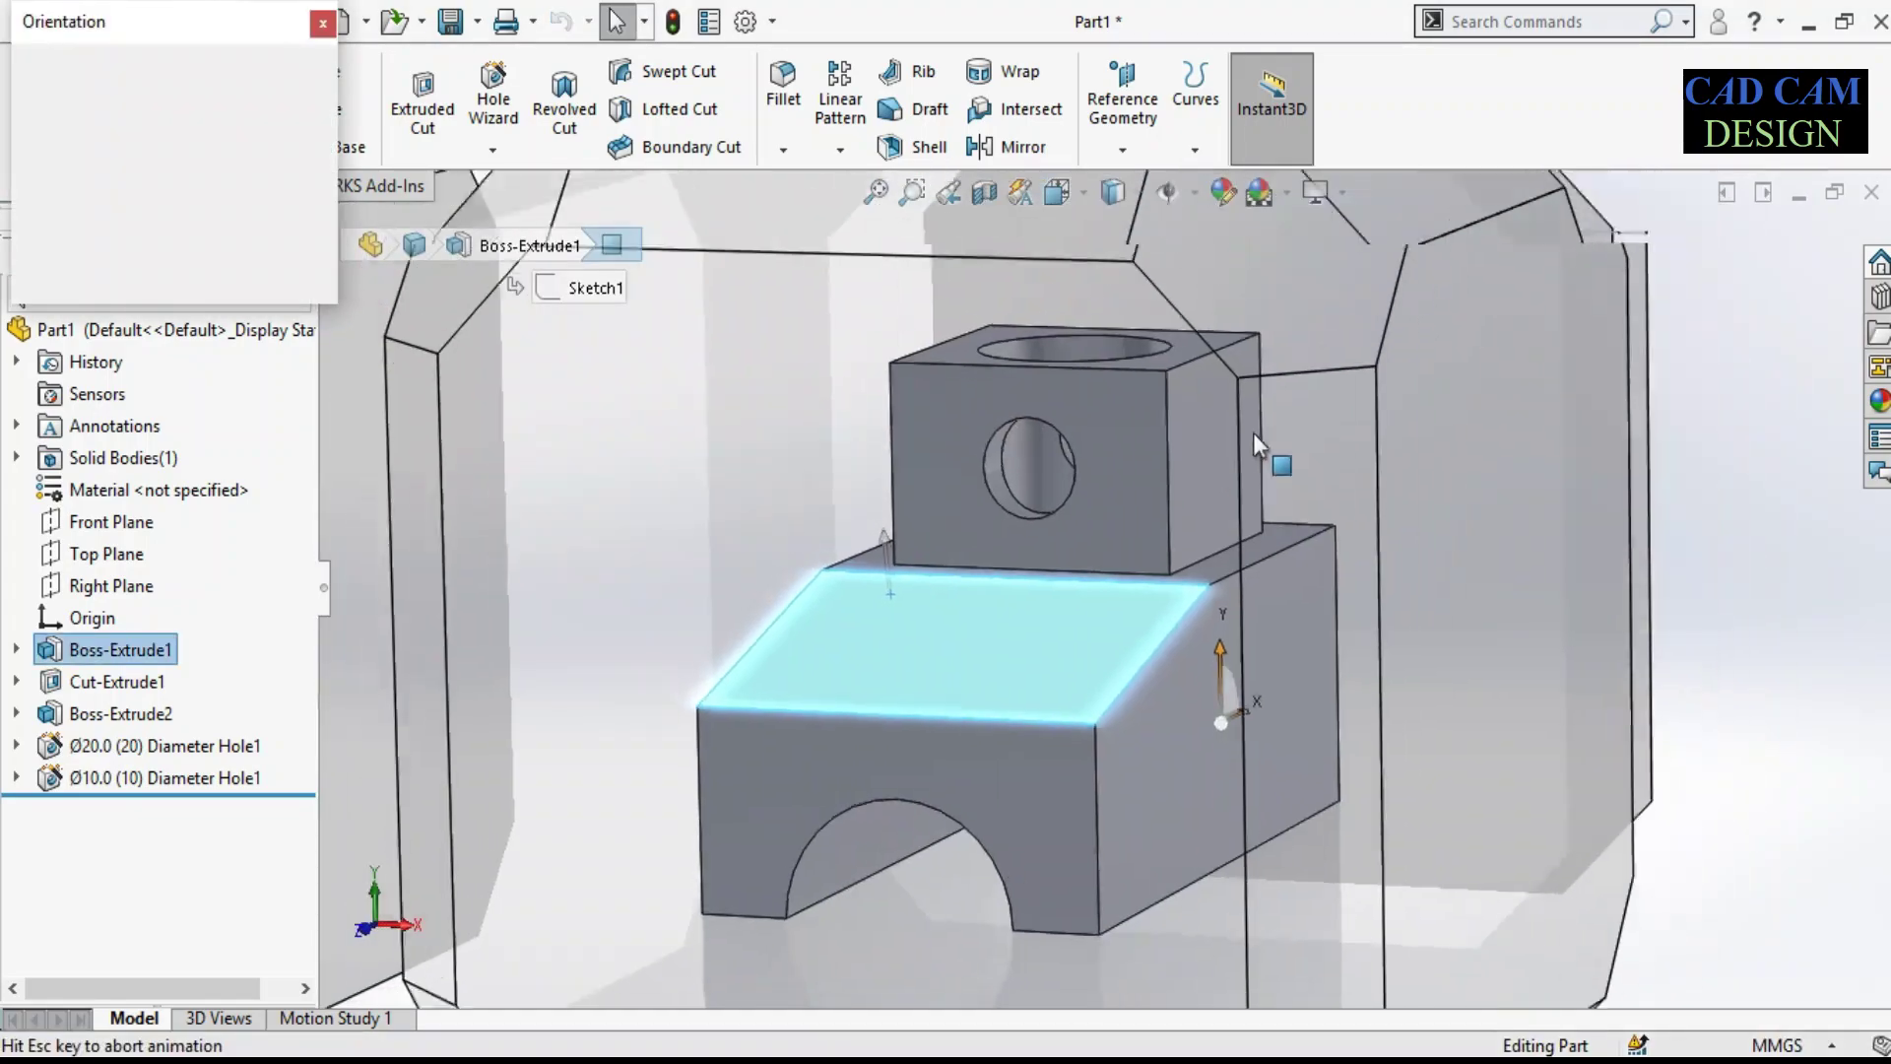
click(945, 410)
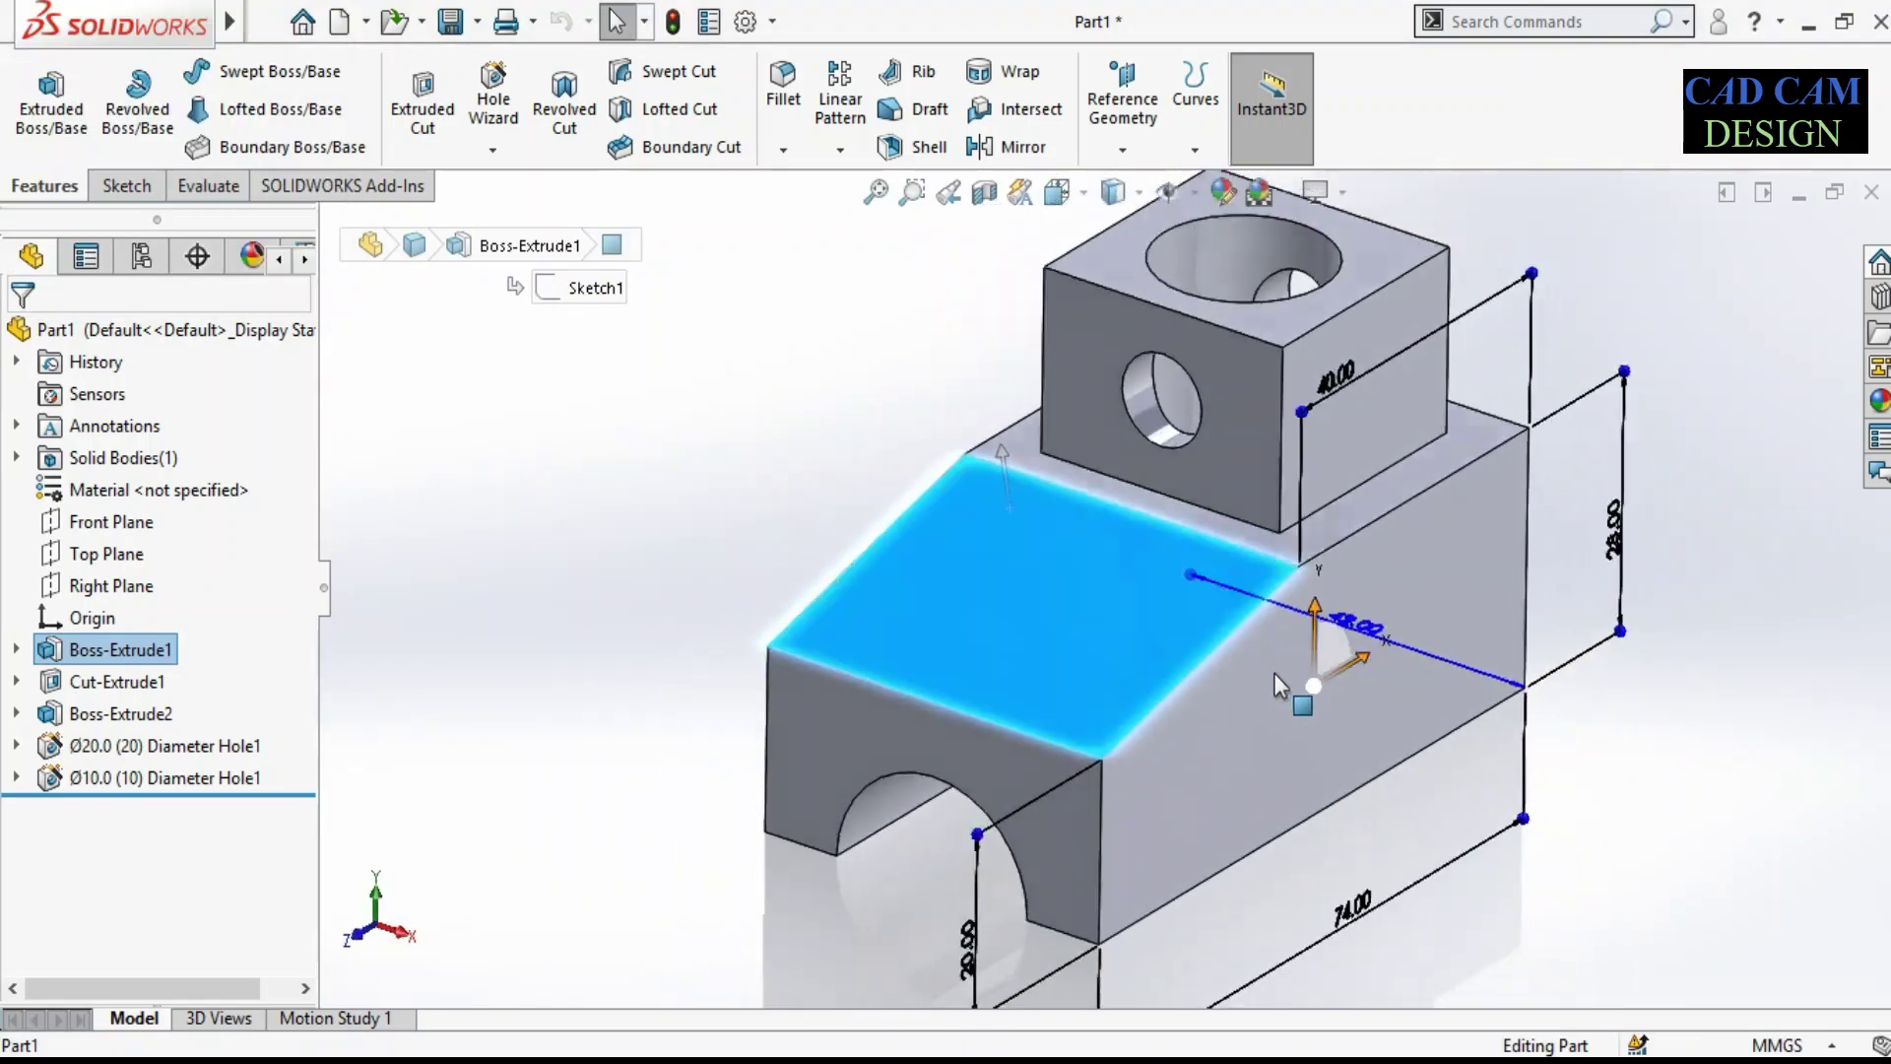
click(1627, 783)
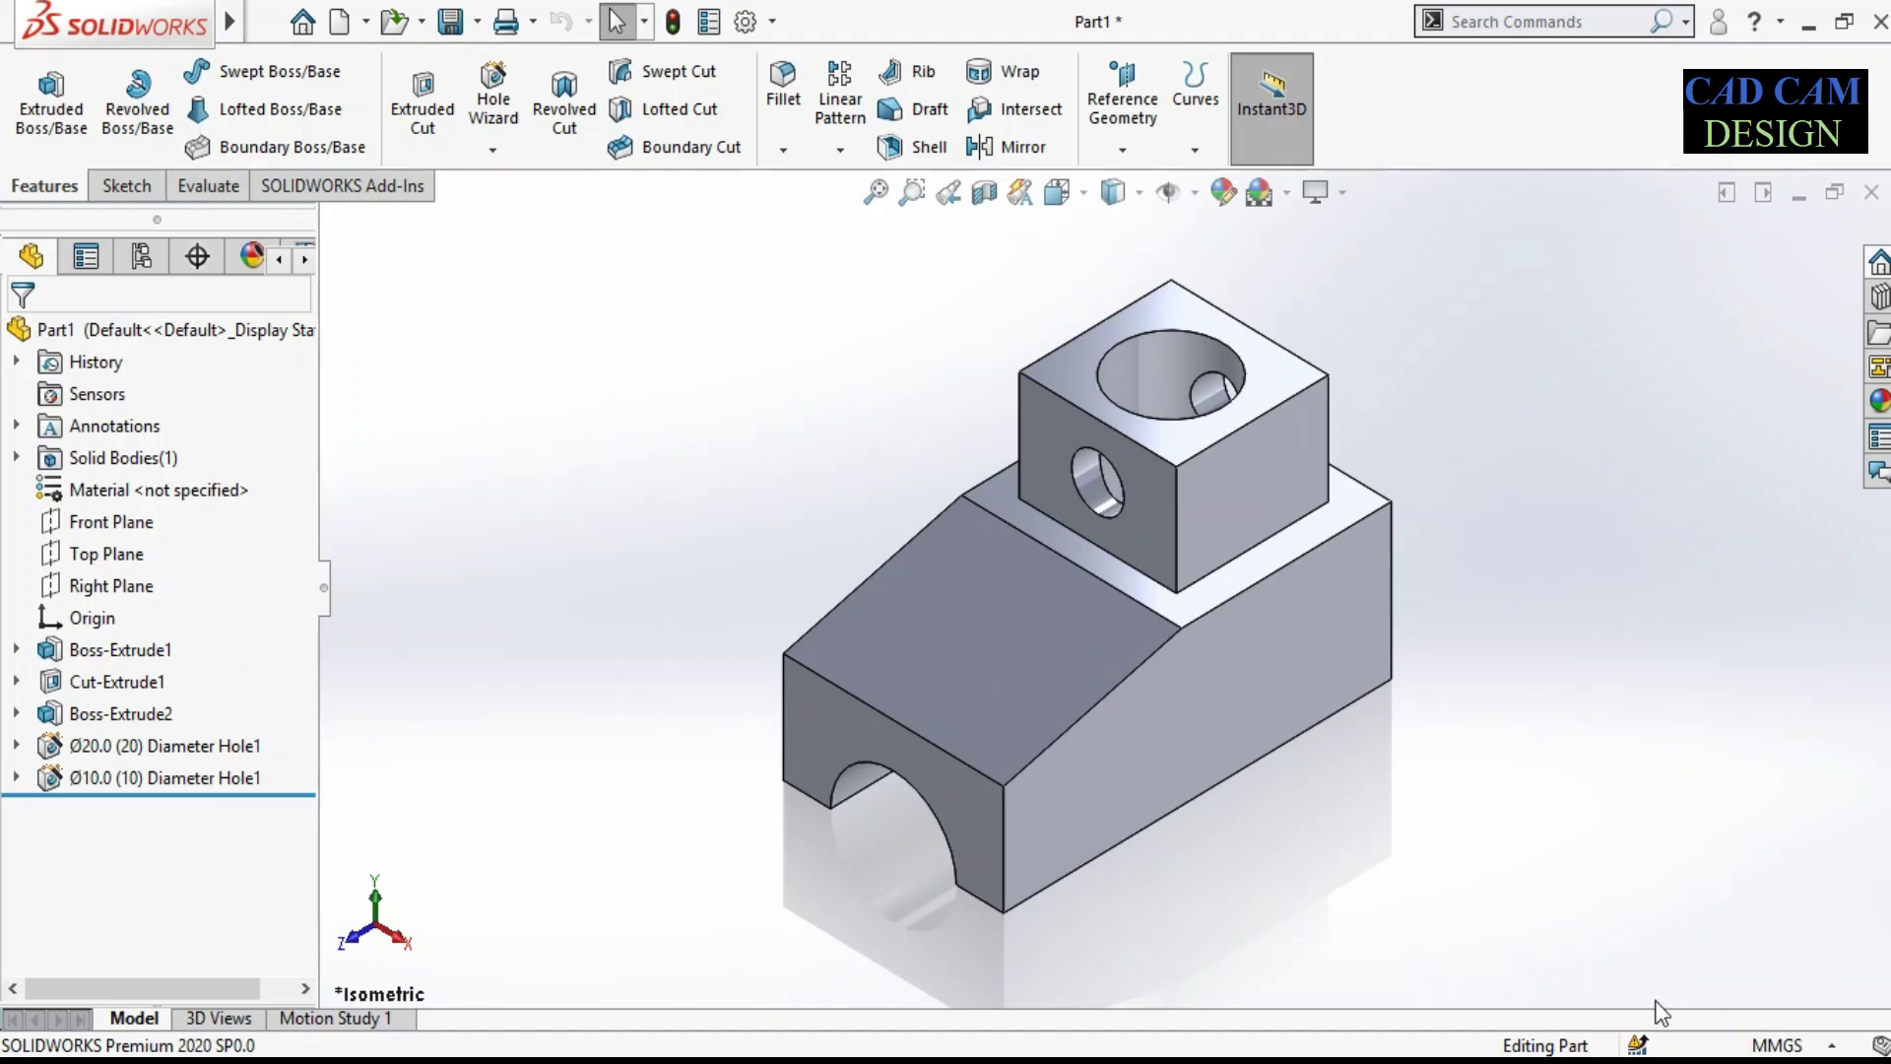
middle_drag(1654, 996, 1536, 985)
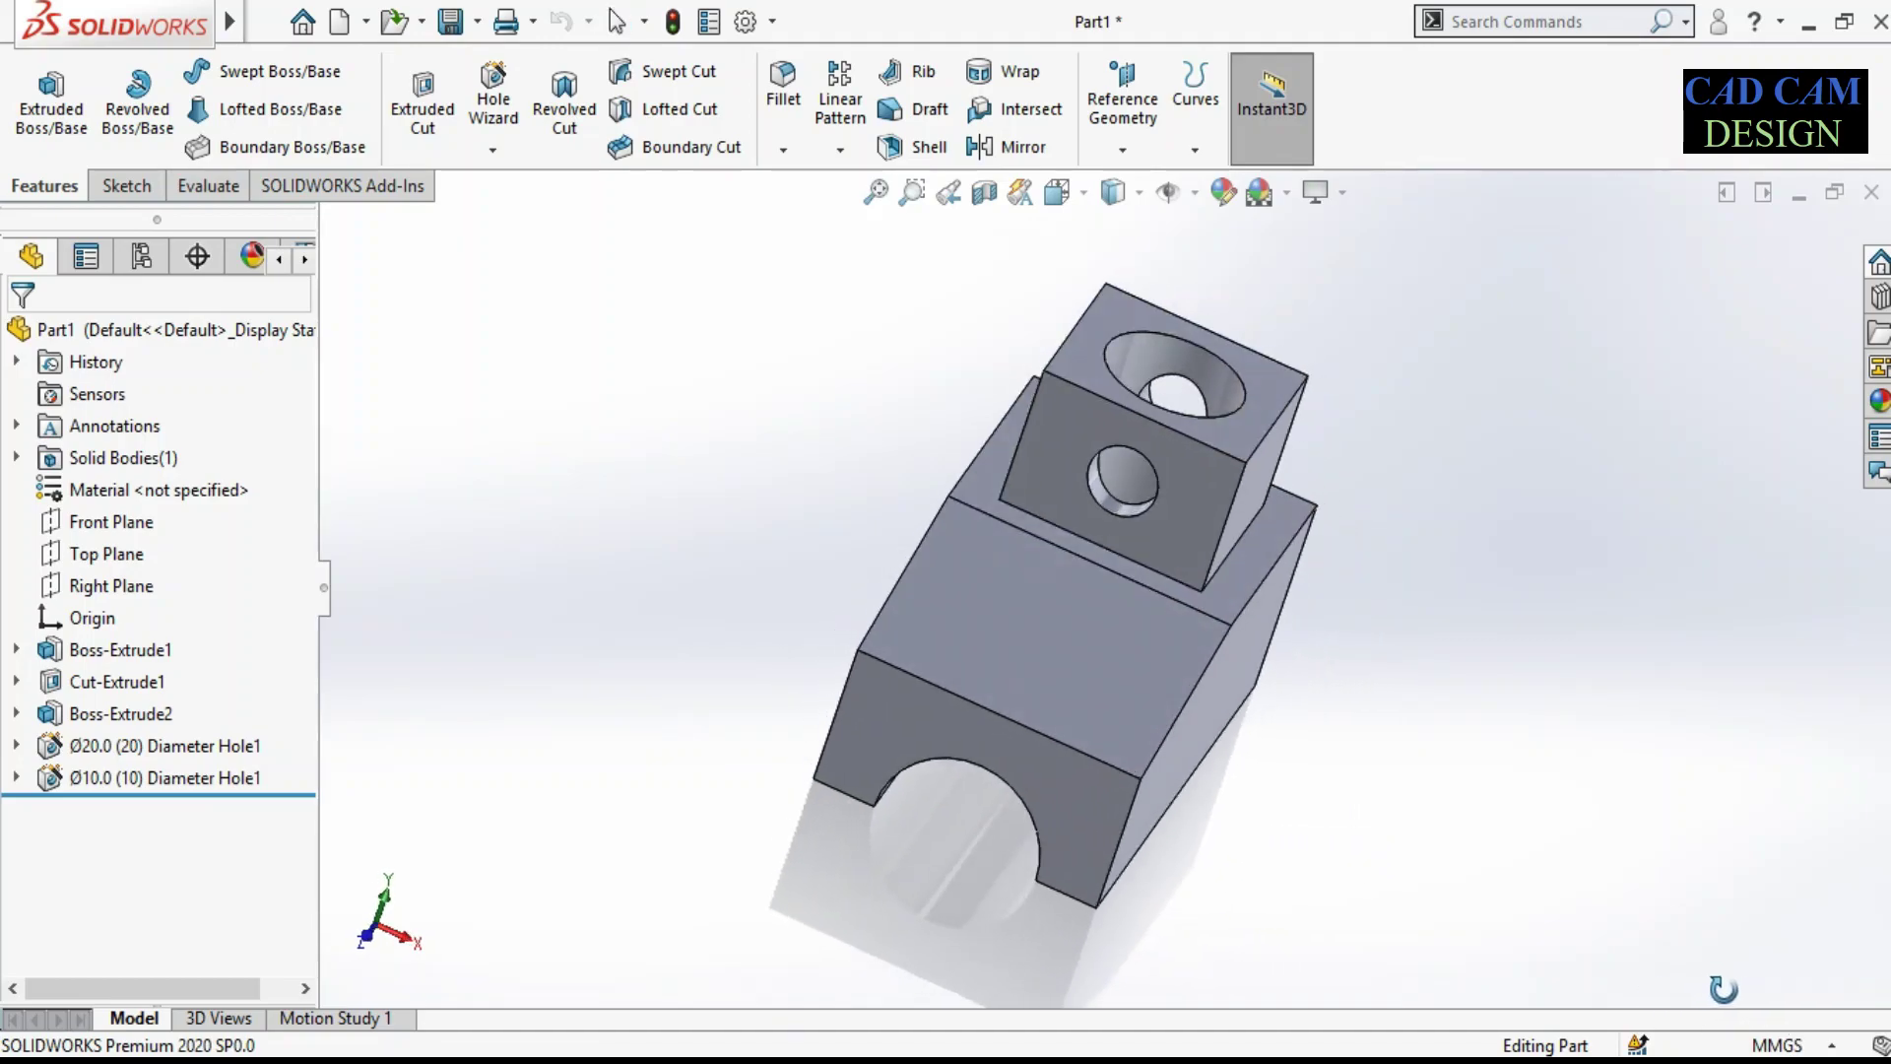